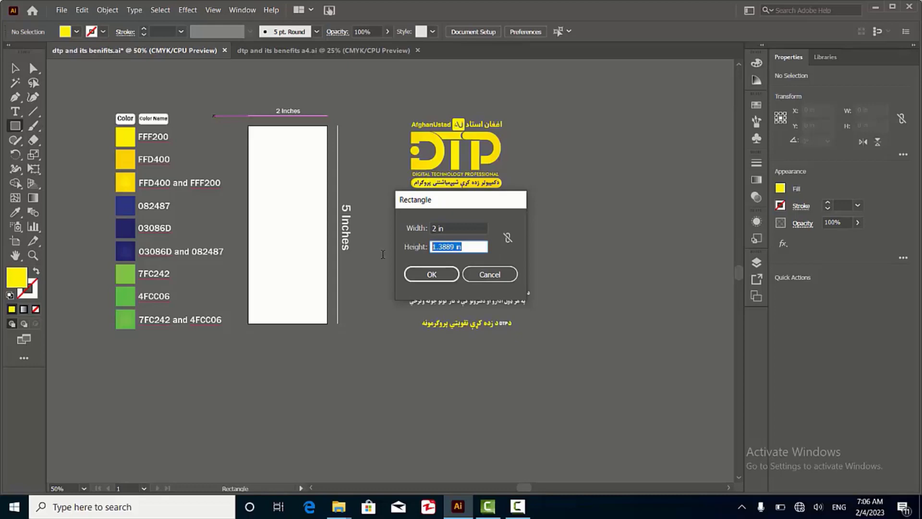
# Step: Create a 2 in by 5 in rectangle and fill it with the 03086D and 082487 gradient sampled from its swatch
pyautogui.click(431, 274)
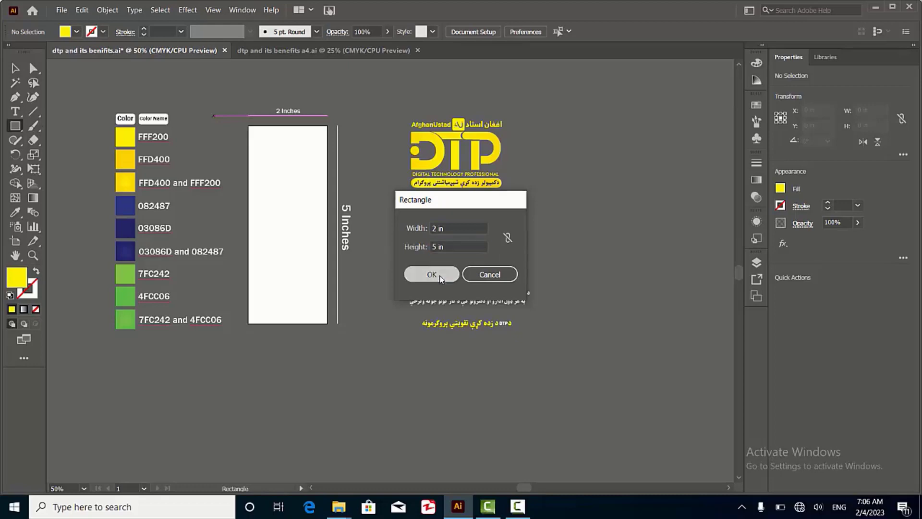
pyautogui.click(12, 69)
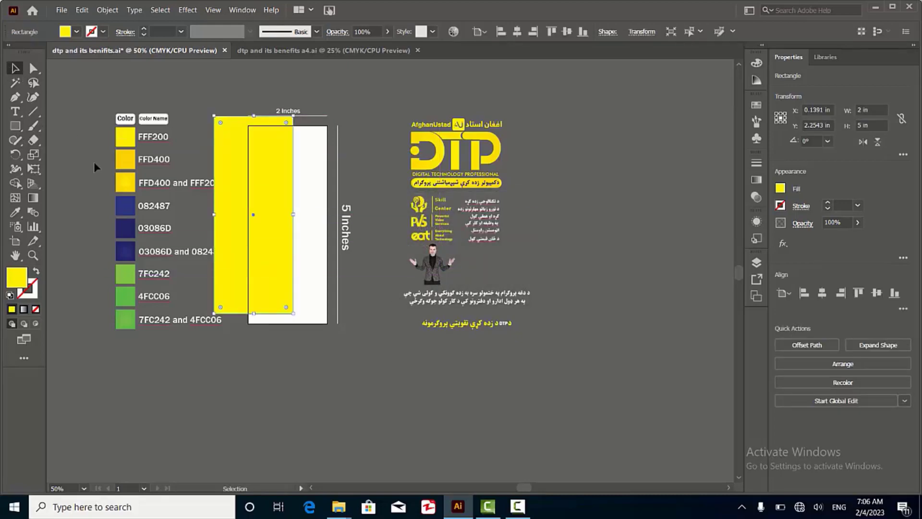
pyautogui.click(15, 212)
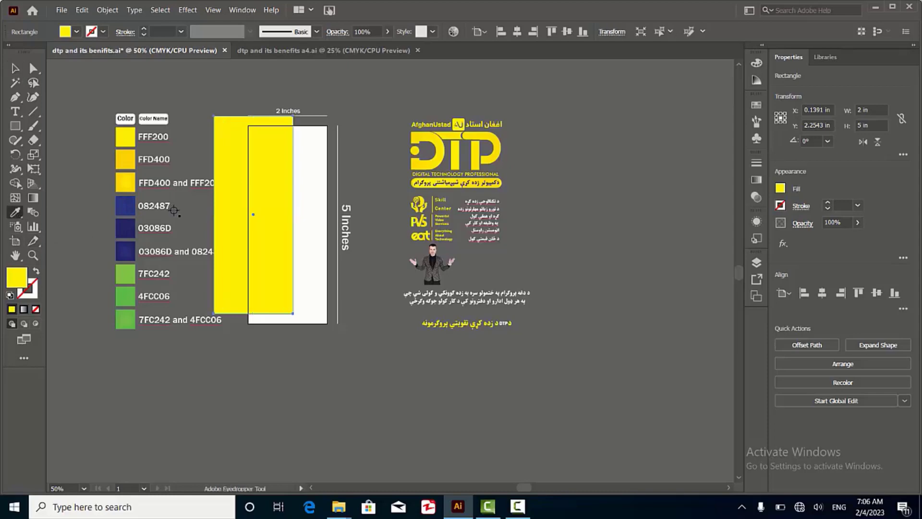
pyautogui.click(129, 251)
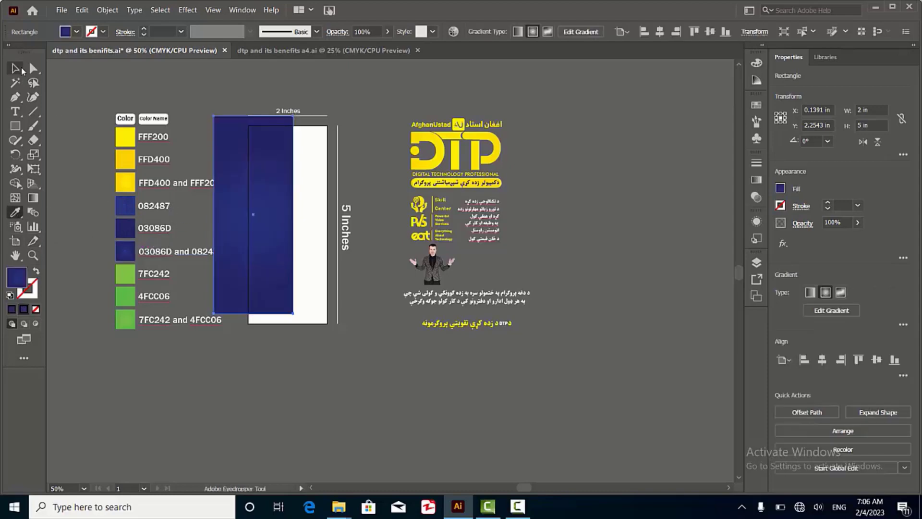
pyautogui.click(22, 71)
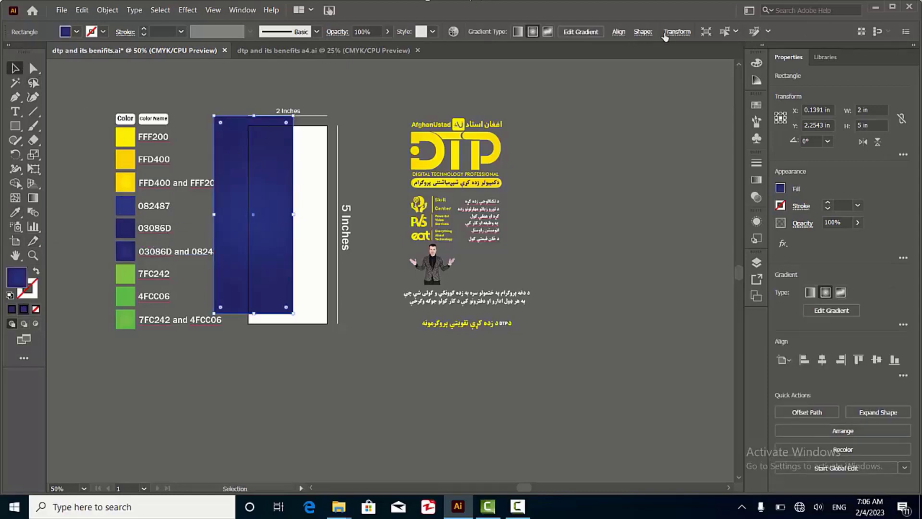
# Step: Center the blue gradient rectangle horizontally and vertically on the artboard and deselect it
pyautogui.click(618, 33)
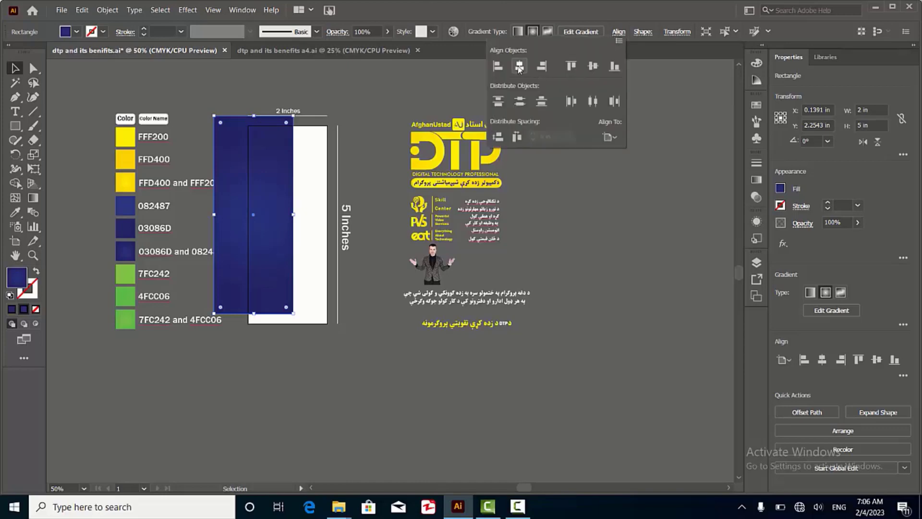
pyautogui.click(519, 67)
pyautogui.click(592, 68)
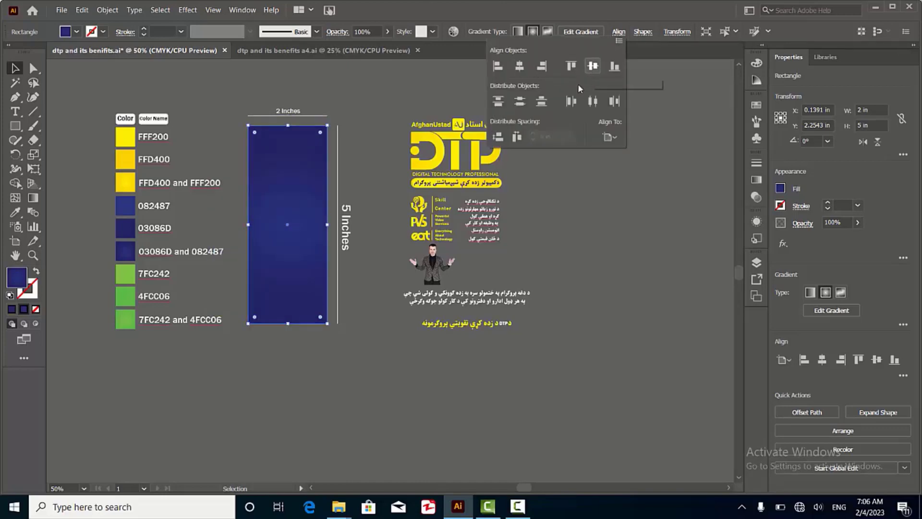
pyautogui.click(260, 368)
pyautogui.click(261, 367)
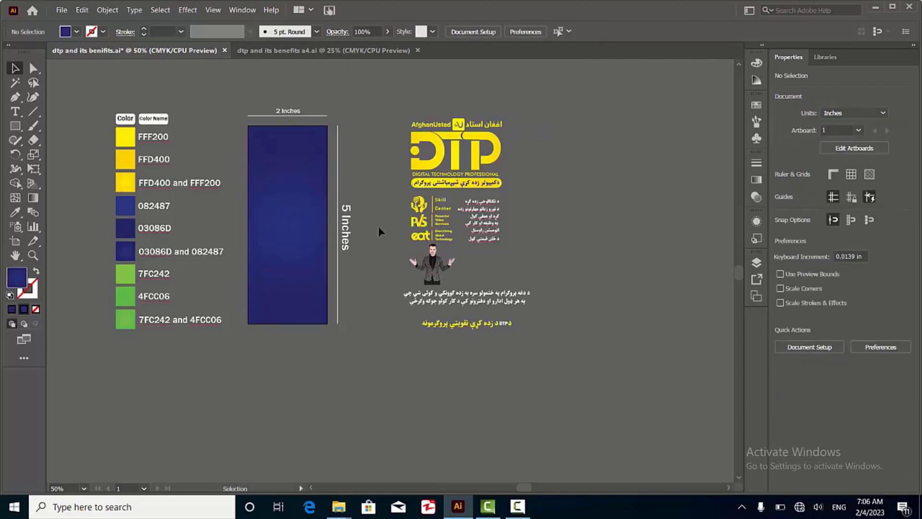
# Step: Extend the blue rectangle's radial gradient slightly farther outward with the Gradient tool, then deselect the rectangle
pyautogui.scroll(1, 375, 163)
pyautogui.scroll(1, 373, 160)
pyautogui.scroll(-2, 373, 124)
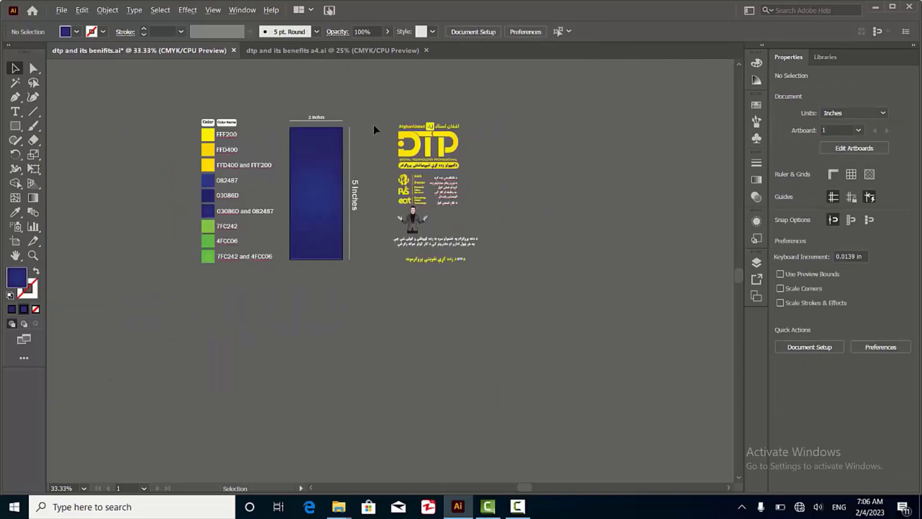
pyautogui.scroll(1, 303, 209)
pyautogui.scroll(1, 356, 212)
pyautogui.scroll(1, 294, 217)
pyautogui.click(293, 218)
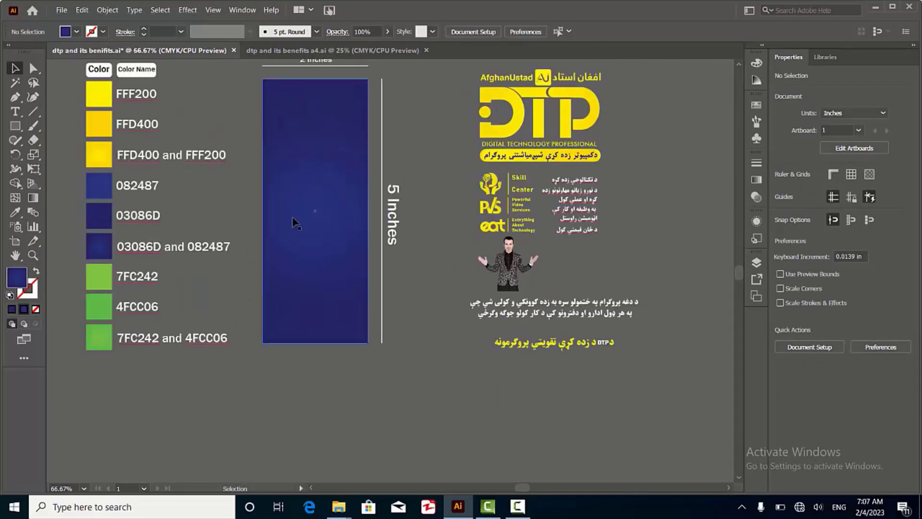
pyautogui.click(30, 198)
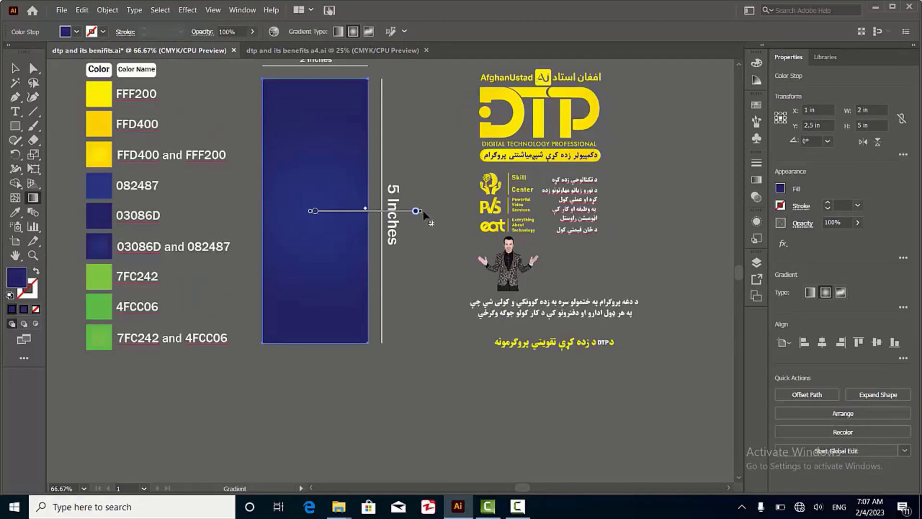
pyautogui.moveTo(423, 212); pyautogui.dragTo(449, 211)
pyautogui.moveTo(454, 210); pyautogui.dragTo(435, 214)
pyautogui.click(14, 68)
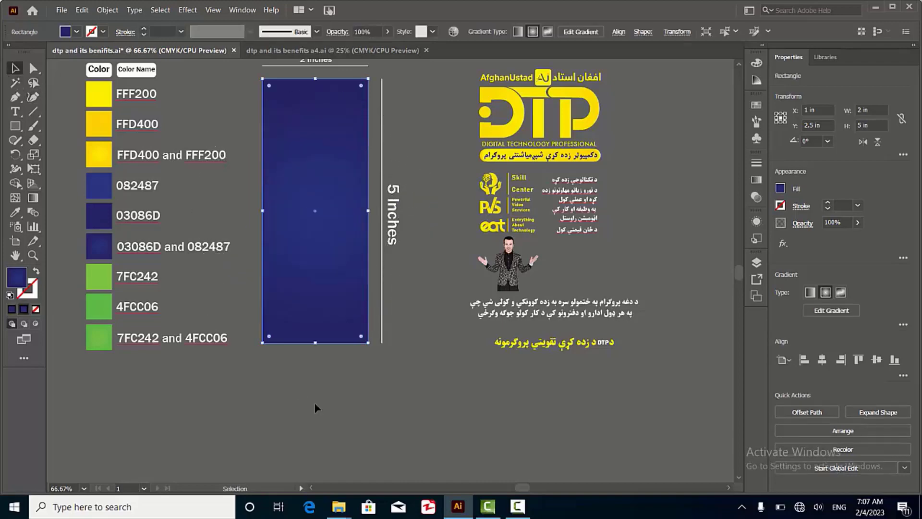
pyautogui.click(324, 414)
# Step: Ungroup the group of yellow logos and service texts beside the banner
pyautogui.scroll(2, 310, 288)
pyautogui.scroll(3, 315, 262)
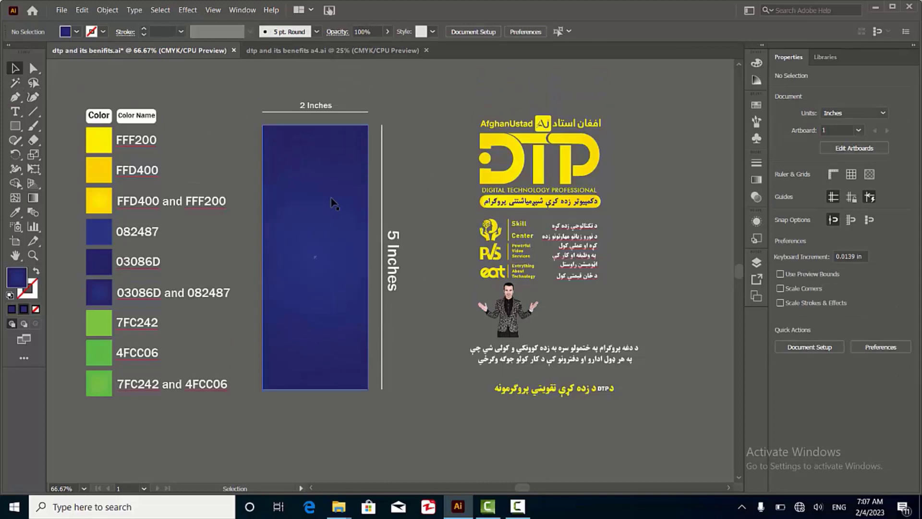
pyautogui.doubleClick(542, 127)
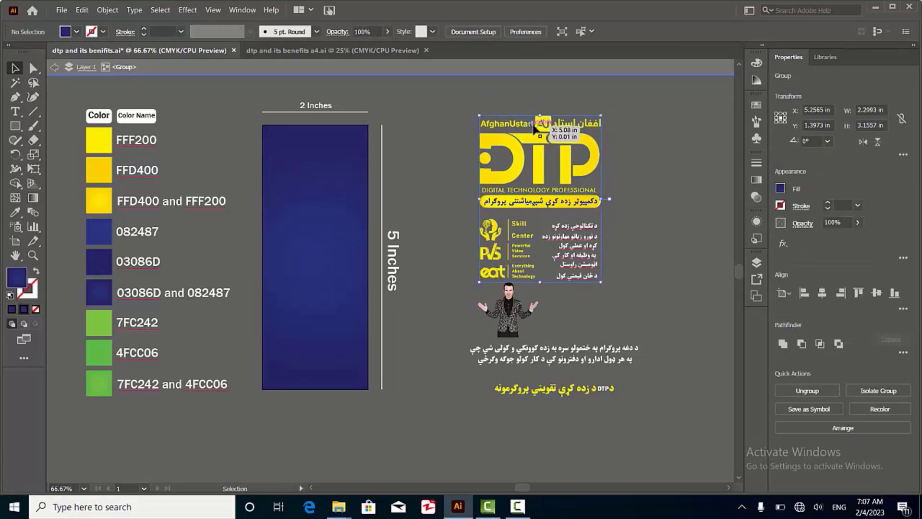
pyautogui.doubleClick(373, 161)
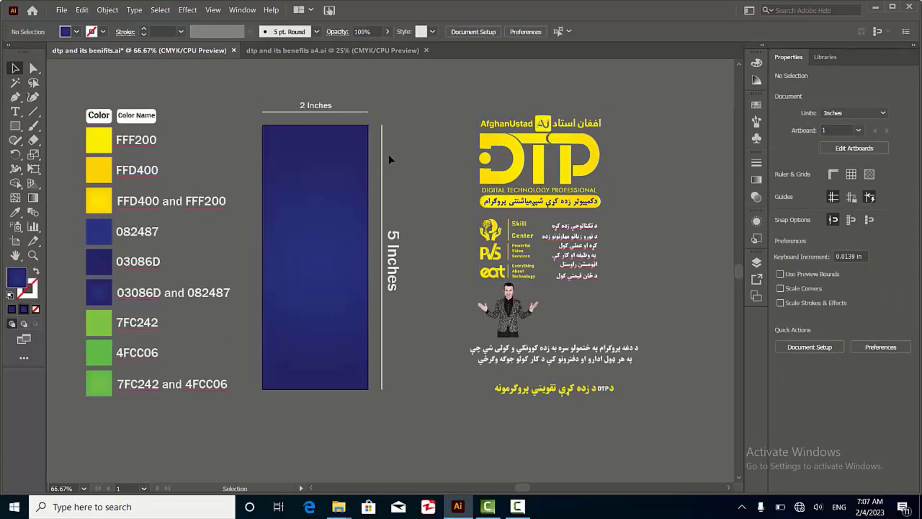
pyautogui.click(522, 127)
pyautogui.rightClick(521, 127)
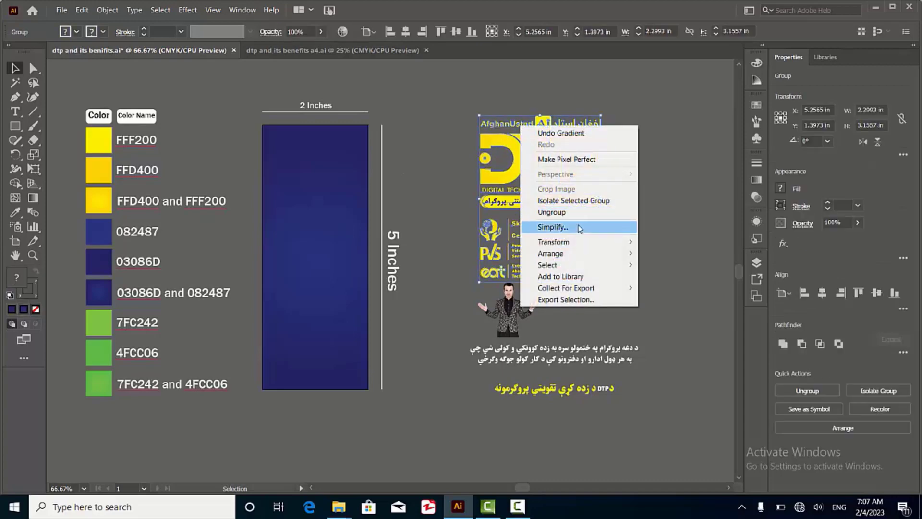
pyautogui.click(552, 213)
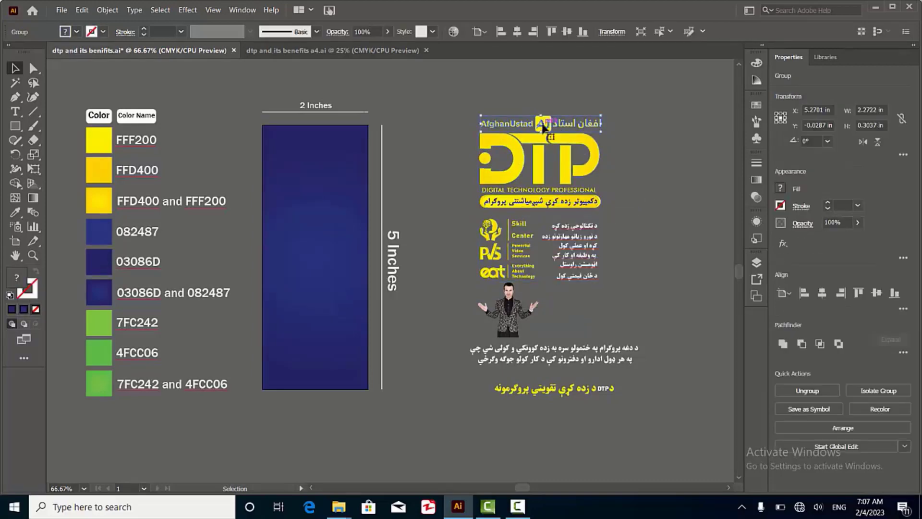
# Step: Move the AfghanUstad logo onto the upper edge of the blue banner and bring it to the front
pyautogui.moveTo(503, 128); pyautogui.dragTo(309, 116)
pyautogui.scroll(3, 309, 117)
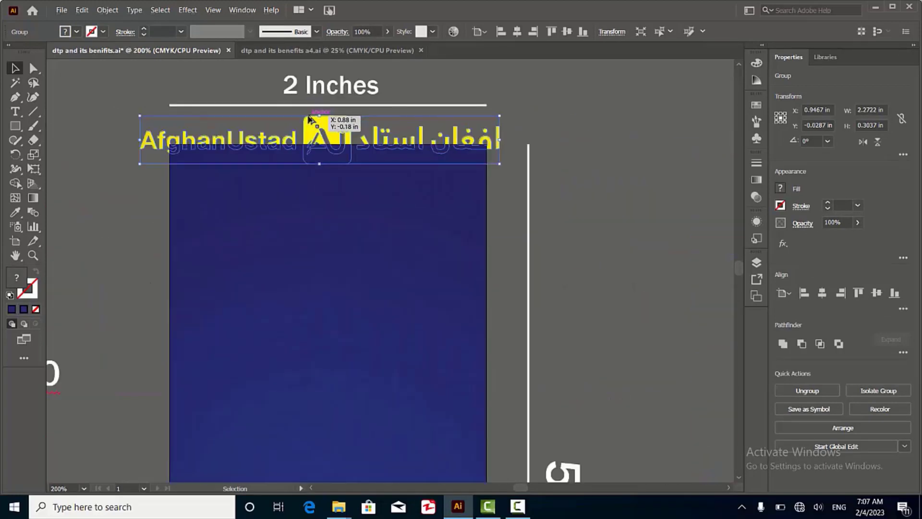
pyautogui.rightClick(321, 140)
pyautogui.moveTo(354, 260)
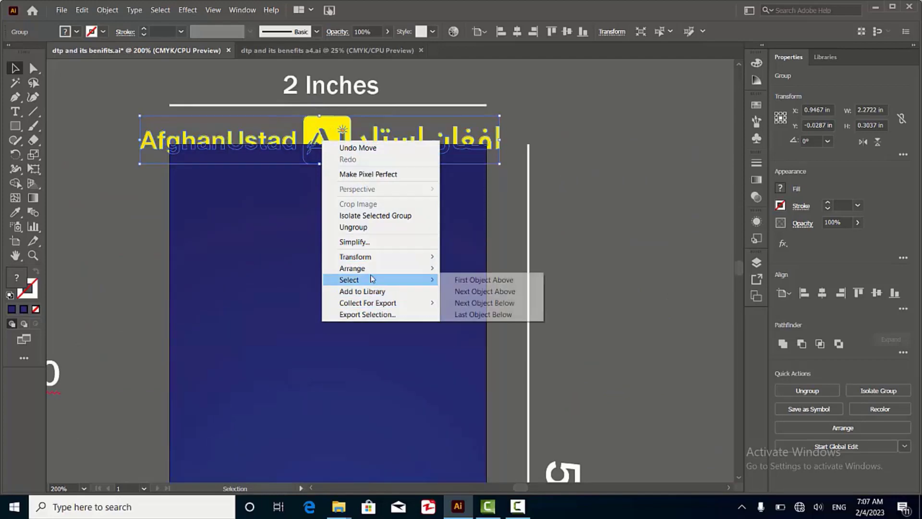
pyautogui.moveTo(426, 268)
pyautogui.click(468, 274)
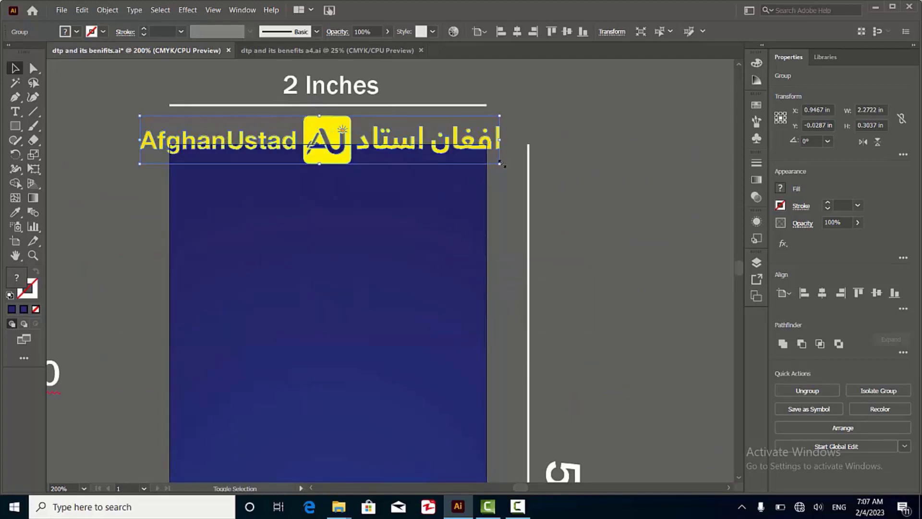
# Step: Shrink the AfghanUstad logo to about 1.65 in wide, move it inside the banner's upper area, and center it horizontally
pyautogui.moveTo(501, 164); pyautogui.dragTo(486, 157)
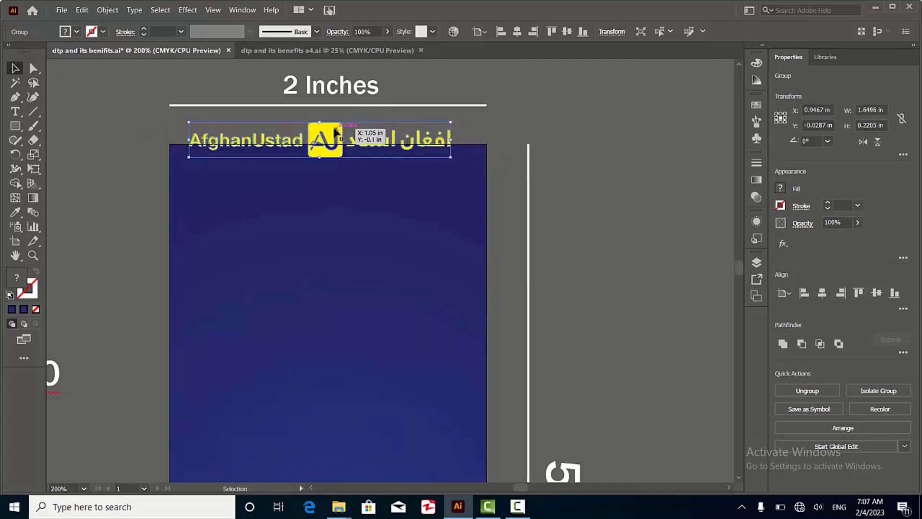
pyautogui.moveTo(335, 132); pyautogui.dragTo(347, 181)
pyautogui.click(517, 31)
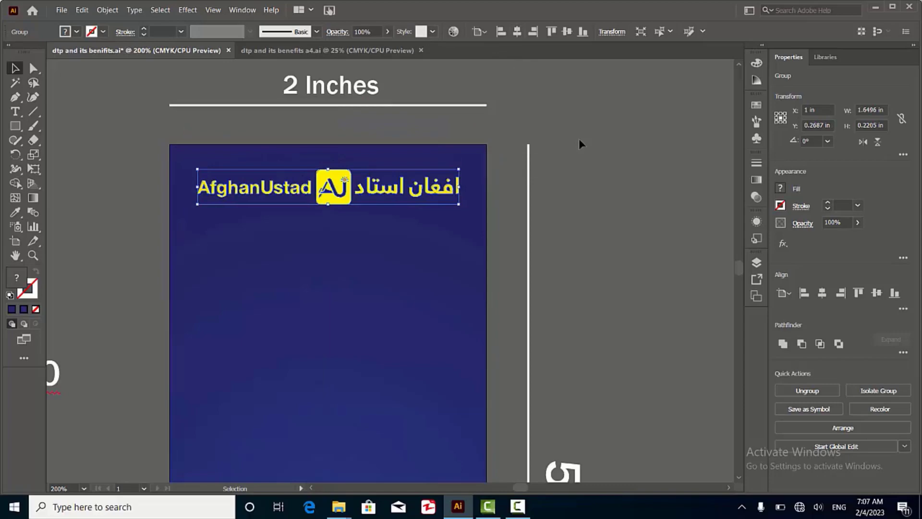
pyautogui.click(617, 160)
# Step: Nudge the AfghanUstad logo down to a Y position of about 0.37 in on the banner
pyautogui.scroll(-1, 465, 139)
pyautogui.scroll(-2, 330, 90)
pyautogui.scroll(2, 346, 140)
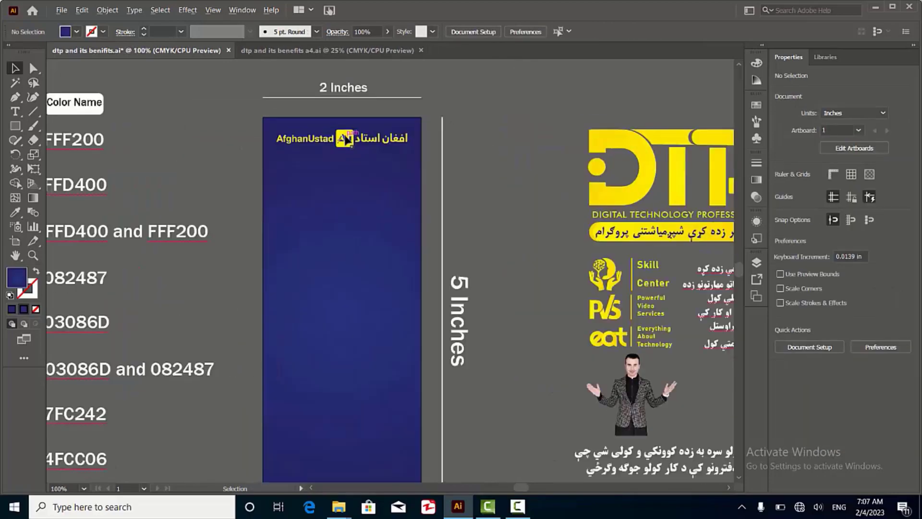
pyautogui.scroll(-1, 345, 139)
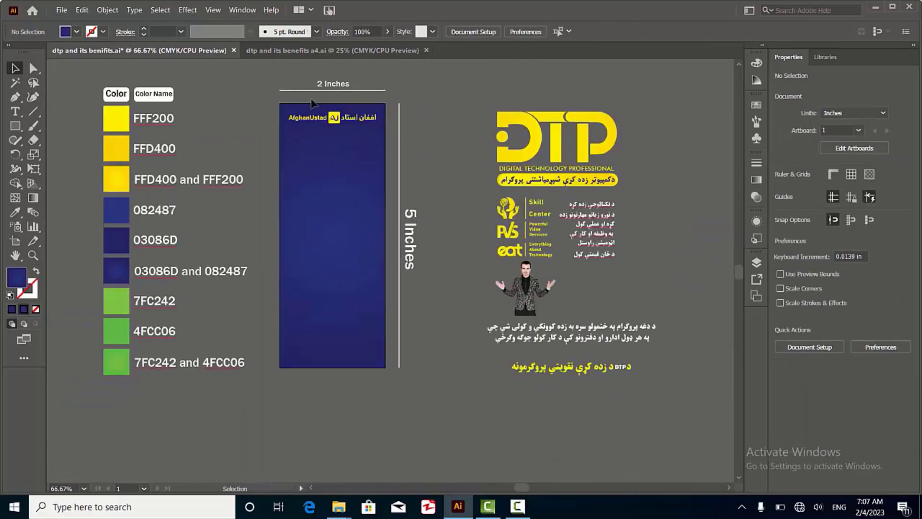
pyautogui.scroll(3, 312, 104)
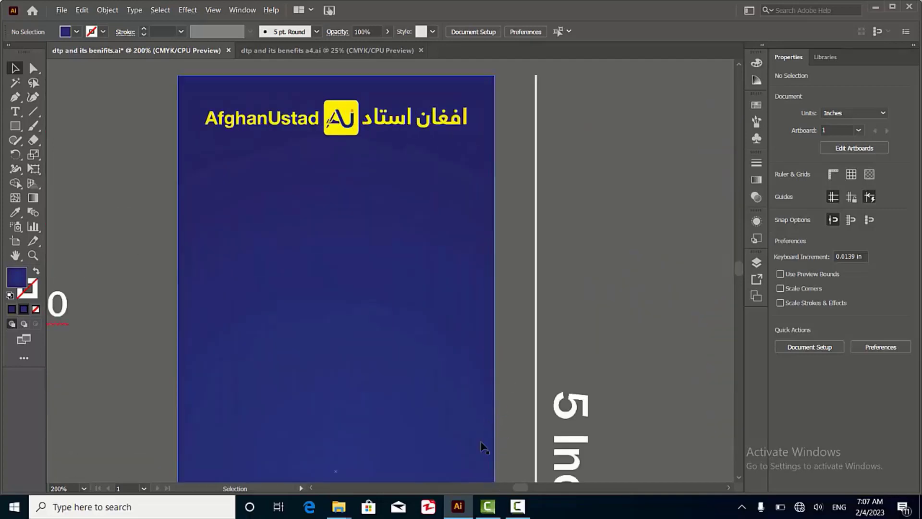
pyautogui.scroll(1, 371, 175)
pyautogui.click(352, 135)
pyautogui.press('Down')
pyautogui.press('Down')
pyautogui.press('Down')
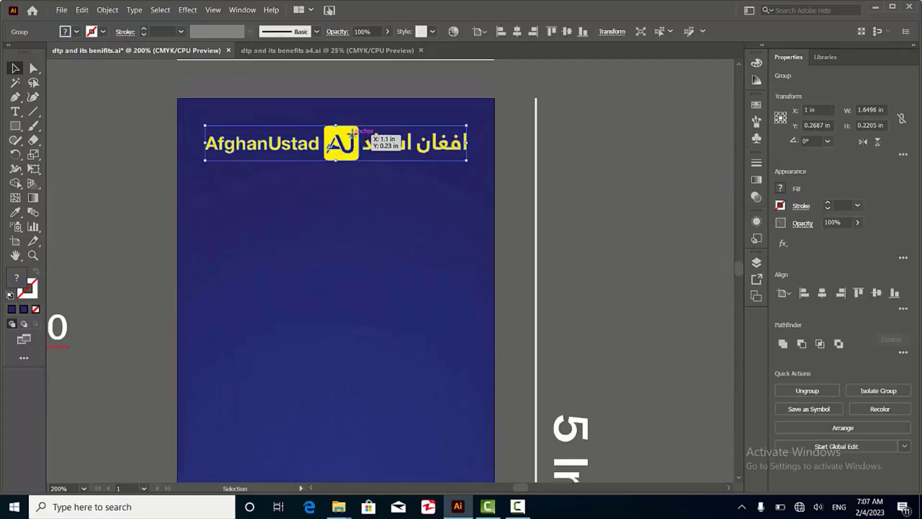
pyautogui.press('Down')
pyautogui.press('Down')
pyautogui.press('Down')
pyautogui.press('Down')
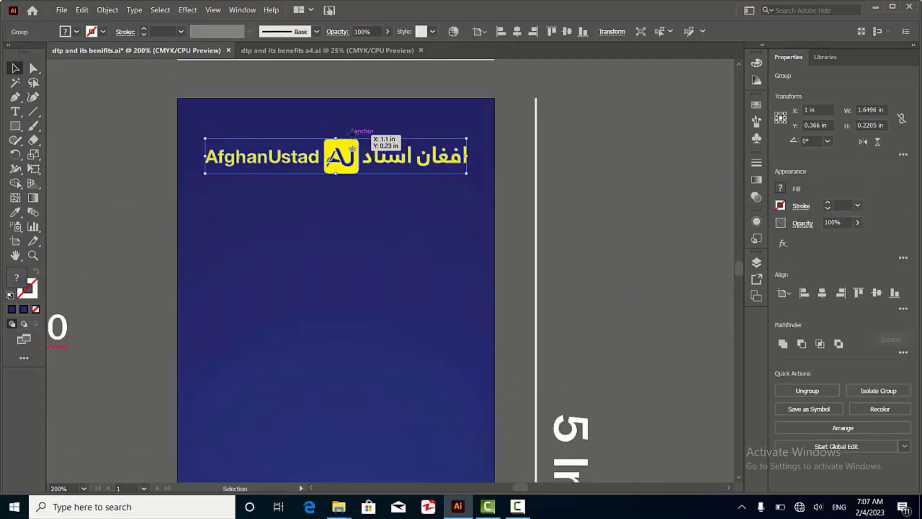
pyautogui.scroll(-4, 350, 125)
pyautogui.click(463, 164)
# Step: Move the man's photo onto the banner below the AfghanUstad logo, bring it to the front, and center it horizontally
pyautogui.scroll(-2, 308, 99)
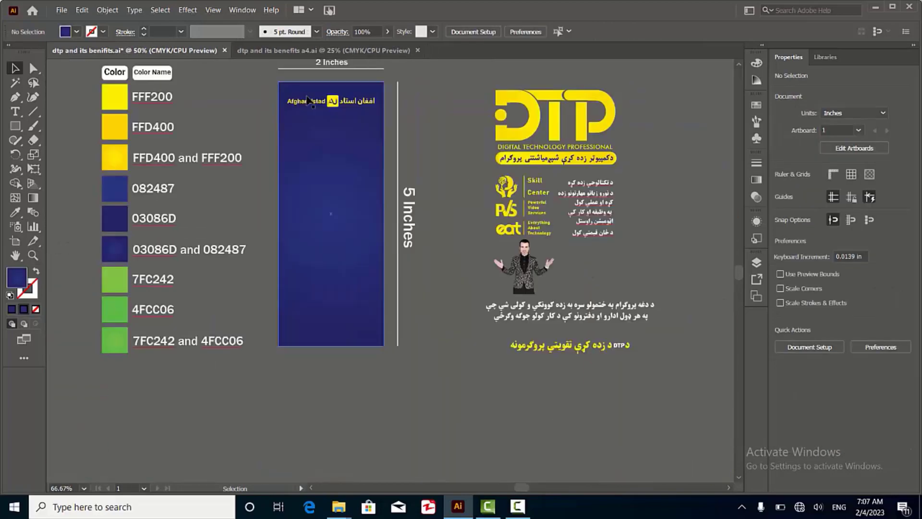
pyautogui.scroll(-1, 307, 100)
pyautogui.scroll(1, 356, 193)
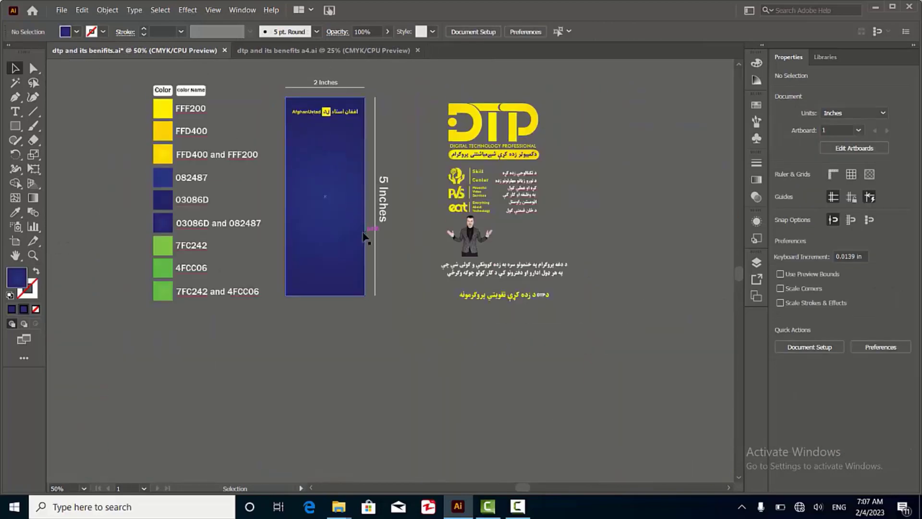
pyautogui.scroll(1, 394, 255)
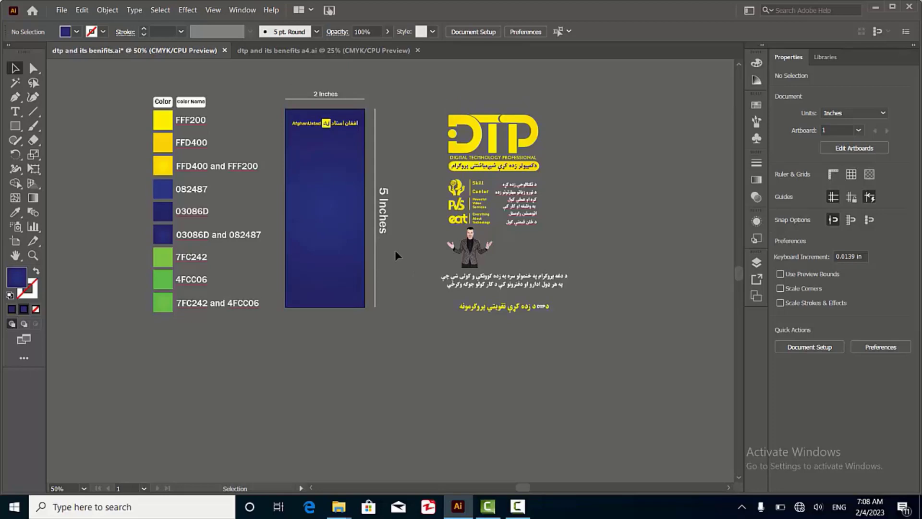
pyautogui.scroll(2, 395, 250)
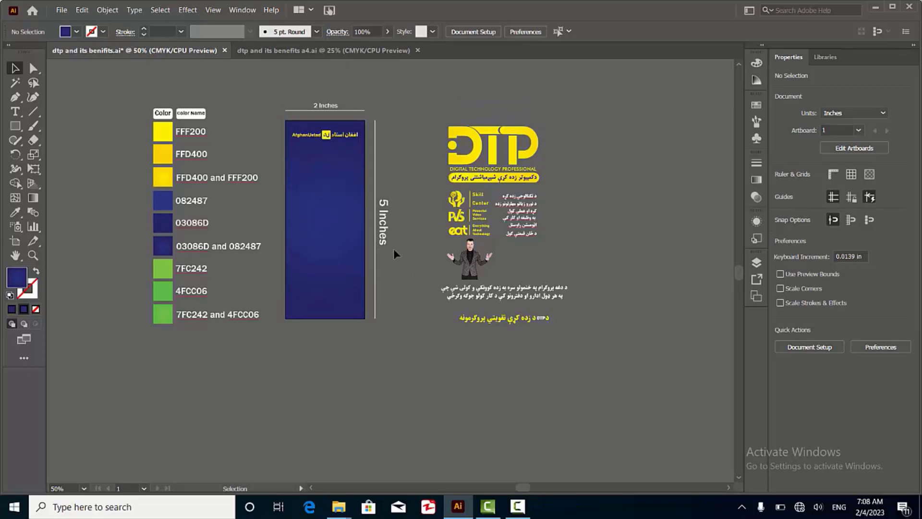
pyautogui.scroll(1, 393, 249)
pyautogui.moveTo(515, 284); pyautogui.dragTo(316, 194)
pyautogui.hotkey('ctrl', 'shift', ']')
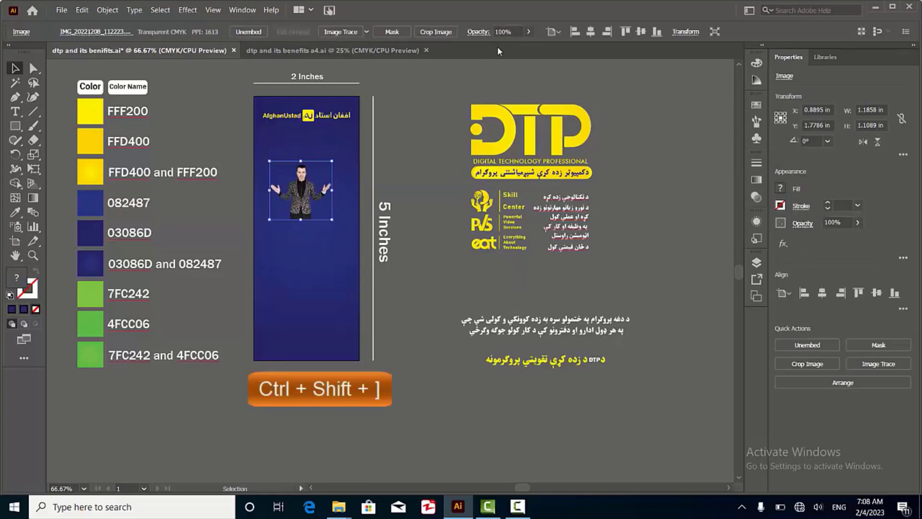
pyautogui.click(590, 31)
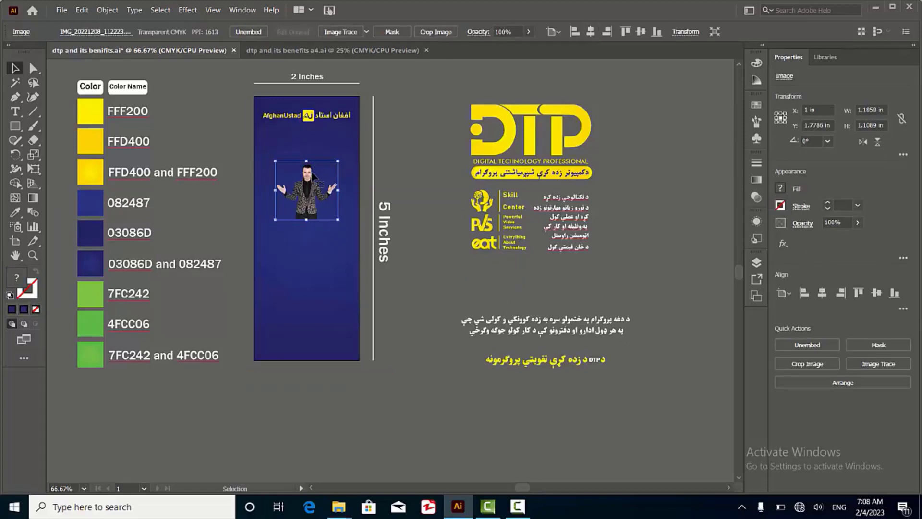
# Step: Enlarge the man's photo on the banner proportionally to about 1.52 in wide by 1.42 in high
pyautogui.hotkey('ctrl', '=')
pyautogui.hotkey('ctrl', '=')
pyautogui.moveTo(371, 279); pyautogui.dragTo(388, 298)
pyautogui.hotkey('ctrl', '-')
pyautogui.hotkey('ctrl', '-')
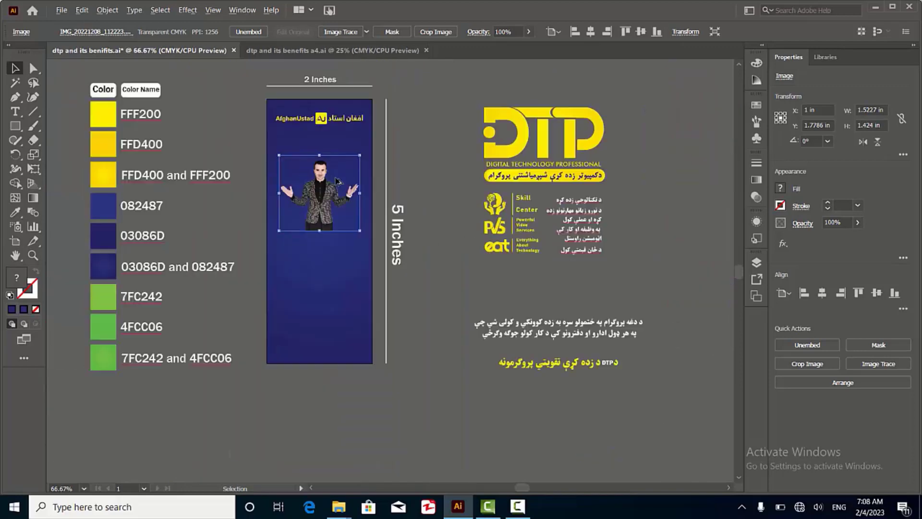
pyautogui.hotkey('ctrl', '=')
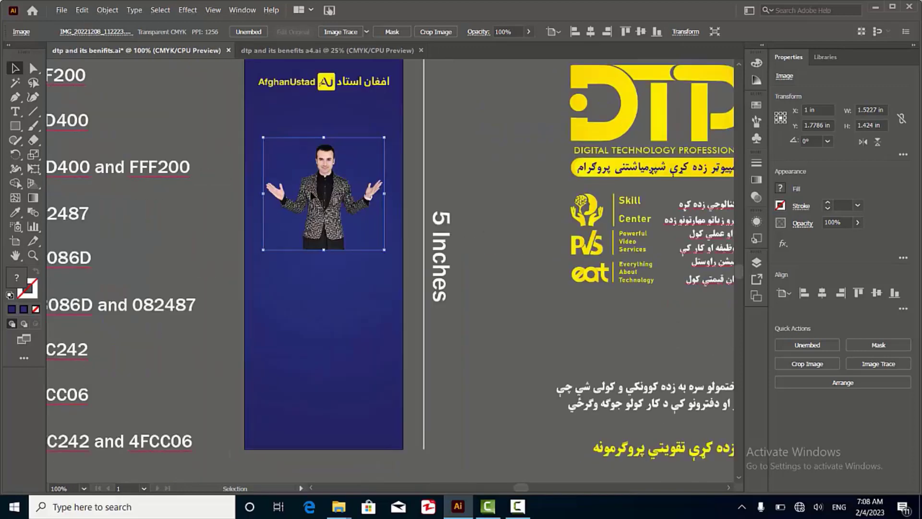
# Step: Move the man's photo straight up about 0.33 in, closer to the AfghanUstad logo
pyautogui.scroll(1, 312, 195)
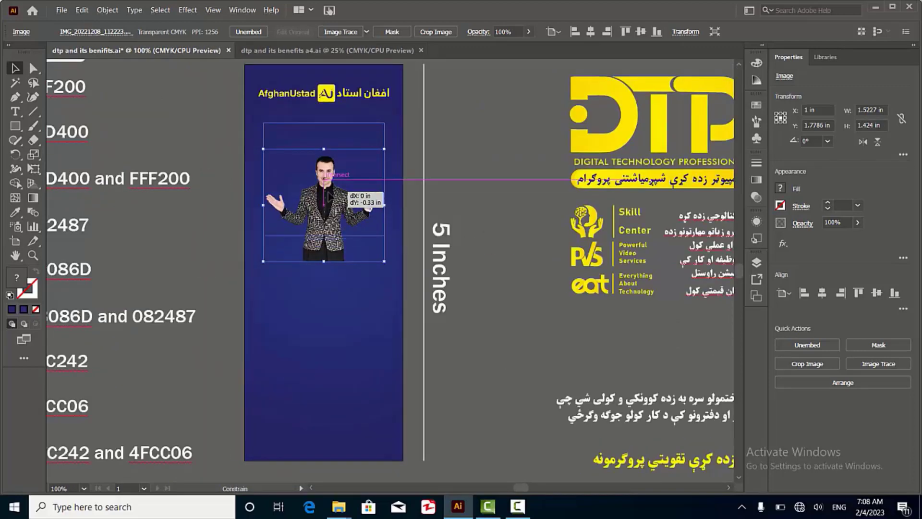
pyautogui.moveTo(331, 211); pyautogui.dragTo(330, 192)
pyautogui.keyDown('shift'); pyautogui.click(330, 192); pyautogui.keyUp('shift')
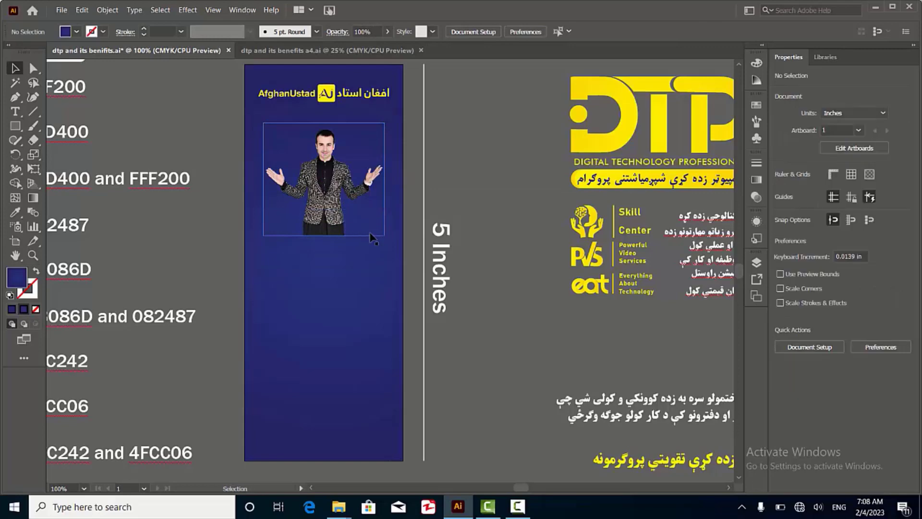
# Step: Resize the man's photo proportionally around its center to about 1.5 in wide by 1.4 in high
pyautogui.click(342, 211)
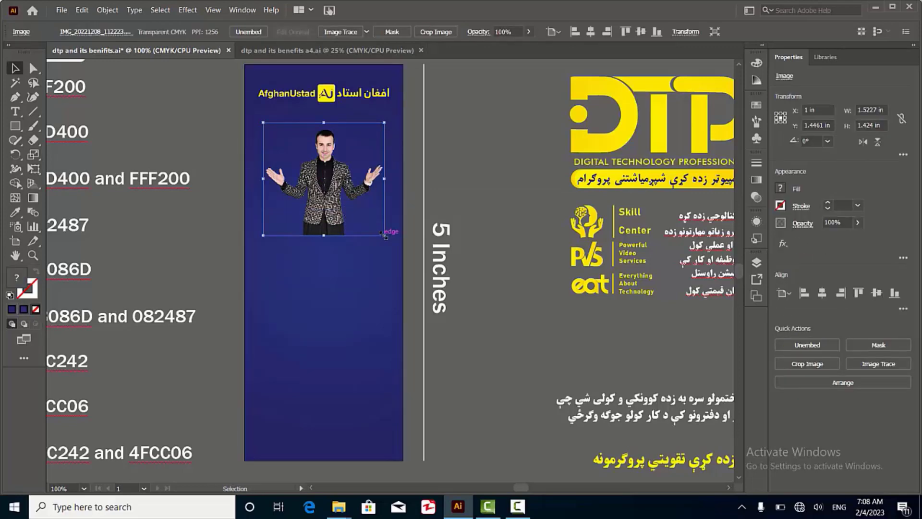
pyautogui.moveTo(384, 234); pyautogui.dragTo(388, 237)
pyautogui.click(447, 181)
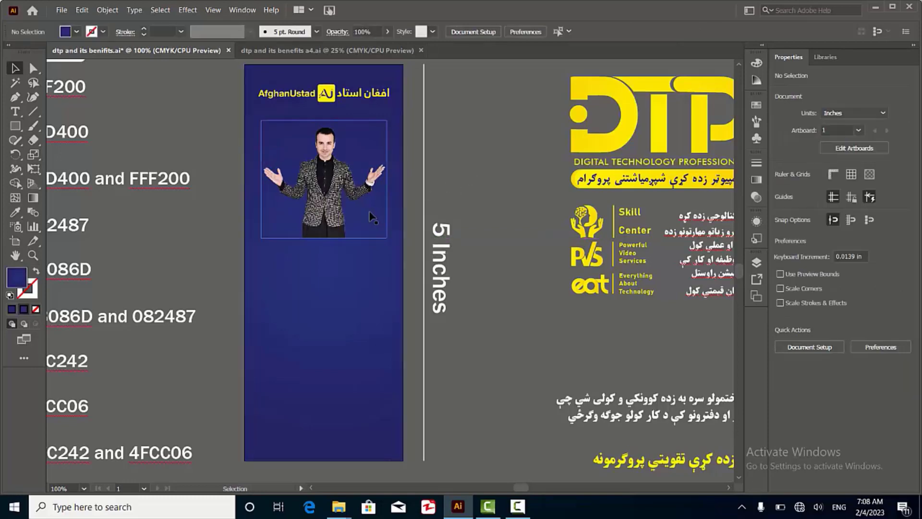
pyautogui.scroll(1, 334, 240)
pyautogui.scroll(1, 333, 240)
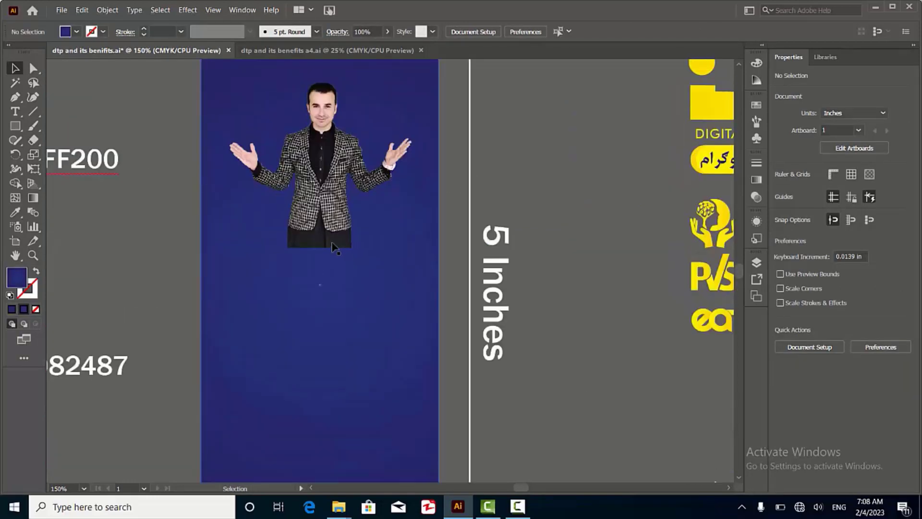
pyautogui.scroll(-2, 315, 161)
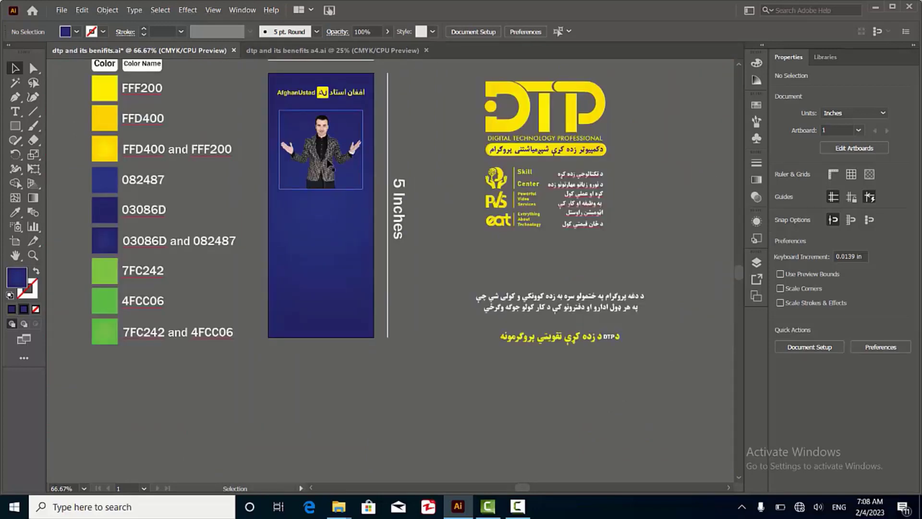
pyautogui.scroll(2, 380, 166)
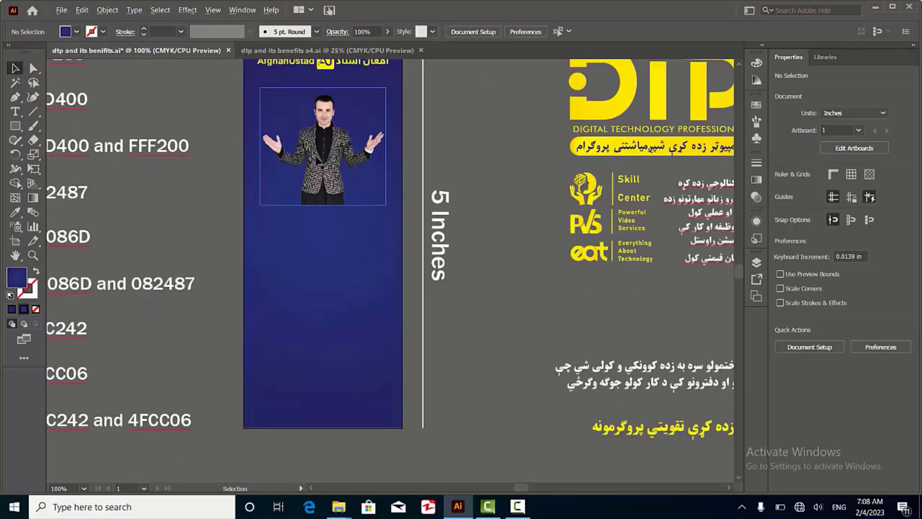
pyautogui.click(379, 166)
pyautogui.moveTo(421, 227); pyautogui.dragTo(416, 223)
pyautogui.click(509, 162)
pyautogui.click(320, 182)
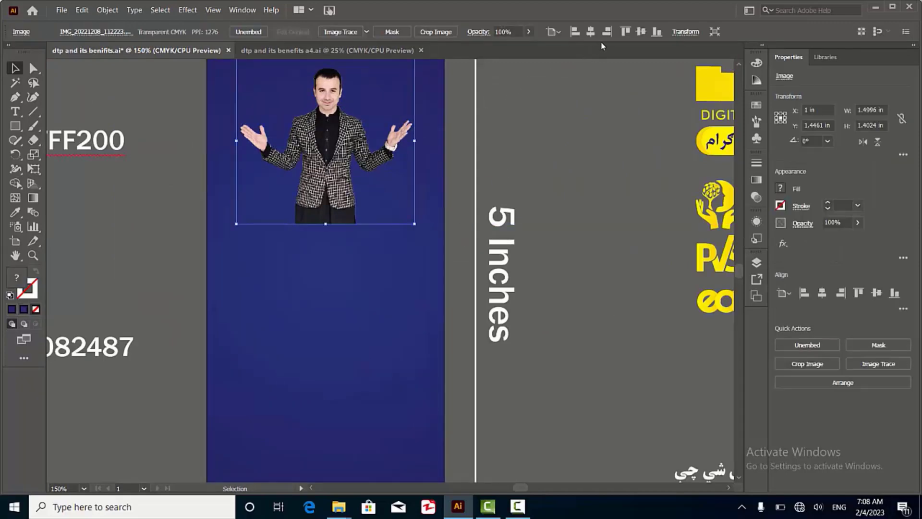
pyautogui.click(540, 128)
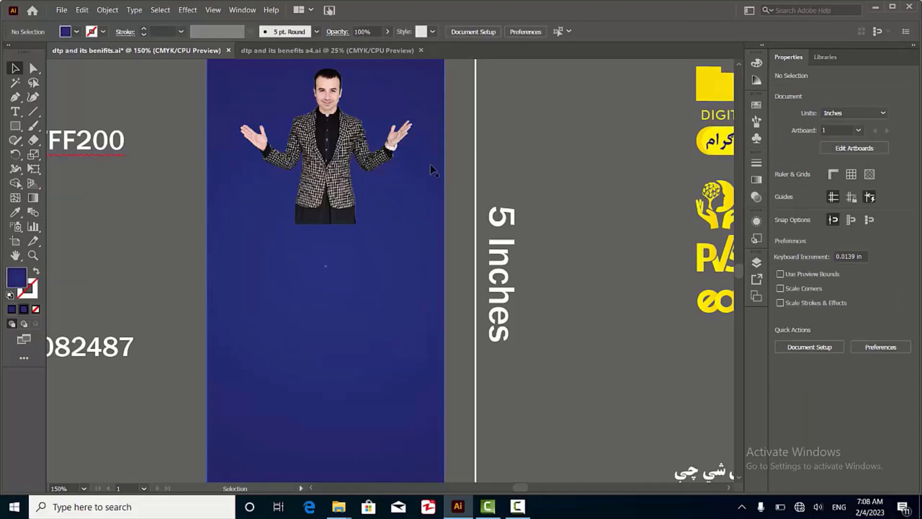
# Step: Group the DTP logo with its English tagline and Pashto caption bar, and move the group onto the banner over the photo
pyautogui.scroll(-2, 287, 159)
pyautogui.scroll(3, 312, 187)
pyautogui.scroll(-1, 316, 182)
pyautogui.click(522, 141)
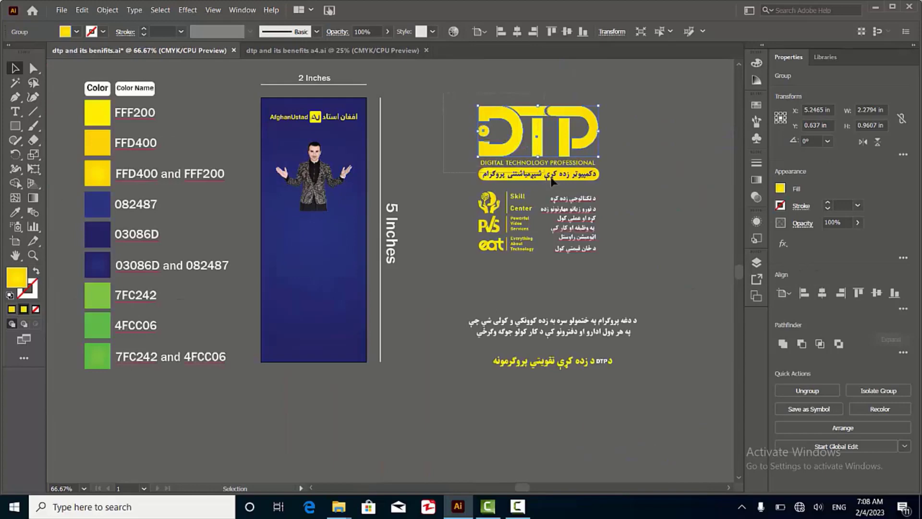
pyautogui.press('a')
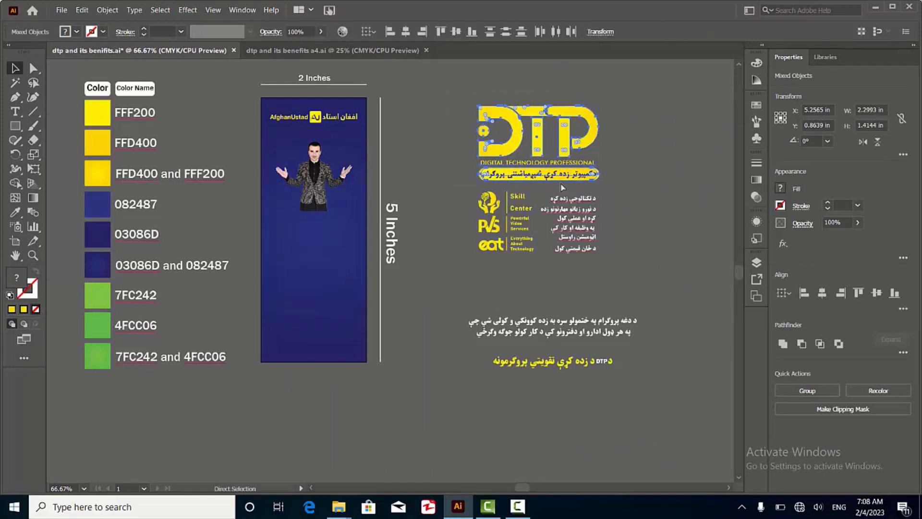
pyautogui.press('v')
pyautogui.moveTo(537, 144); pyautogui.dragTo(303, 185)
# Step: Bring the DTP logo group to the front of the banner artwork
pyautogui.scroll(1, 258, 187)
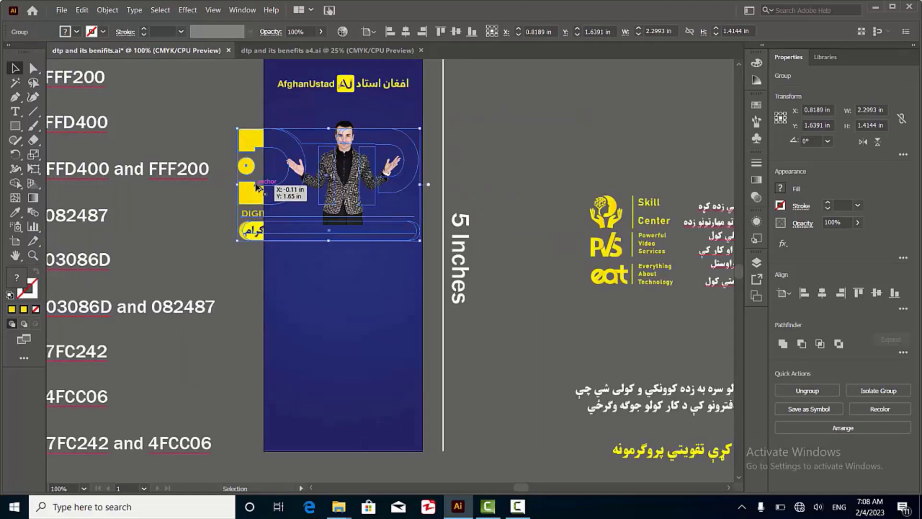
pyautogui.rightClick(256, 187)
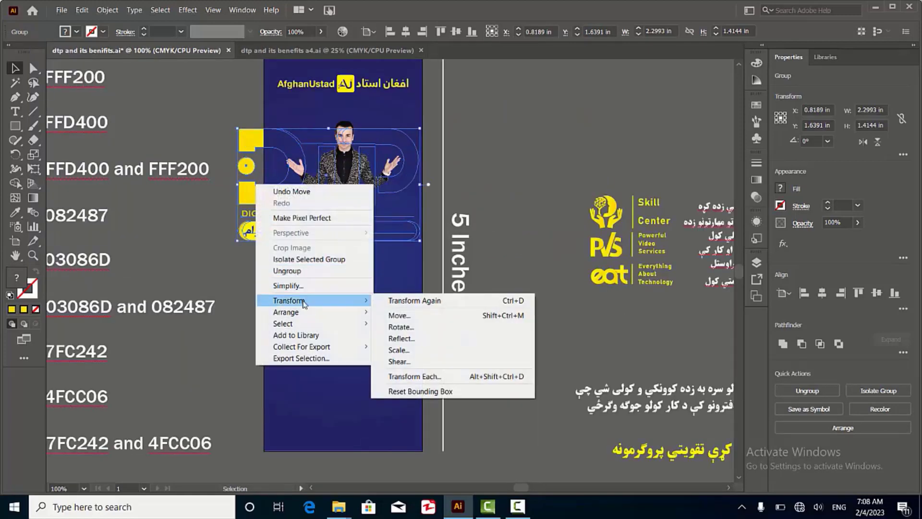
pyautogui.moveTo(308, 320)
pyautogui.click(408, 308)
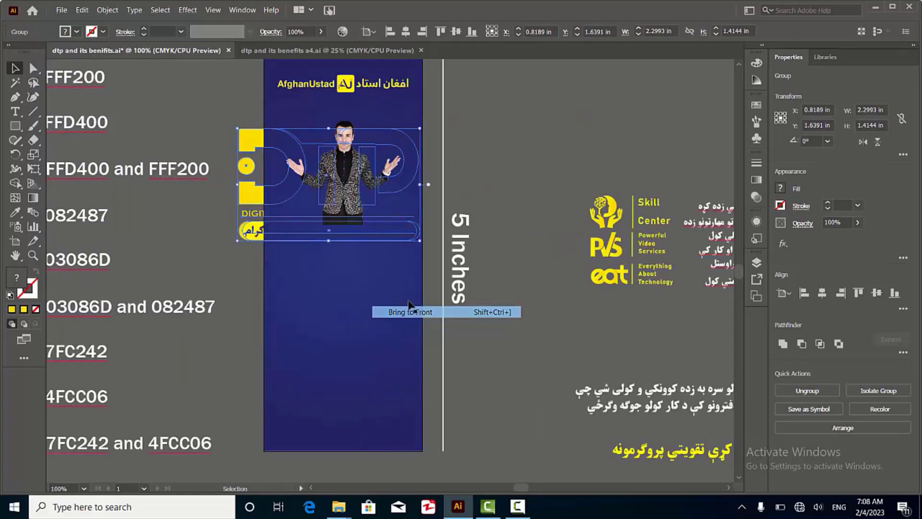
# Step: Shrink the DTP logo group proportionally to about 0.66 in wide by 0.40 in high
pyautogui.moveTo(420, 240); pyautogui.dragTo(324, 200)
pyautogui.scroll(3, 286, 131)
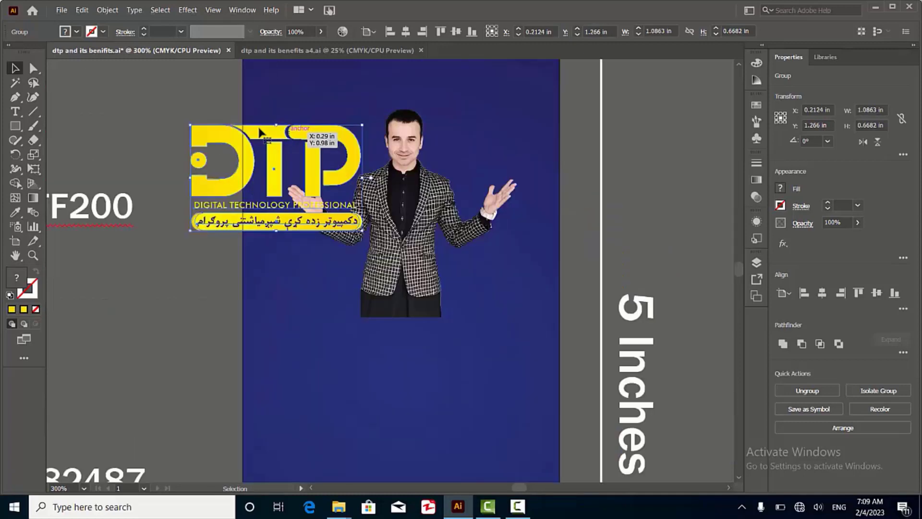
pyautogui.moveTo(142, 121); pyautogui.dragTo(246, 186)
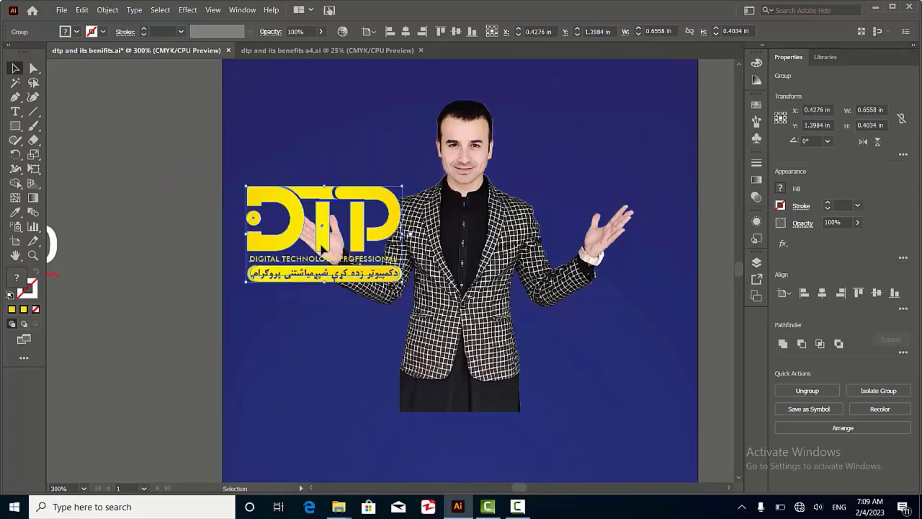
# Step: Move the DTP logo below the man's raised hand near the banner's left edge and shrink it slightly further
pyautogui.moveTo(320, 247); pyautogui.dragTo(317, 339)
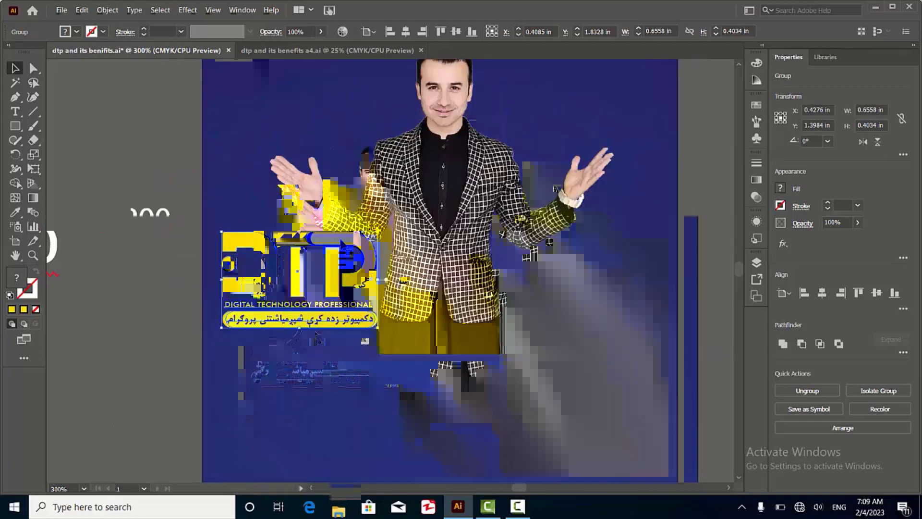
pyautogui.moveTo(378, 231); pyautogui.dragTo(357, 245)
pyautogui.click(158, 216)
pyautogui.scroll(-3, 246, 160)
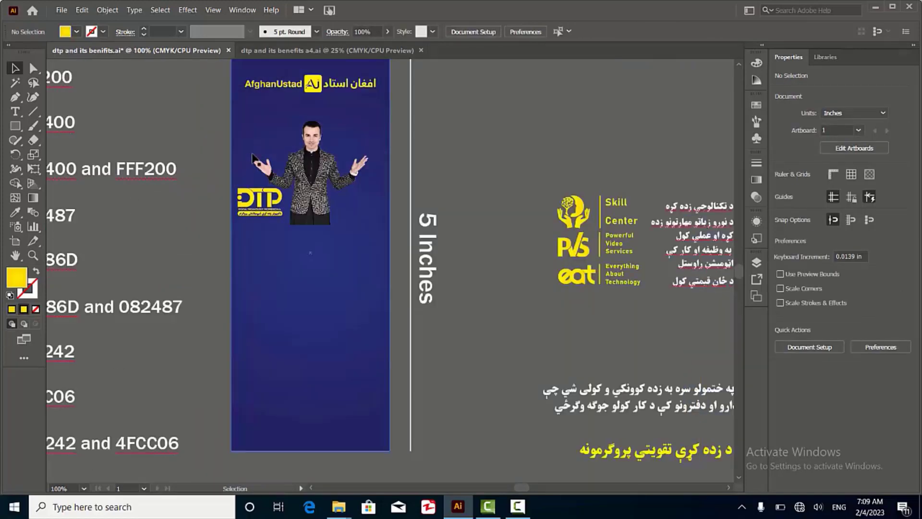
# Step: Draw a margin-gauge rectangle about 0.08 in wide by 0.27 in high between the banner's left edge and the DTP logo
pyautogui.scroll(2, 236, 197)
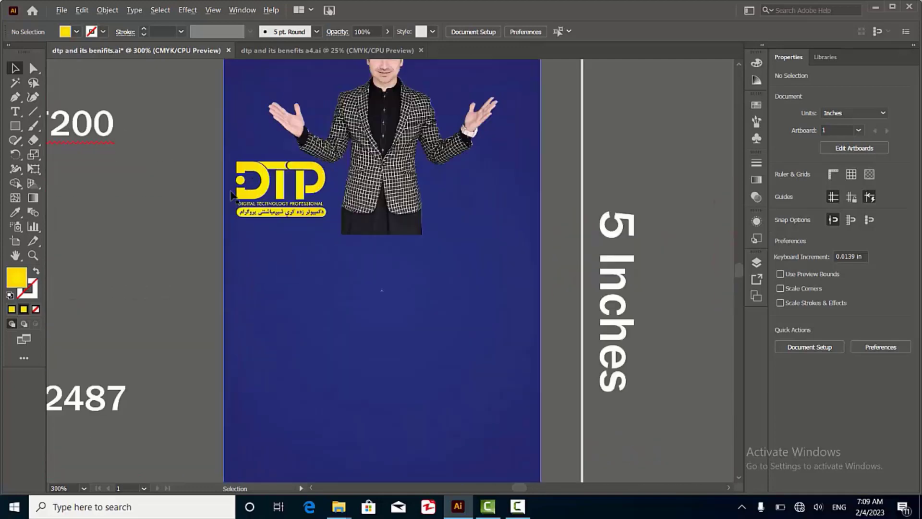
pyautogui.scroll(2, 232, 194)
pyautogui.click(14, 126)
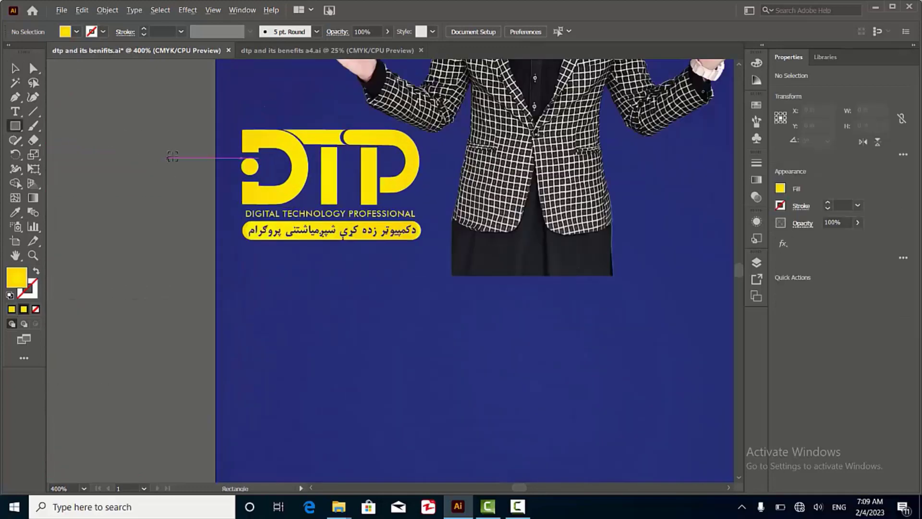
pyautogui.scroll(1, 173, 159)
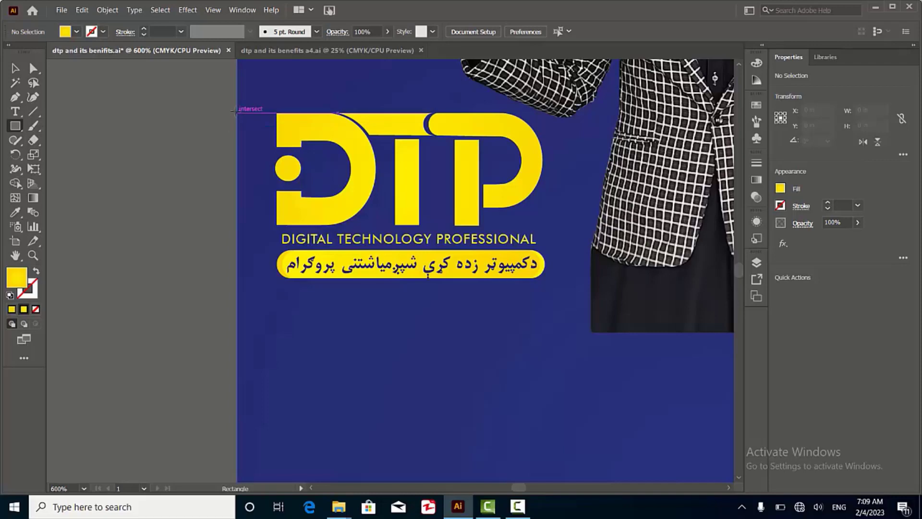
pyautogui.moveTo(237, 113); pyautogui.dragTo(277, 239)
pyautogui.click(14, 67)
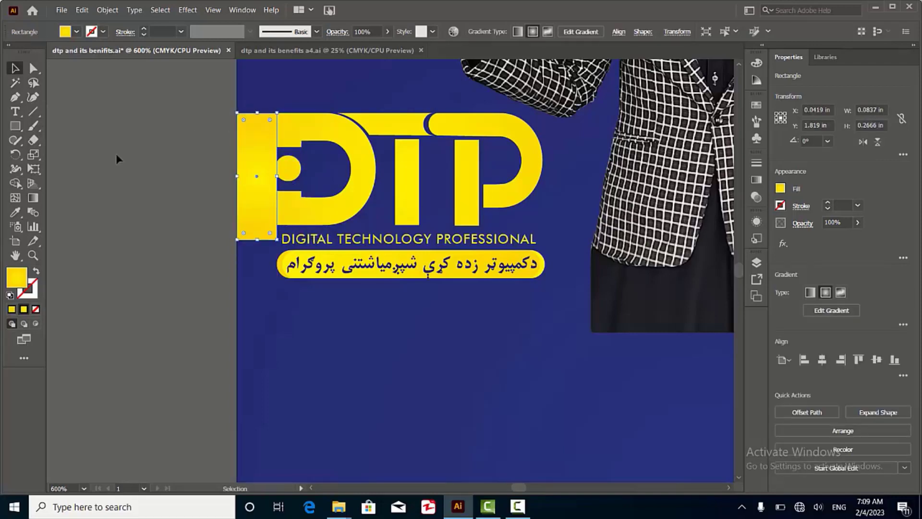
pyautogui.click(90, 116)
# Step: Duplicate the yellow gauge rectangle horizontally and place the copy flush with the banner's right edge
pyautogui.scroll(-4, 125, 142)
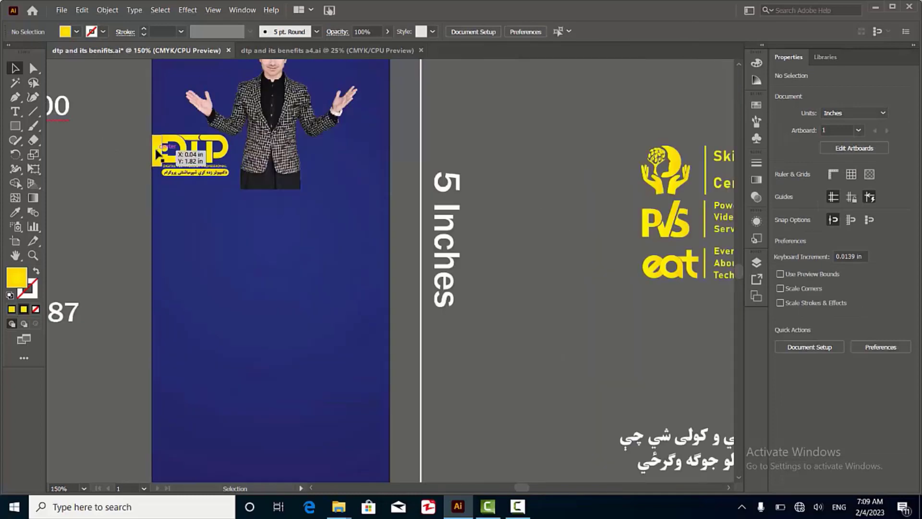
pyautogui.moveTo(158, 151); pyautogui.dragTo(390, 160)
pyautogui.click(394, 179)
# Step: Show the rulers and place a vertical guide at X 0.0837 in along the left gauge rectangle's inner edge
pyautogui.scroll(2, 350, 169)
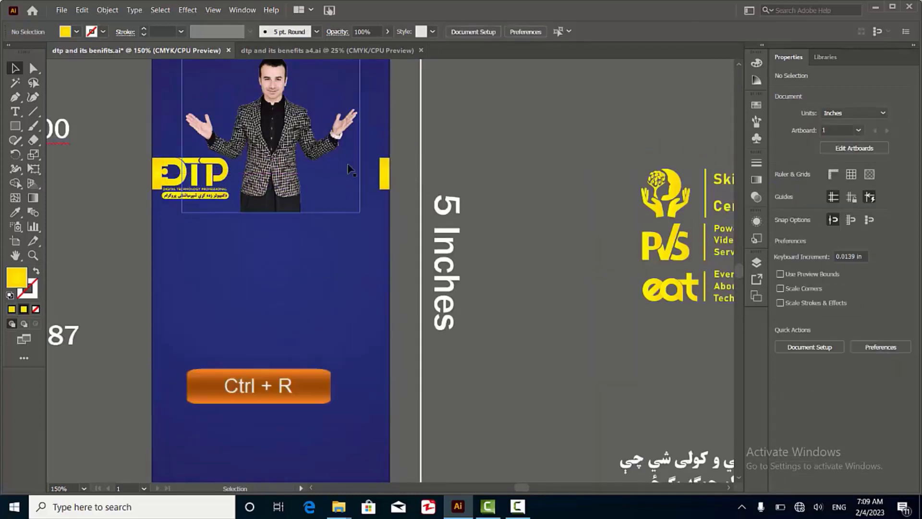
pyautogui.hotkey('ctrl', 'r')
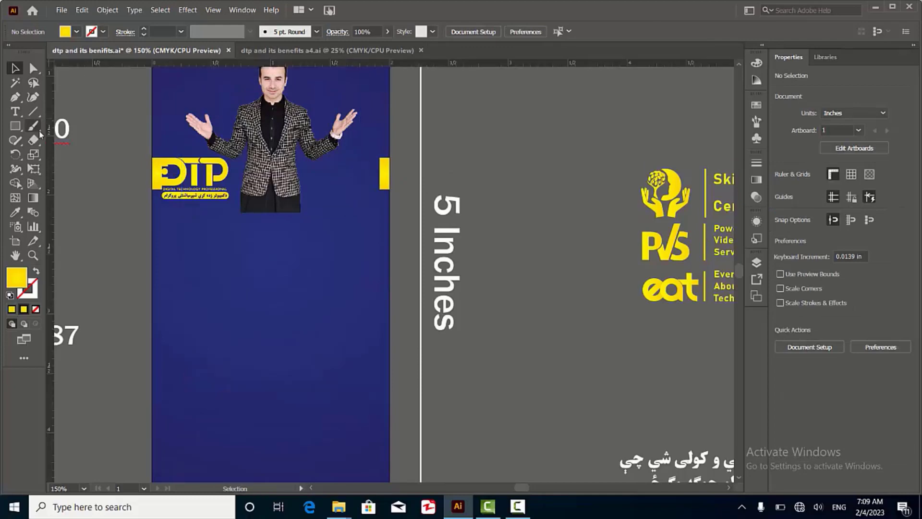
pyautogui.moveTo(54, 139); pyautogui.dragTo(162, 191)
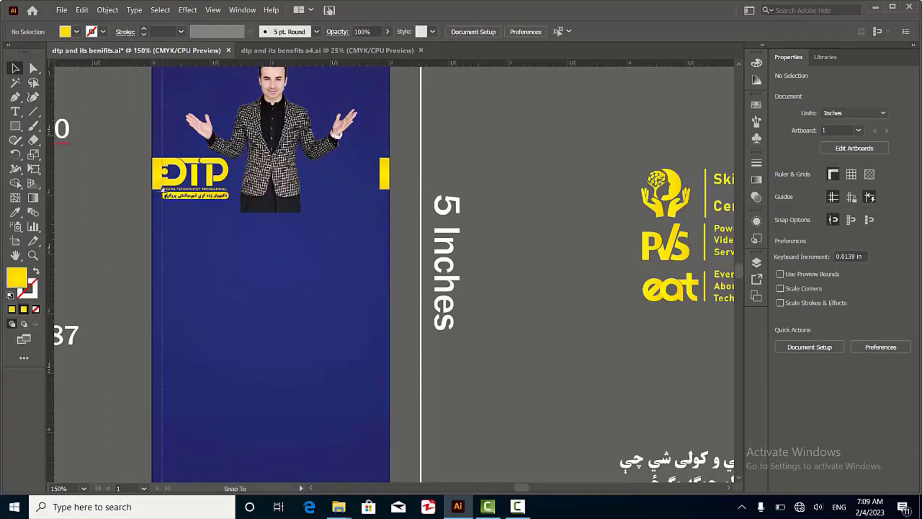
pyautogui.scroll(4, 163, 190)
pyautogui.press('super')
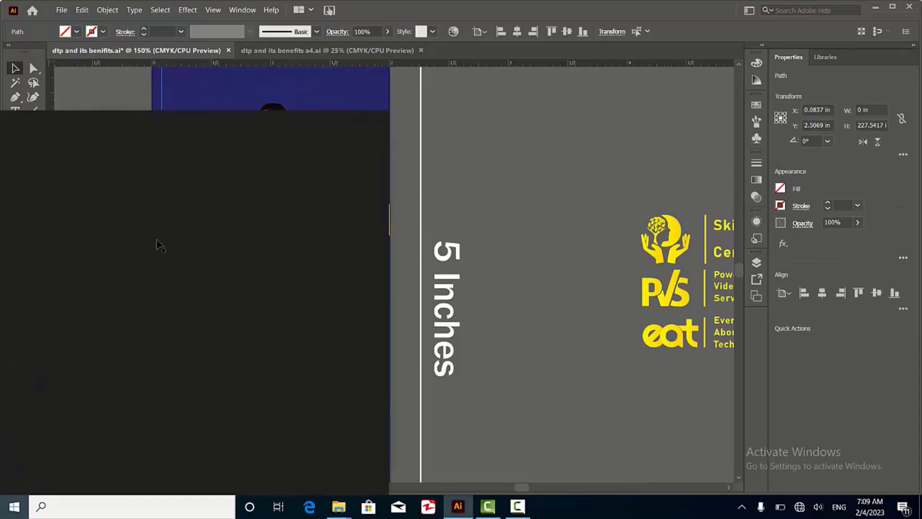
pyautogui.press('Escape')
pyautogui.scroll(6, 153, 201)
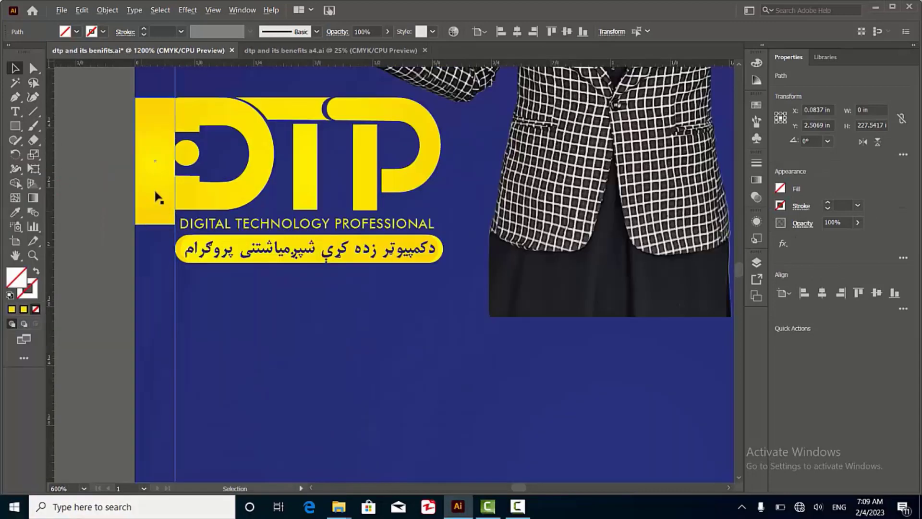
# Step: Delete the yellow gauge rectangle at the banner's left edge
pyautogui.click(155, 189)
pyautogui.press('Delete')
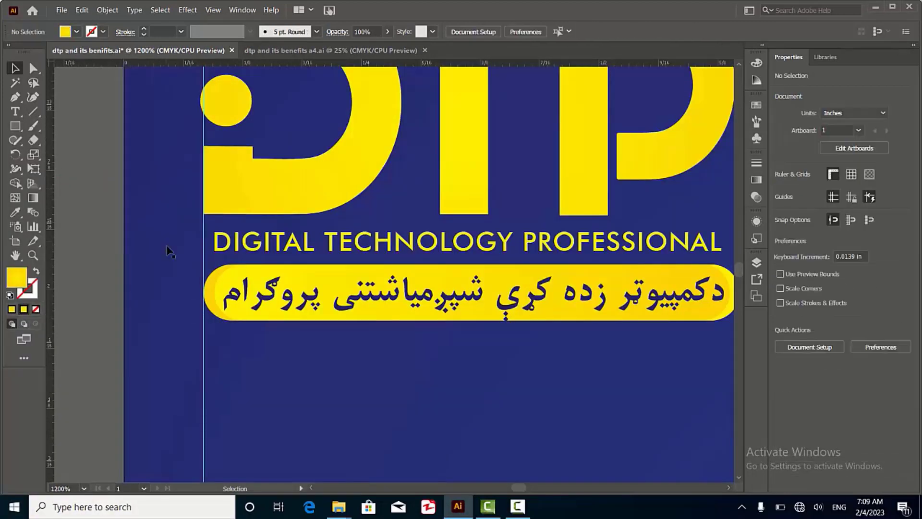
pyautogui.scroll(-6, 148, 223)
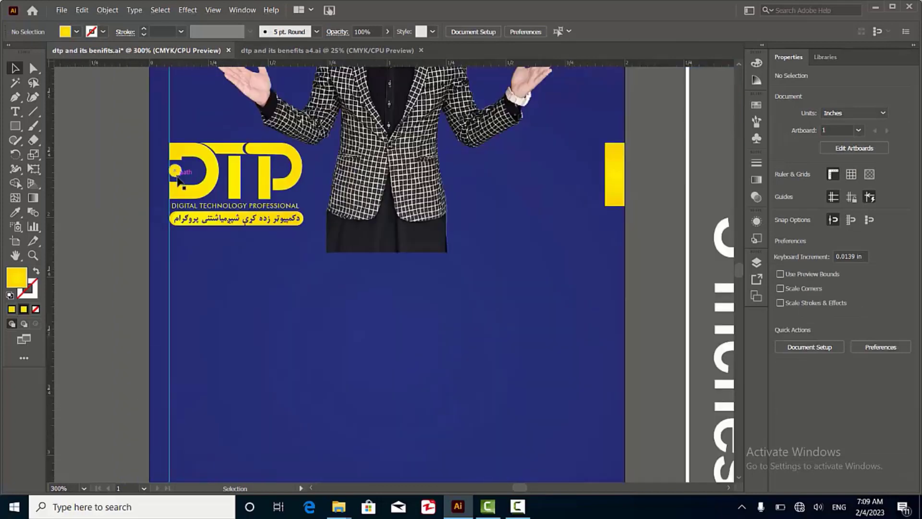
# Step: Place a second vertical guide aligned with the inner edge of the gauge rectangle at the banner's right side
pyautogui.scroll(-1, 176, 182)
pyautogui.moveTo(59, 215); pyautogui.dragTo(388, 189)
pyautogui.scroll(1, 382, 189)
pyautogui.scroll(5, 383, 190)
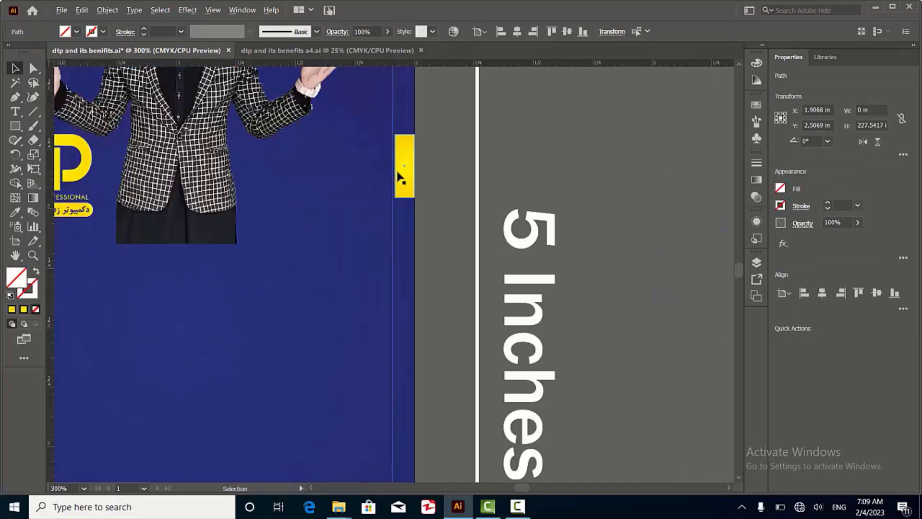
pyautogui.press('Right')
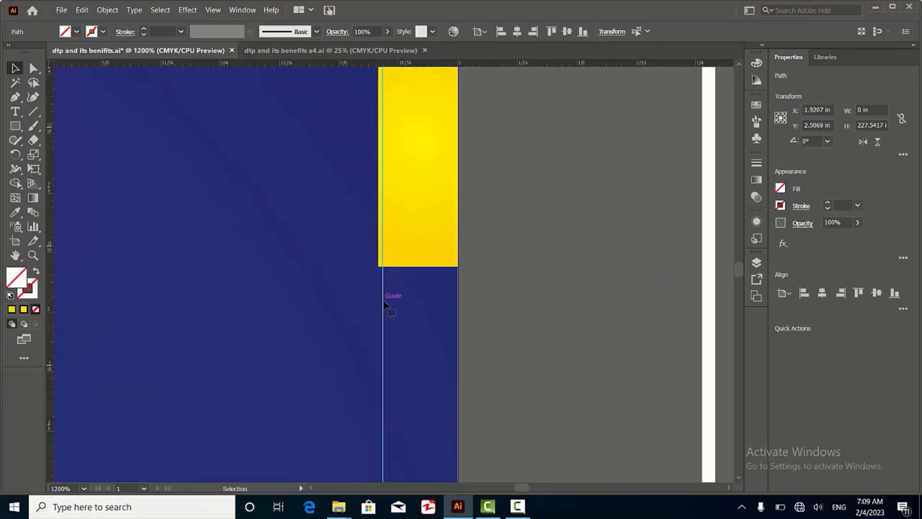
pyautogui.moveTo(383, 304); pyautogui.dragTo(380, 304)
# Step: Delete the yellow gauge rectangle at the banner's right edge
pyautogui.click(419, 243)
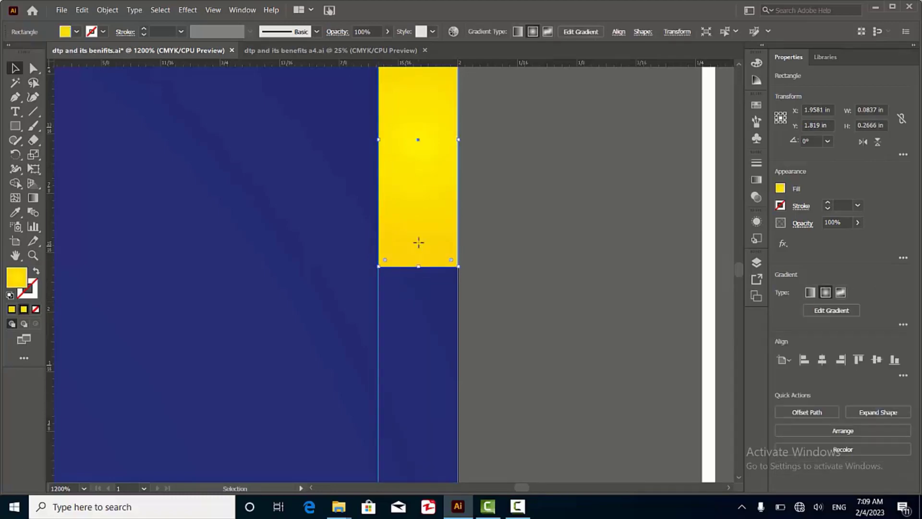
pyautogui.press('Delete')
pyautogui.scroll(-4, 421, 244)
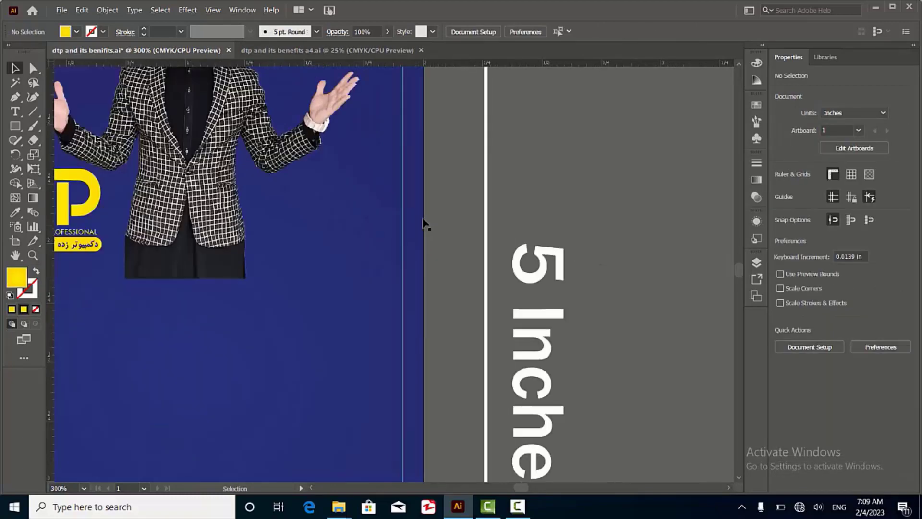
pyautogui.scroll(-3, 423, 223)
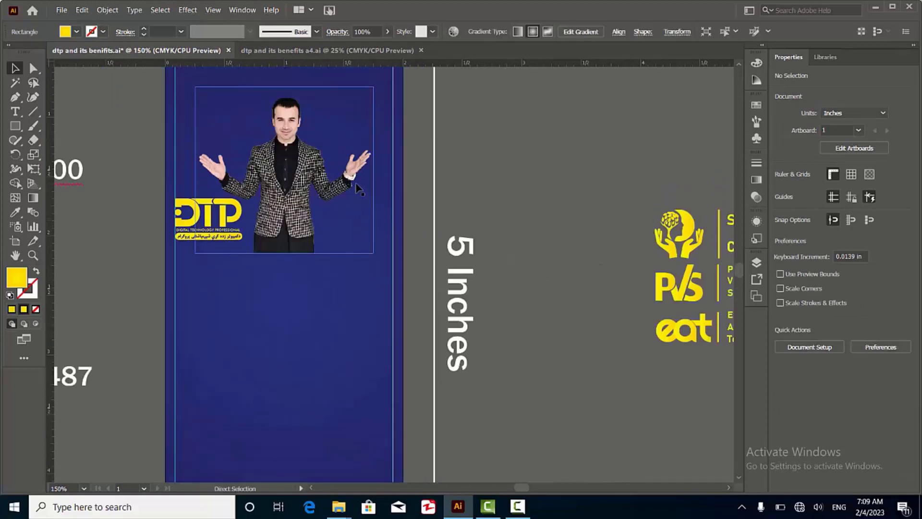
# Step: Undo the deletion of the yellow gauge rectangle at the banner's right edge
pyautogui.hotkey('ctrl', 'shift', 'z')
pyautogui.scroll(2, 398, 249)
pyautogui.scroll(1, 400, 263)
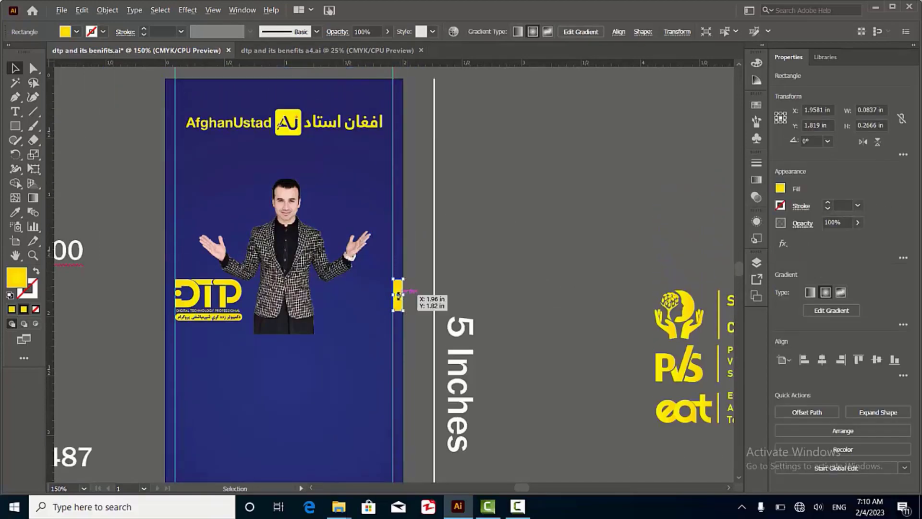
pyautogui.scroll(1, 398, 295)
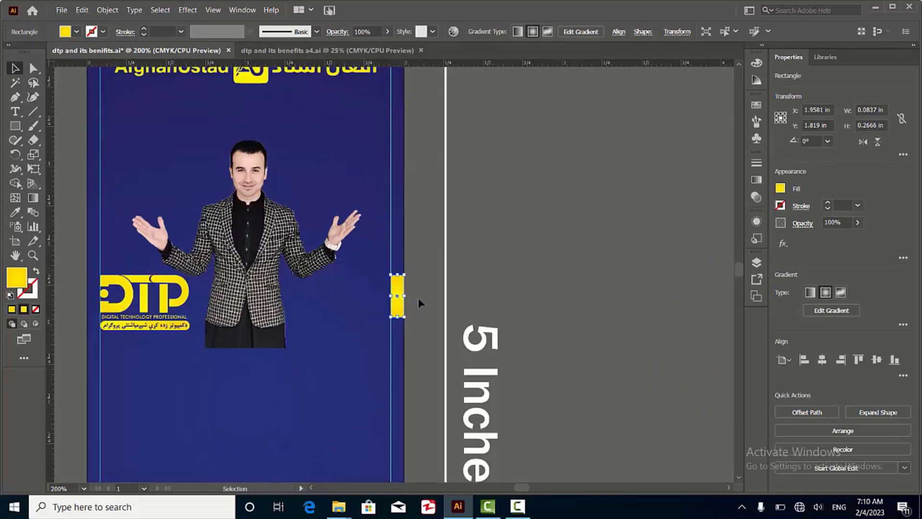
# Step: Duplicate the right-edge gauge rectangle and place the copy across the banner's upper edge near its horizontal centre
pyautogui.click(418, 303)
pyautogui.moveTo(397, 293); pyautogui.dragTo(268, 169)
pyautogui.scroll(5, 267, 168)
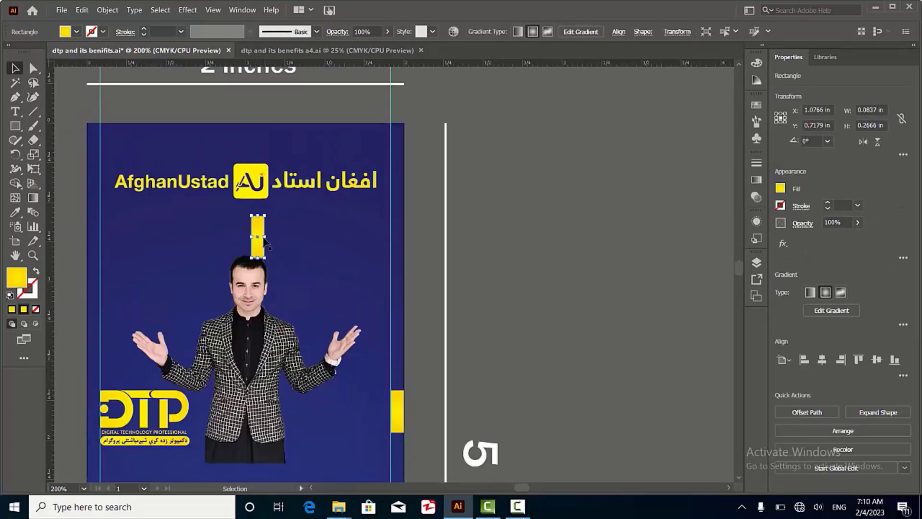
pyautogui.click(278, 284)
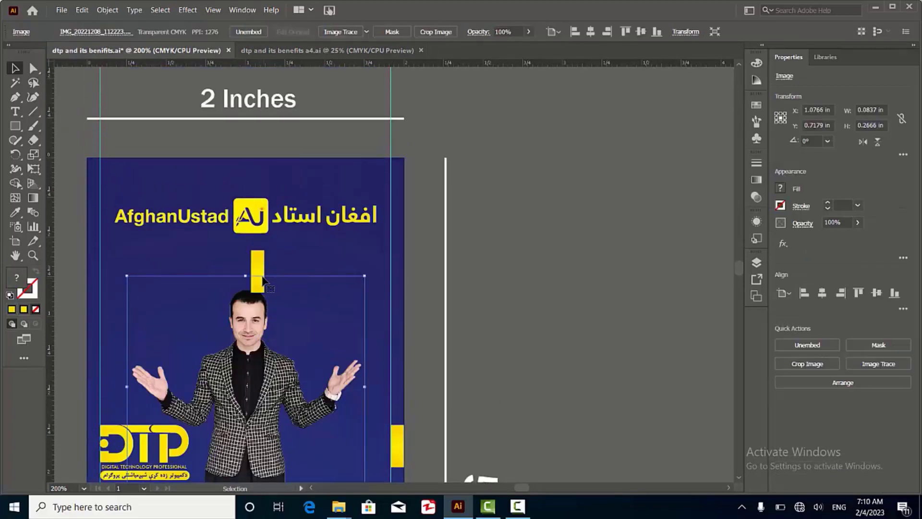
pyautogui.moveTo(264, 272); pyautogui.dragTo(246, 157)
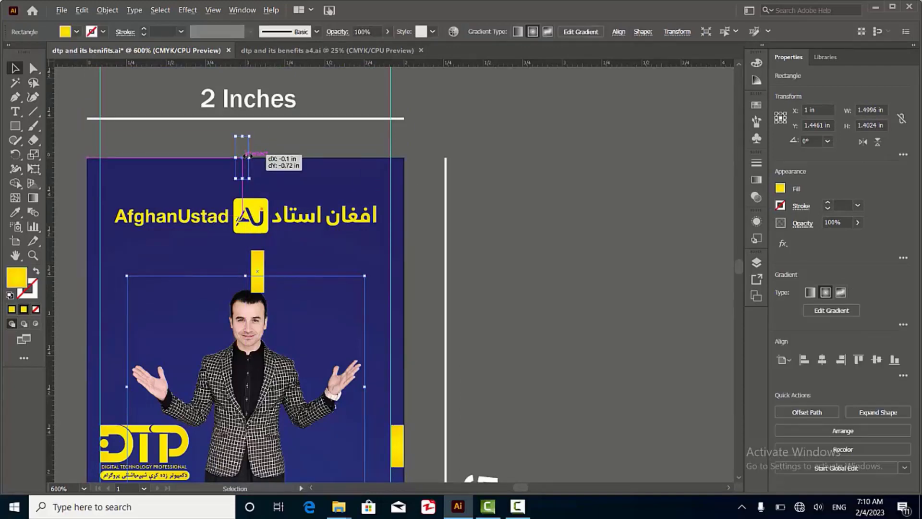
# Step: Rotate the copied gauge rectangle to 270° and nudge it to Y 0.0417 in, just inside the banner's upper edge
pyautogui.scroll(4, 242, 154)
pyautogui.moveTo(276, 258); pyautogui.dragTo(144, 245)
pyautogui.press('Down')
pyautogui.press('Down')
pyautogui.press('Down')
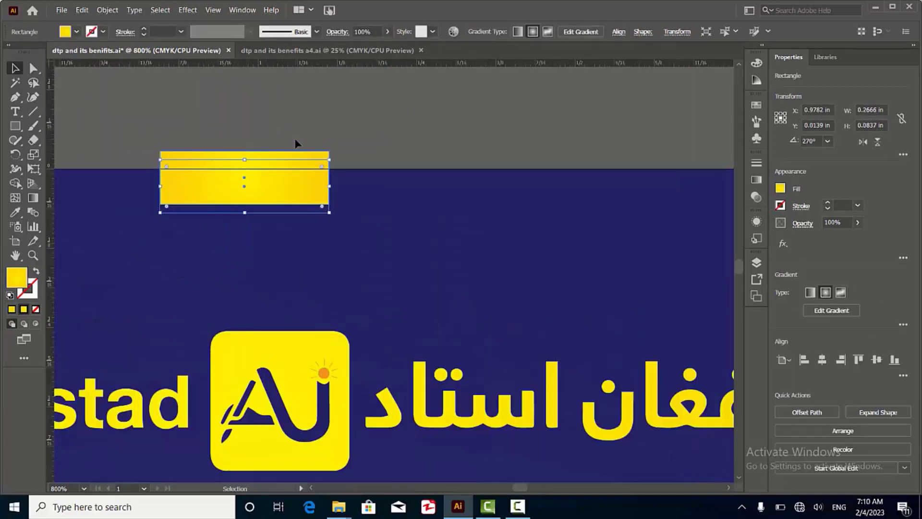
pyautogui.scroll(-6, 295, 143)
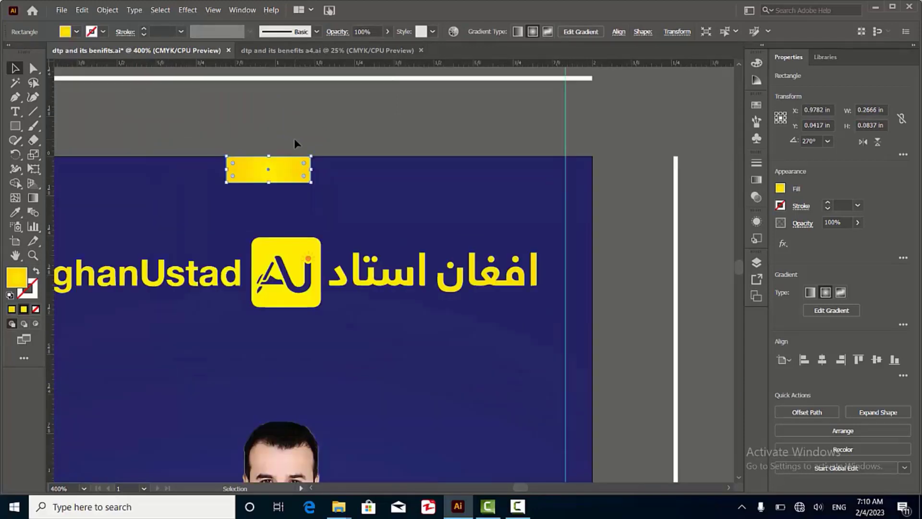
pyautogui.click(328, 139)
# Step: Duplicate the upper gauge rectangle to the banner's lower end and bottom-align the copy with the artboard edge
pyautogui.scroll(-4, 320, 129)
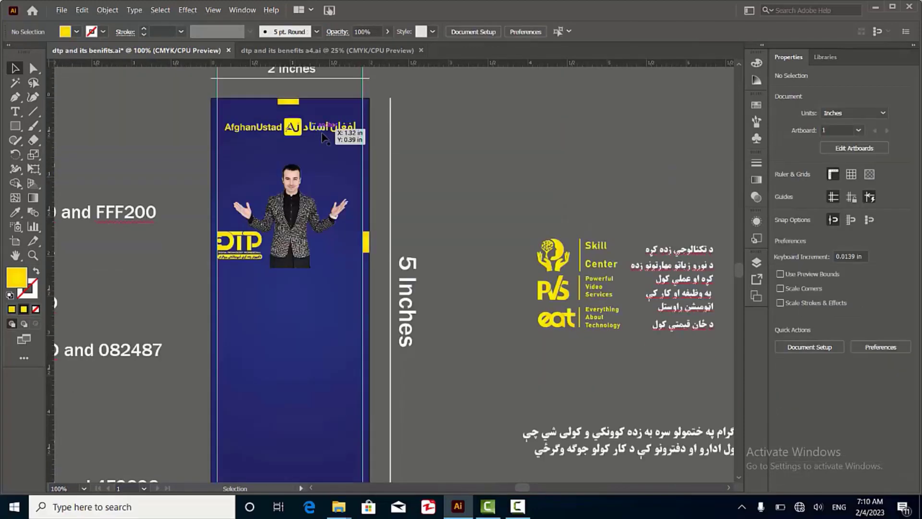
pyautogui.scroll(-2, 283, 104)
pyautogui.scroll(-2, 285, 103)
pyautogui.moveTo(287, 102); pyautogui.dragTo(289, 287)
pyautogui.scroll(3, 284, 290)
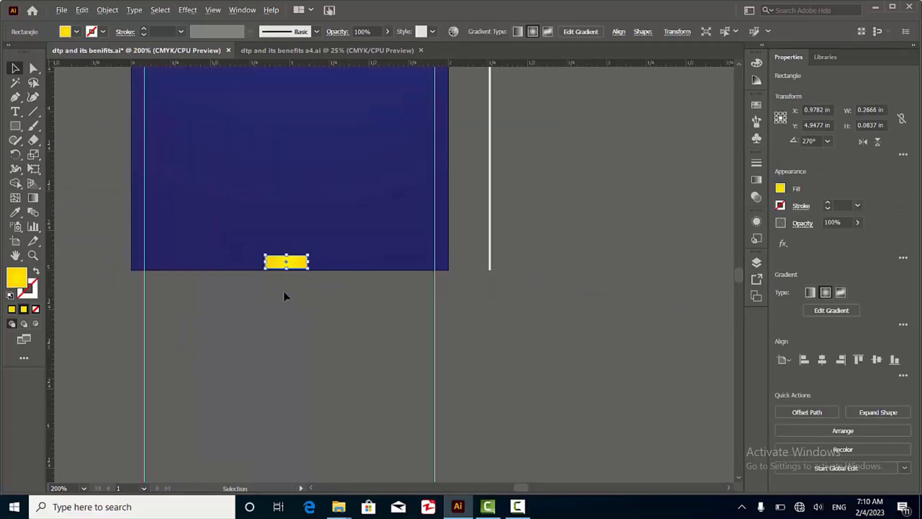
pyautogui.scroll(3, 278, 263)
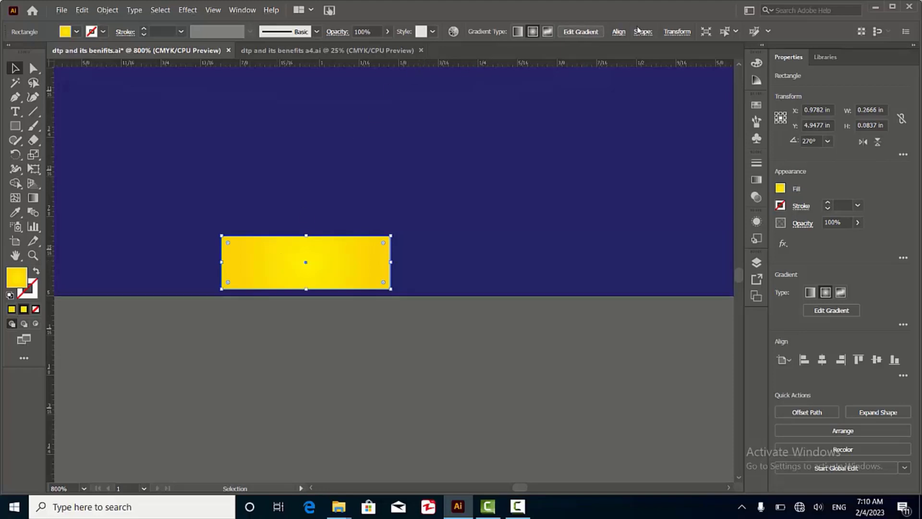
pyautogui.click(619, 32)
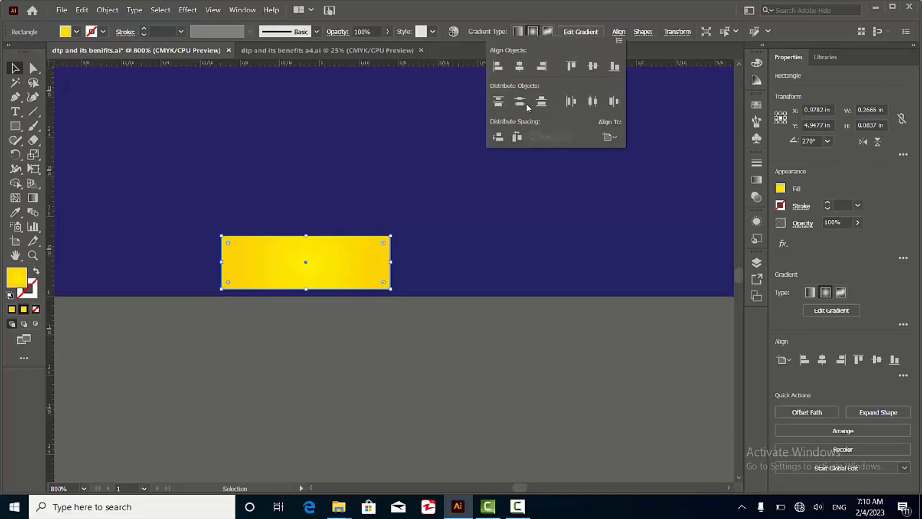
pyautogui.click(614, 67)
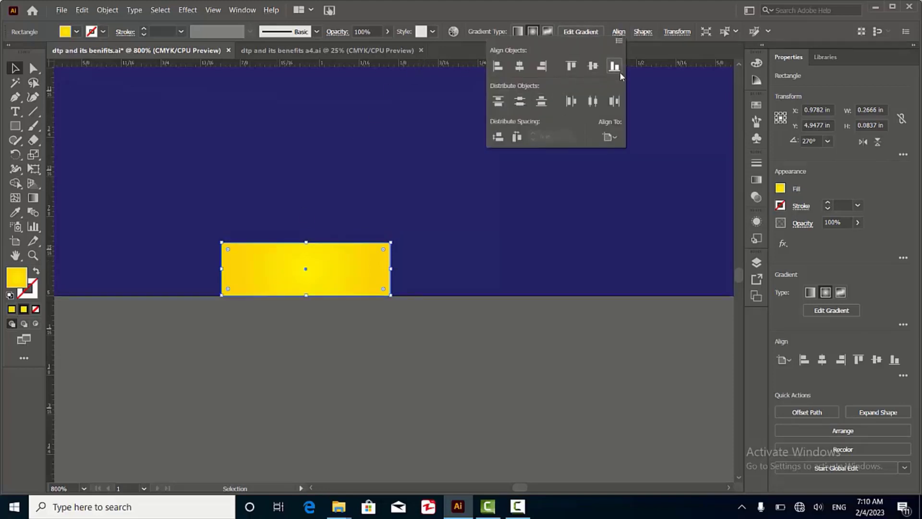
pyautogui.click(329, 346)
# Step: Place a horizontal guide at Y 4.9163 in along the upper side of the gauge rectangle at the banner's lower edge
pyautogui.scroll(-5, 302, 249)
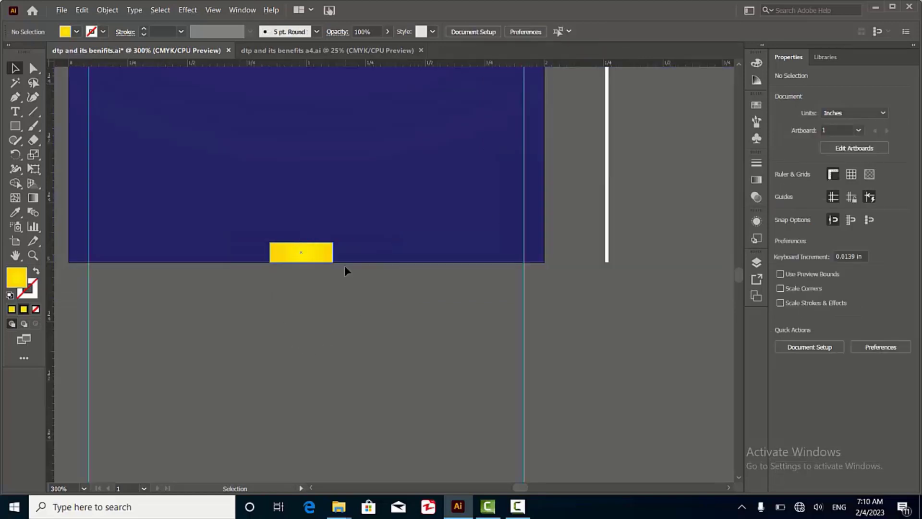
pyautogui.moveTo(302, 59); pyautogui.dragTo(307, 258)
pyautogui.scroll(1, 307, 259)
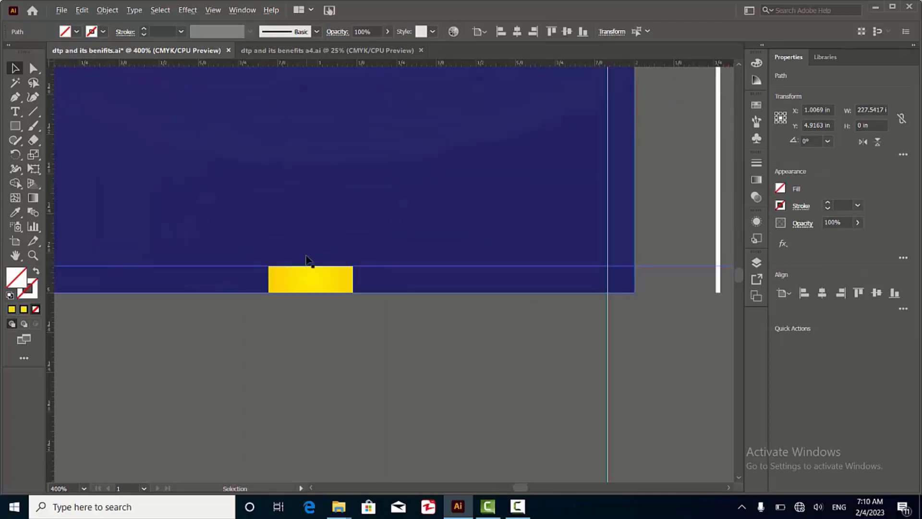
pyautogui.scroll(-5, 326, 271)
pyautogui.click(304, 343)
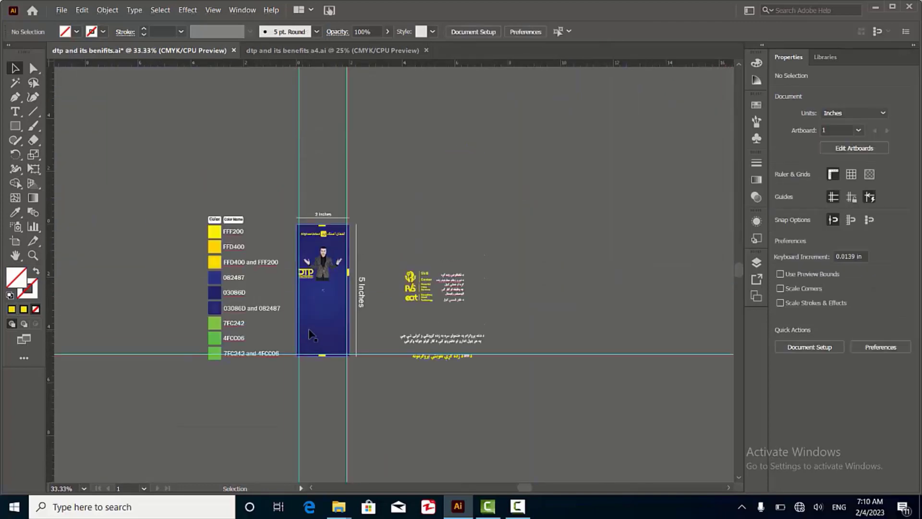
# Step: Place a horizontal guide at Y 0.0816 in along the lower side of the gauge rectangle at the banner's upper edge
pyautogui.scroll(2, 323, 127)
pyautogui.scroll(1, 323, 127)
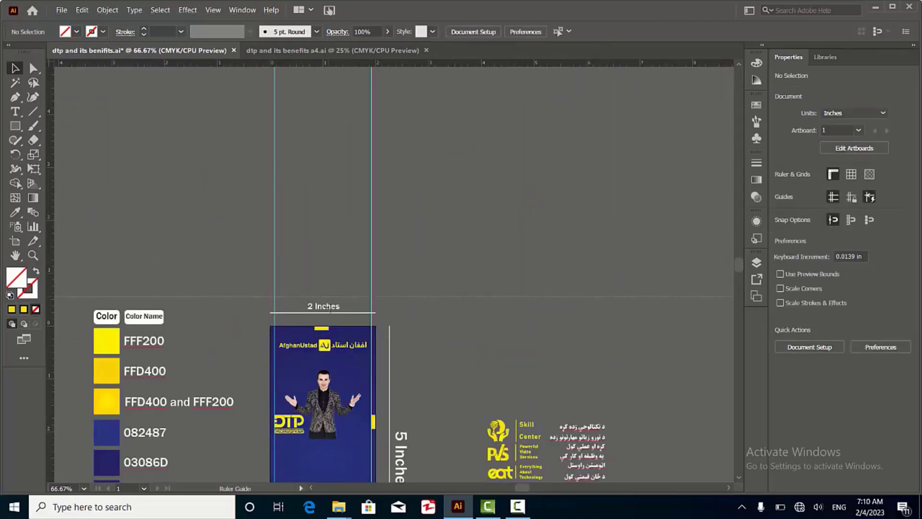
pyautogui.moveTo(330, 309); pyautogui.dragTo(308, 331)
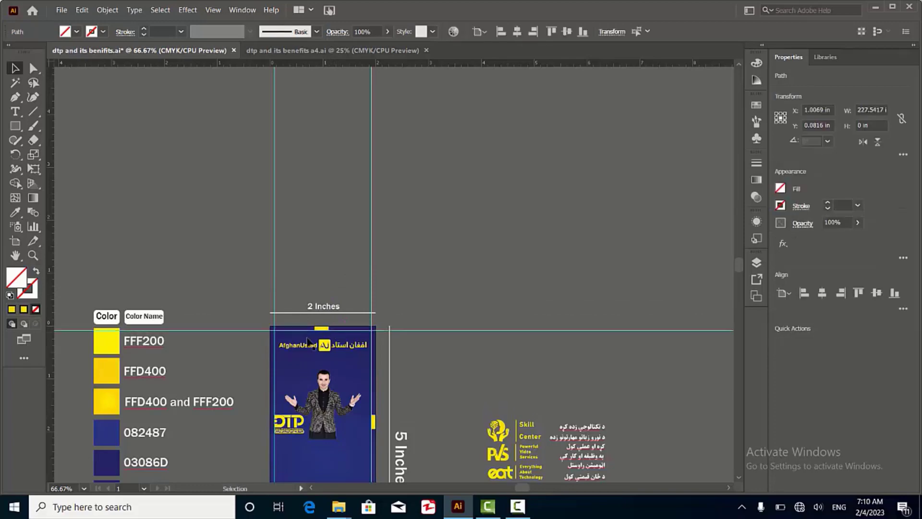
pyautogui.scroll(5, 307, 341)
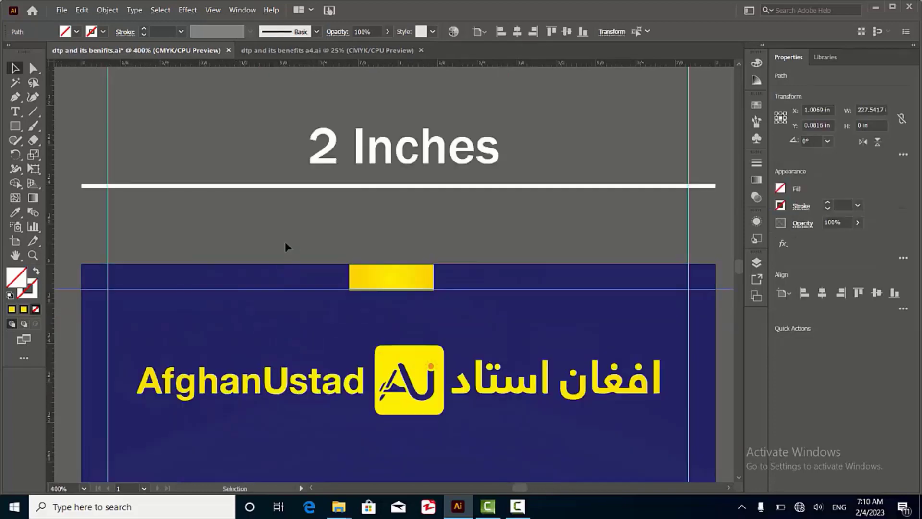
pyautogui.scroll(-3, 295, 215)
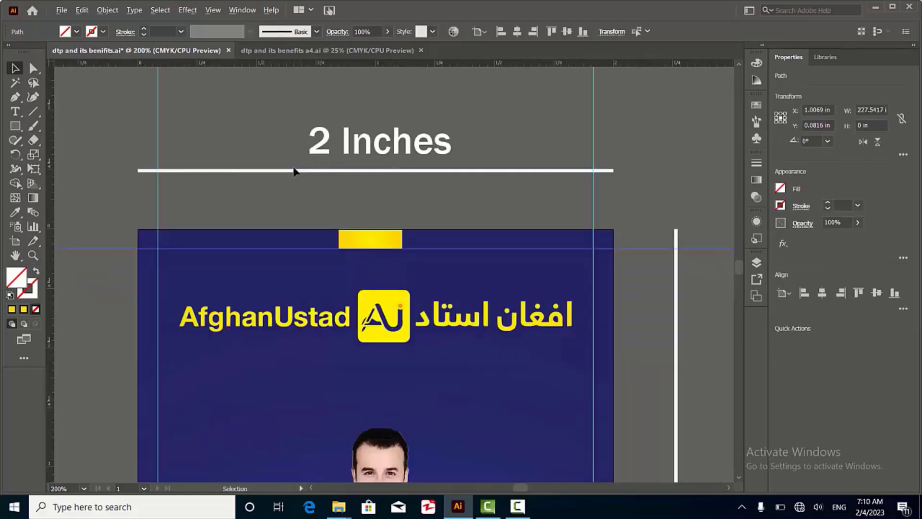
pyautogui.scroll(-2, 318, 149)
# Step: Delete the yellow gauge rectangles at the banner's upper and right edges
pyautogui.click(334, 143)
pyautogui.scroll(-4, 286, 145)
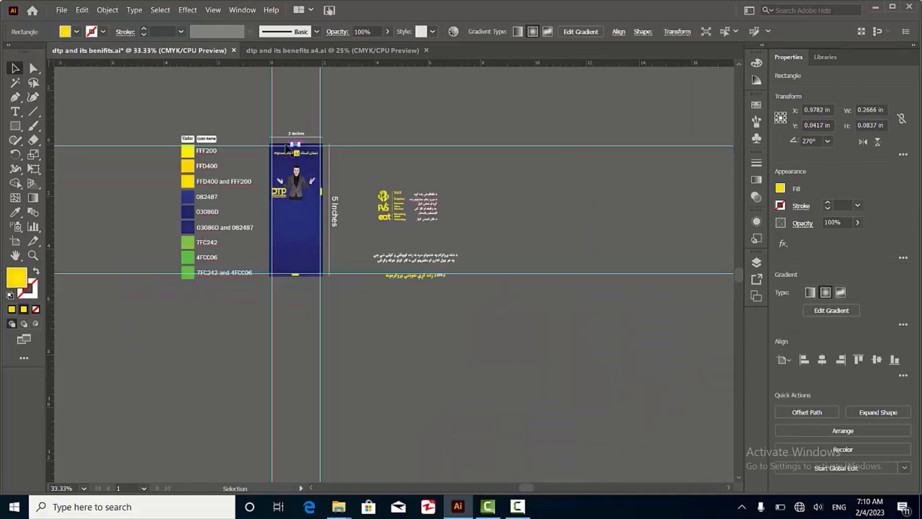
pyautogui.click(367, 204)
pyautogui.scroll(3, 315, 192)
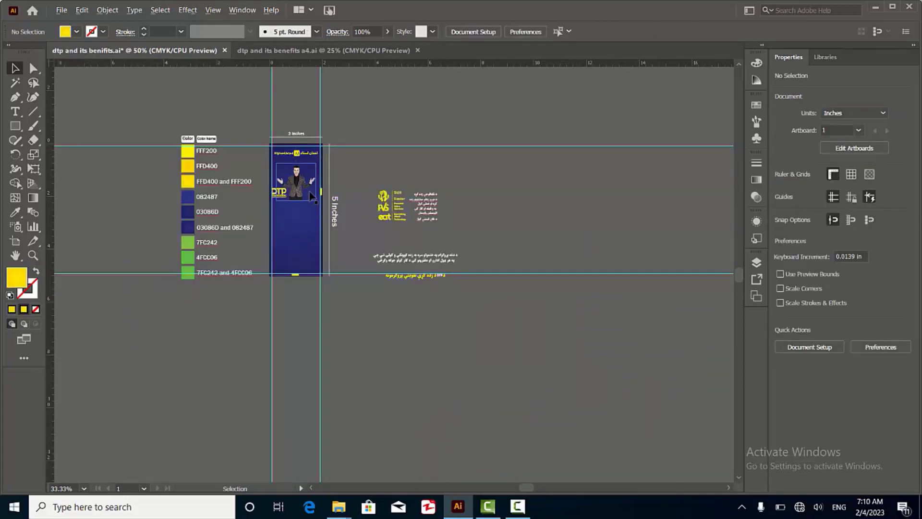
pyautogui.scroll(1, 331, 202)
pyautogui.scroll(3, 343, 218)
pyautogui.click(343, 216)
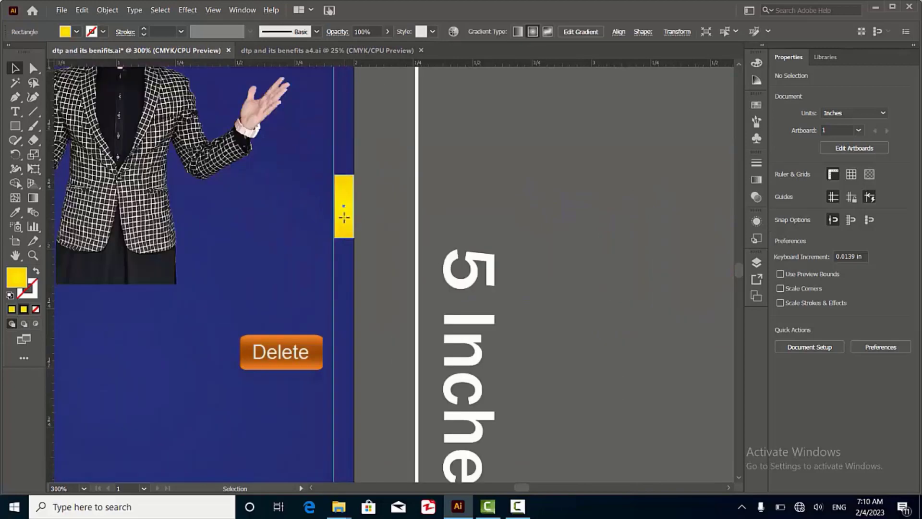
pyautogui.press('Delete')
# Step: Delete the yellow gauge rectangle at the banner's lower edge
pyautogui.scroll(-1, 329, 179)
pyautogui.scroll(-4, 332, 180)
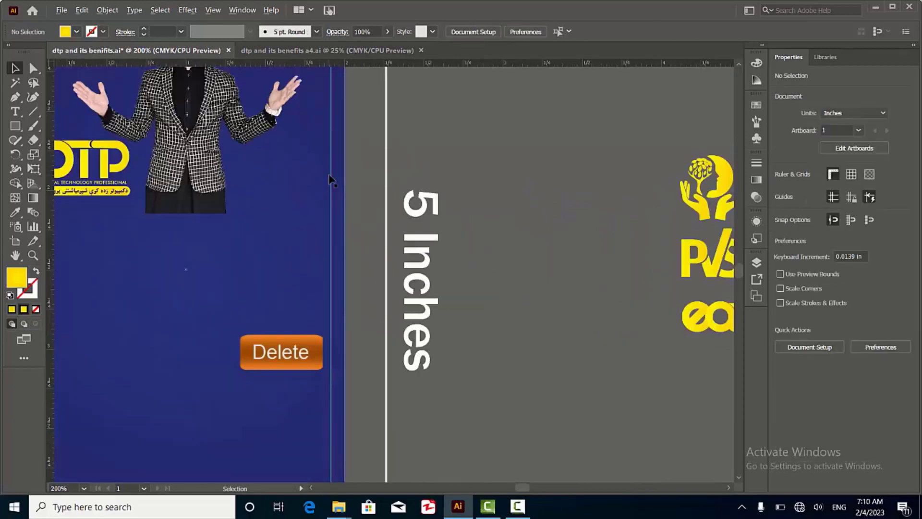
pyautogui.scroll(-2, 288, 269)
pyautogui.scroll(3, 278, 278)
pyautogui.click(282, 277)
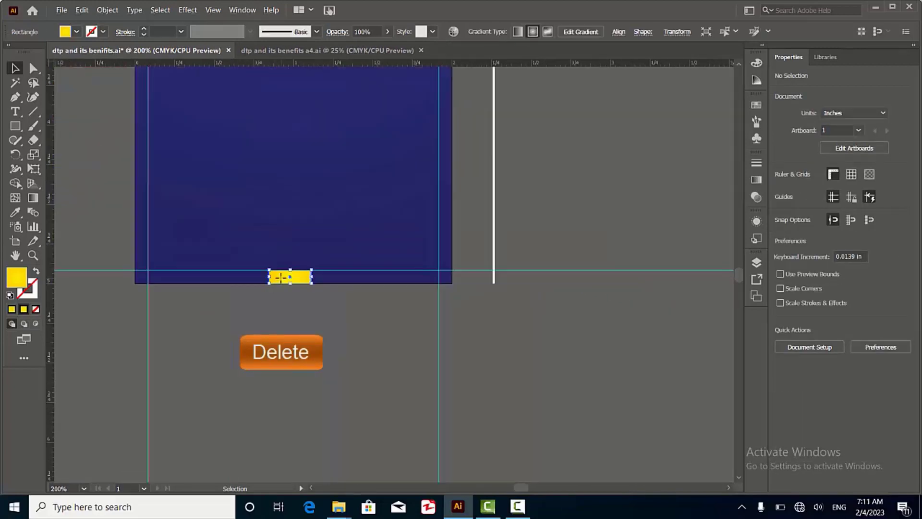
pyautogui.press('Delete')
# Step: Enlarge the presenter's photo proportionally from its centre to about 1.66 by 1.55 in
pyautogui.scroll(-4, 323, 255)
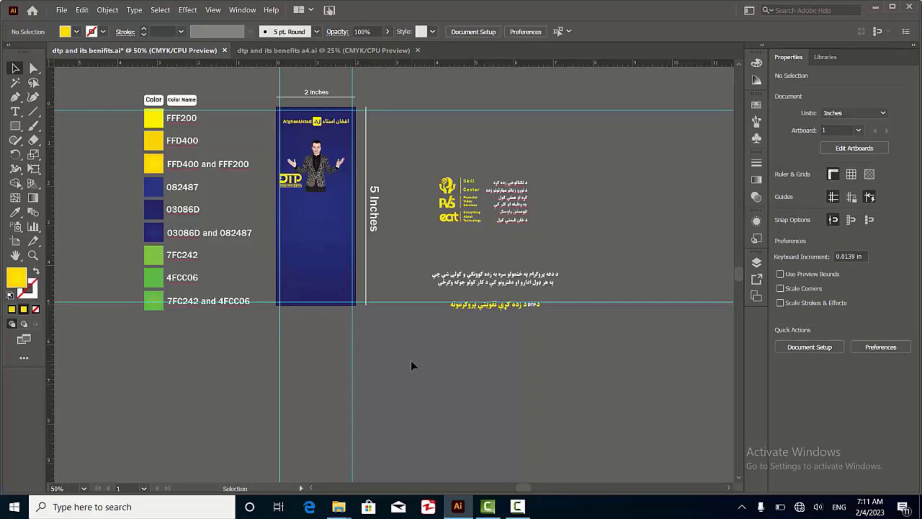
pyautogui.scroll(2, 310, 159)
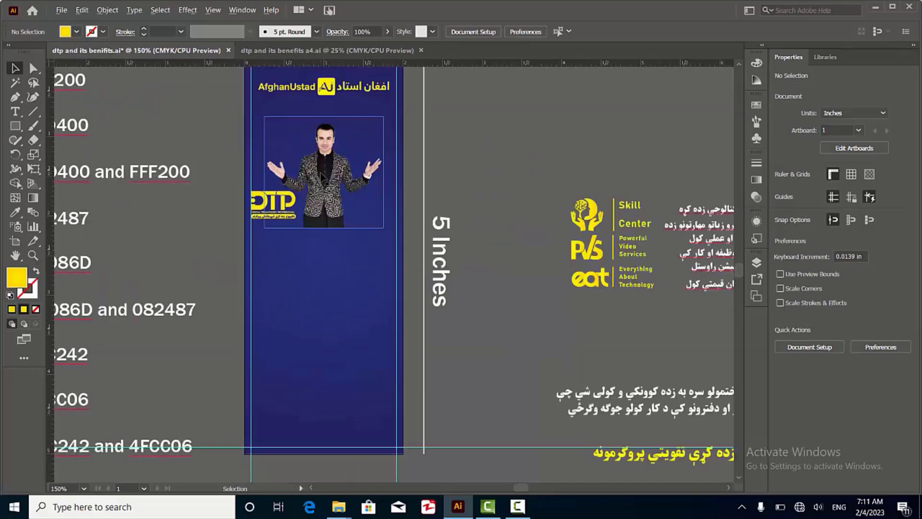
pyautogui.scroll(2, 321, 177)
pyautogui.click(320, 177)
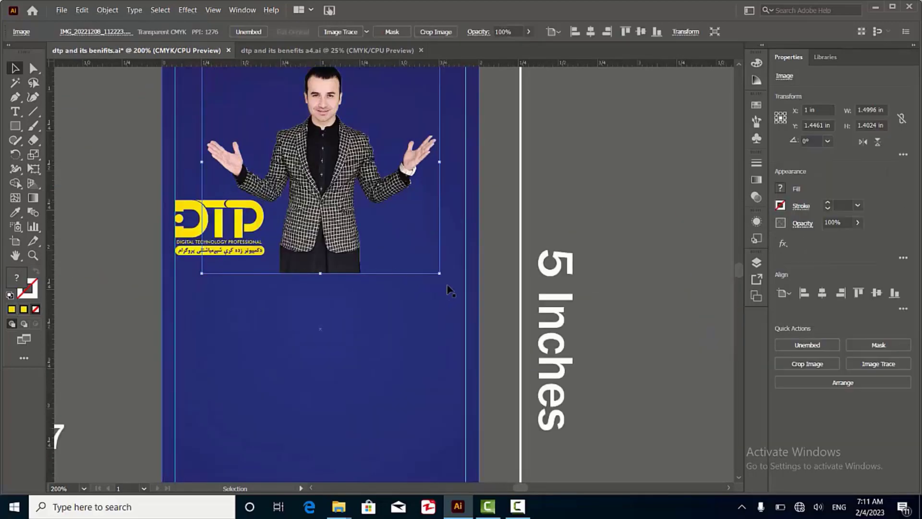
pyautogui.moveTo(439, 273); pyautogui.dragTo(451, 287)
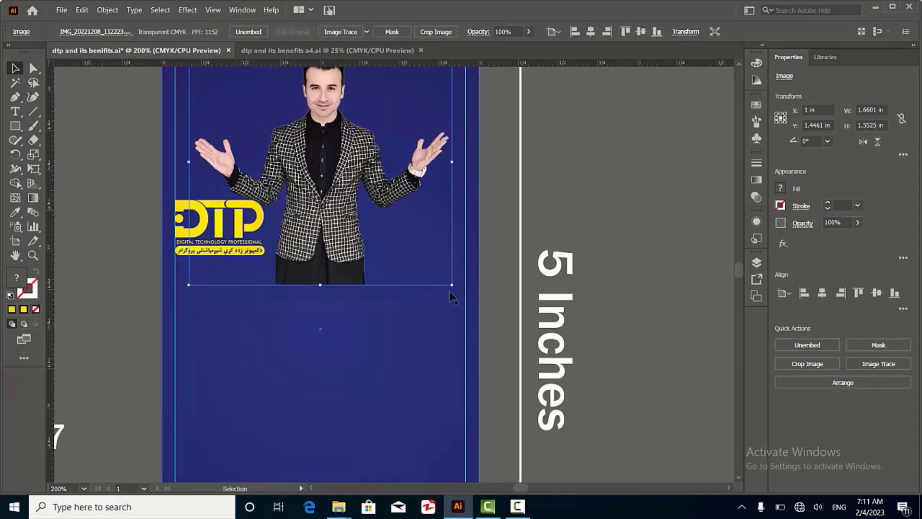
# Step: Move the DTP logo straight down to Y 1.9018 in, keeping it along the left margin guide
pyautogui.click(220, 225)
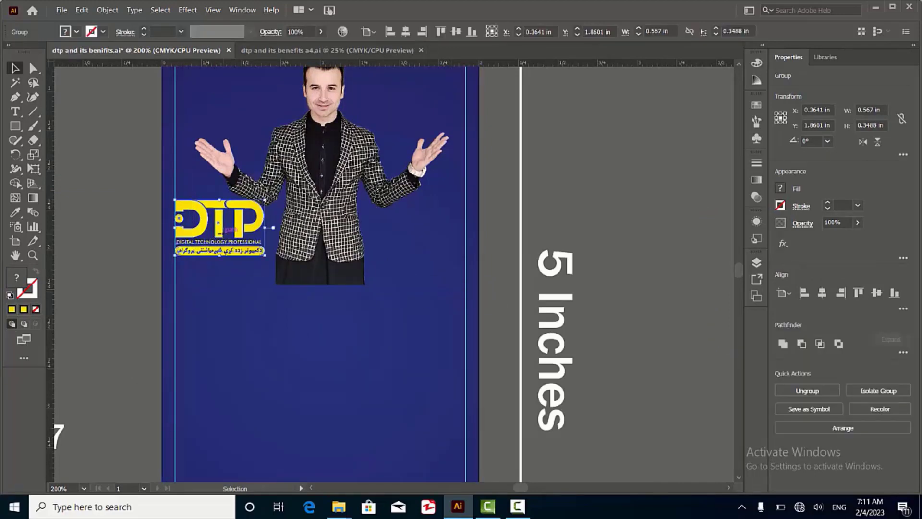
pyautogui.moveTo(218, 222); pyautogui.dragTo(219, 230)
pyautogui.scroll(-1, 228, 228)
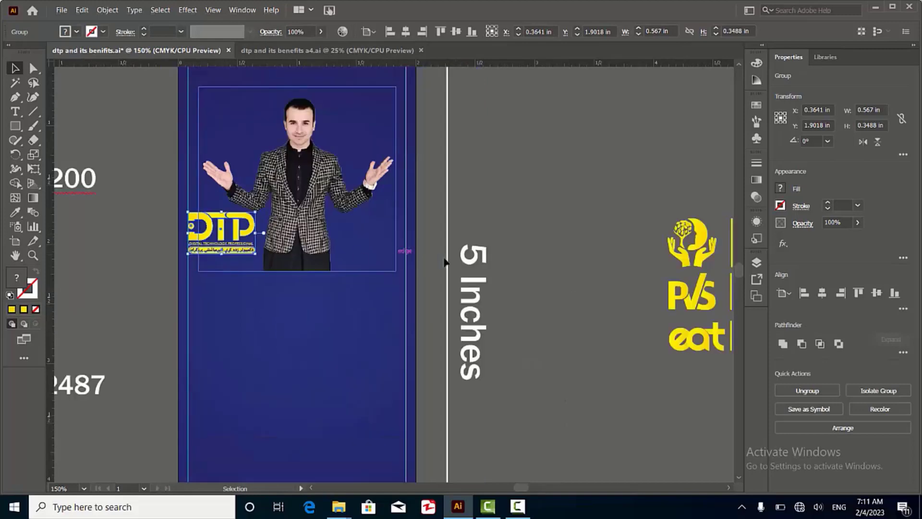
pyautogui.click(516, 237)
# Step: Group the six short white Pashto lines beside the logos and move the group onto the banner at X 1.4715, Y 1.9338 in
pyautogui.scroll(-4, 315, 203)
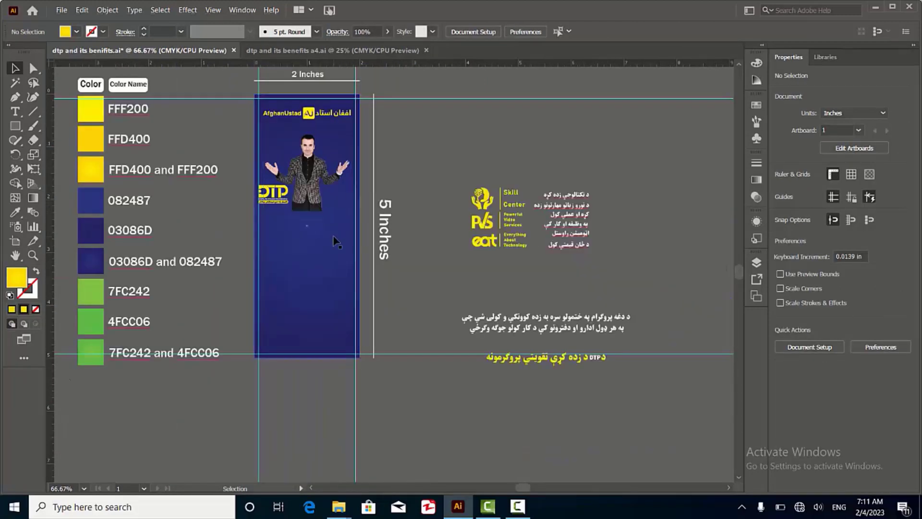
pyautogui.scroll(2, 324, 233)
pyautogui.scroll(1, 233, 195)
pyautogui.scroll(-3, 234, 195)
pyautogui.scroll(2, 298, 207)
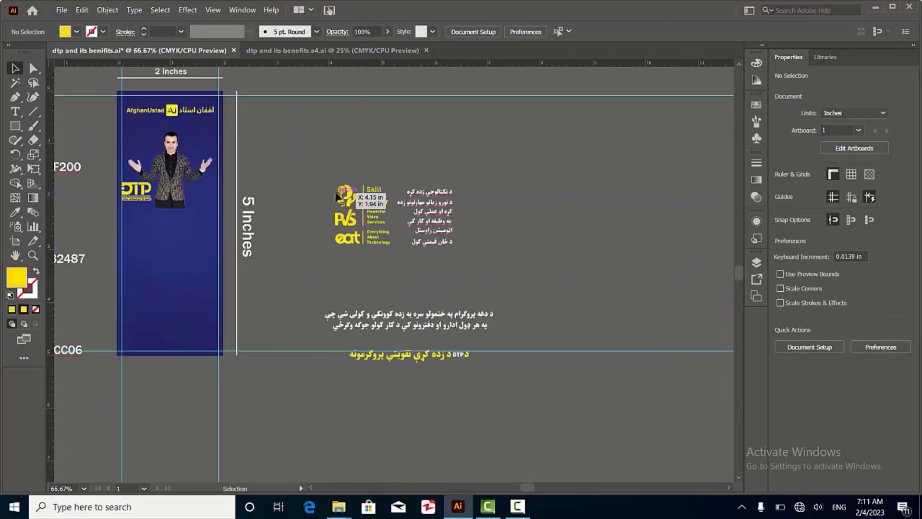
pyautogui.scroll(1, 402, 238)
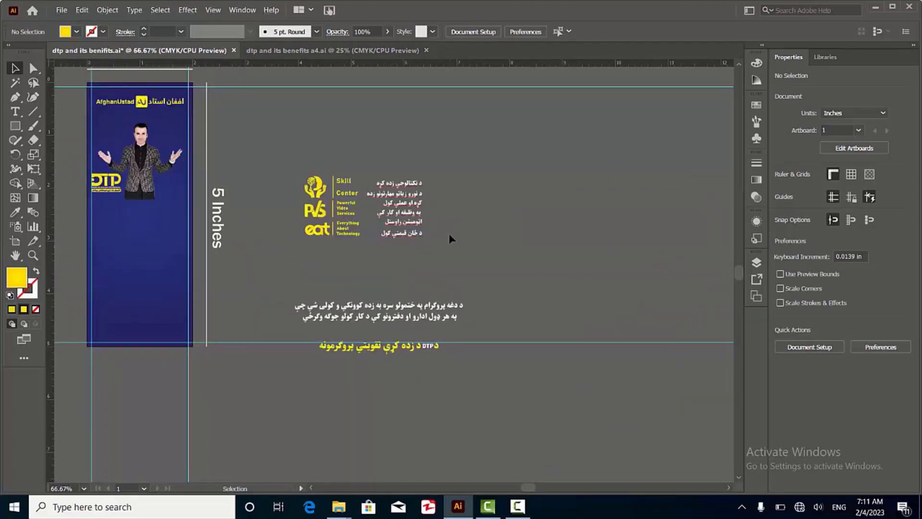
pyautogui.click(410, 235)
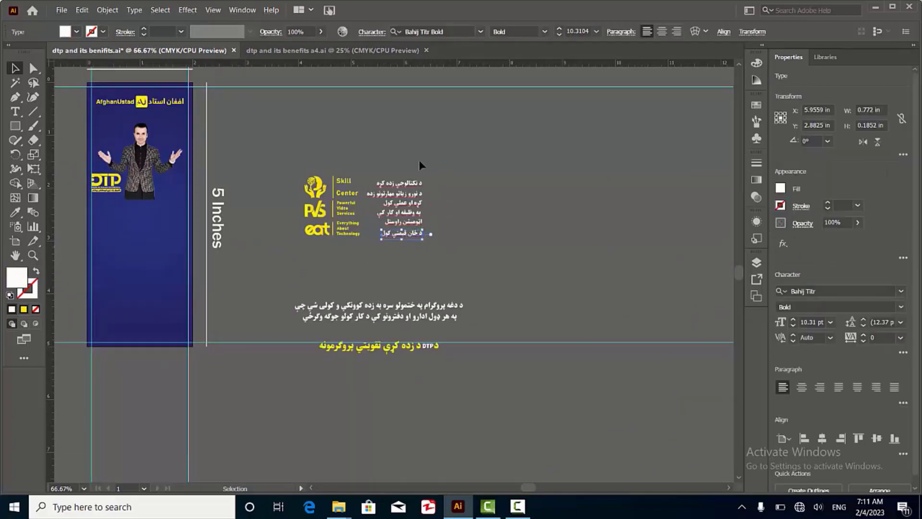
pyautogui.moveTo(417, 258); pyautogui.dragTo(416, 258)
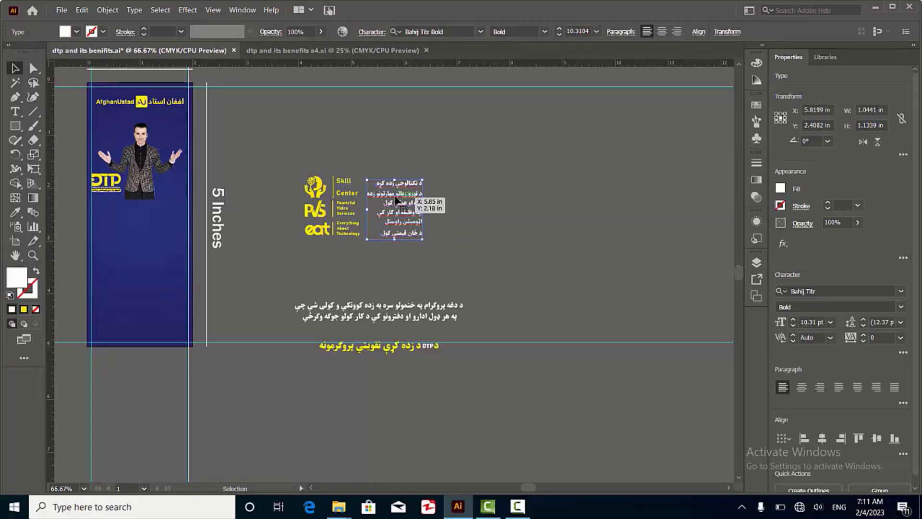
pyautogui.press('a')
pyautogui.moveTo(395, 201); pyautogui.dragTo(168, 176)
pyautogui.scroll(3, 169, 183)
pyautogui.press('super')
pyautogui.press('super')
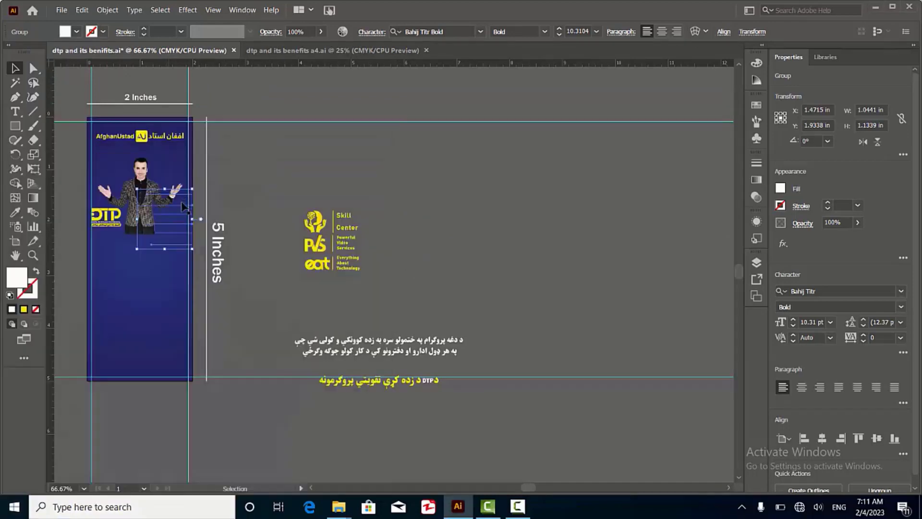
# Step: Bring the Pashto text group to the front of the banner's stacking order
pyautogui.rightClick(175, 217)
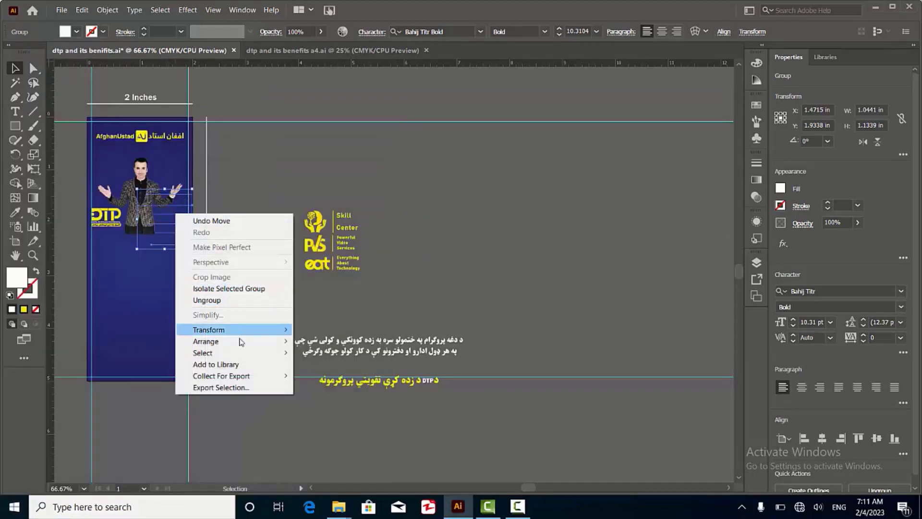
pyautogui.moveTo(242, 346)
pyautogui.click(326, 341)
pyautogui.scroll(2, 192, 240)
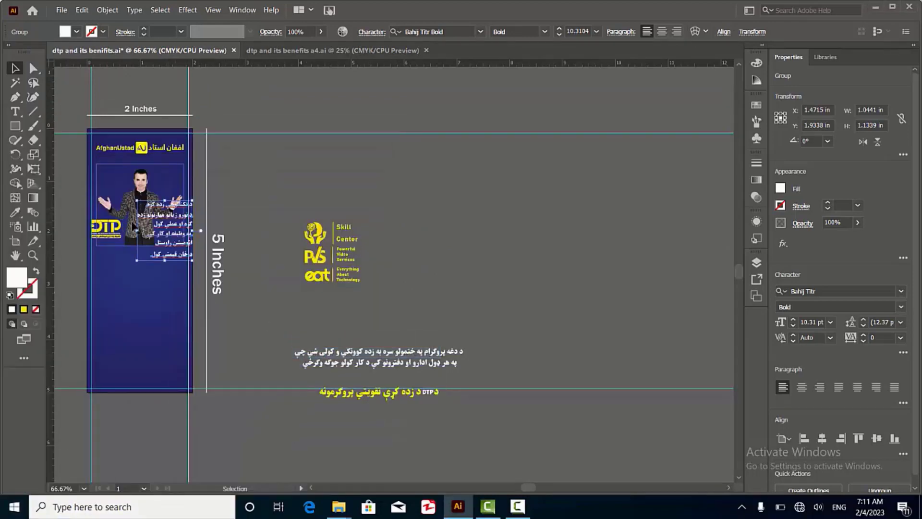
# Step: Scale the Pashto text group down proportionally to about 0.49 by 0.53 in
pyautogui.press('super')
pyautogui.press('super')
pyautogui.scroll(4, 144, 242)
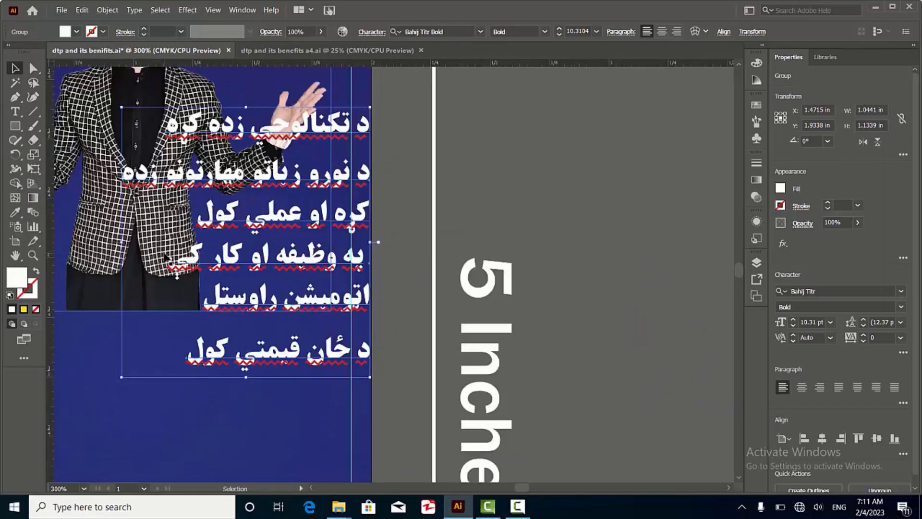
pyautogui.keyDown('shift'); pyautogui.click(121, 380); pyautogui.keyUp('shift')
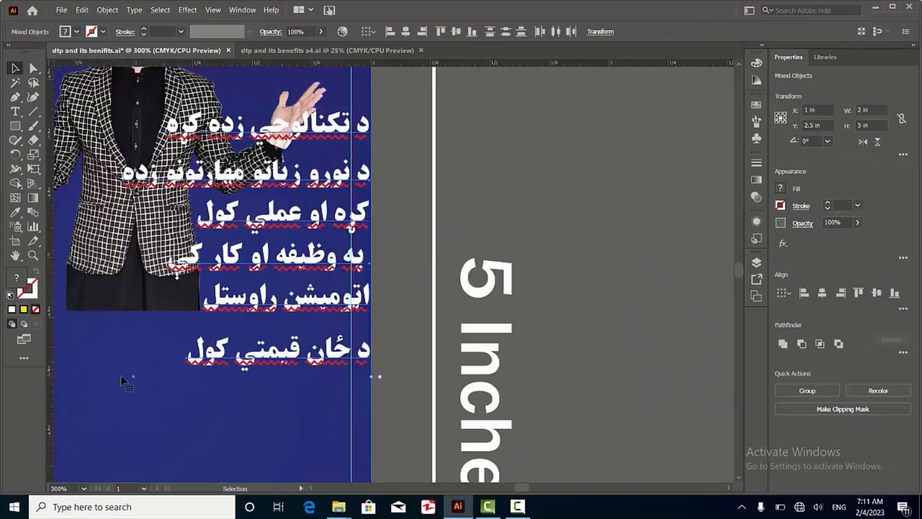
pyautogui.click(242, 359)
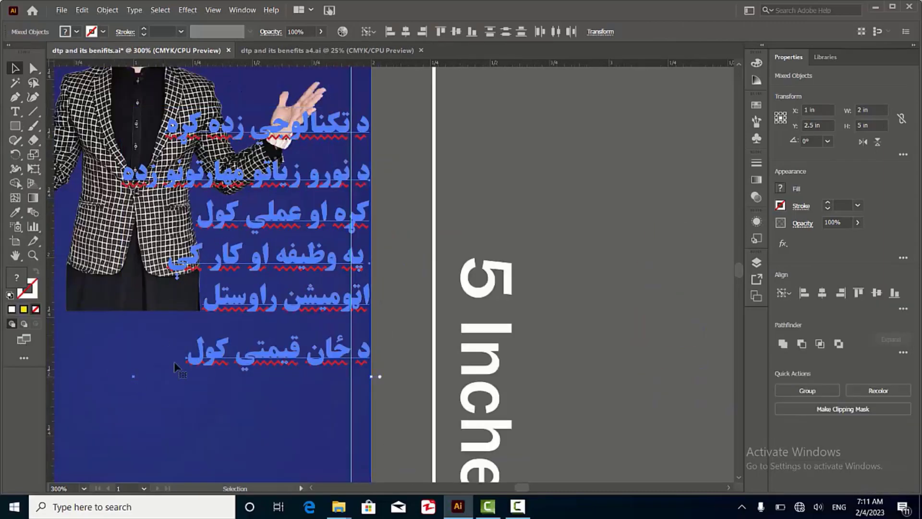
pyautogui.click(383, 291)
pyautogui.click(240, 356)
pyautogui.moveTo(122, 377); pyautogui.dragTo(253, 233)
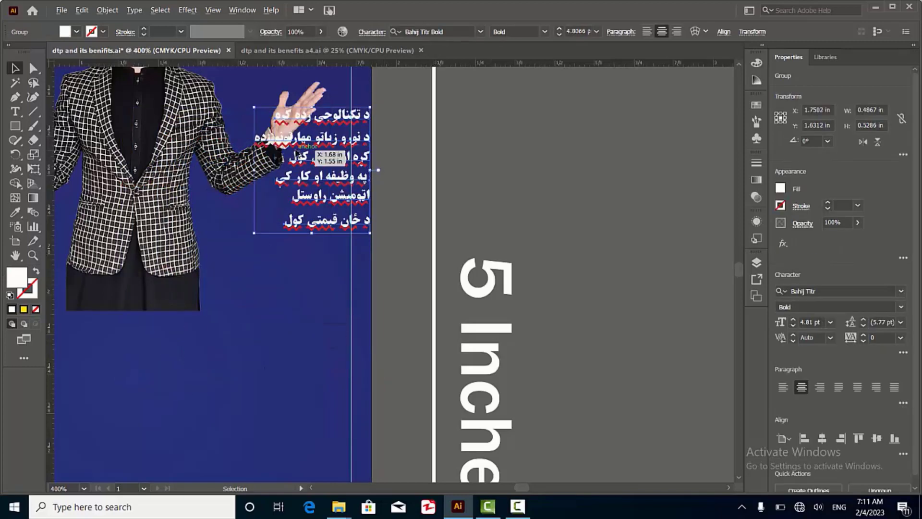
# Step: Position the Pashto text group beneath the presenter's raised hand, opposite the DTP logo, at X 1.6137, Y 2.0104 in
pyautogui.moveTo(334, 167); pyautogui.dragTo(297, 277)
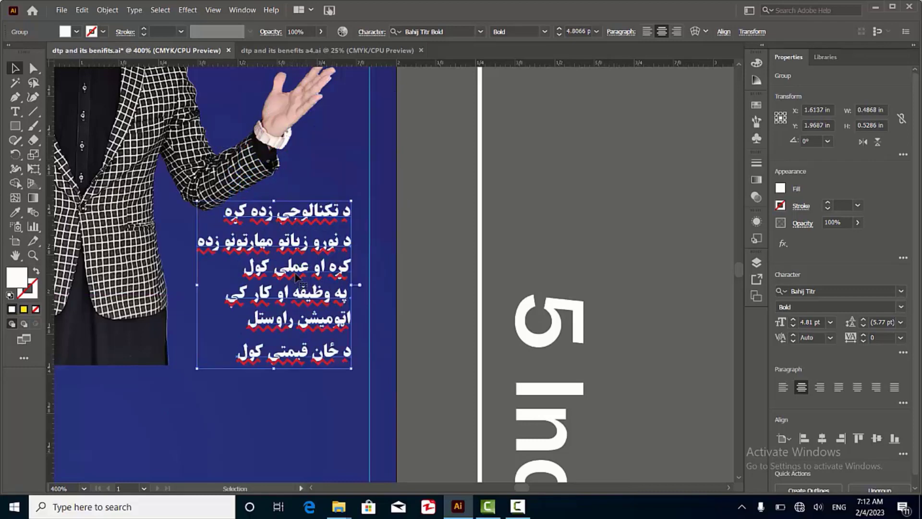
pyautogui.scroll(-4, 274, 229)
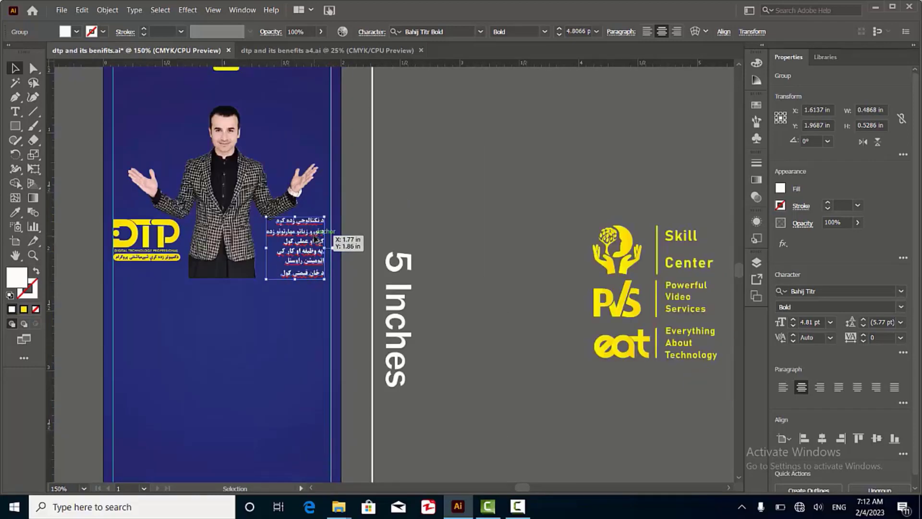
pyautogui.scroll(2, 269, 274)
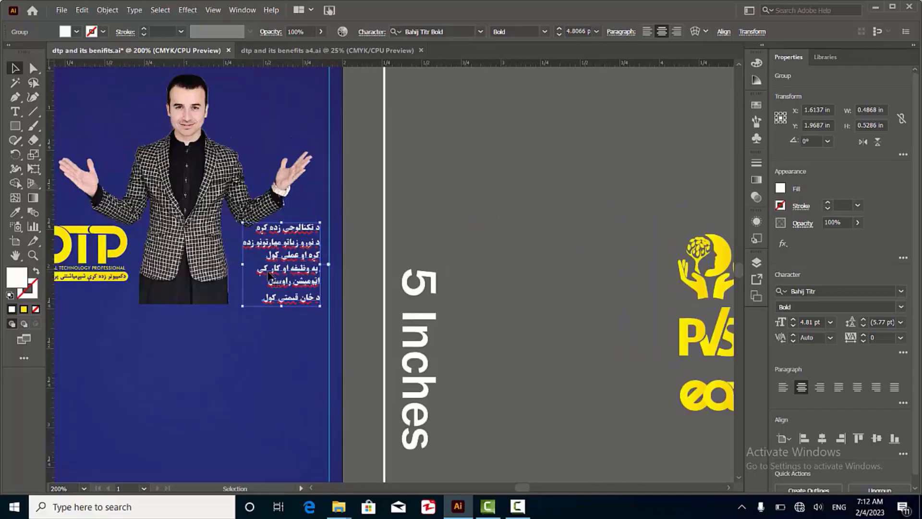
pyautogui.press('Down')
pyautogui.press('Down')
pyautogui.press('Down')
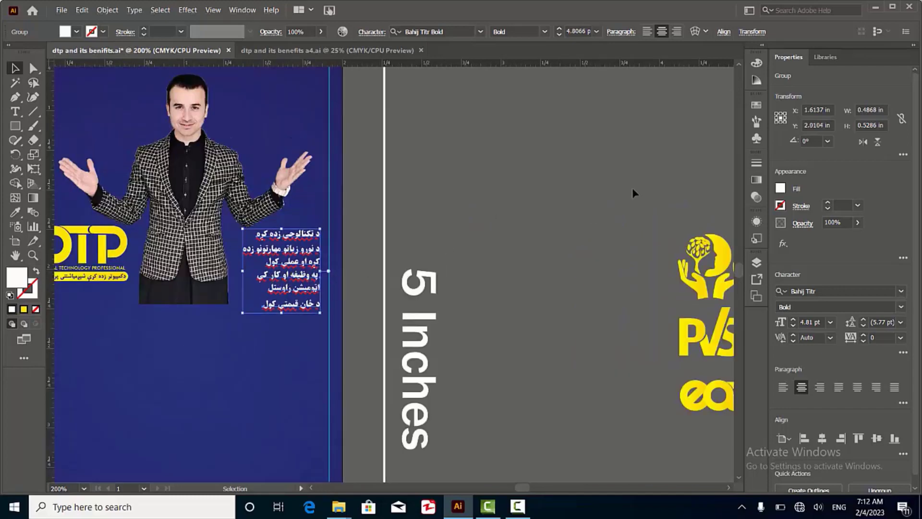
pyautogui.click(607, 147)
pyautogui.scroll(-1, 418, 200)
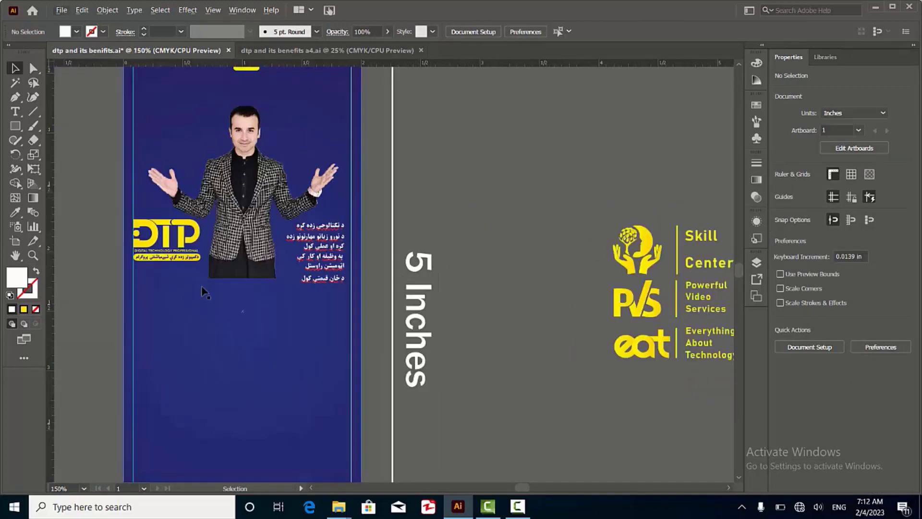
# Step: Draw a white rectangle about 0.81 by 0.16 in against the lower edge of the presenter's photo and centre it horizontally on the banner
pyautogui.scroll(-1, 216, 249)
pyautogui.scroll(1, 216, 249)
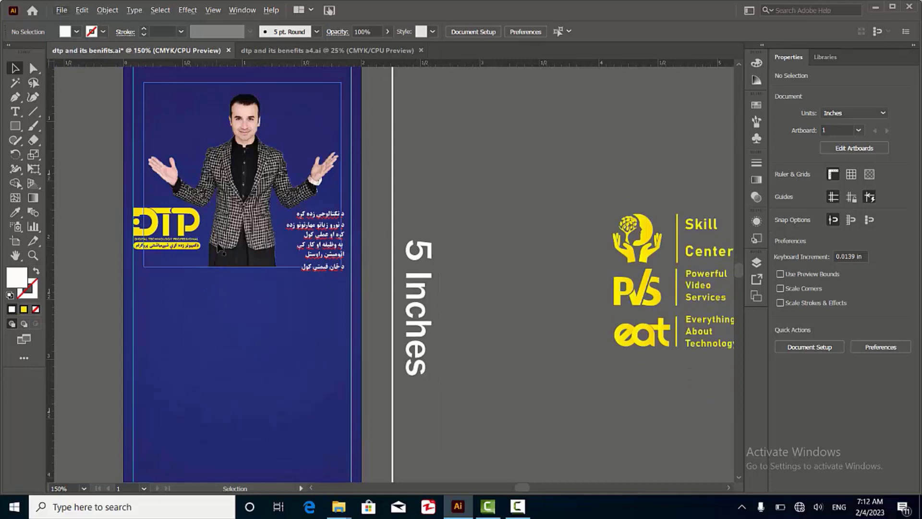
pyautogui.scroll(-2, 206, 255)
pyautogui.scroll(3, 226, 231)
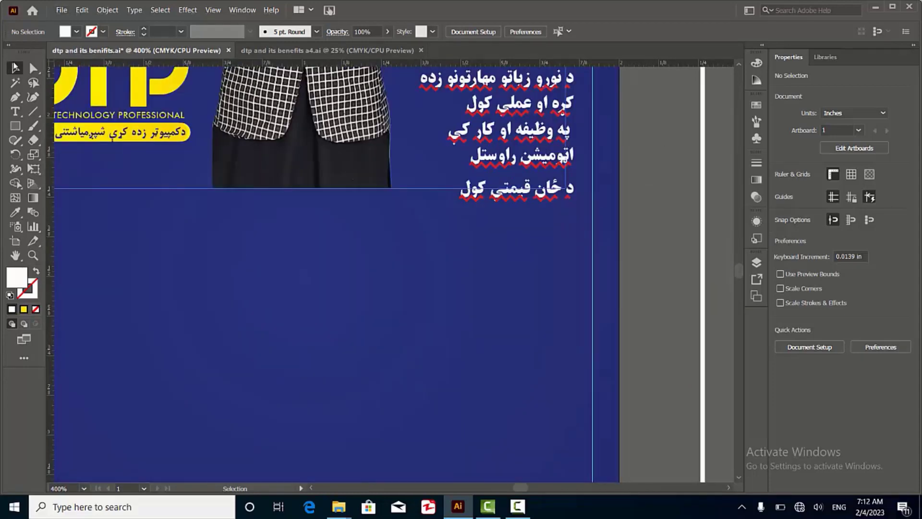
pyautogui.click(15, 127)
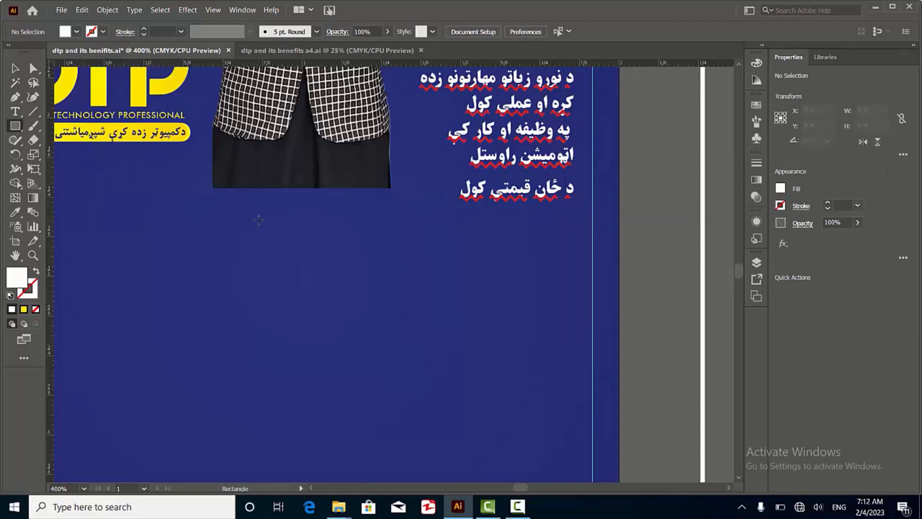
pyautogui.moveTo(159, 202); pyautogui.dragTo(409, 248)
pyautogui.hotkey('ctrl', '=')
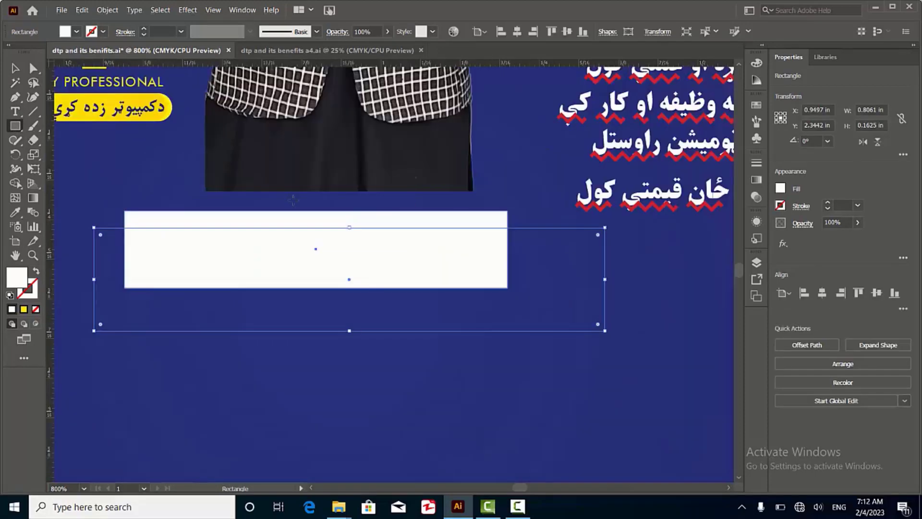
pyautogui.moveTo(349, 280); pyautogui.dragTo(350, 249)
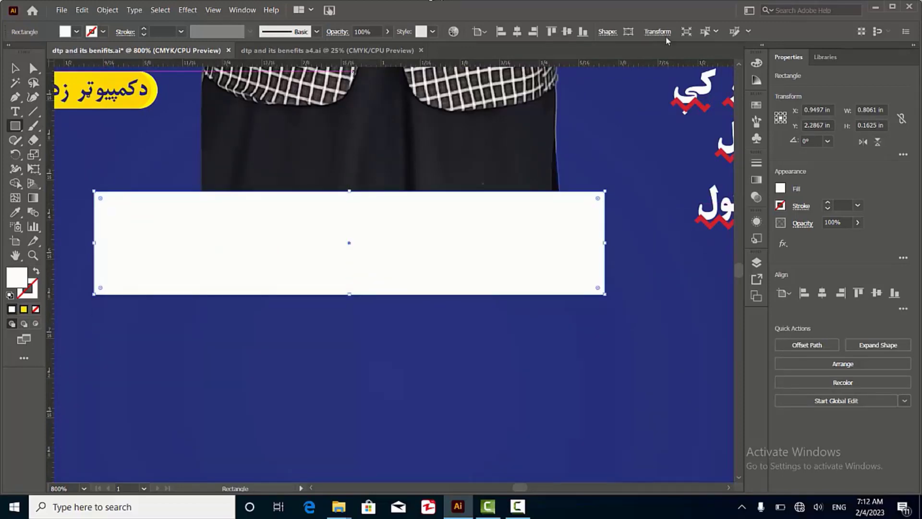
pyautogui.click(516, 32)
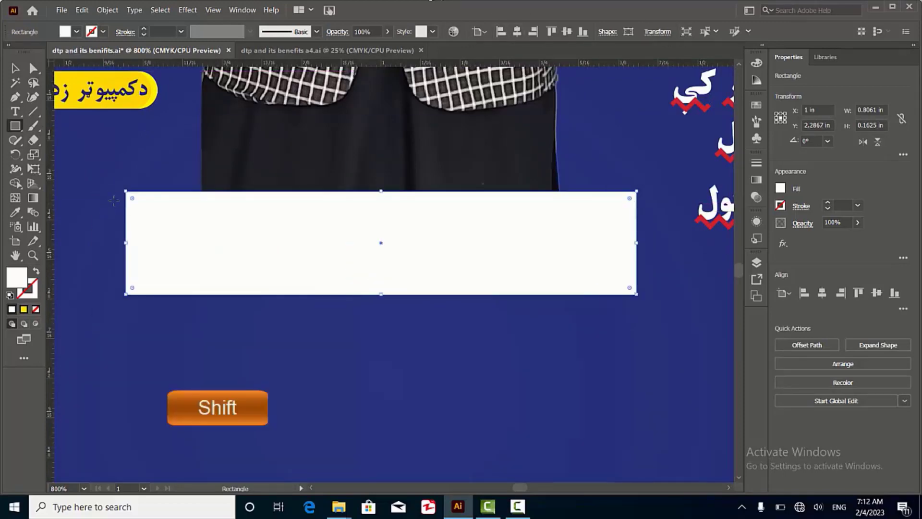
# Step: Round only the white rectangle's two upper corners to a radius of 0.1625 in
pyautogui.click(32, 71)
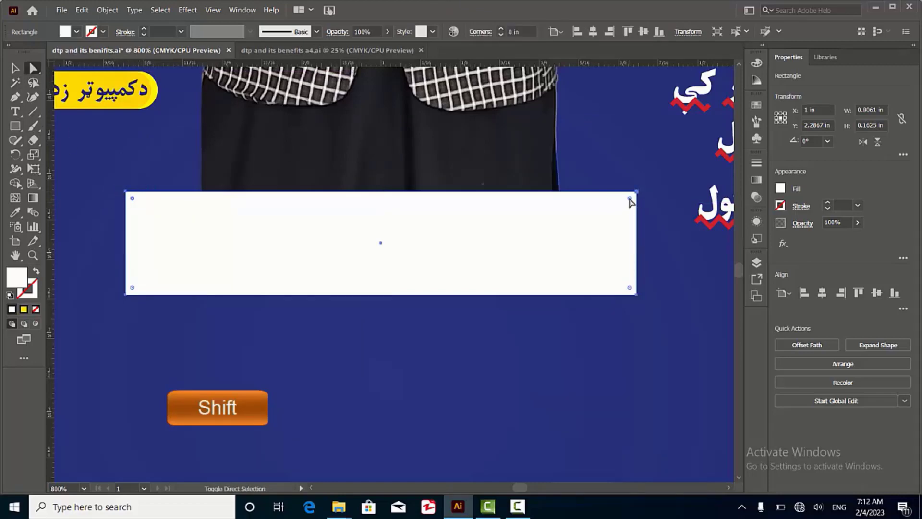
pyautogui.moveTo(629, 198); pyautogui.dragTo(607, 203)
pyautogui.hotkey('ctrl', 'z')
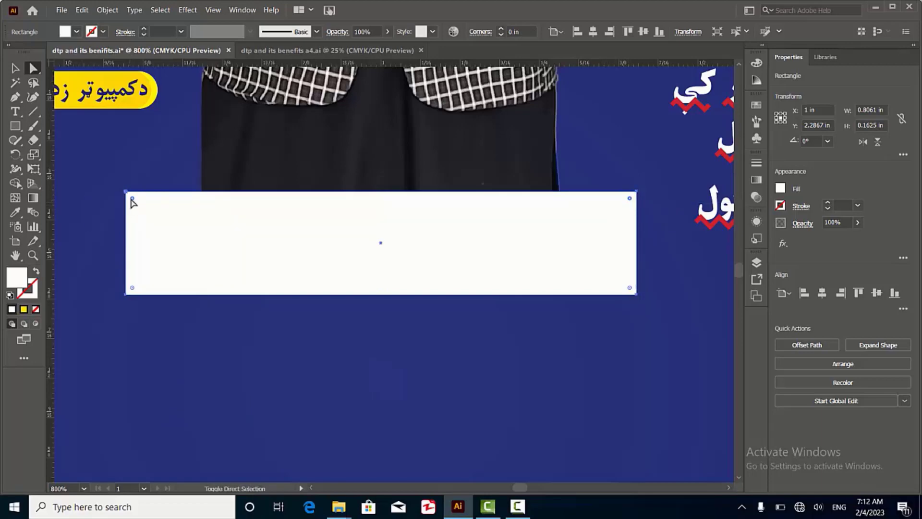
pyautogui.moveTo(133, 202); pyautogui.dragTo(300, 306)
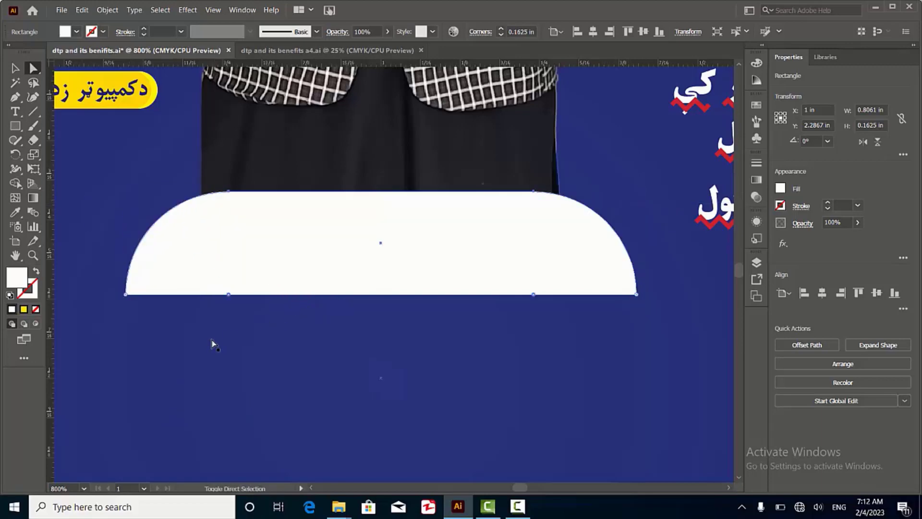
pyautogui.click(297, 198)
pyautogui.scroll(-1, 296, 198)
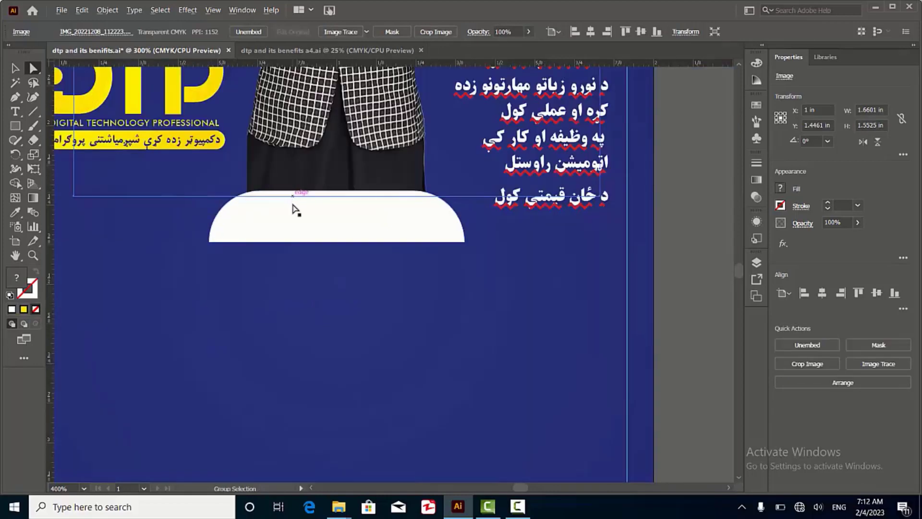
pyautogui.scroll(-1, 292, 203)
# Step: Fill the rounded-top rectangle with the yellow FFF200 sampled from the colour swatches beside the banner
pyautogui.click(323, 261)
pyautogui.click(14, 68)
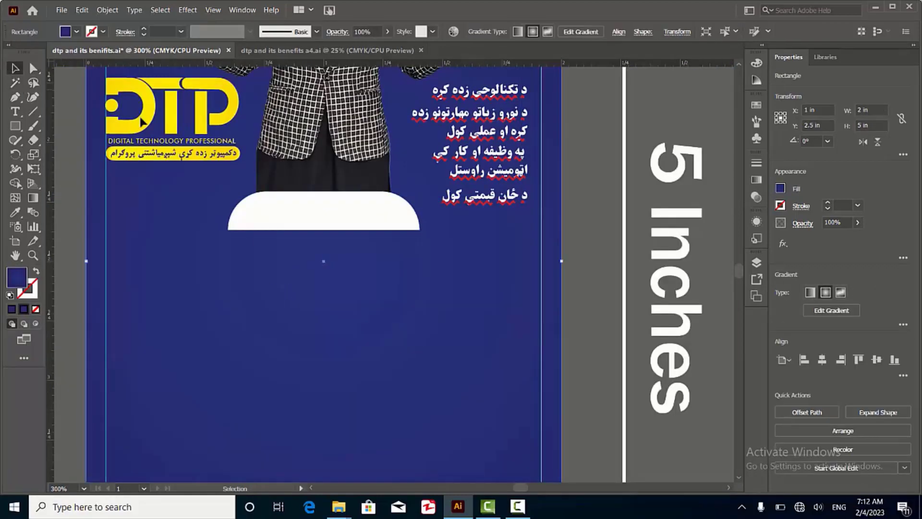
pyautogui.click(353, 221)
pyautogui.scroll(-4, 455, 238)
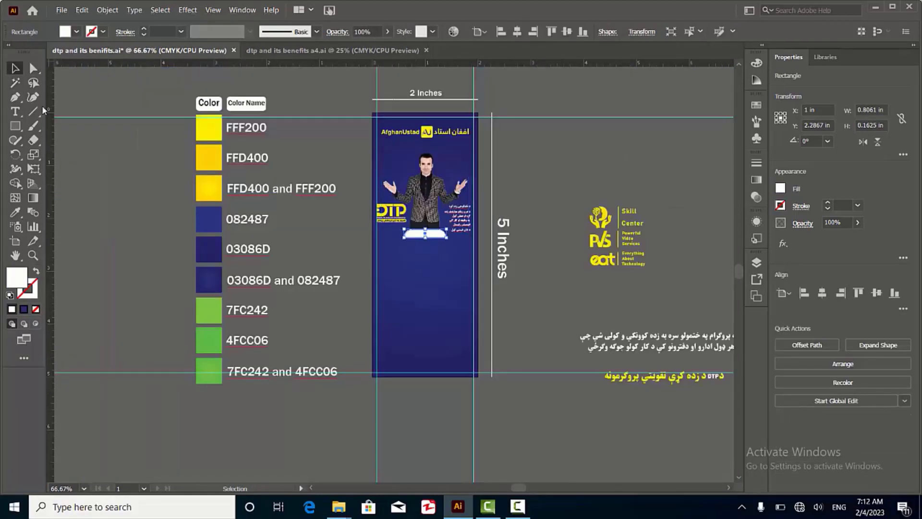
pyautogui.press('i')
pyautogui.click(207, 127)
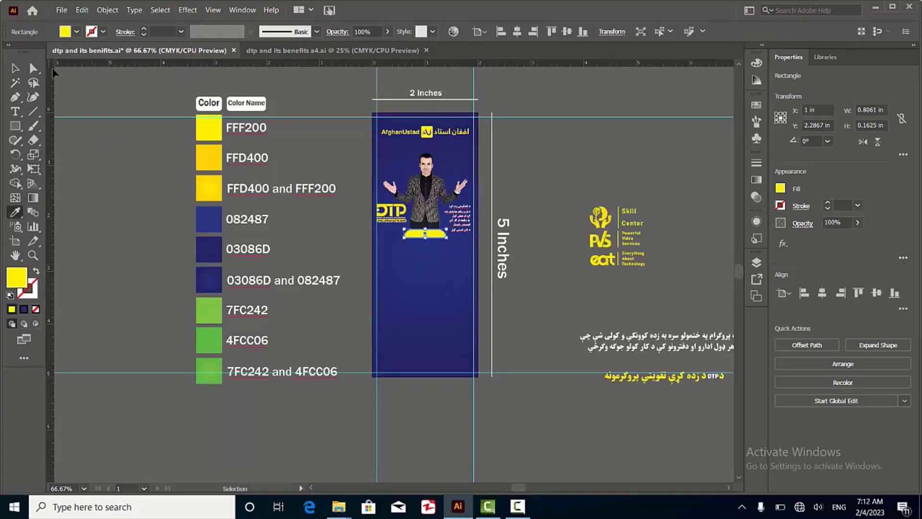
pyautogui.click(15, 68)
pyautogui.click(117, 178)
# Step: Apply 3D Extrude & Bevel to the yellow base under the presenter, rotating it nearly front-facing at about -1°, -2° and 0°
pyautogui.scroll(1, 349, 264)
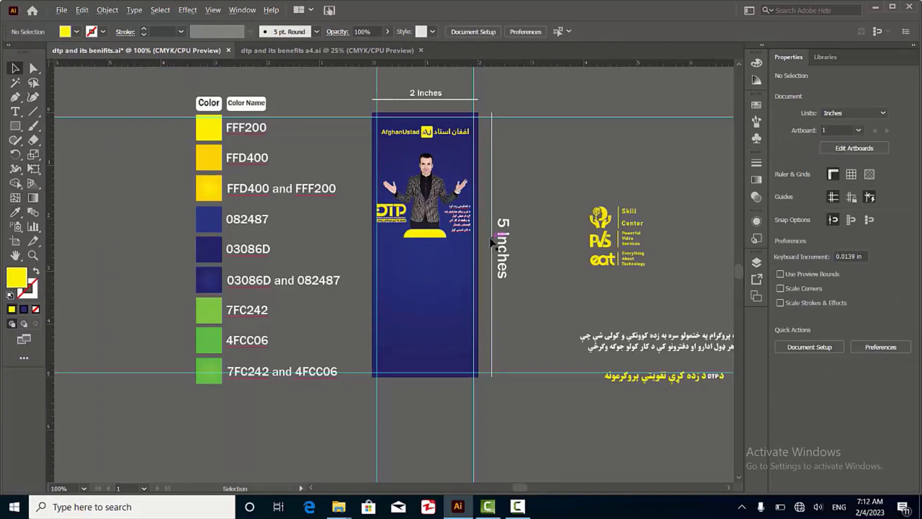
pyautogui.scroll(2, 346, 265)
pyautogui.scroll(-2, 211, 204)
pyautogui.scroll(1, 211, 204)
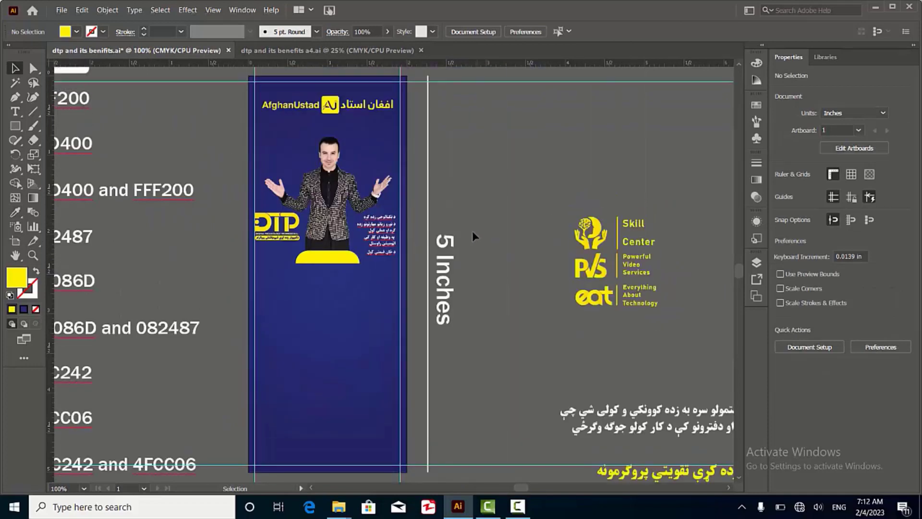
pyautogui.scroll(2, 384, 239)
pyautogui.scroll(1, 279, 290)
pyautogui.click(278, 294)
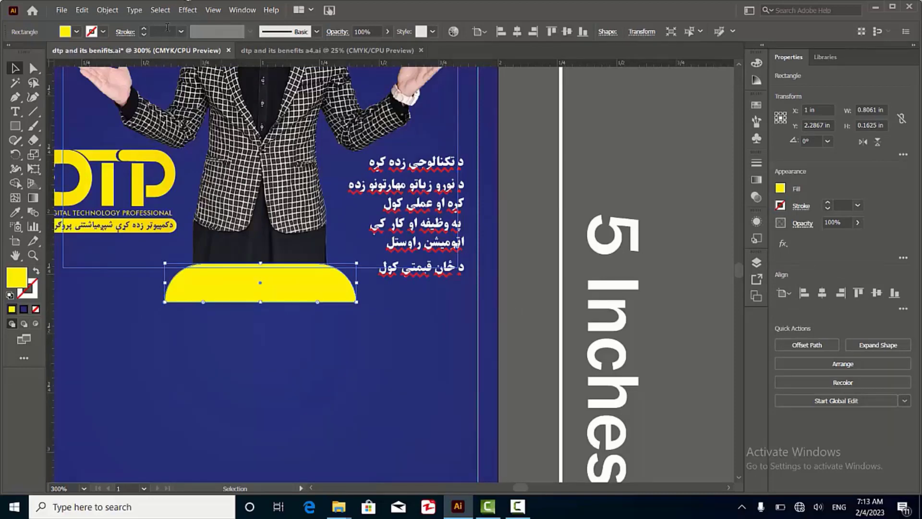
pyautogui.click(184, 11)
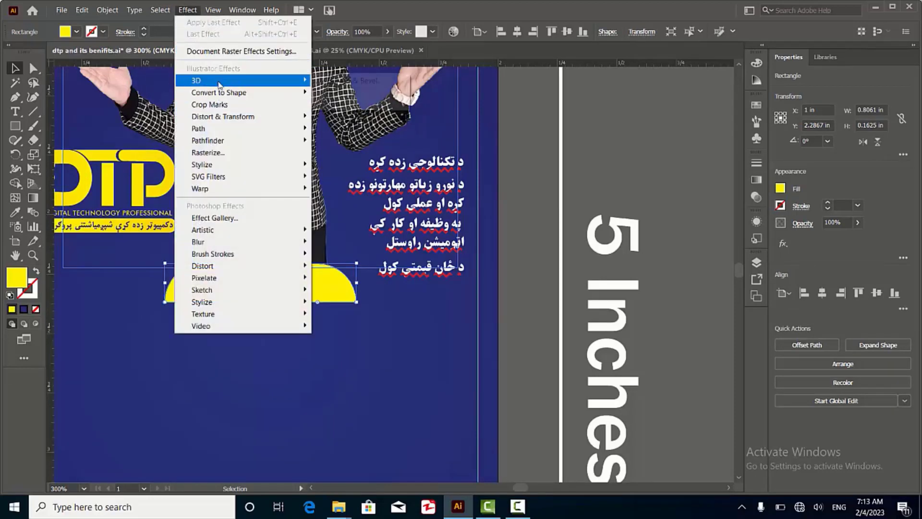
pyautogui.moveTo(304, 84)
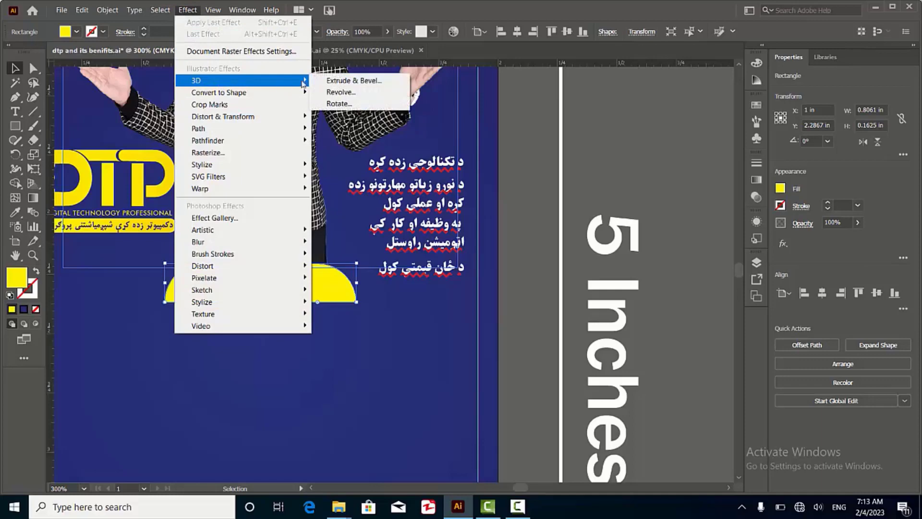
pyautogui.click(337, 82)
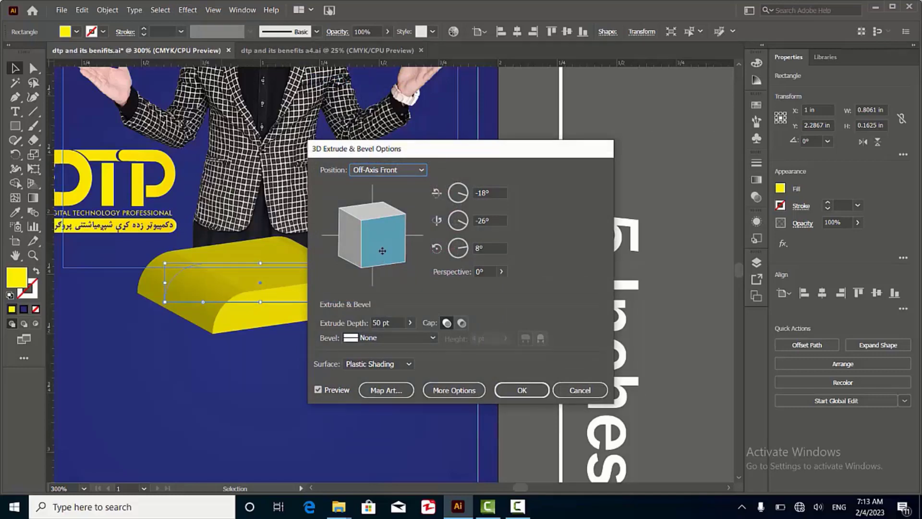
pyautogui.moveTo(382, 250)
pyautogui.mouseDown()
pyautogui.moveTo(366, 246)
pyautogui.moveTo(383, 247)
pyautogui.mouseUp()
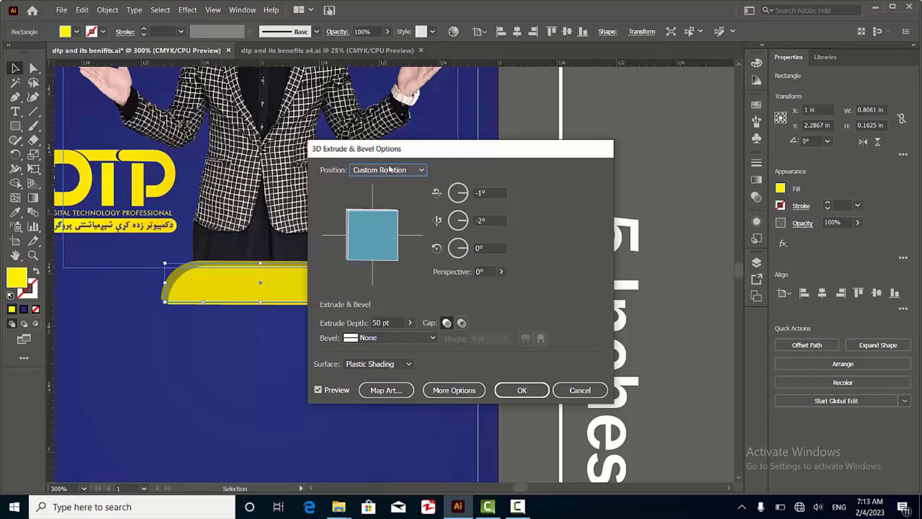
# Step: Set the extrusion's rotation to -1° about the X axis, 0° about the Y axis and 0° about the Z axis
pyautogui.moveTo(416, 152); pyautogui.dragTo(487, 105)
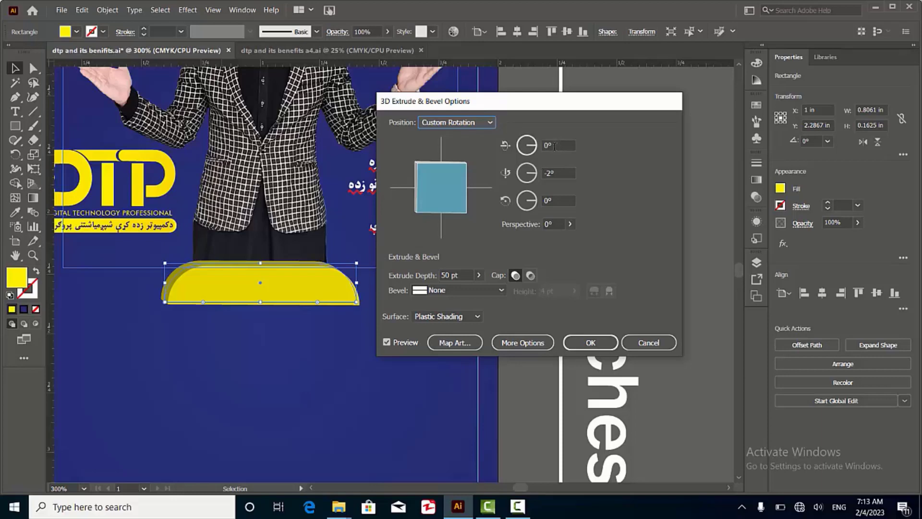
pyautogui.click(550, 174)
pyautogui.press('Up')
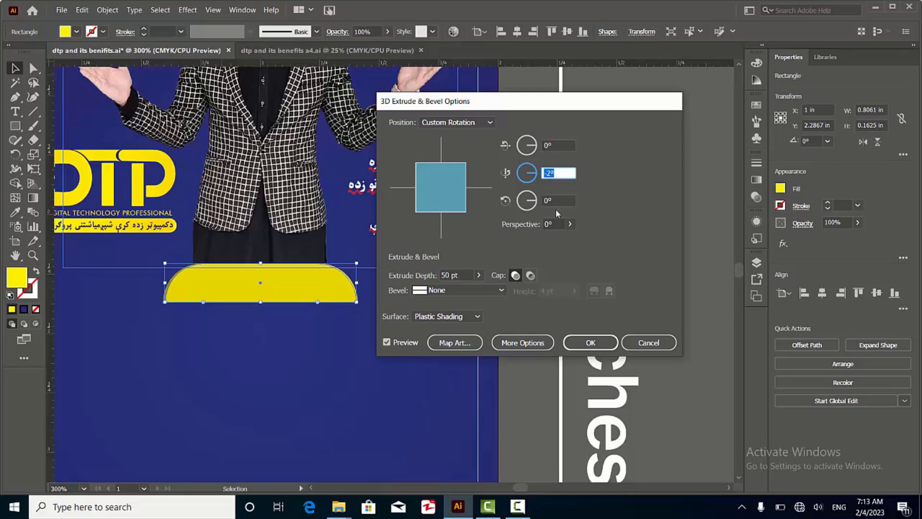
pyautogui.click(551, 201)
pyautogui.press('Down')
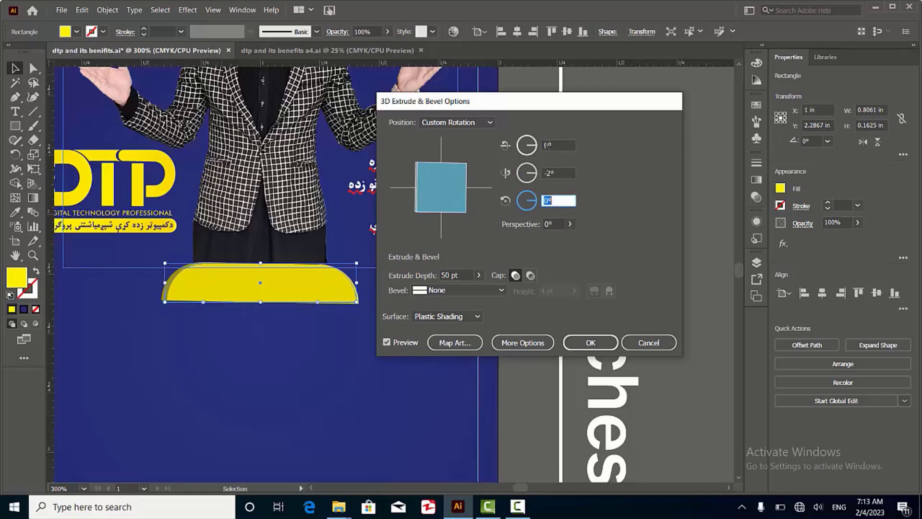
pyautogui.click(551, 145)
pyautogui.press('Up')
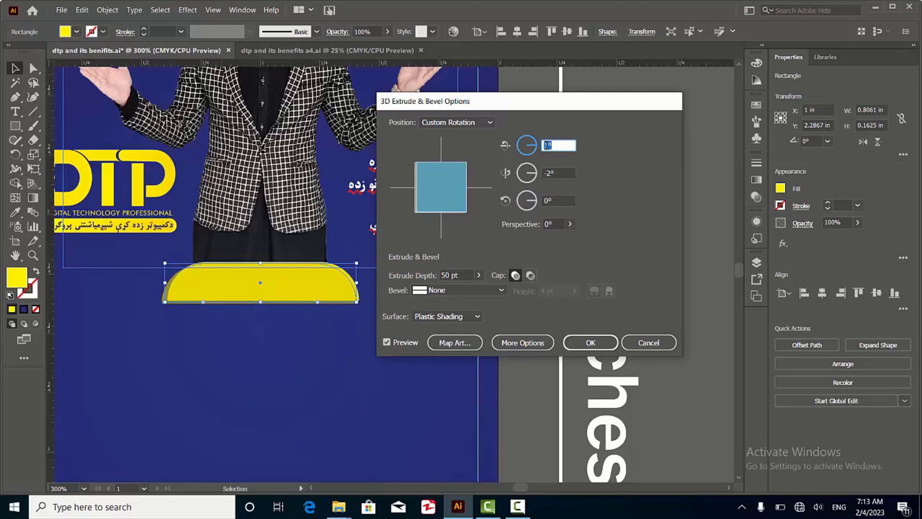
pyautogui.press('Up')
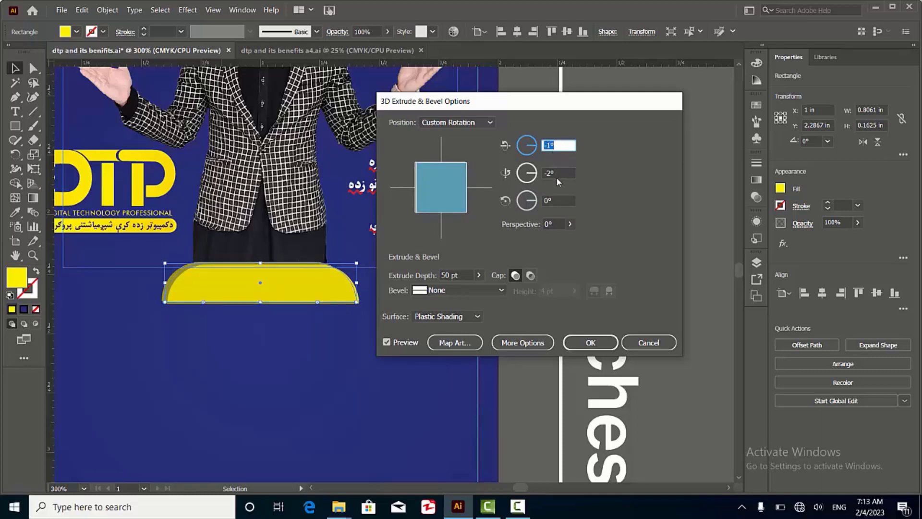
pyautogui.click(552, 172)
pyautogui.press('Up')
pyautogui.press('Up')
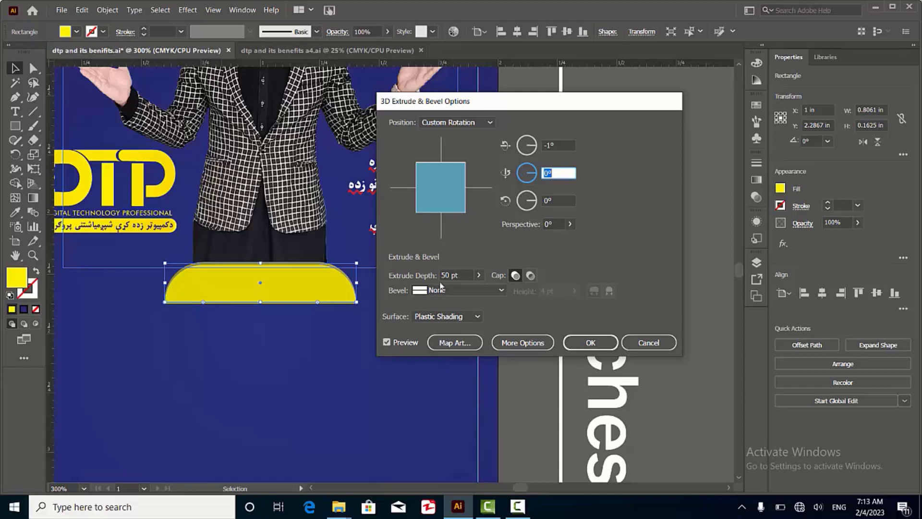
# Step: Compare the Tall-Round, Jaggy and Rolling bevels on the yellow base and choose the Rounded bevel
pyautogui.click(470, 290)
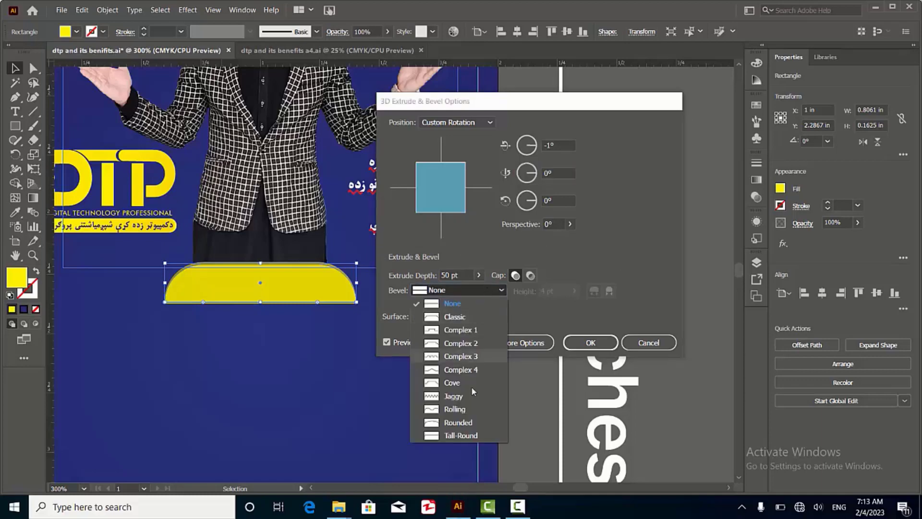
pyautogui.click(452, 436)
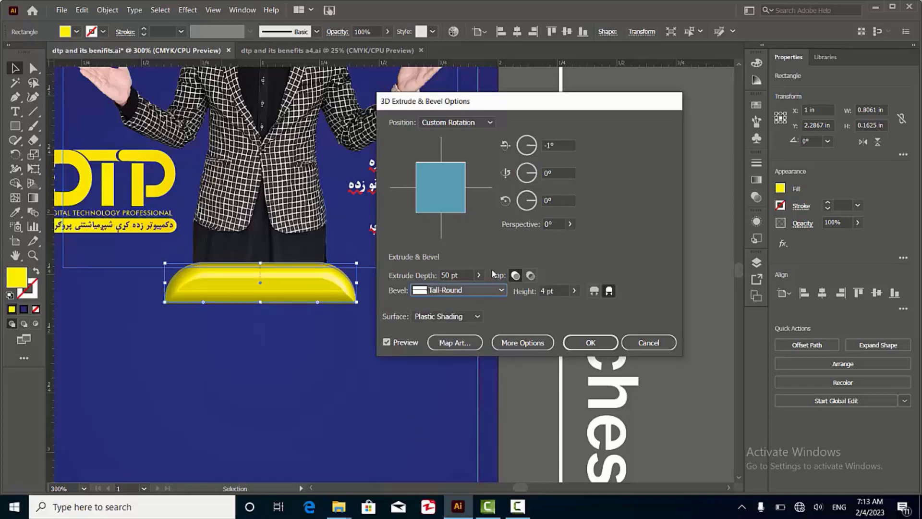
pyautogui.click(485, 288)
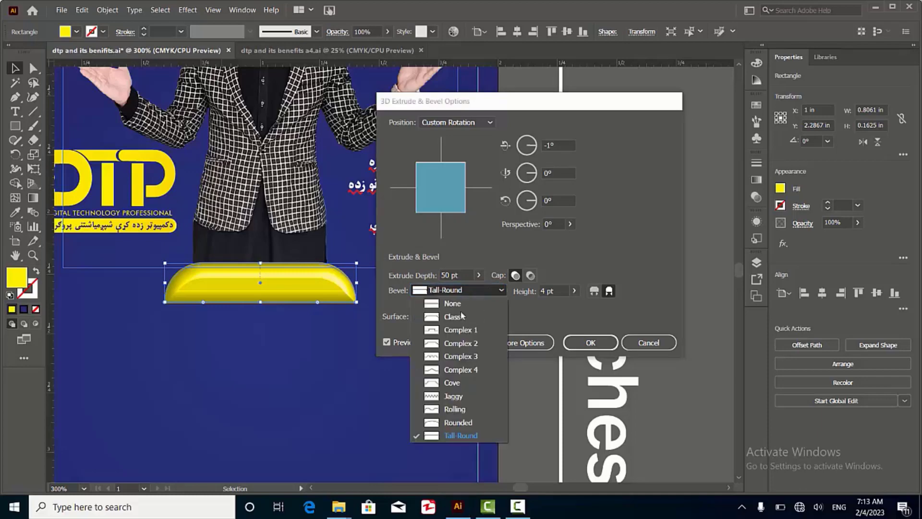
pyautogui.click(446, 401)
pyautogui.click(489, 292)
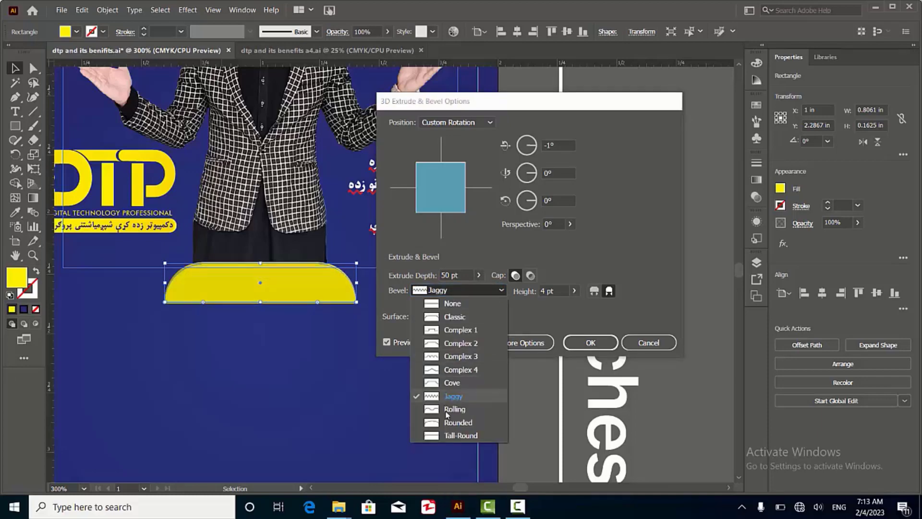
pyautogui.click(445, 425)
pyautogui.click(481, 294)
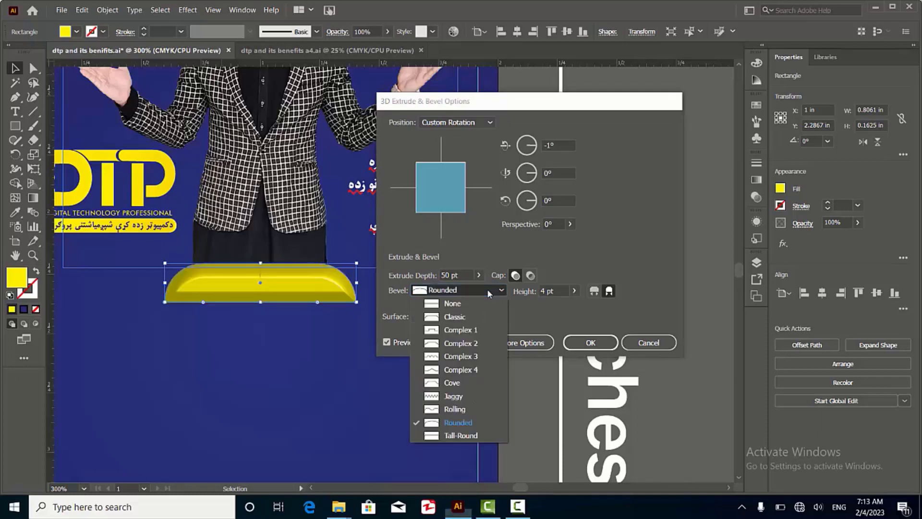
pyautogui.click(452, 410)
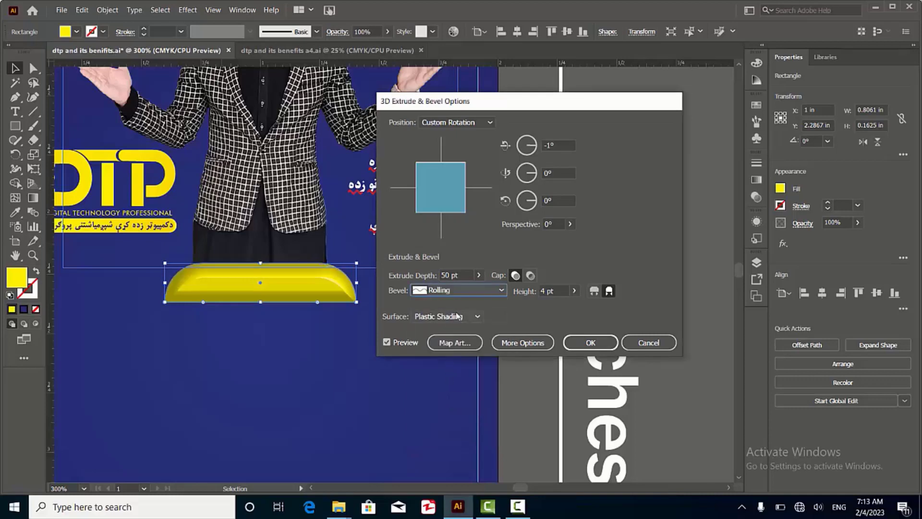
pyautogui.click(482, 295)
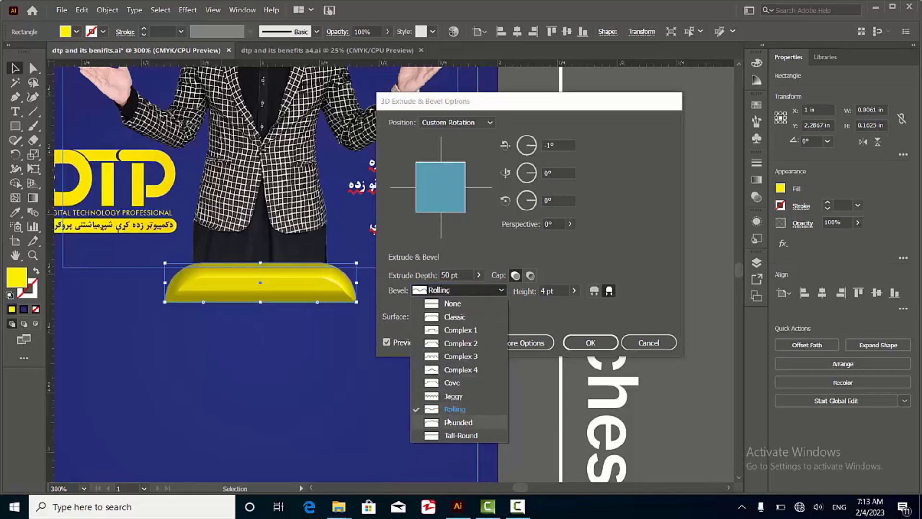
pyautogui.click(449, 423)
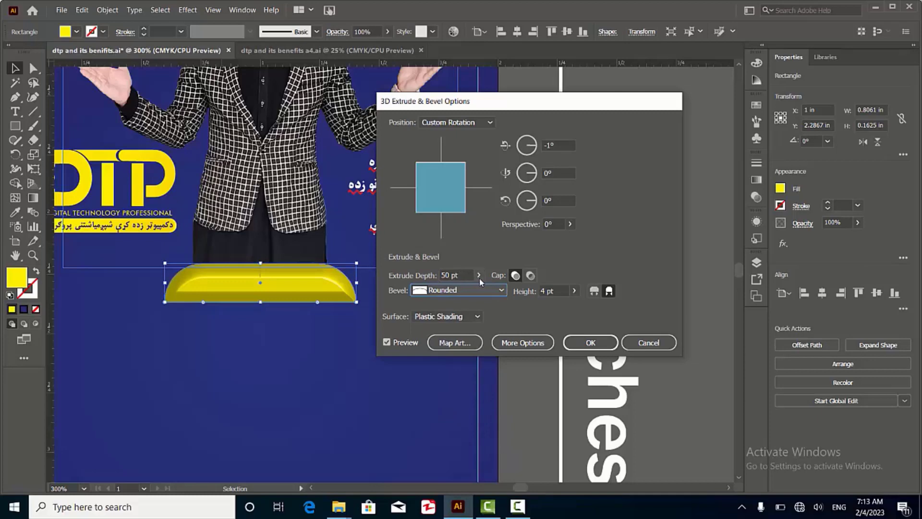
# Step: Set the extrude depth to 27 pt and the bevel height to 2 pt, and apply the effect
pyautogui.click(479, 277)
pyautogui.moveTo(433, 291); pyautogui.dragTo(434, 293)
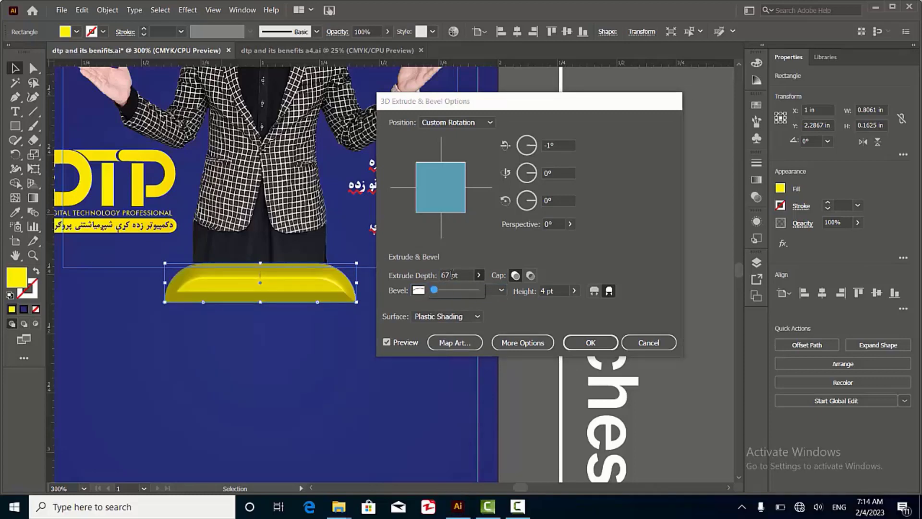
pyautogui.click(445, 274)
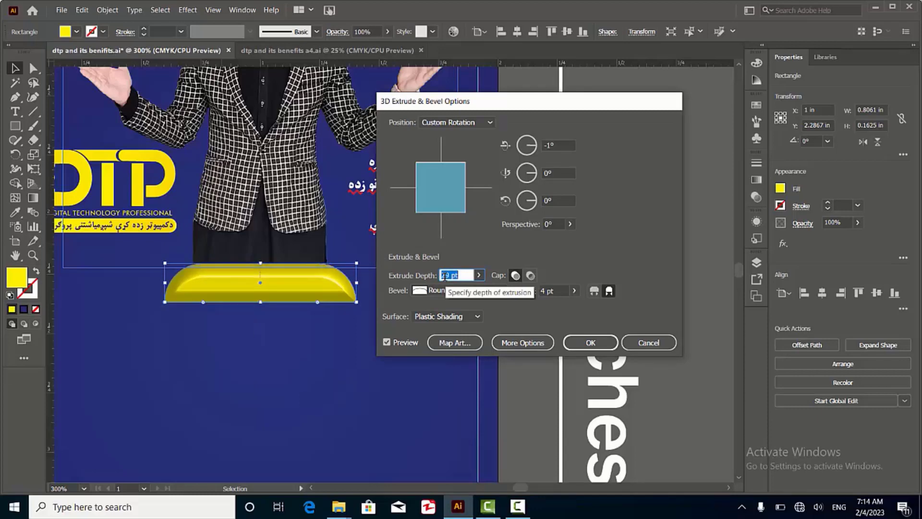
pyautogui.click(542, 291)
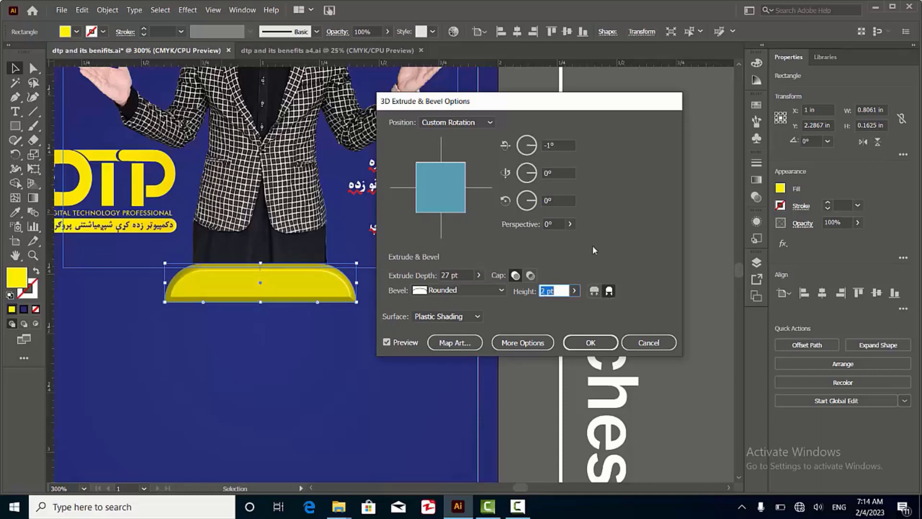
pyautogui.click(599, 343)
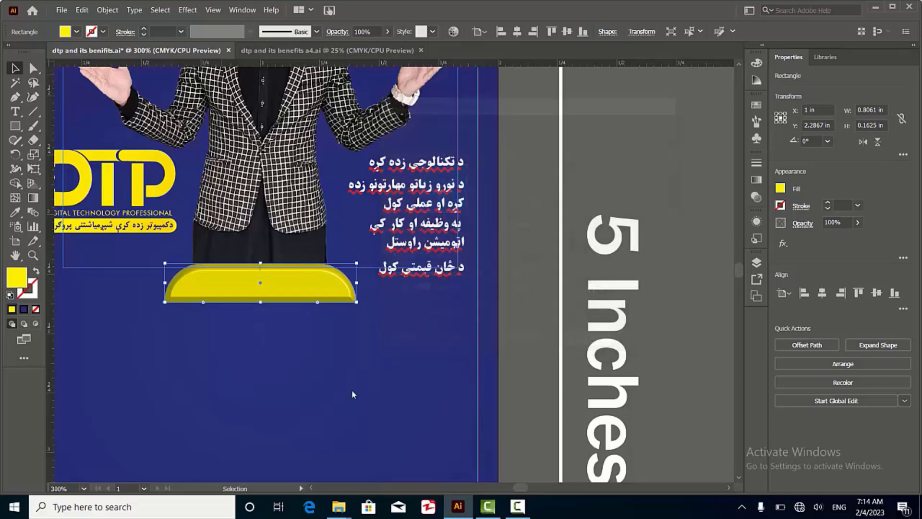
# Step: Deselect all artwork and examine the bevelled base together with the presenter's photo and the whole banner
pyautogui.click(351, 390)
pyautogui.scroll(-1, 347, 207)
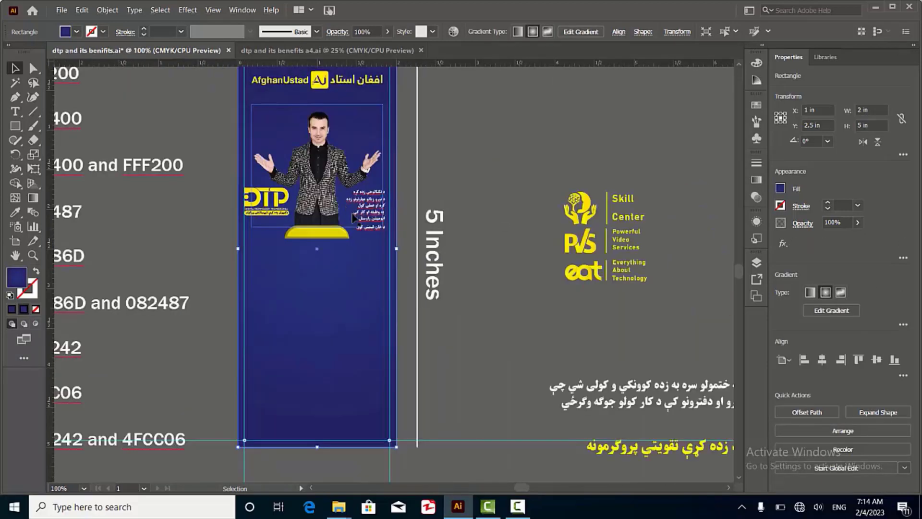
pyautogui.scroll(1, 346, 206)
pyautogui.scroll(-1, 343, 206)
pyautogui.hotkey('ctrl', 'shift', 'a')
pyautogui.scroll(1, 332, 252)
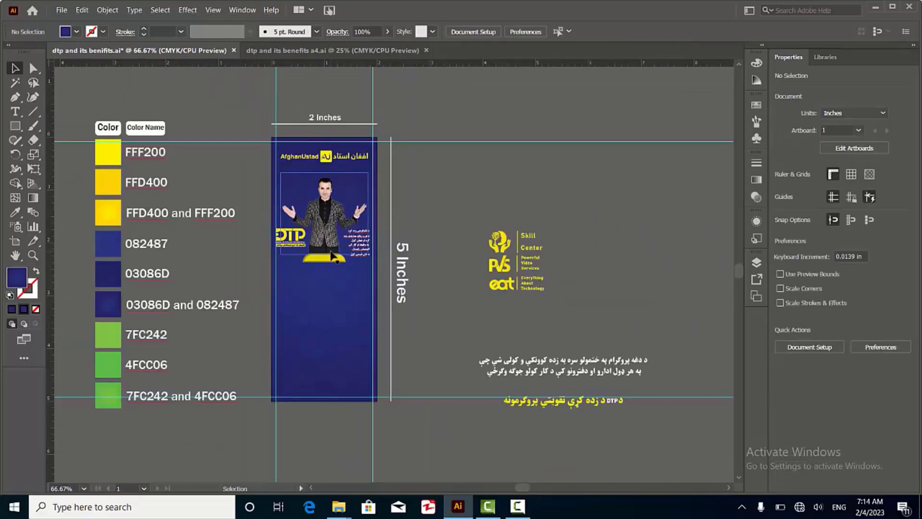
pyautogui.scroll(-1, 307, 242)
pyautogui.scroll(1, 313, 241)
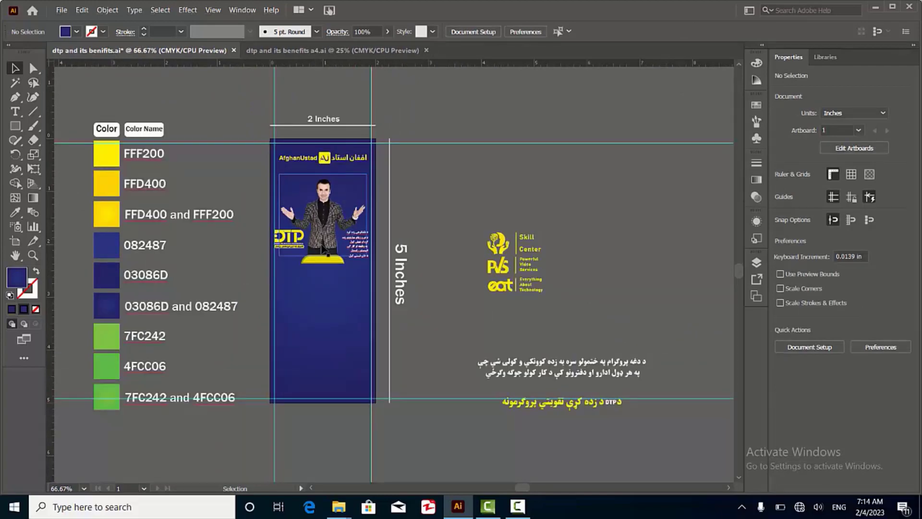
pyautogui.scroll(3, 321, 250)
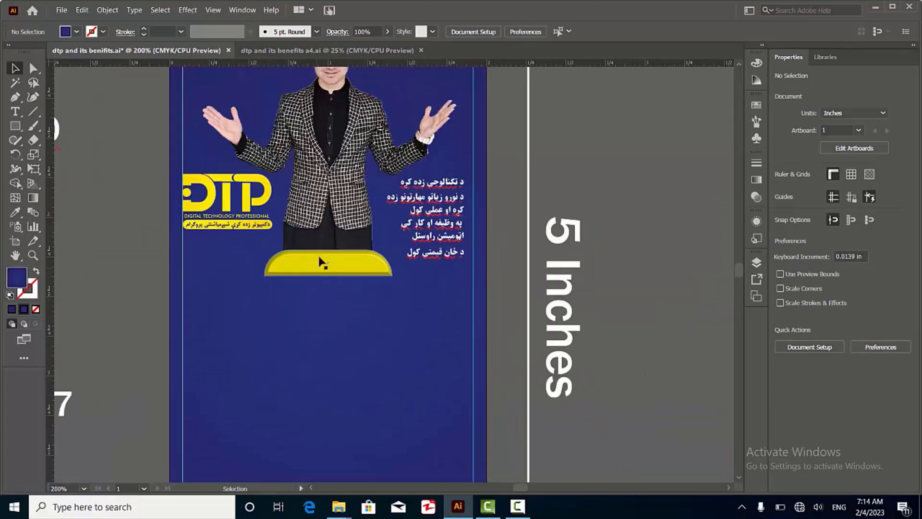
pyautogui.scroll(-1, 322, 262)
pyautogui.scroll(1, 342, 257)
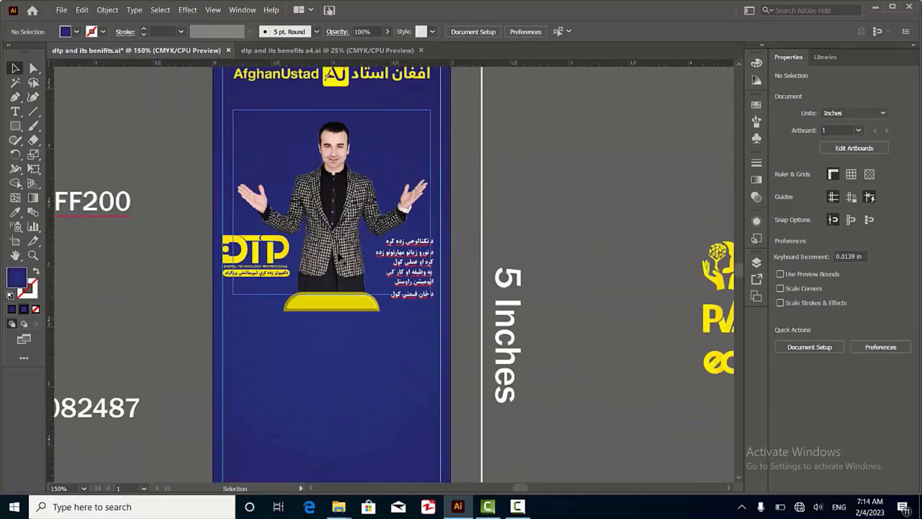
# Step: Place a frontmost copy of the "2 Inches" label on the yellow base, scaled down to about 7.79 pt
pyautogui.scroll(-1, 333, 248)
pyautogui.moveTo(336, 75); pyautogui.dragTo(336, 289)
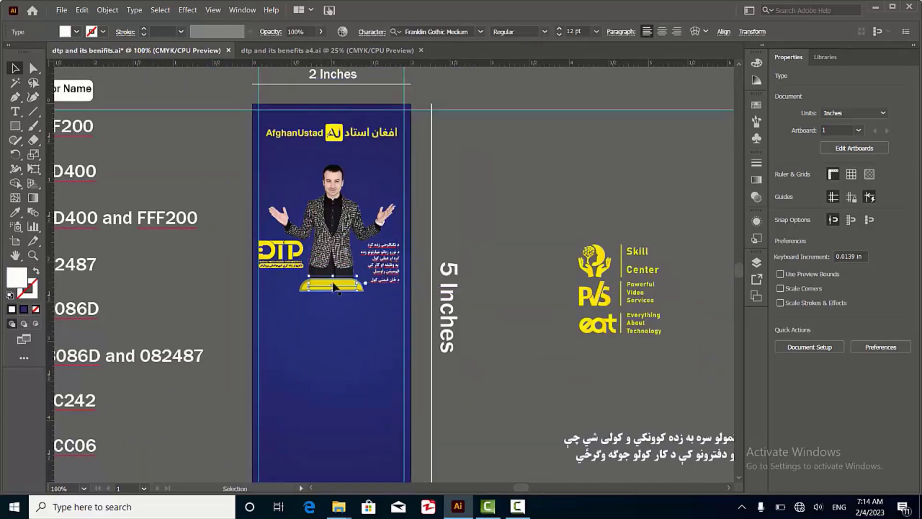
pyautogui.scroll(3, 335, 287)
pyautogui.scroll(1, 335, 287)
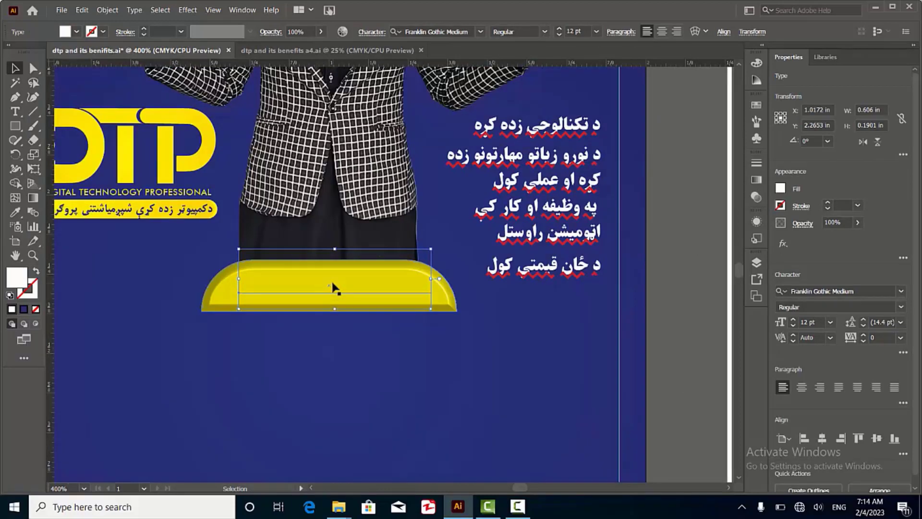
pyautogui.rightClick(334, 287)
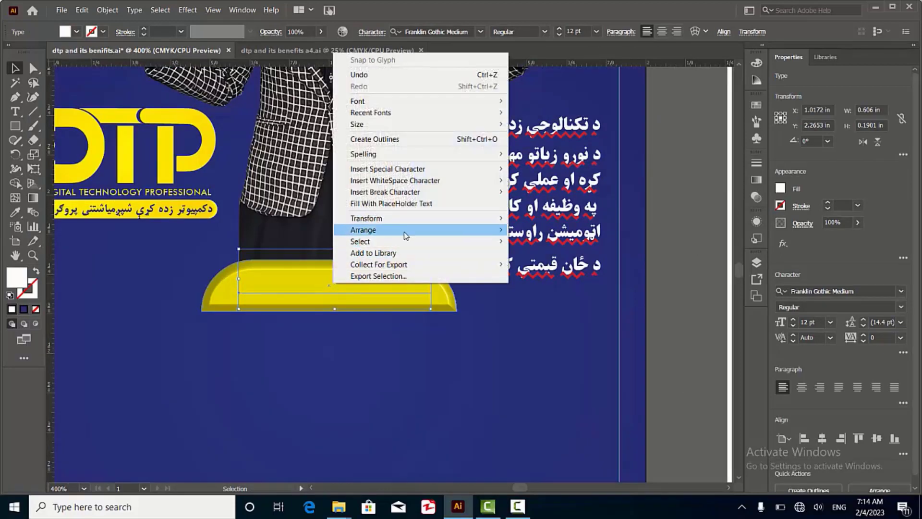
pyautogui.moveTo(483, 234)
pyautogui.click(577, 230)
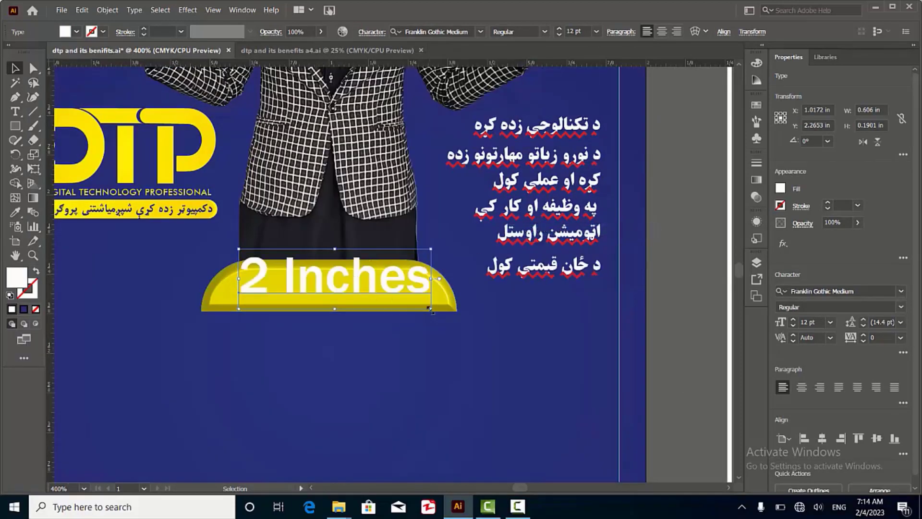
pyautogui.moveTo(431, 310); pyautogui.dragTo(396, 298)
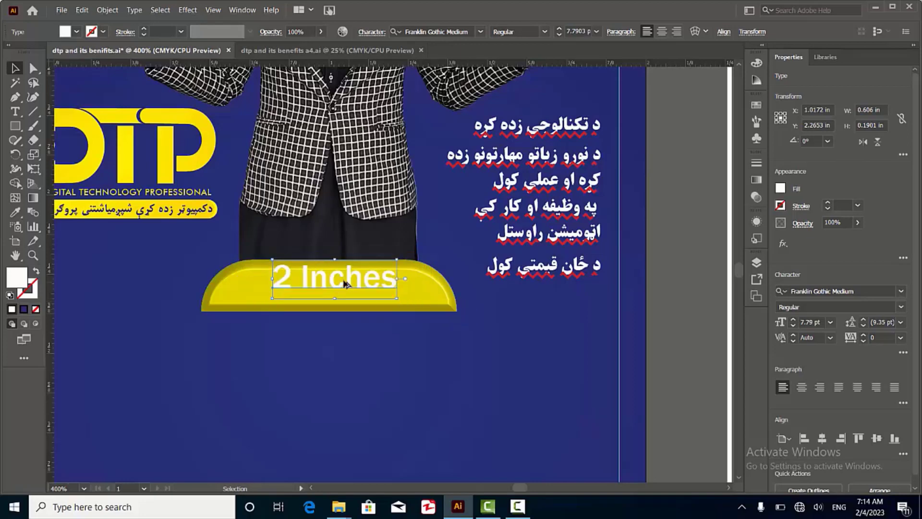
# Step: Lower the copied label slightly on the yellow base and replace its text with "JOIN US NOW"
pyautogui.scroll(2, 345, 283)
pyautogui.moveTo(352, 275); pyautogui.dragTo(353, 301)
pyautogui.tripleClick(353, 302)
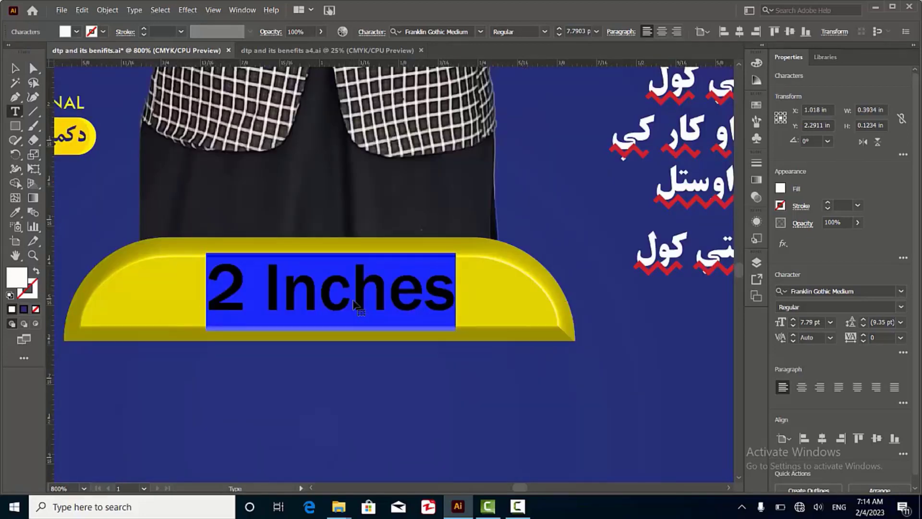
pyautogui.write('JOINB')
pyautogui.press('BackSpace')
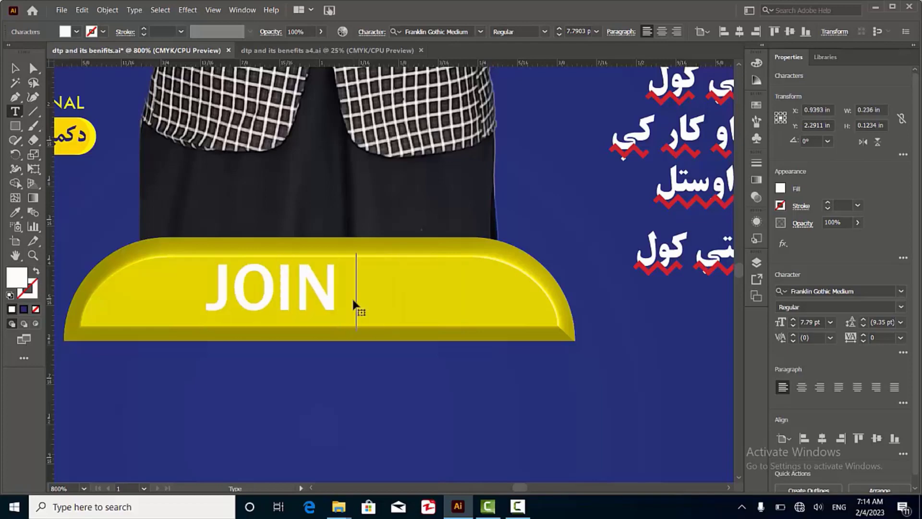
pyautogui.write('US ')
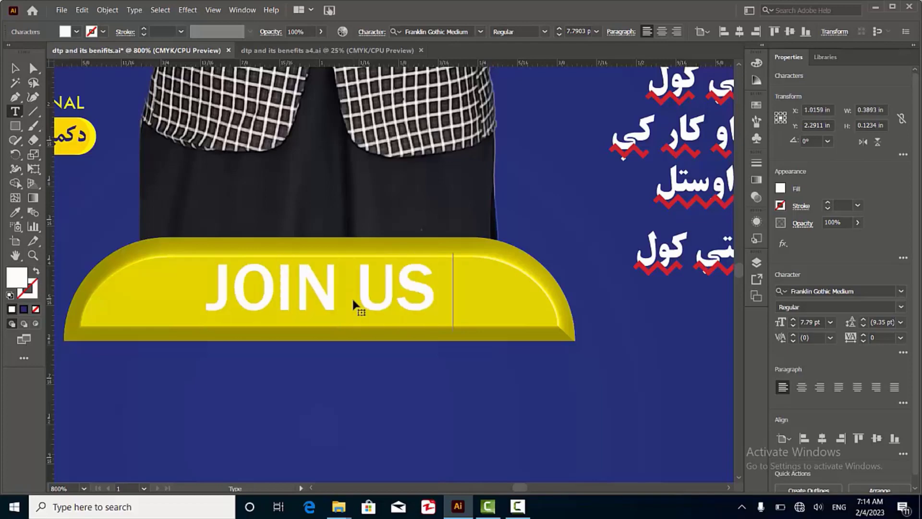
pyautogui.write('NOW')
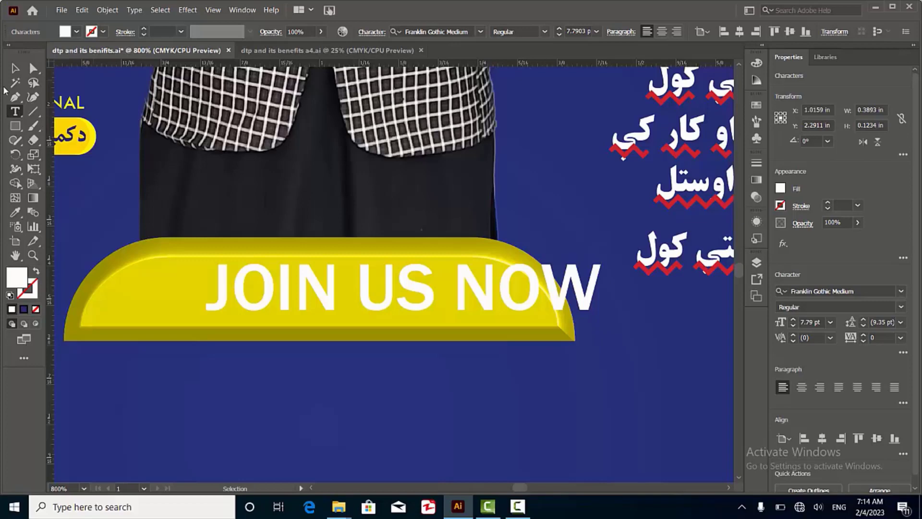
pyautogui.click(15, 68)
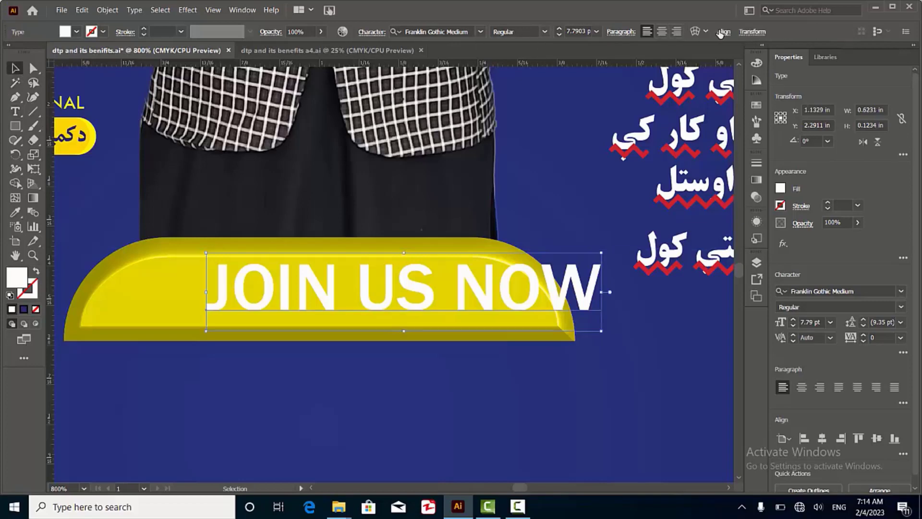
# Step: Centre the "JOIN US NOW" text horizontally on the artboard and deselect it
pyautogui.click(722, 32)
pyautogui.click(623, 67)
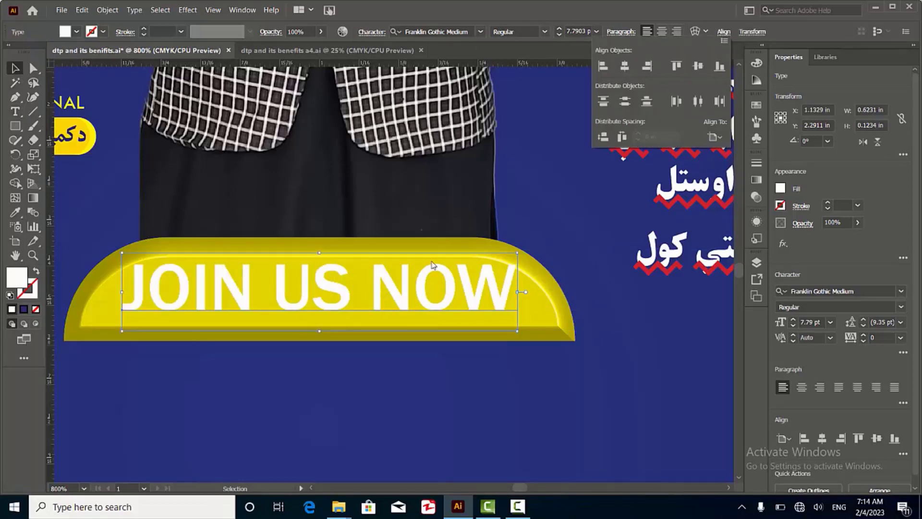
pyautogui.click(77, 32)
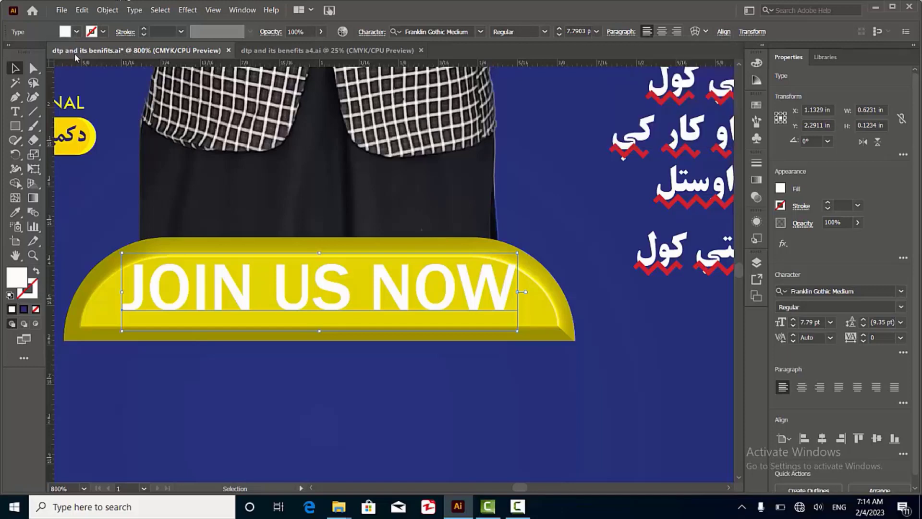
pyautogui.scroll(-2, 377, 232)
pyautogui.click(341, 415)
# Step: Change the font of the "JOIN US NOW" text to 20th Century Font
pyautogui.scroll(-1, 387, 247)
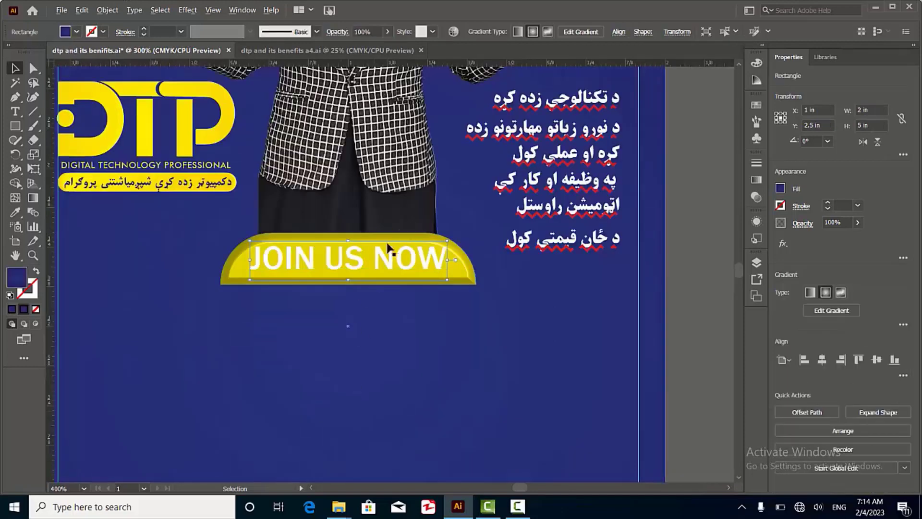
pyautogui.keyDown('alt'); pyautogui.scroll(-3, 388, 248); pyautogui.keyUp('alt')
pyautogui.click(373, 284)
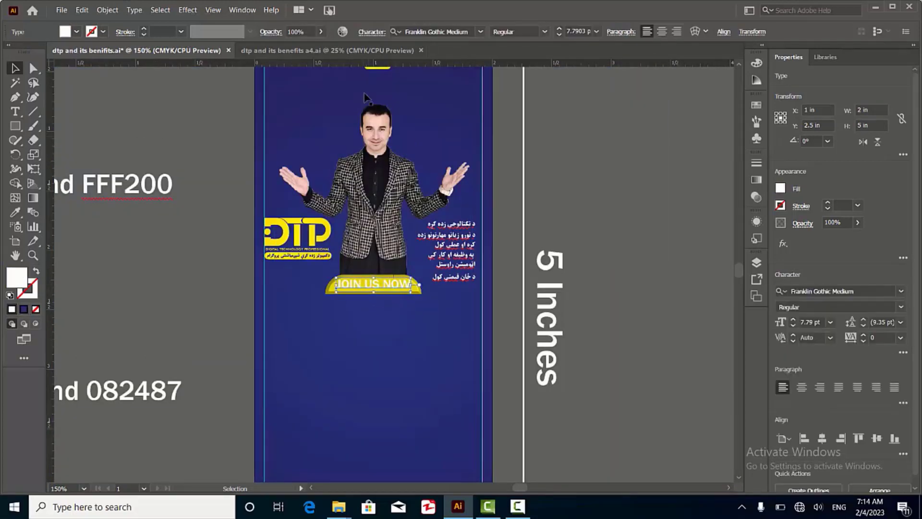
pyautogui.click(479, 33)
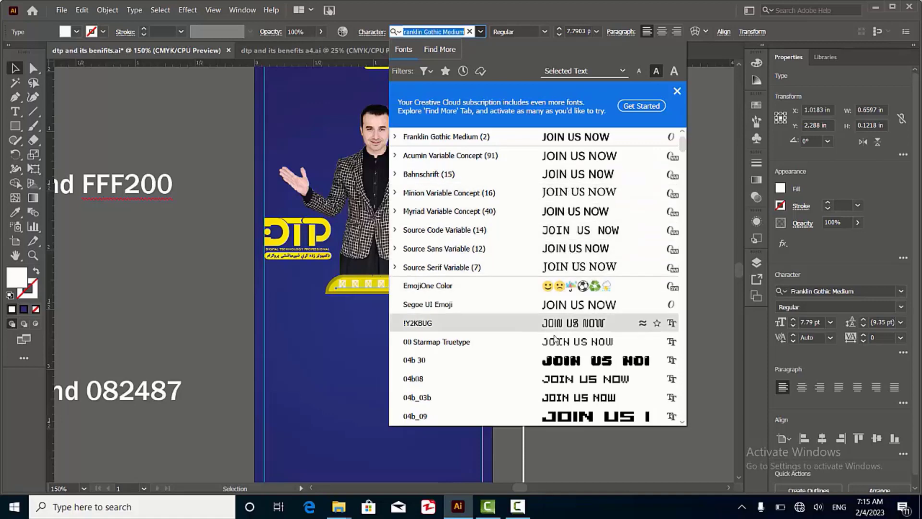
pyautogui.scroll(-3, 566, 322)
pyautogui.scroll(-12, 556, 342)
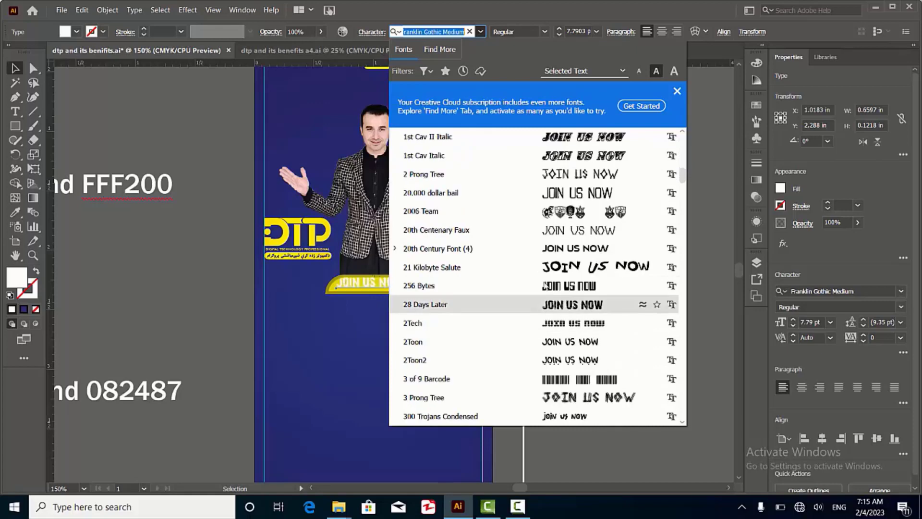
pyautogui.click(559, 248)
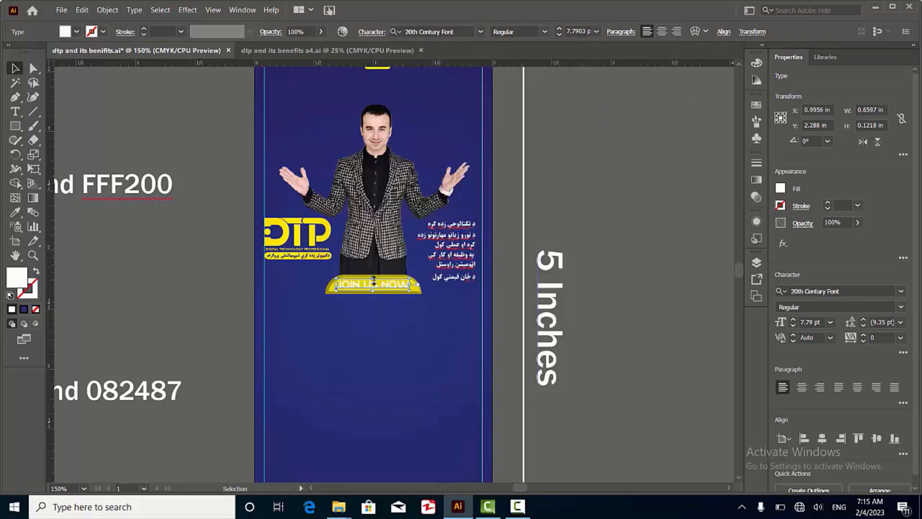
# Step: Recolour the "JOIN US NOW" text by sampling the dark blue 03086D swatch with the Eyedropper, and deselect it
pyautogui.scroll(1, 371, 288)
pyautogui.scroll(1, 370, 287)
pyautogui.hscroll(2, 379, 259)
pyautogui.scroll(-3, 386, 252)
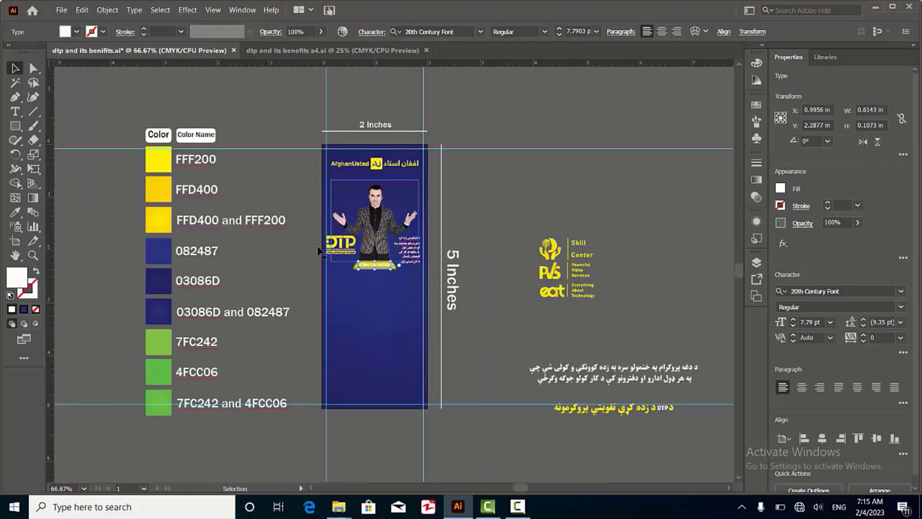
pyautogui.hscroll(-1, 321, 250)
pyautogui.click(15, 212)
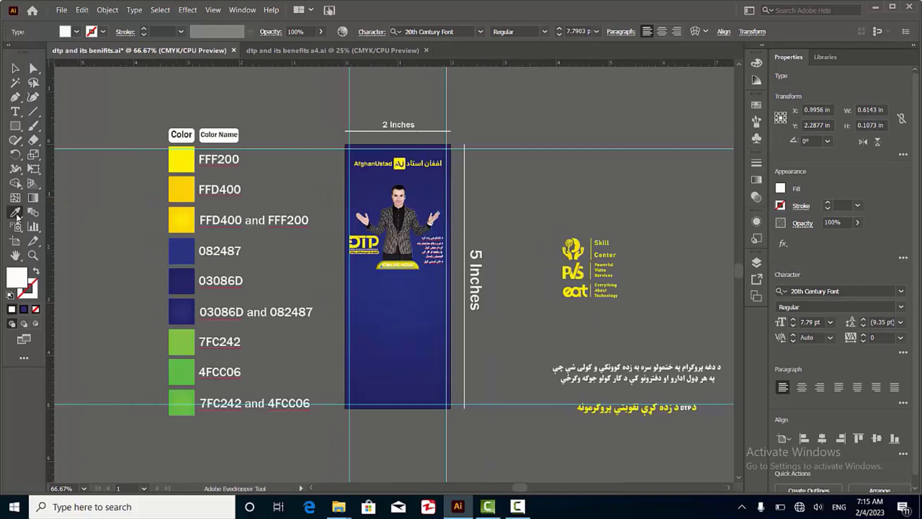
pyautogui.click(182, 281)
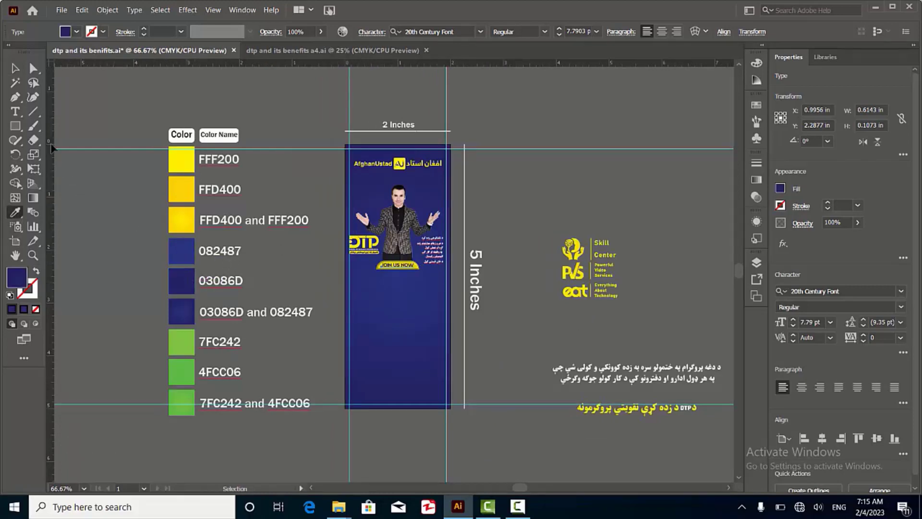
pyautogui.click(16, 68)
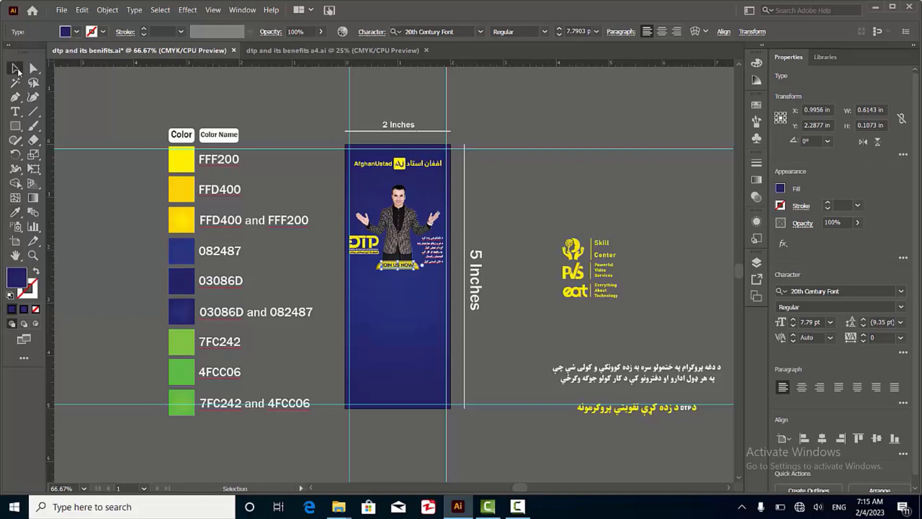
pyautogui.click(334, 252)
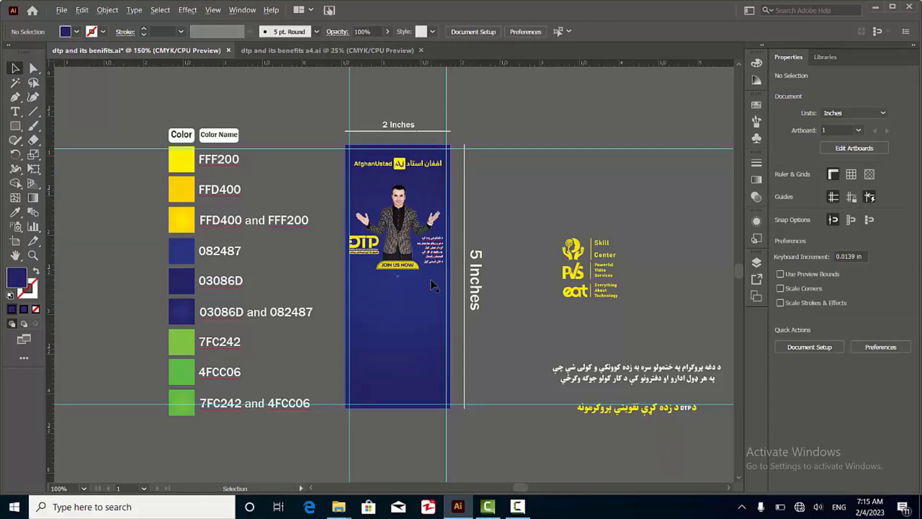
# Step: Realign the restyled "JOIN US NOW" text to the horizontal centre of the artboard
pyautogui.scroll(6, 400, 265)
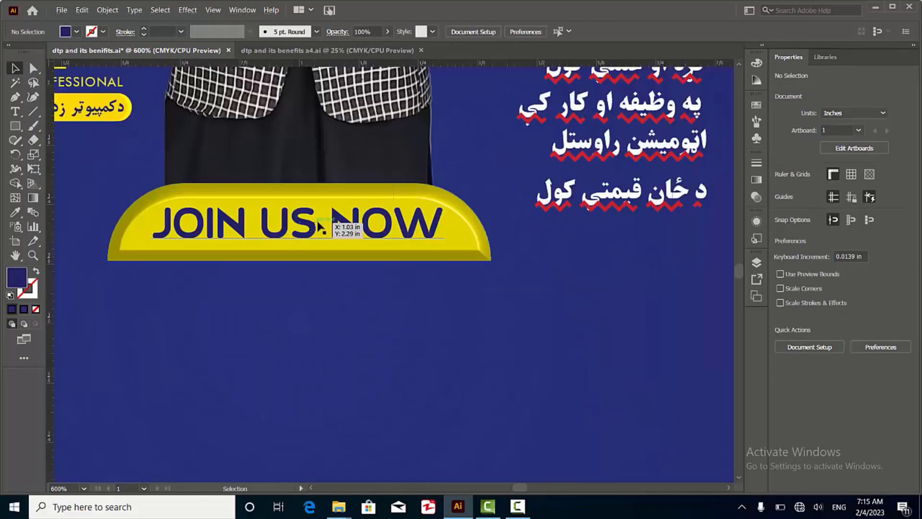
pyautogui.click(360, 228)
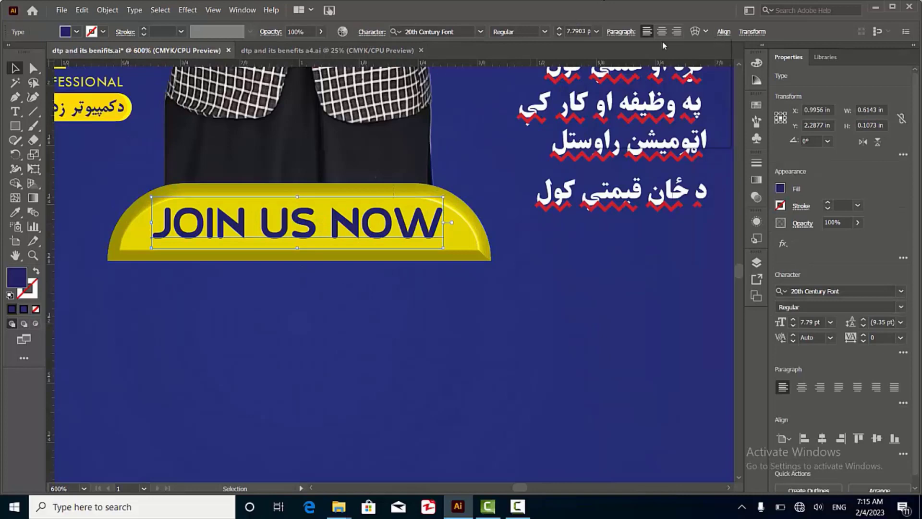
pyautogui.click(724, 32)
pyautogui.click(624, 68)
pyautogui.click(368, 336)
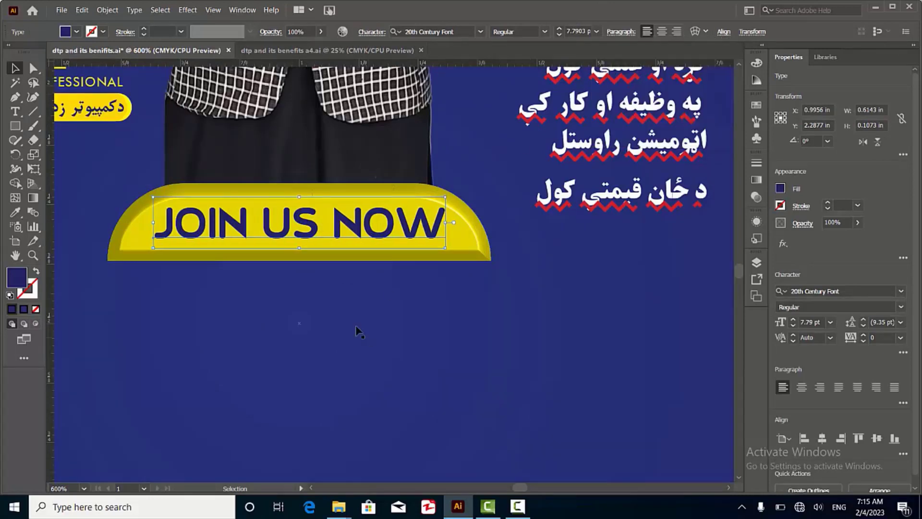
# Step: Move the grouped Pashto text lines beside the presenter down to about Y 2.01 in and deselect them
pyautogui.scroll(-4, 424, 168)
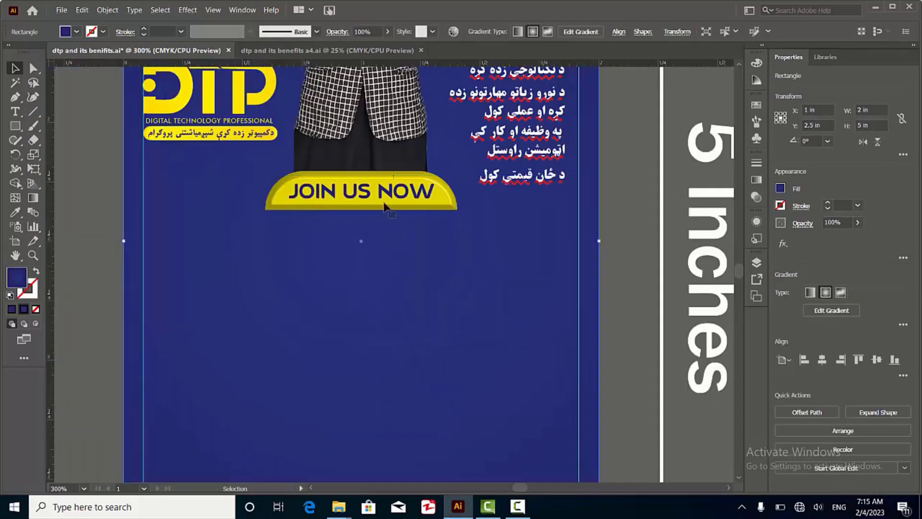
pyautogui.scroll(-1, 384, 127)
pyautogui.scroll(3, 341, 100)
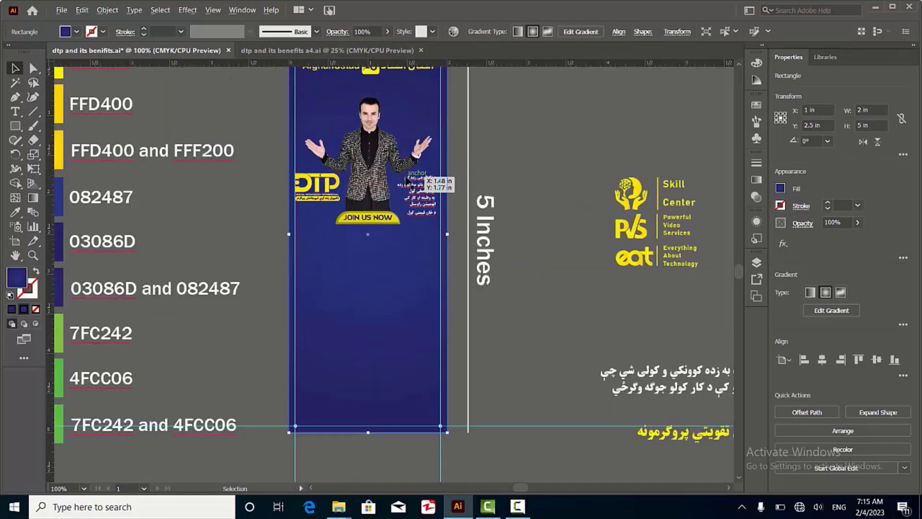
pyautogui.scroll(1, 409, 175)
pyautogui.scroll(1, 486, 187)
pyautogui.scroll(1, 486, 187)
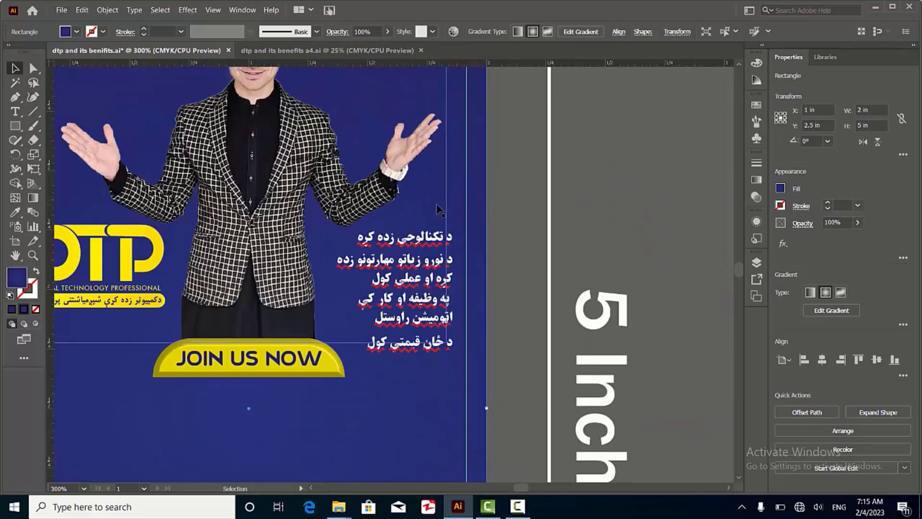
pyautogui.scroll(1, 437, 209)
pyautogui.scroll(1, 408, 236)
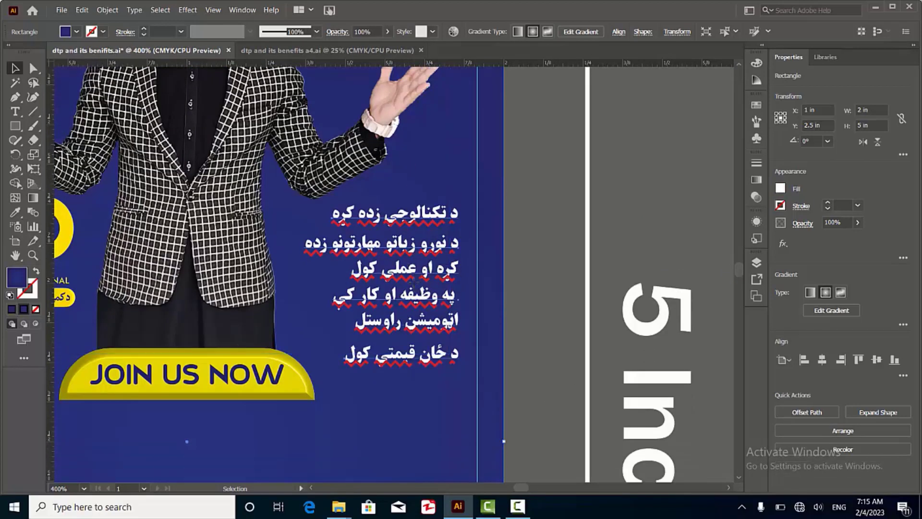
pyautogui.moveTo(414, 276); pyautogui.dragTo(414, 310)
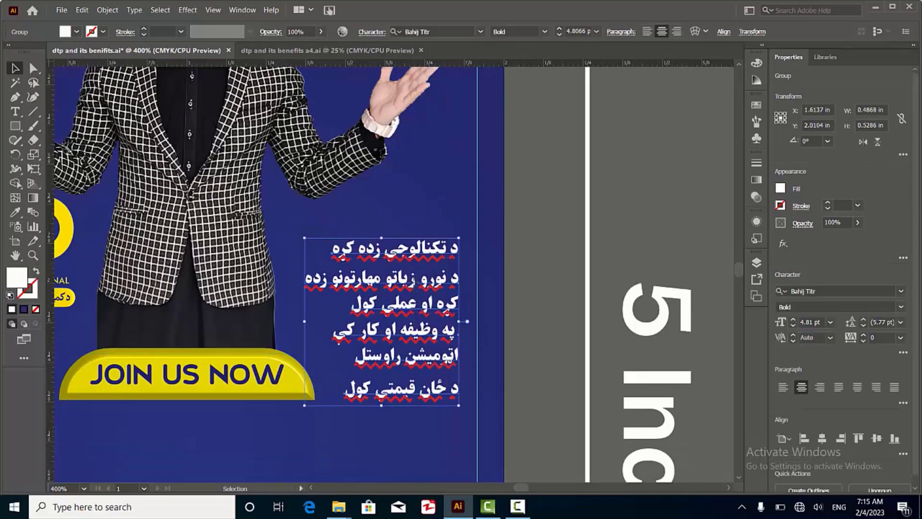
pyautogui.click(521, 140)
pyautogui.click(520, 139)
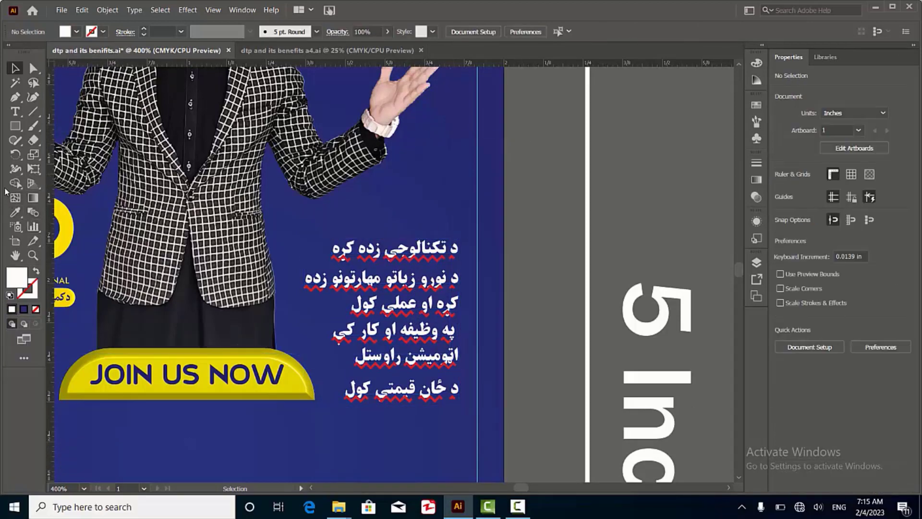
# Step: Draw a white rectangle about 0.2 by 0.08 in above the Pashto text and fully round its corners into a pill
pyautogui.moveTo(16, 127); pyautogui.dragTo(53, 133)
pyautogui.scroll(1, 417, 188)
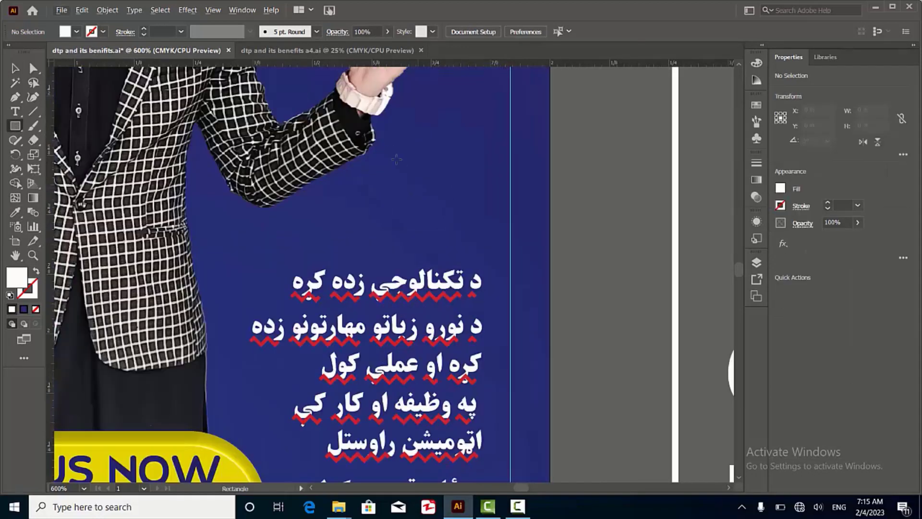
pyautogui.moveTo(387, 148); pyautogui.dragTo(482, 186)
pyautogui.scroll(2, 466, 169)
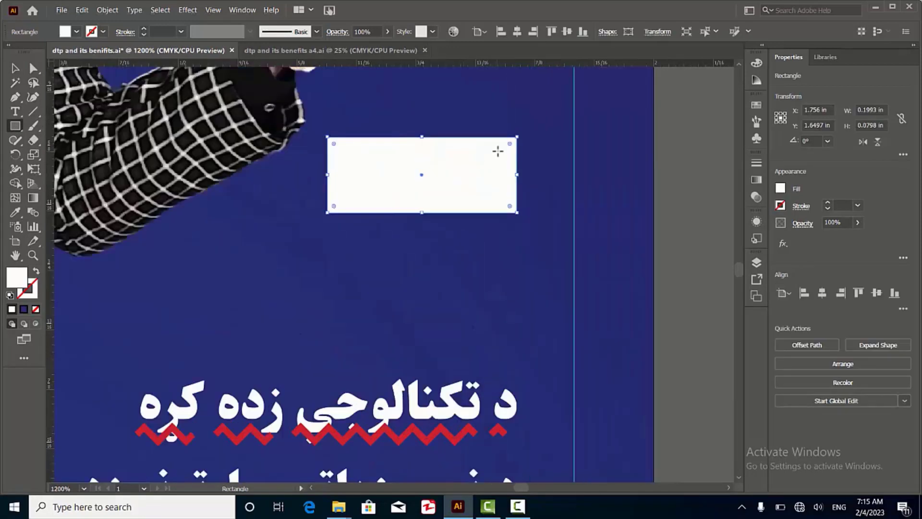
pyautogui.moveTo(491, 154); pyautogui.dragTo(403, 185)
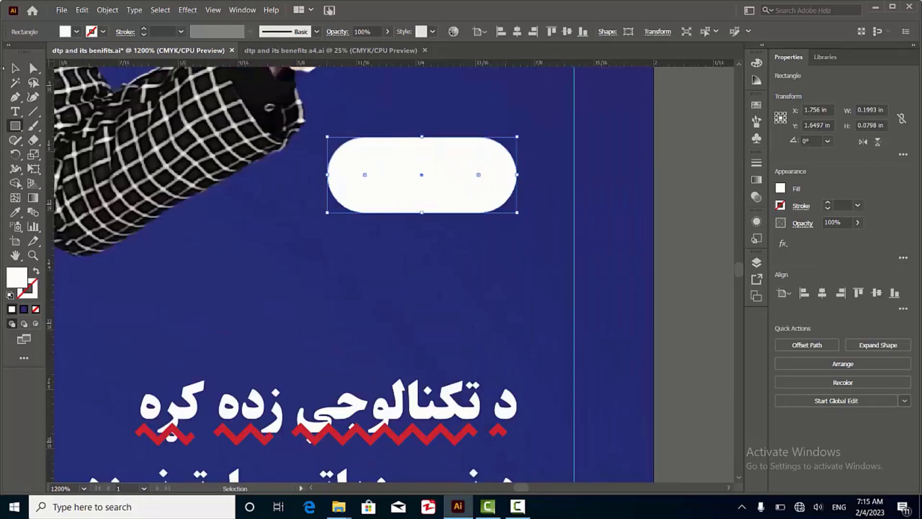
pyautogui.click(21, 71)
# Step: Fill the pill shape with yellow sampled from the FFF200 swatch and deselect it
pyautogui.scroll(-4, 514, 236)
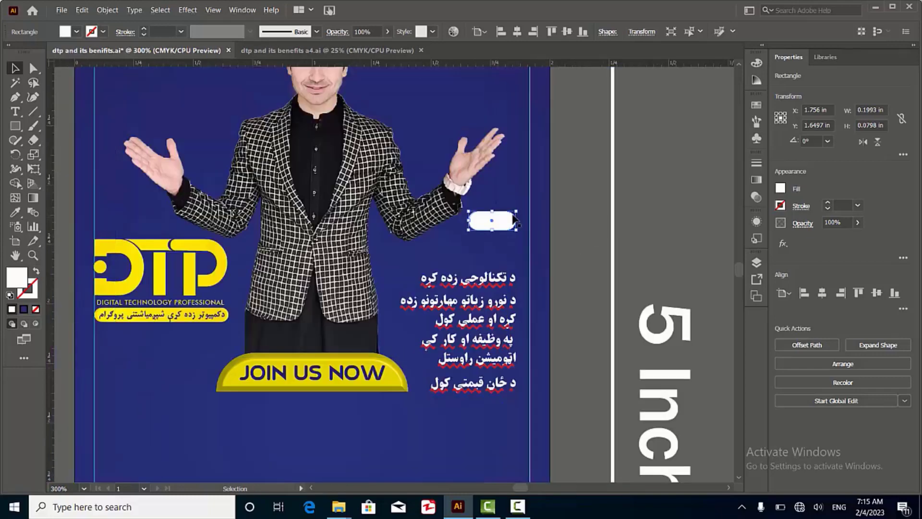
pyautogui.click(15, 212)
pyautogui.scroll(-3, 456, 196)
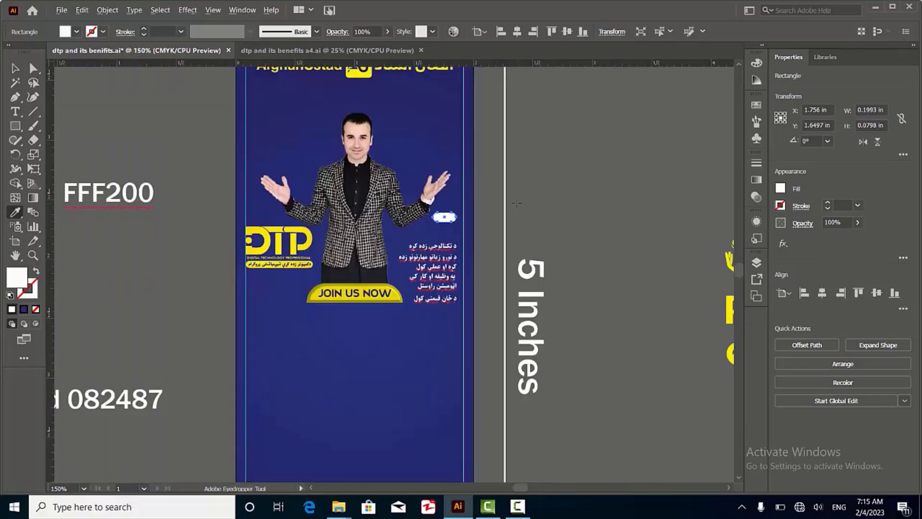
pyautogui.scroll(1, 166, 168)
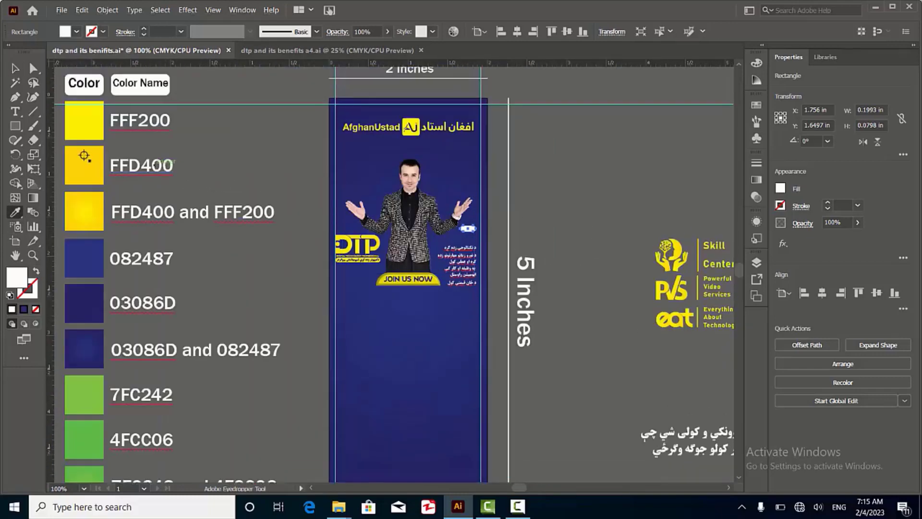
pyautogui.click(84, 124)
pyautogui.press('ctrl')
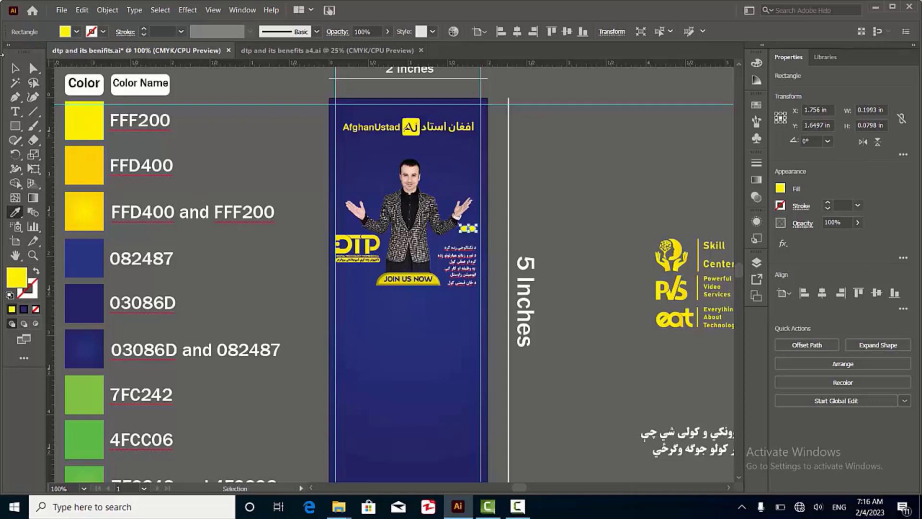
pyautogui.click(15, 70)
pyautogui.click(528, 225)
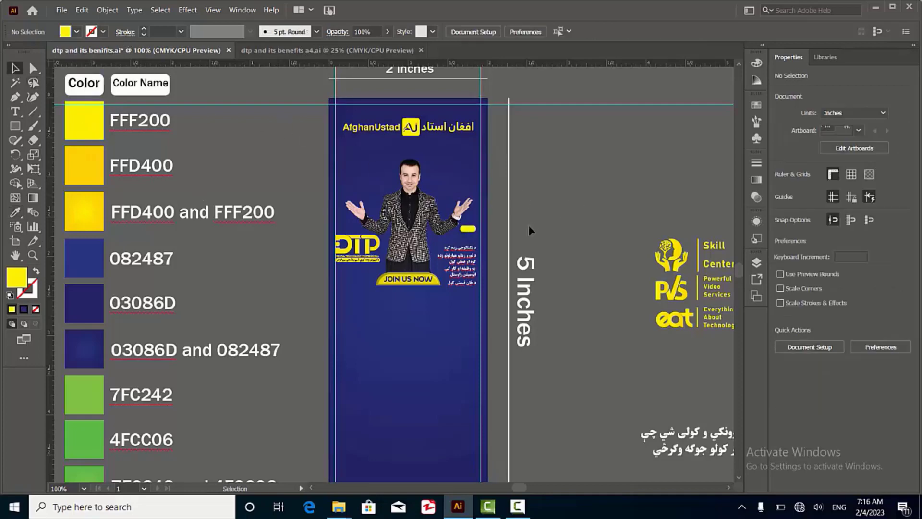
pyautogui.scroll(5, 464, 237)
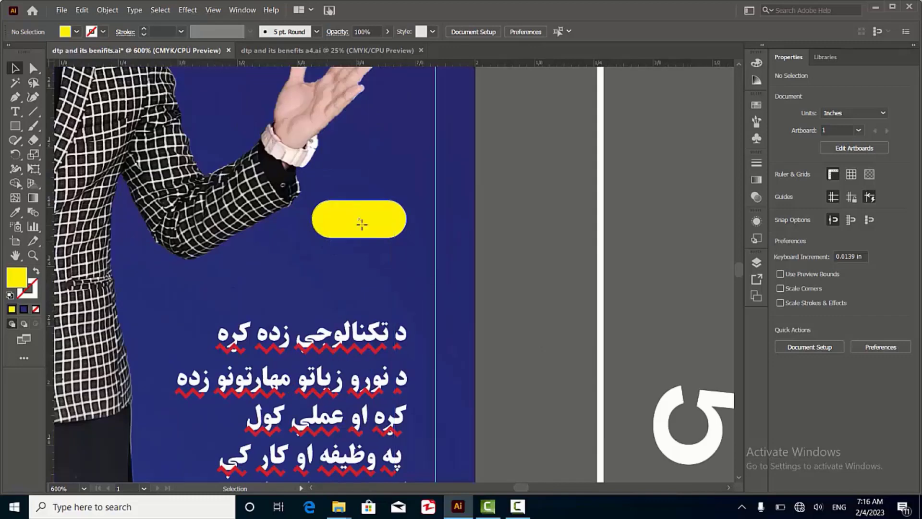
# Step: Move the yellow pill down to about Y 1.70 in, enlarge it to about 0.25 by 0.10 in, and fully round its corners
pyautogui.click(366, 226)
pyautogui.moveTo(368, 226); pyautogui.dragTo(369, 246)
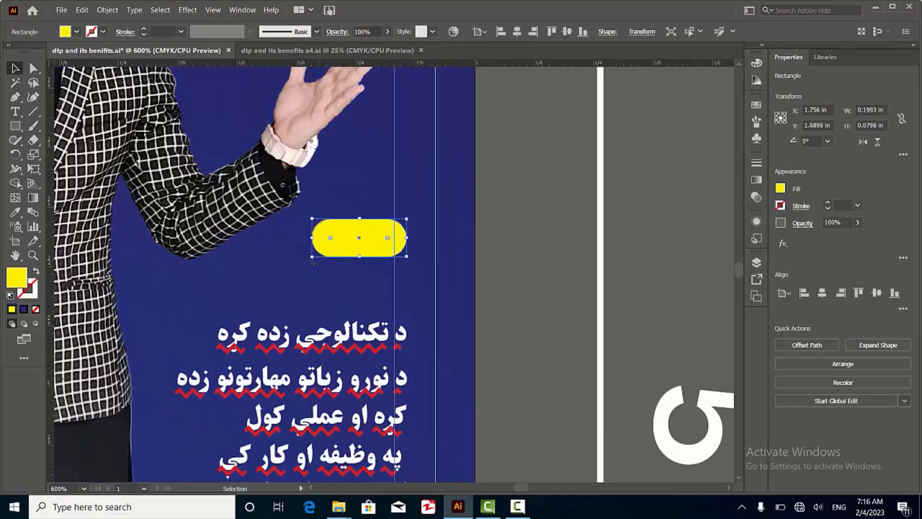
pyautogui.moveTo(312, 256); pyautogui.dragTo(287, 266)
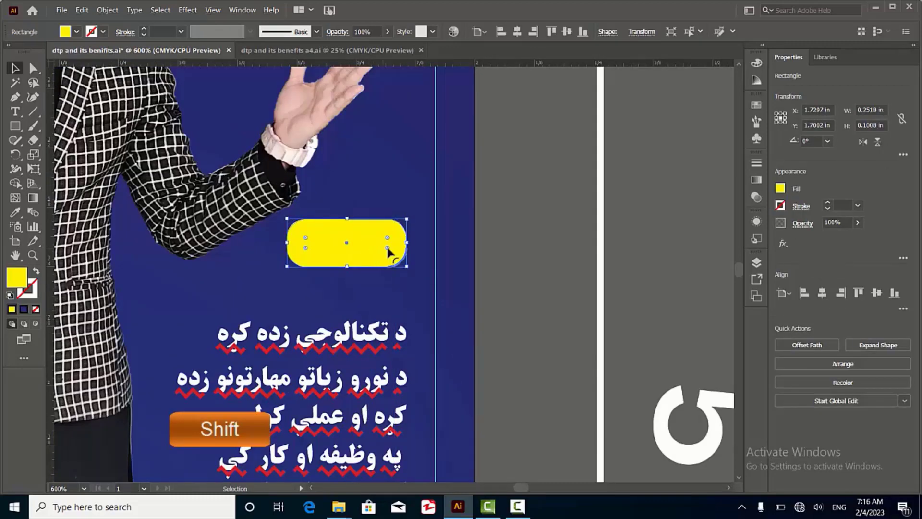
pyautogui.moveTo(387, 244); pyautogui.dragTo(322, 244)
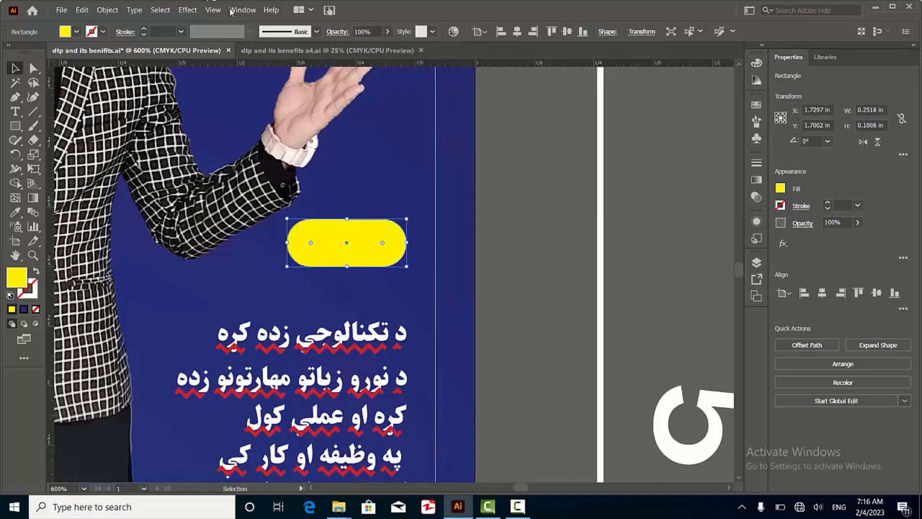
# Step: Start a 3D Extrude & Bevel effect on the pill and set its X-axis rotation to -1°
pyautogui.click(191, 10)
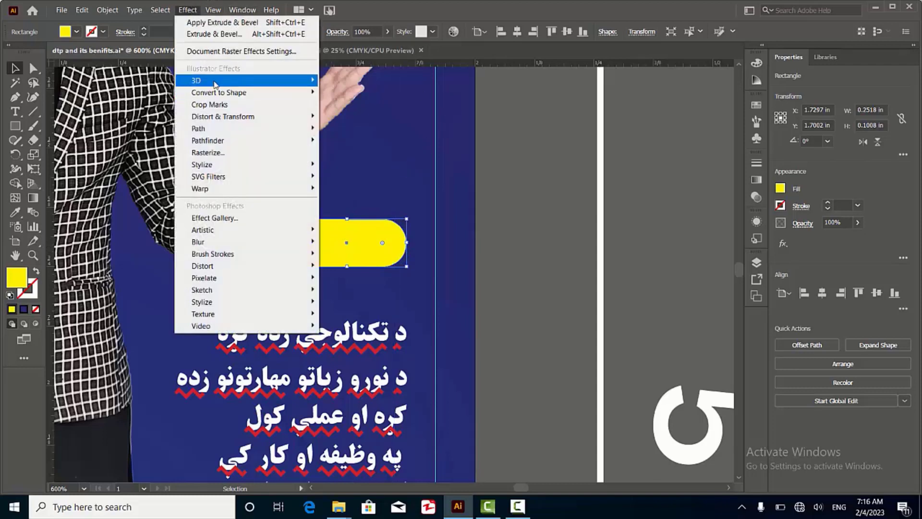
pyautogui.moveTo(216, 76)
pyautogui.click(365, 81)
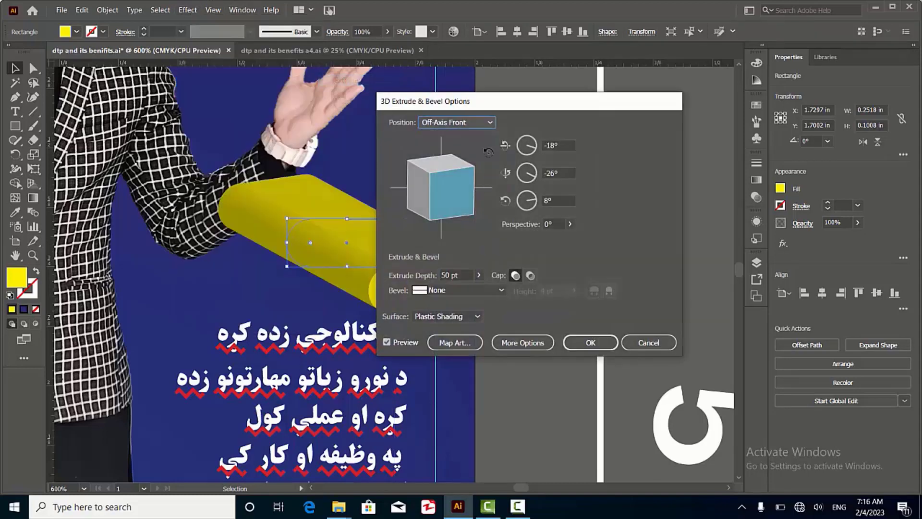
pyautogui.click(559, 145)
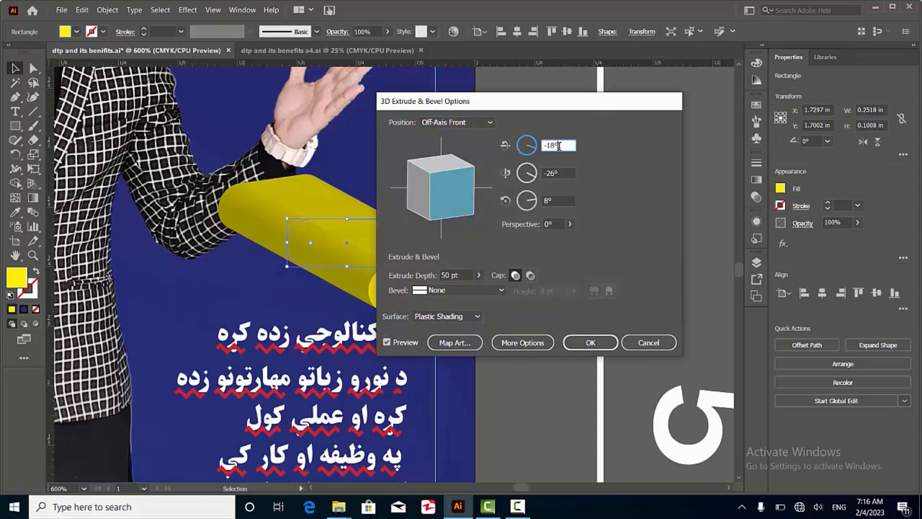
pyautogui.moveTo(536, 150); pyautogui.dragTo(556, 146)
pyautogui.press('Up')
pyautogui.press('Up')
pyautogui.press('Up')
pyautogui.press('Up')
pyautogui.press('Up')
pyautogui.press('Up')
pyautogui.press('Up')
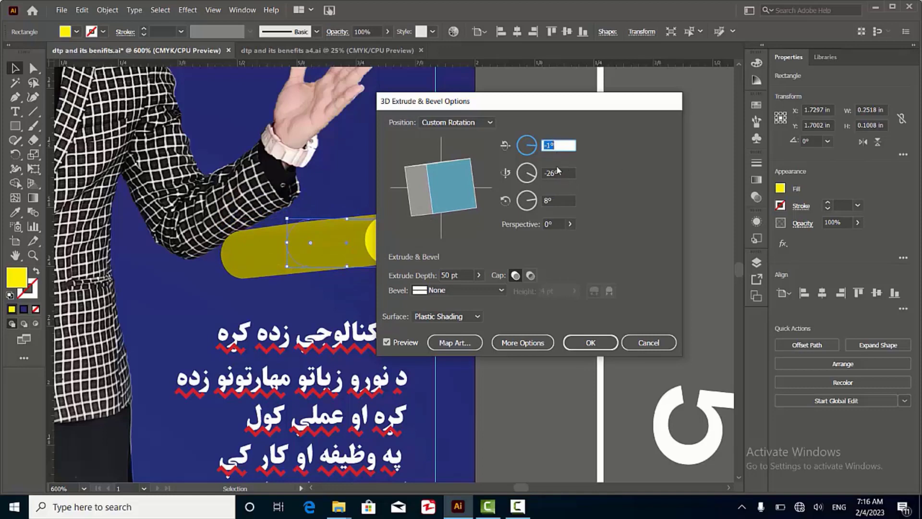
# Step: Set the pill's 3D rotation around the Y and Z axes to 0°
pyautogui.click(557, 171)
pyautogui.press('Up')
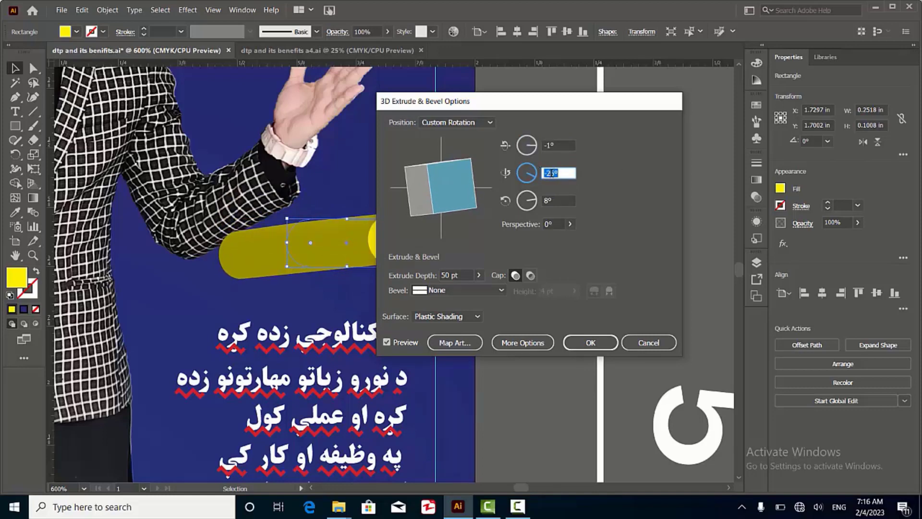
pyautogui.press('Up')
pyautogui.press('Up')
pyautogui.press('Up')
pyautogui.press('Up')
pyautogui.press('Up')
pyautogui.press('Up')
pyautogui.press('Up')
pyautogui.press('Up')
pyautogui.press('Up')
pyautogui.press('Up')
pyautogui.press('Up')
pyautogui.press('Up')
pyautogui.press('Up')
pyautogui.press('Up')
pyautogui.press('Up')
pyautogui.press('Up')
pyautogui.press('Up')
pyautogui.press('Up')
pyautogui.press('Up')
pyautogui.press('Up')
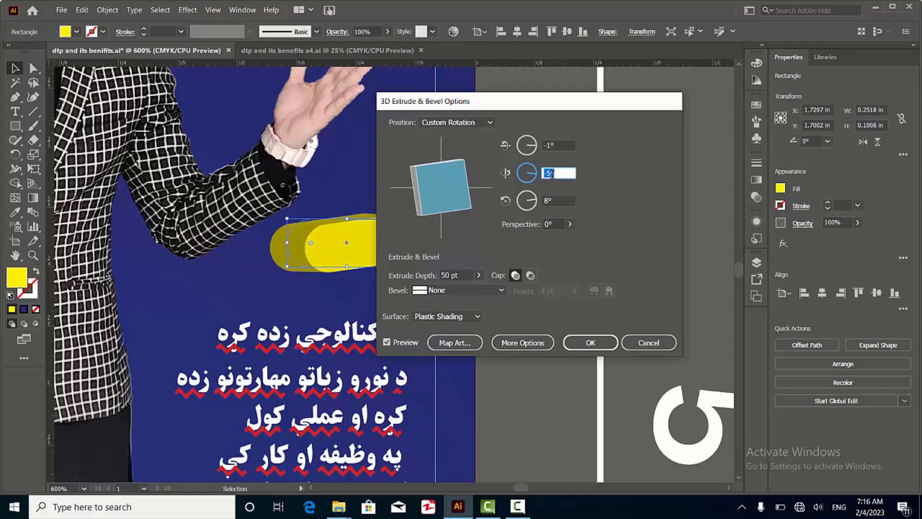
pyautogui.press('Up')
pyautogui.press('Up')
pyautogui.press('Up')
pyautogui.press('Up')
pyautogui.press('Up')
pyautogui.click(563, 199)
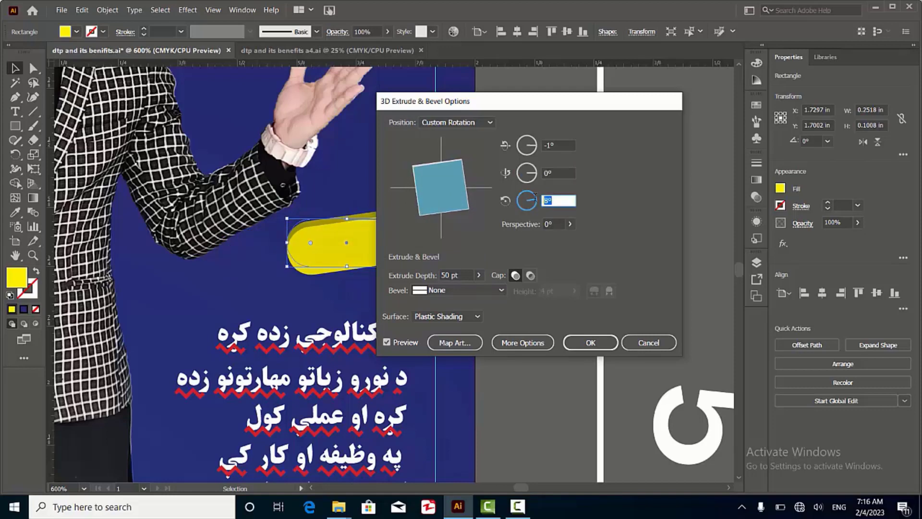
pyautogui.press('Down')
pyautogui.press('Down')
pyautogui.press('Down')
pyautogui.press('Down')
pyautogui.press('Down')
pyautogui.press('Down')
pyautogui.press('Down')
pyautogui.press('Down')
pyautogui.press('Down')
pyautogui.press('Down')
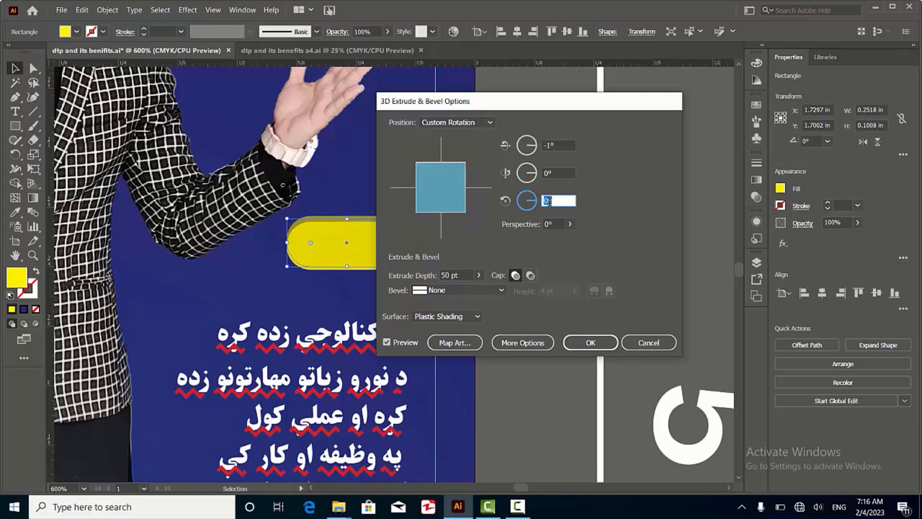
# Step: Give the pill's extrusion a Rounded bevel with a height of 2 pt
pyautogui.click(481, 291)
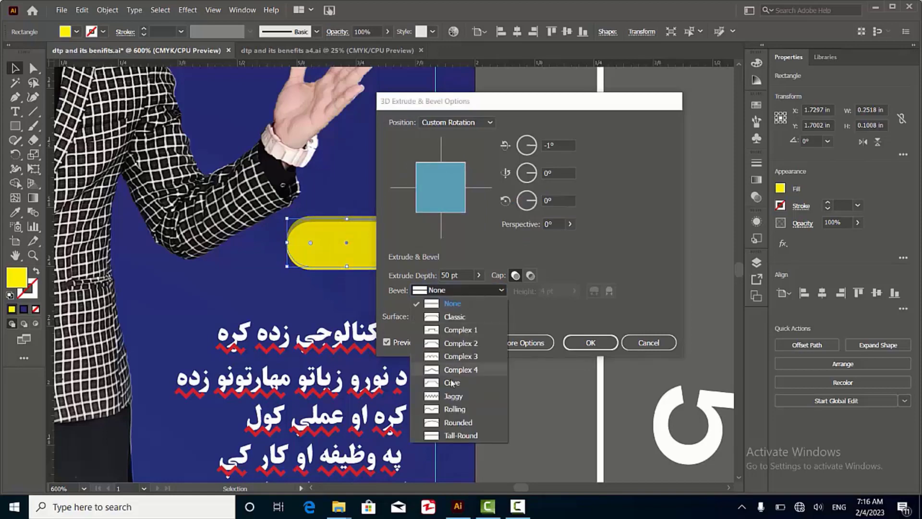
pyautogui.click(440, 416)
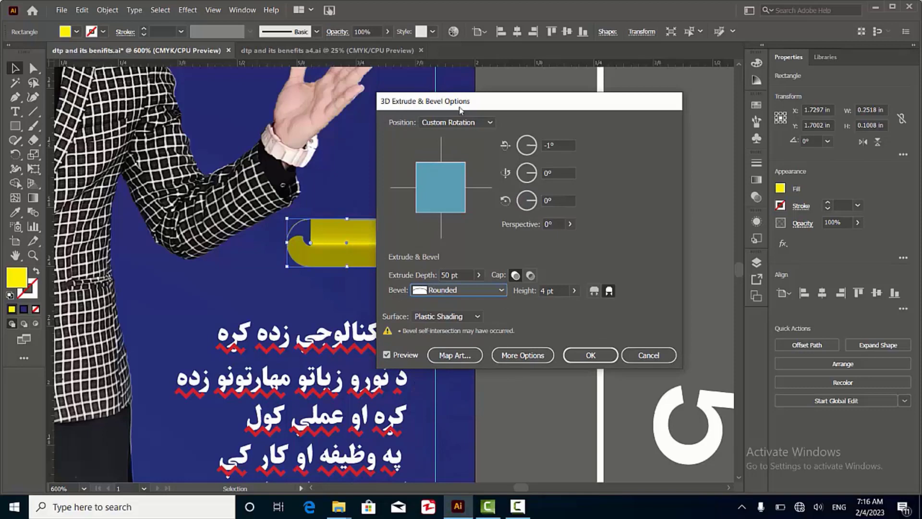
pyautogui.moveTo(459, 109); pyautogui.dragTo(546, 73)
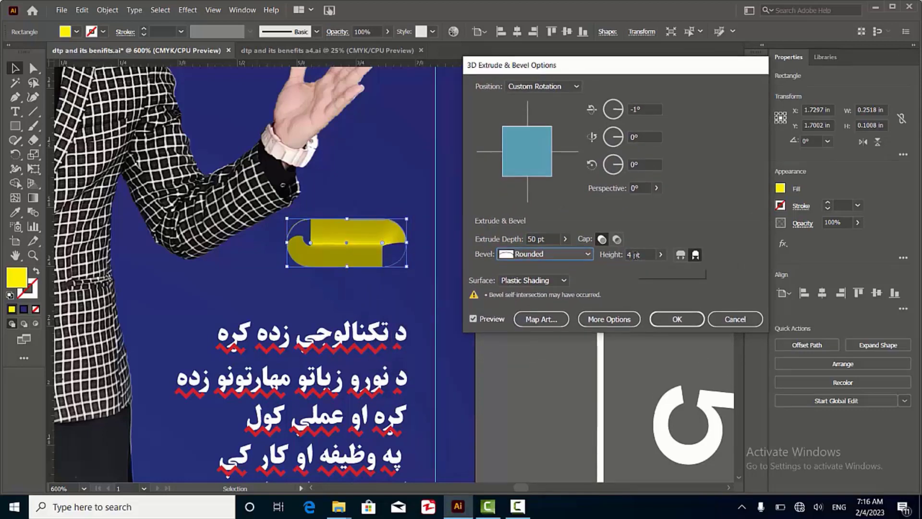
pyautogui.click(635, 255)
pyautogui.press('Down')
pyautogui.press('Down')
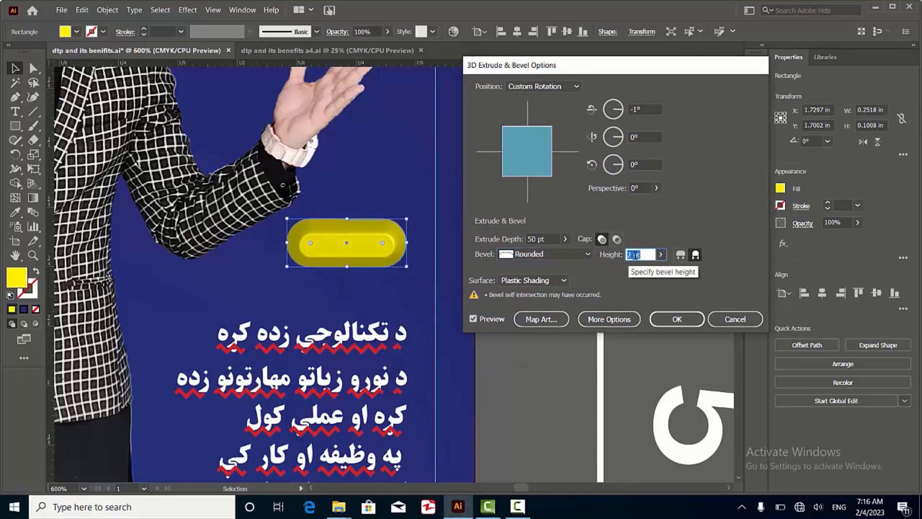
pyautogui.press('Down')
pyautogui.press('Up')
# Step: Set the pill's extrude depth to 5 pt and bevel height to 1 pt, apply the effect, and deselect the shape
pyautogui.doubleClick(530, 239)
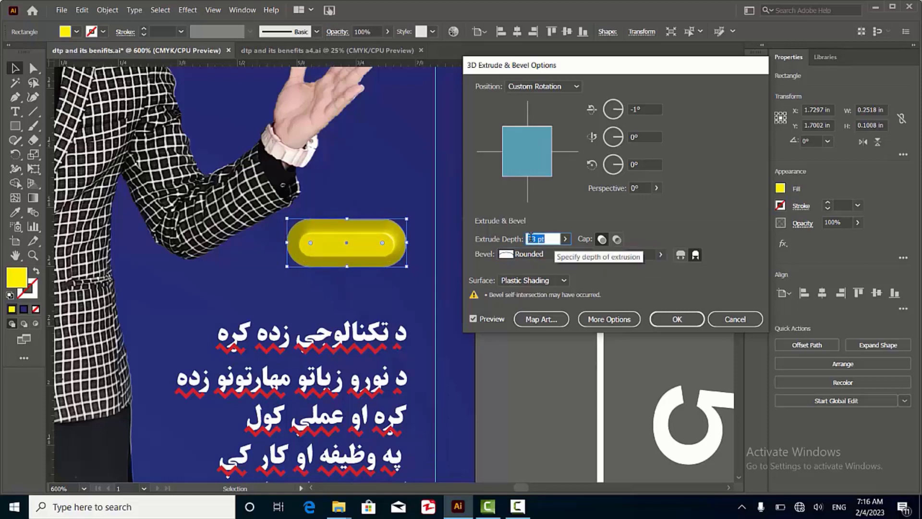
pyautogui.scroll(-20, 530, 239)
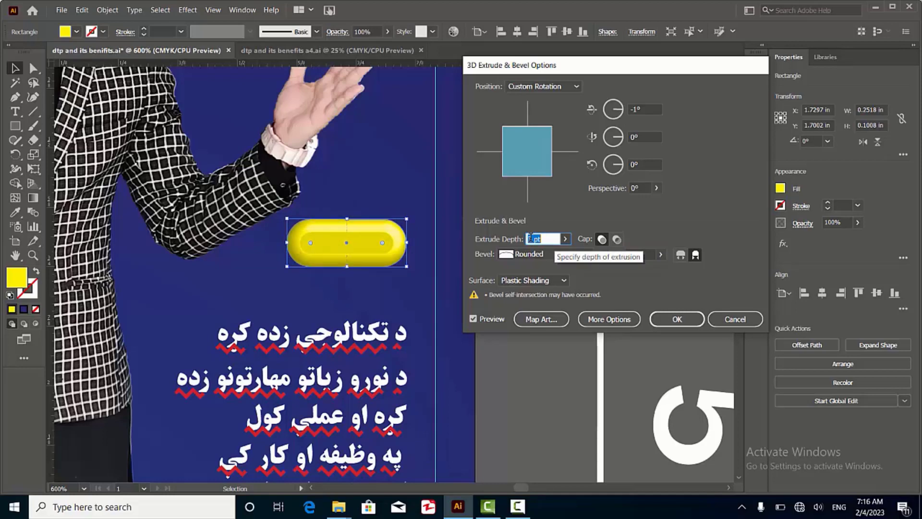
pyautogui.press('Up')
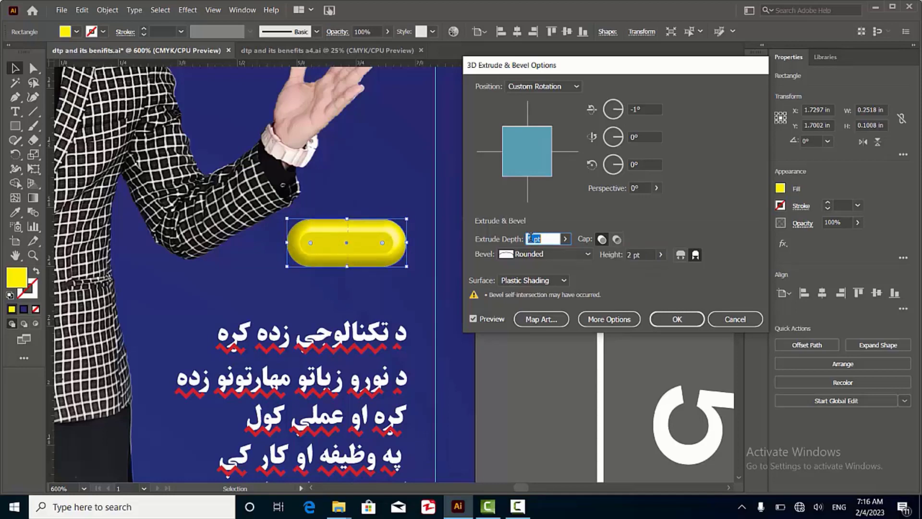
pyautogui.doubleClick(634, 255)
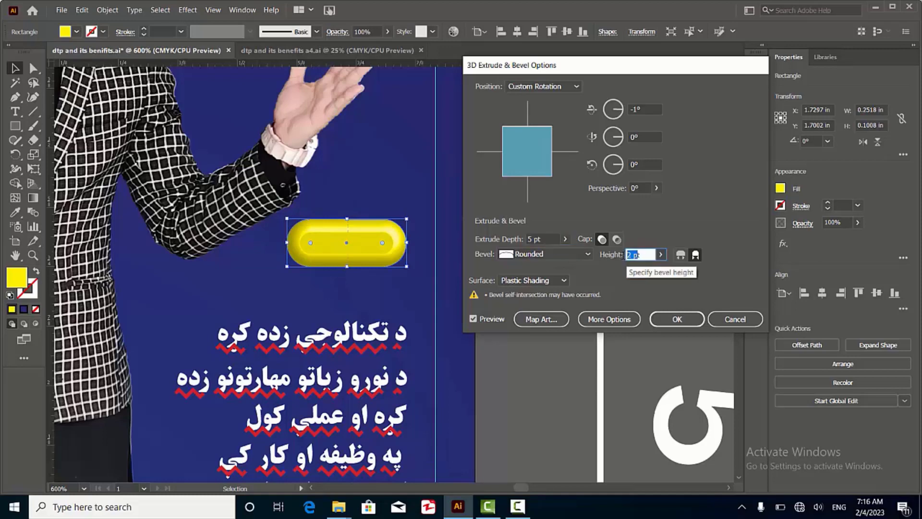
pyautogui.press('Down')
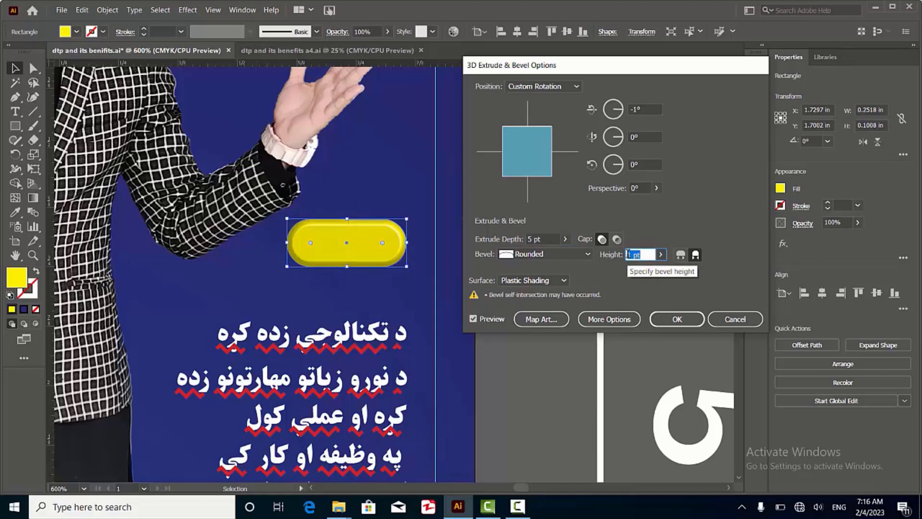
pyautogui.click(677, 319)
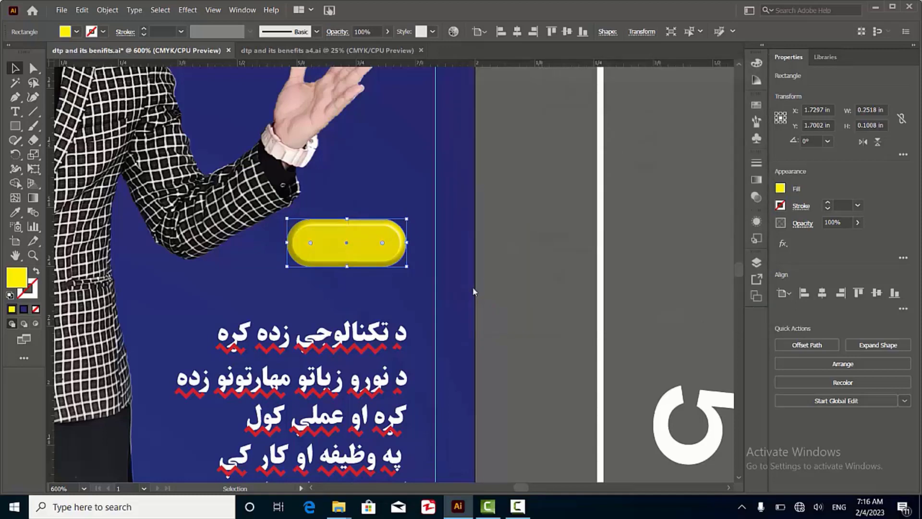
pyautogui.click(515, 320)
# Step: Examine the whole banner to judge how the 3D pill fits with the presenter, logos and text
pyautogui.scroll(-3, 479, 185)
pyautogui.scroll(-3, 418, 187)
pyautogui.scroll(2, 356, 199)
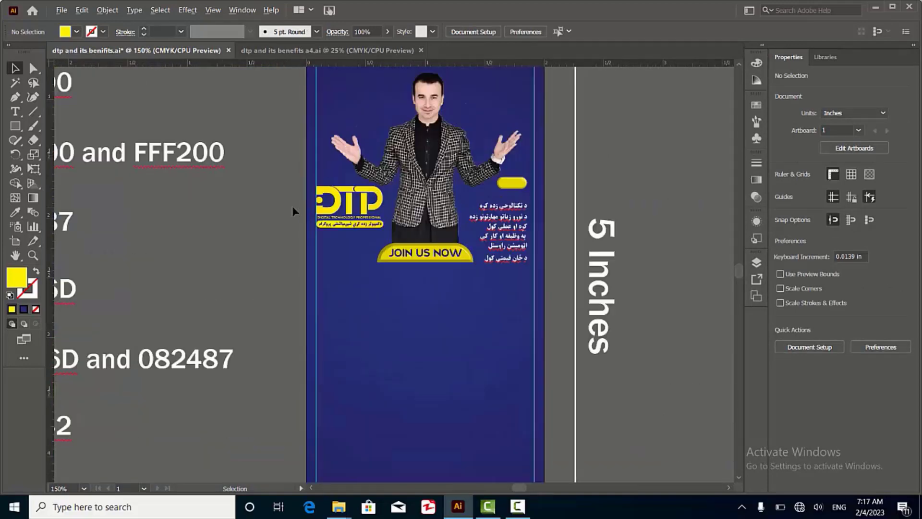
pyautogui.scroll(3, 293, 207)
pyautogui.scroll(-2, 294, 211)
pyautogui.scroll(1, 462, 216)
pyautogui.scroll(1, 385, 226)
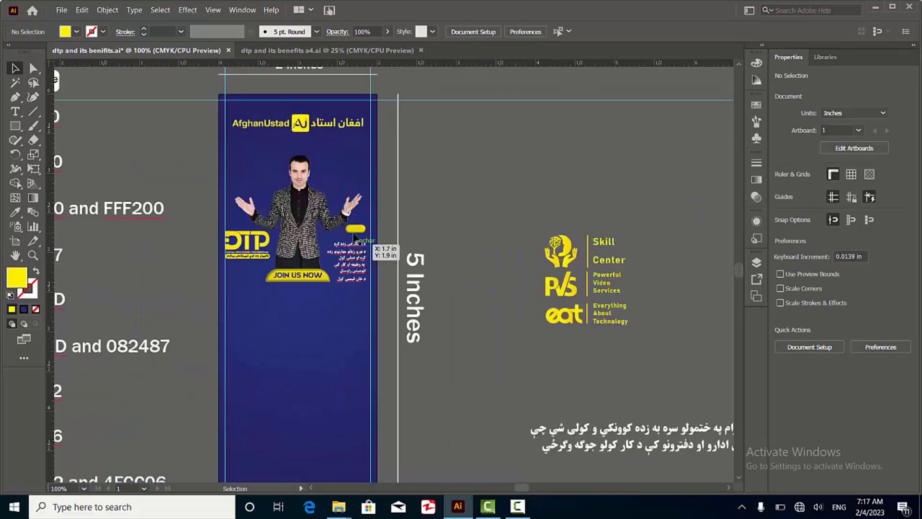
pyautogui.scroll(-2, 355, 235)
pyautogui.scroll(2, 378, 212)
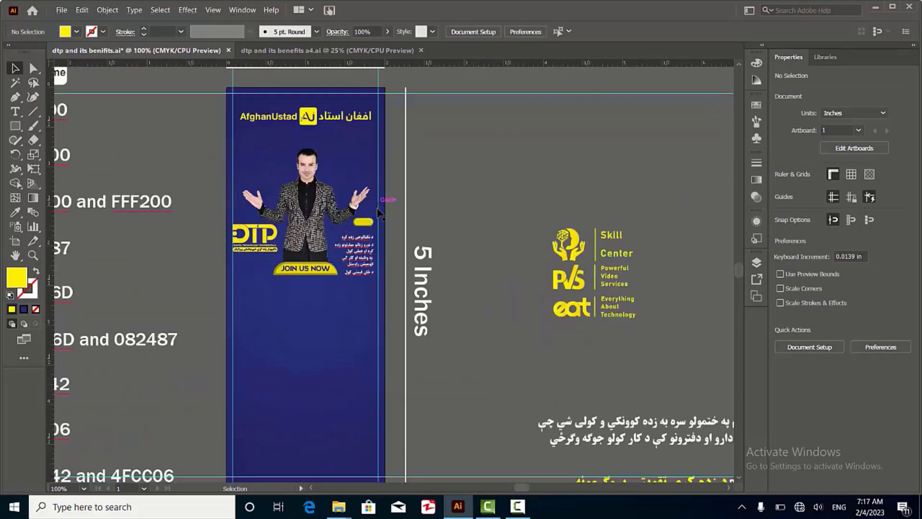
# Step: Ungroup the Pashto text lines beside the presenter and place a copy of the first line over the yellow pill
pyautogui.scroll(3, 378, 213)
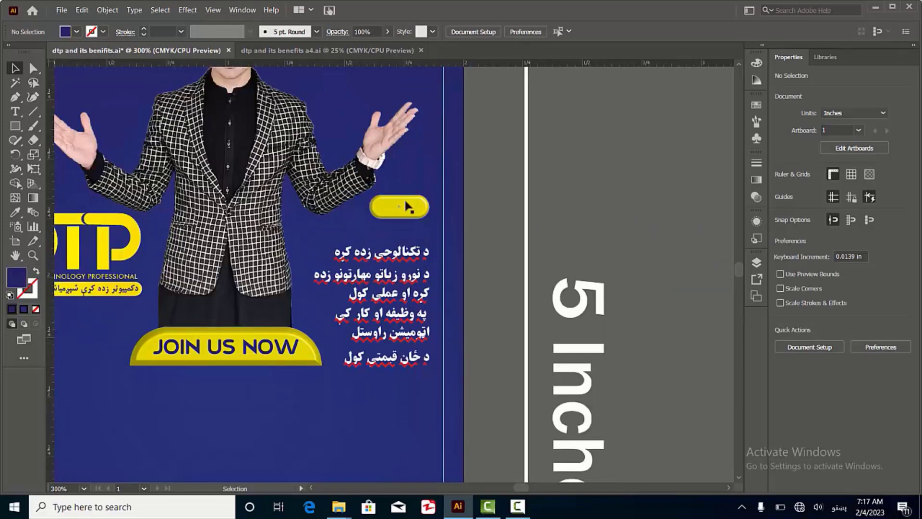
pyautogui.click(409, 255)
pyautogui.rightClick(406, 256)
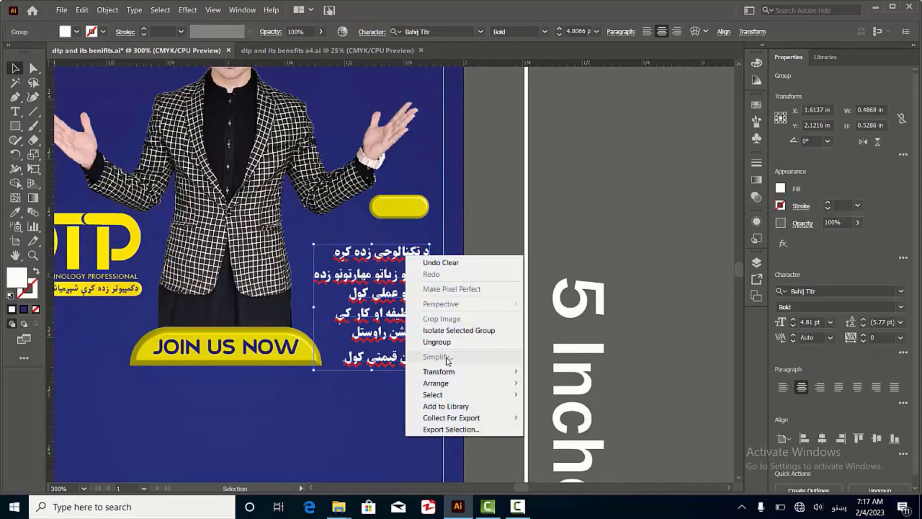
pyautogui.click(438, 341)
pyautogui.click(438, 331)
pyautogui.moveTo(395, 259); pyautogui.dragTo(394, 213)
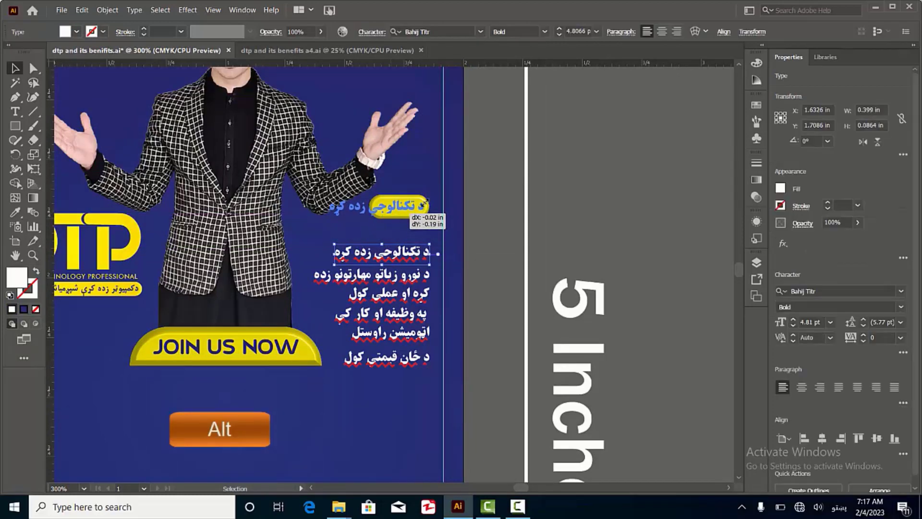
# Step: Bring the copied Pashto text line to the front, above the yellow pill
pyautogui.scroll(3, 397, 213)
pyautogui.scroll(1, 399, 212)
pyautogui.rightClick(275, 225)
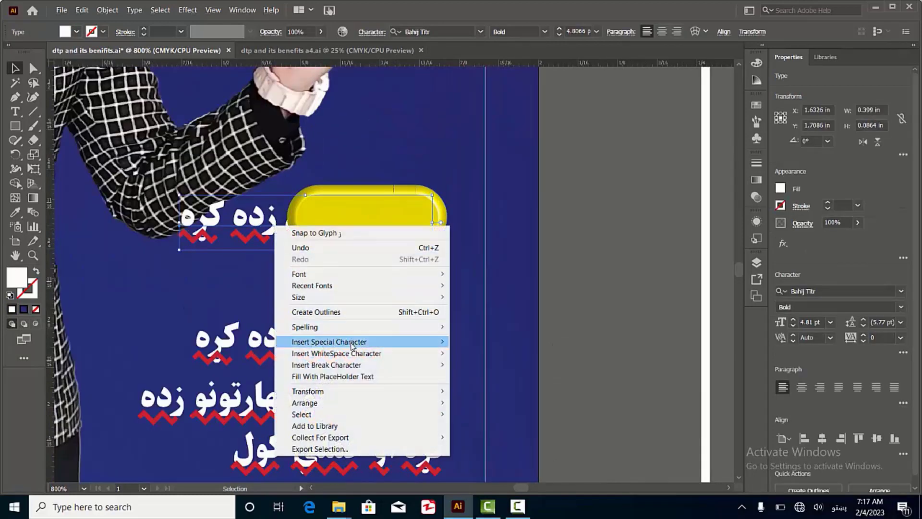
pyautogui.moveTo(359, 403)
pyautogui.click(473, 402)
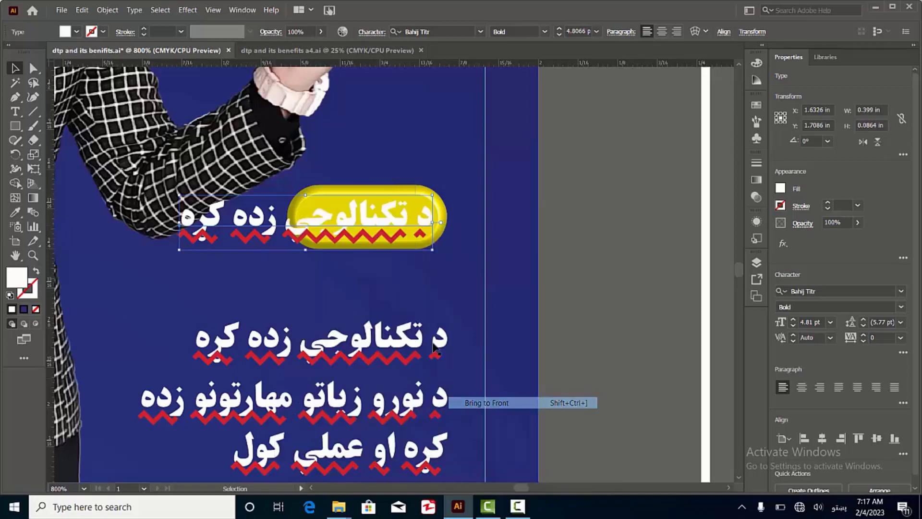
# Step: Replace the copied line's wording with "فایدې" and finish editing the text
pyautogui.scroll(1, 333, 249)
pyautogui.doubleClick(330, 219)
pyautogui.hotkey('ctrl', 'a')
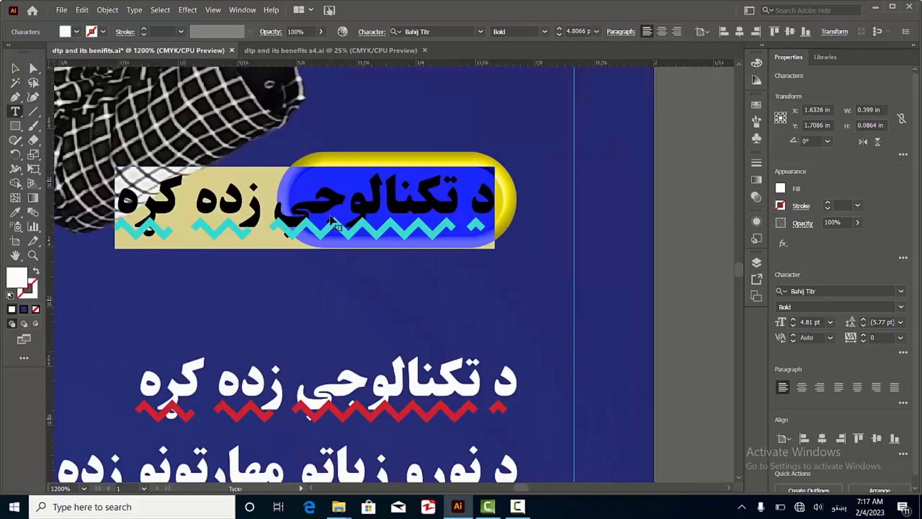
pyautogui.write('فای')
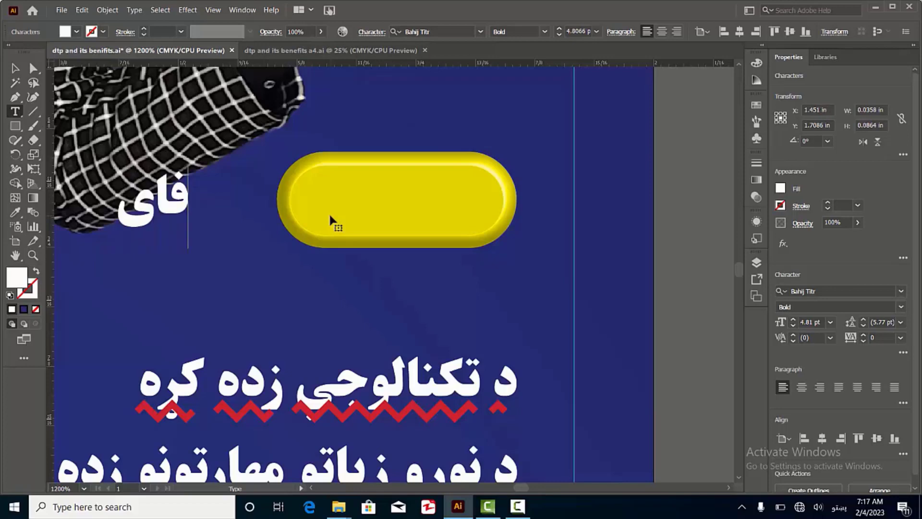
pyautogui.write('دې')
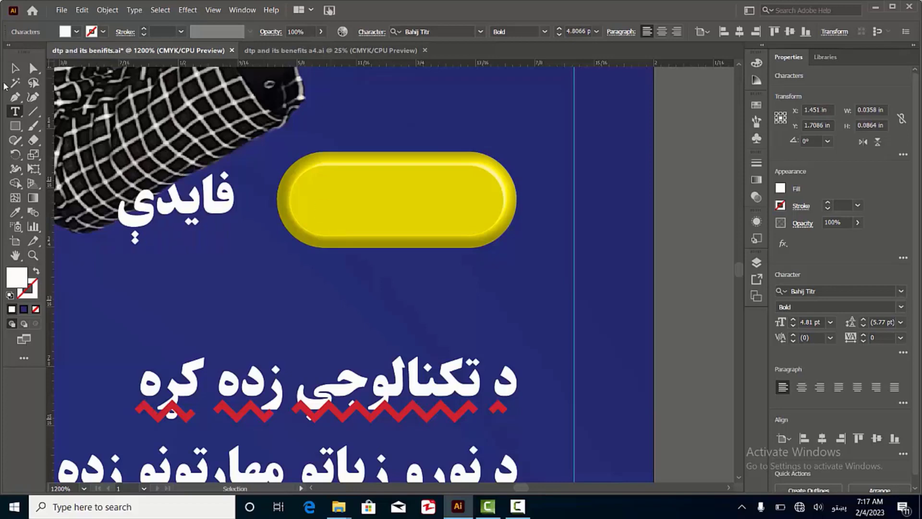
pyautogui.press('Escape')
# Step: Colour the "فایدې" text dark blue by sampling the 03086D swatch with the Eyedropper
pyautogui.scroll(-5, 370, 197)
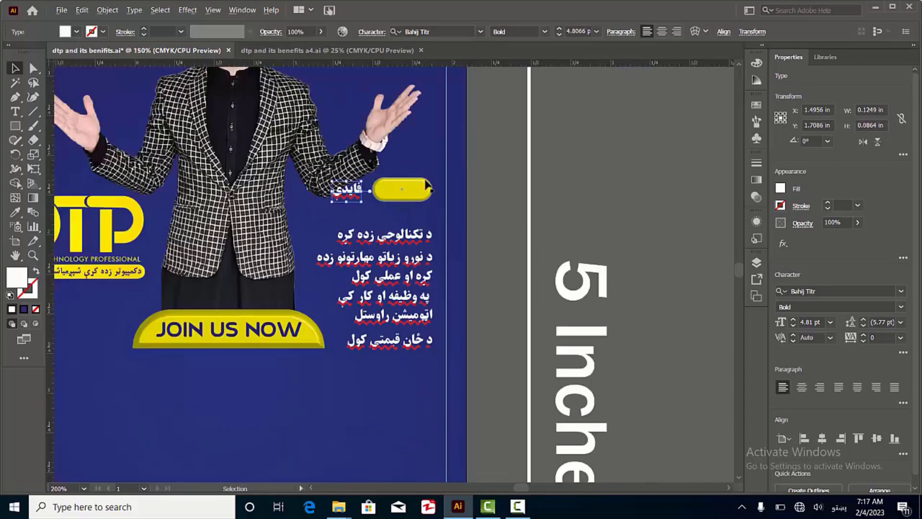
pyautogui.click(20, 211)
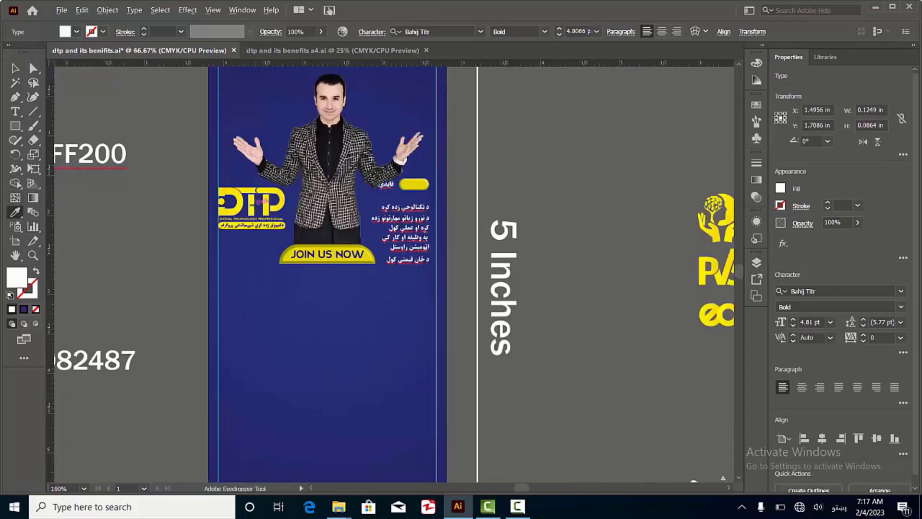
pyautogui.scroll(-3, 253, 203)
pyautogui.scroll(2, 84, 228)
pyautogui.click(68, 249)
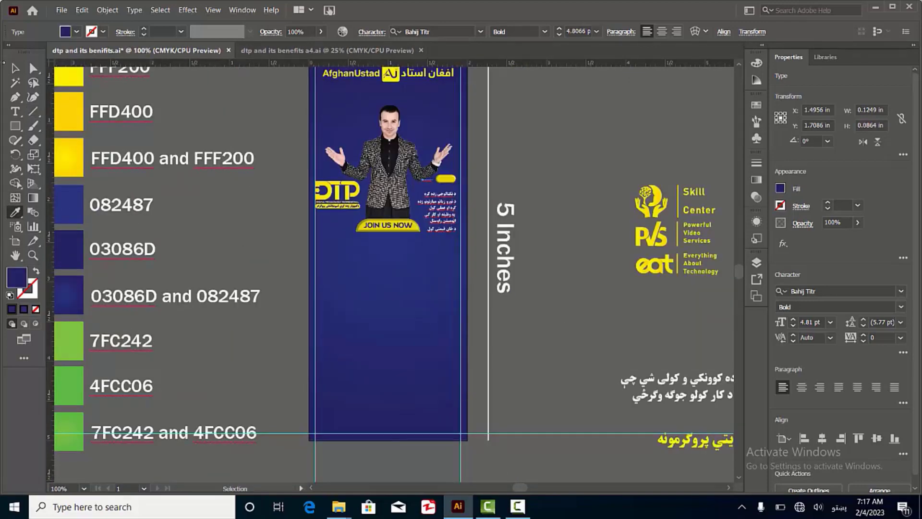
# Step: Move the dark blue "فایدې" text onto the yellow pill and fine-tune its position at the pill's centre
pyautogui.click(14, 68)
pyautogui.scroll(8, 445, 178)
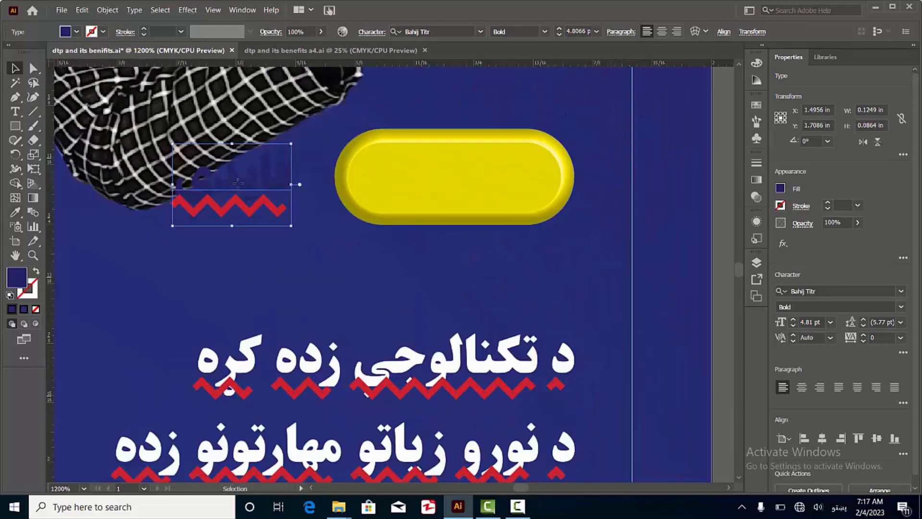
pyautogui.moveTo(237, 183); pyautogui.dragTo(480, 195)
pyautogui.scroll(1, 466, 181)
pyautogui.scroll(1, 465, 188)
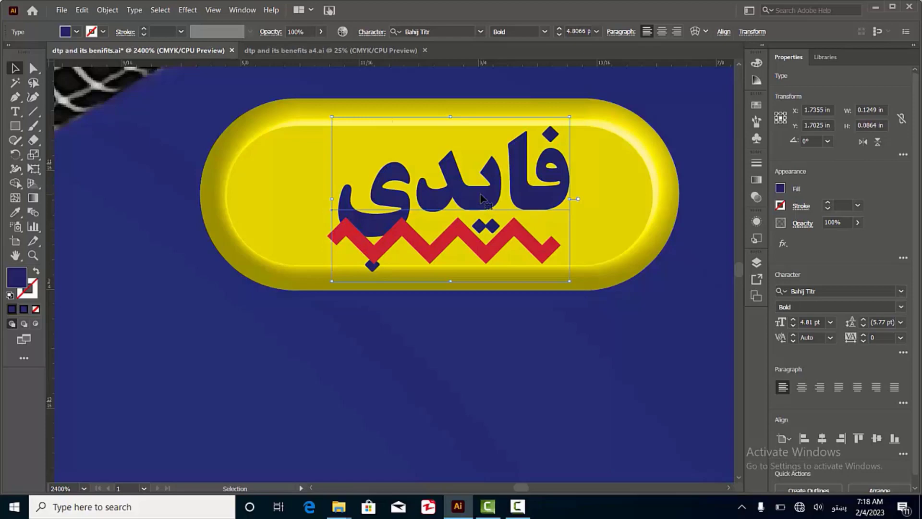
pyautogui.moveTo(480, 194); pyautogui.dragTo(477, 192)
pyautogui.scroll(-3, 378, 141)
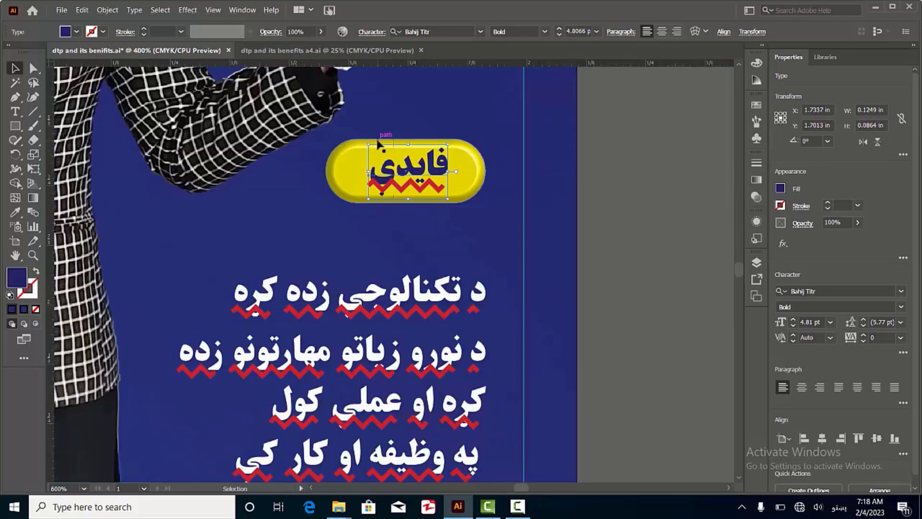
pyautogui.scroll(-2, 378, 143)
pyautogui.click(502, 220)
pyautogui.scroll(-1, 433, 154)
pyautogui.scroll(2, 411, 152)
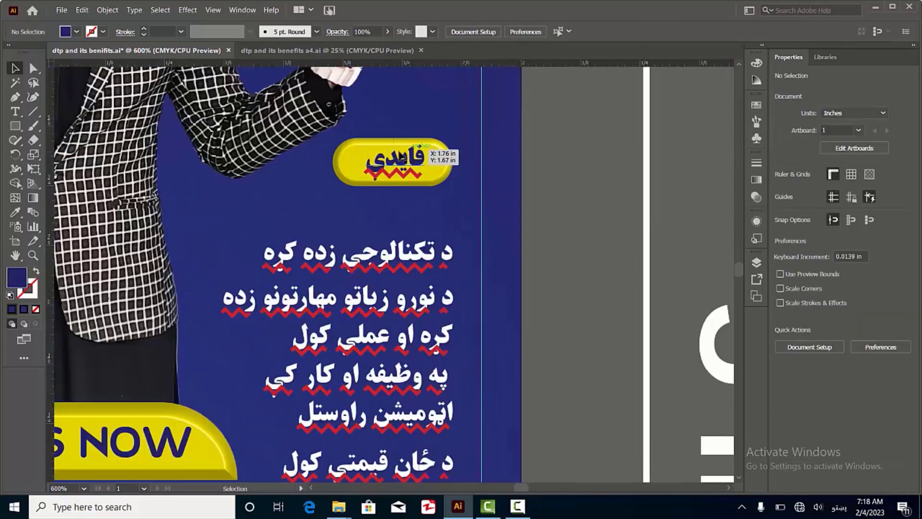
# Step: Narrow the yellow pill behind "فایدې" from its outer end to about 0.23 in wide and deselect it
pyautogui.click(360, 156)
pyautogui.moveTo(333, 162); pyautogui.dragTo(344, 162)
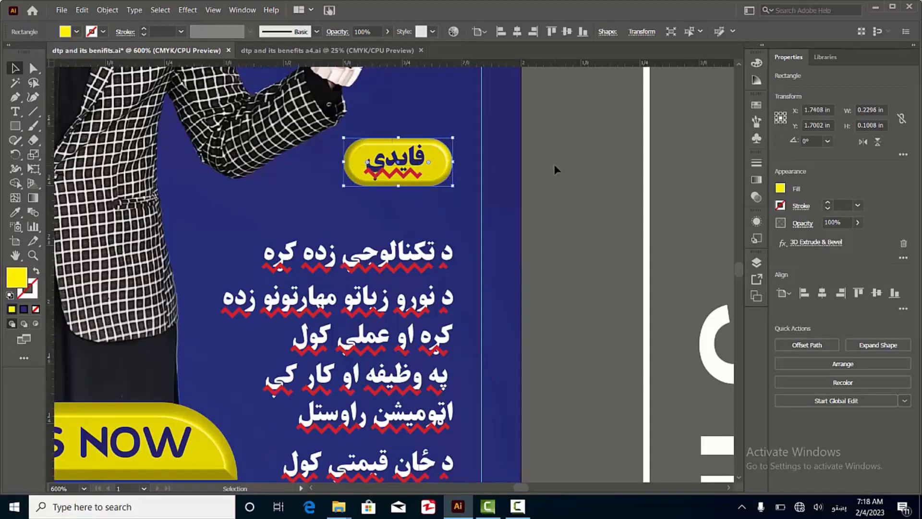
pyautogui.hotkey('ctrl', 'shift', 'a')
pyautogui.hotkey('ctrl', '-')
pyautogui.hotkey('ctrl', '-')
pyautogui.hotkey('ctrl', '-')
pyautogui.hotkey('ctrl', '-')
pyautogui.hotkey('ctrl', '-')
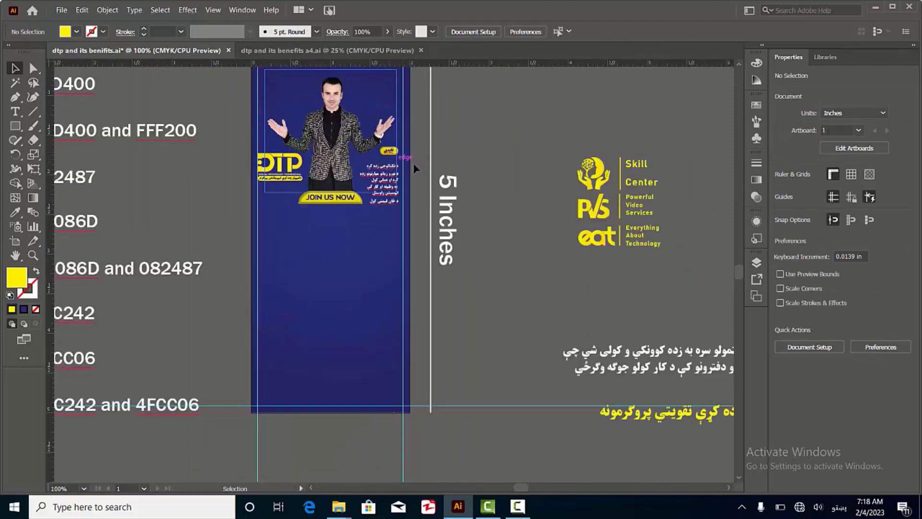
# Step: Turn off Auto Spell Check from within the "فایدې" text and finish editing it
pyautogui.scroll(2, 413, 164)
pyautogui.scroll(1, 397, 158)
pyautogui.scroll(3, 390, 189)
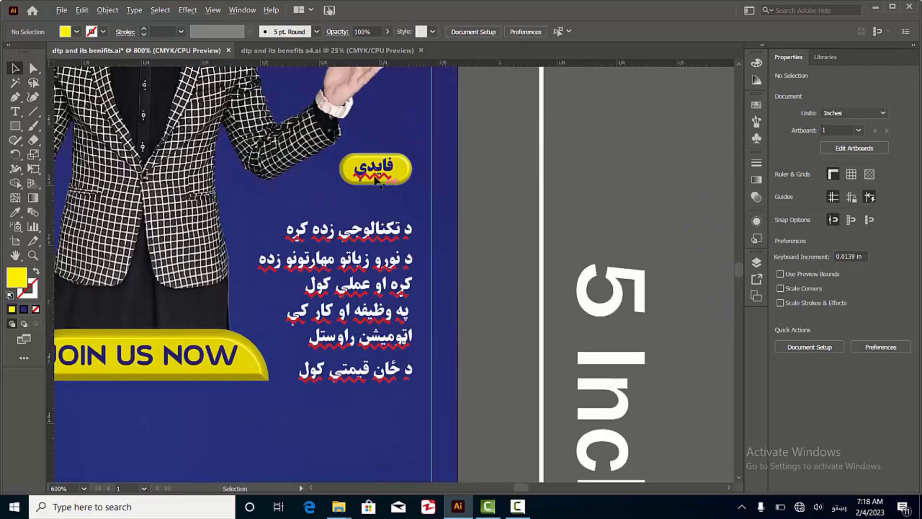
pyautogui.scroll(1, 376, 181)
pyautogui.doubleClick(373, 174)
pyautogui.rightClick(374, 174)
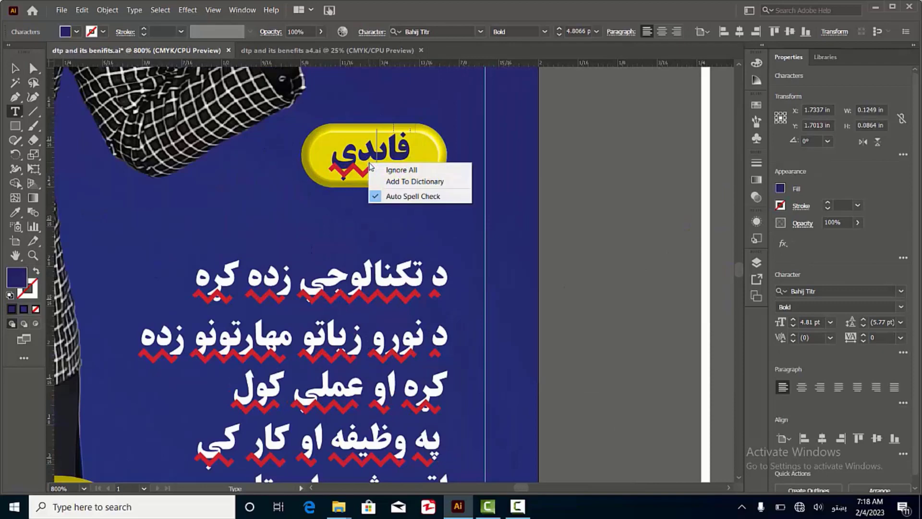
pyautogui.click(413, 196)
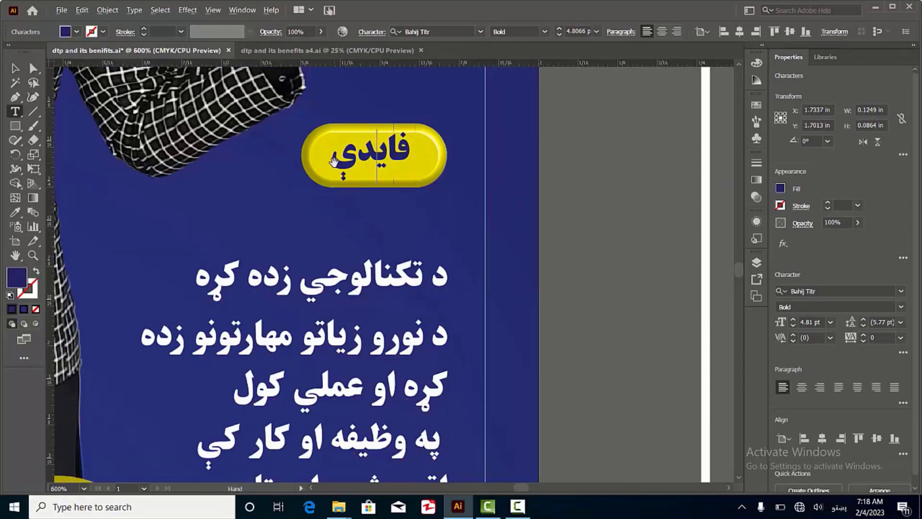
pyautogui.scroll(-1, 334, 162)
pyautogui.press('Escape')
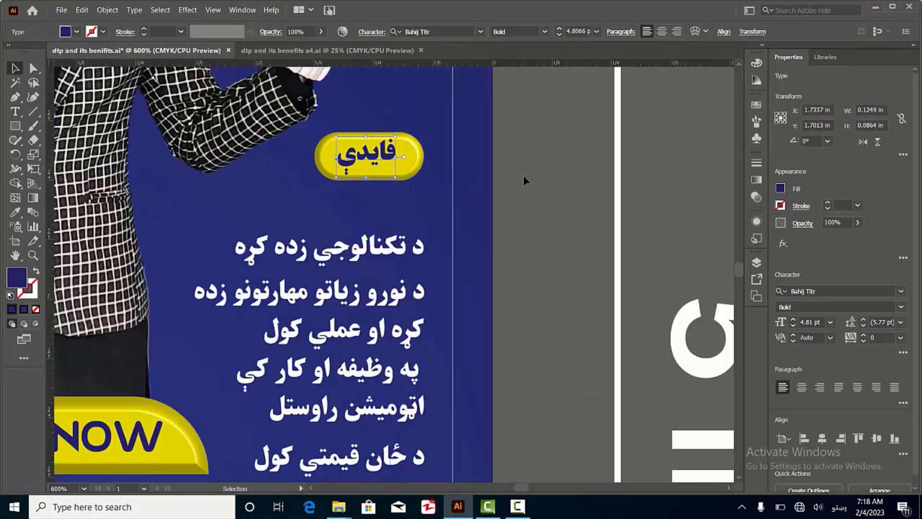
pyautogui.click(524, 178)
pyautogui.scroll(-3, 379, 153)
pyautogui.scroll(-2, 374, 152)
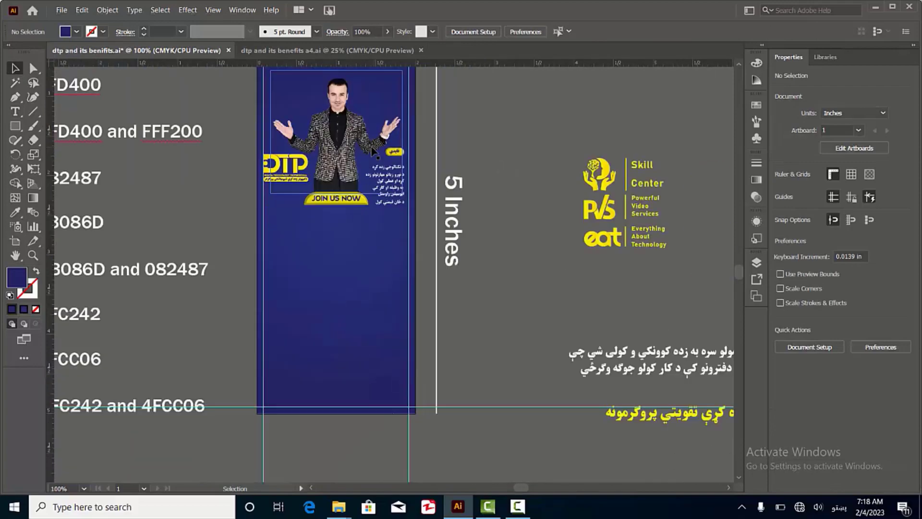
pyautogui.scroll(5, 373, 152)
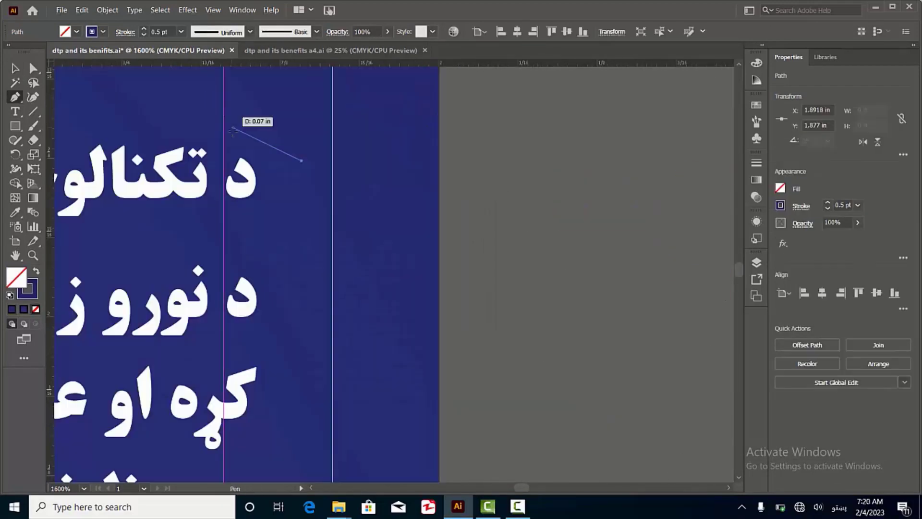
pyautogui.scroll(1, 233, 131)
pyautogui.scroll(-3, 434, 195)
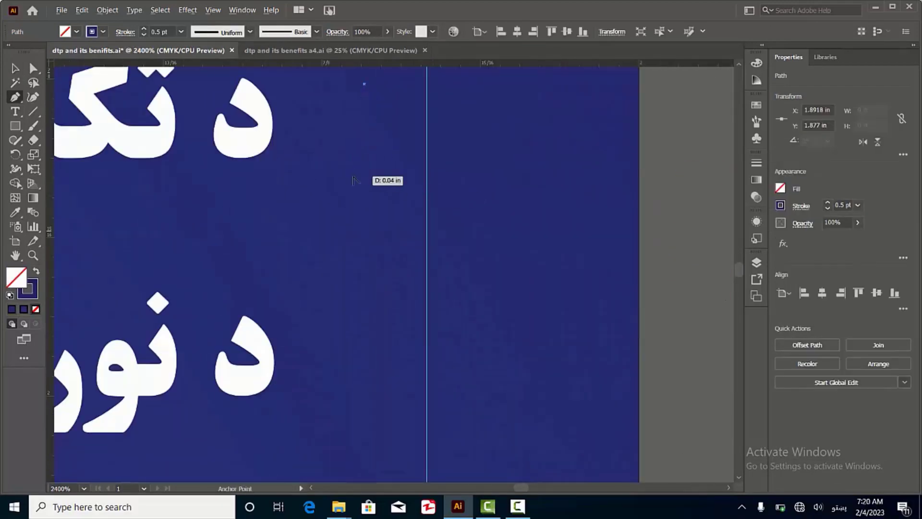
pyautogui.scroll(-3, 357, 159)
pyautogui.scroll(2, 355, 166)
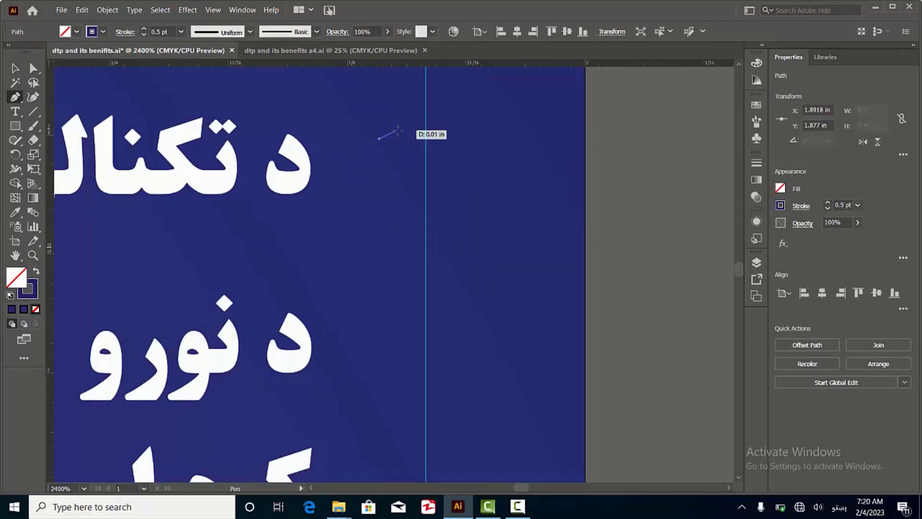
pyautogui.click(425, 119)
pyautogui.hotkey('ctrl', 'z')
pyautogui.hotkey('ctrl', 'z')
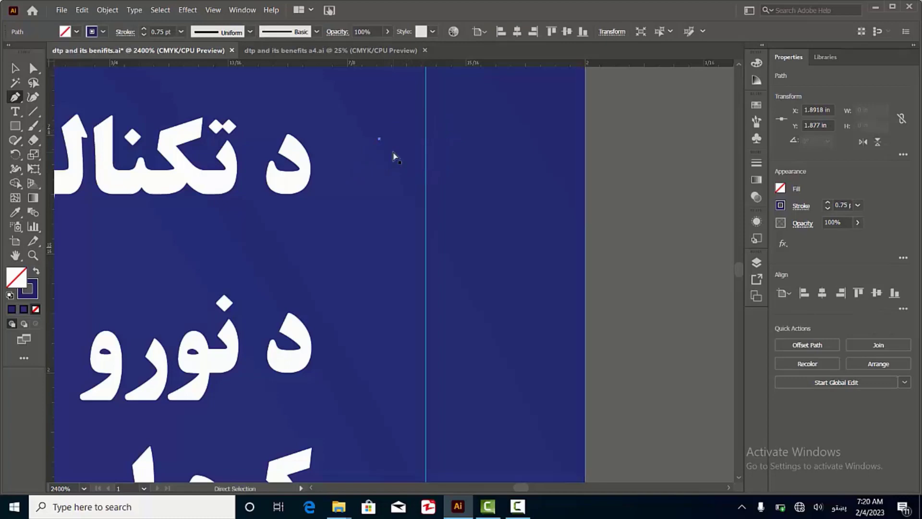
pyautogui.keyDown('ctrl'); pyautogui.click(406, 131); pyautogui.keyUp('ctrl')
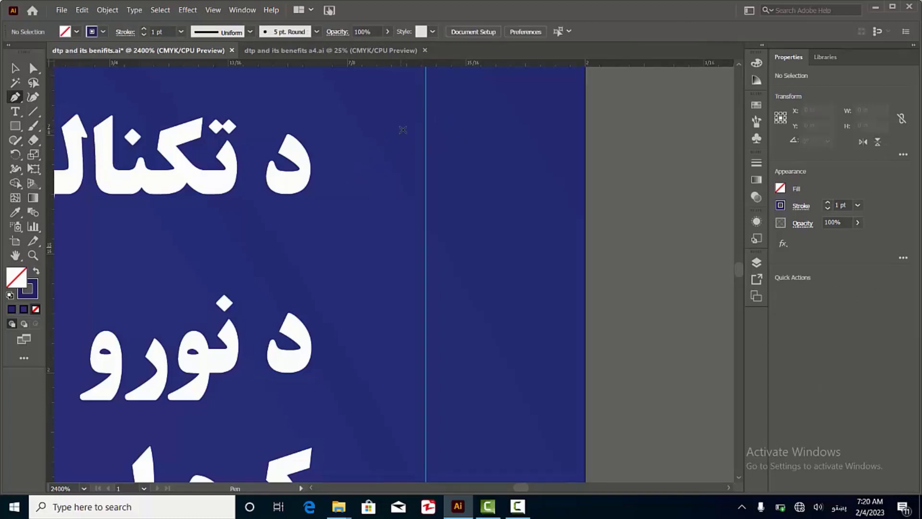
# Step: Draw a closed checkmark about 0.038 by 0.036 in beside the first Pashto line with the Pen tool, using a 0.5 pt stroke
pyautogui.click(417, 121)
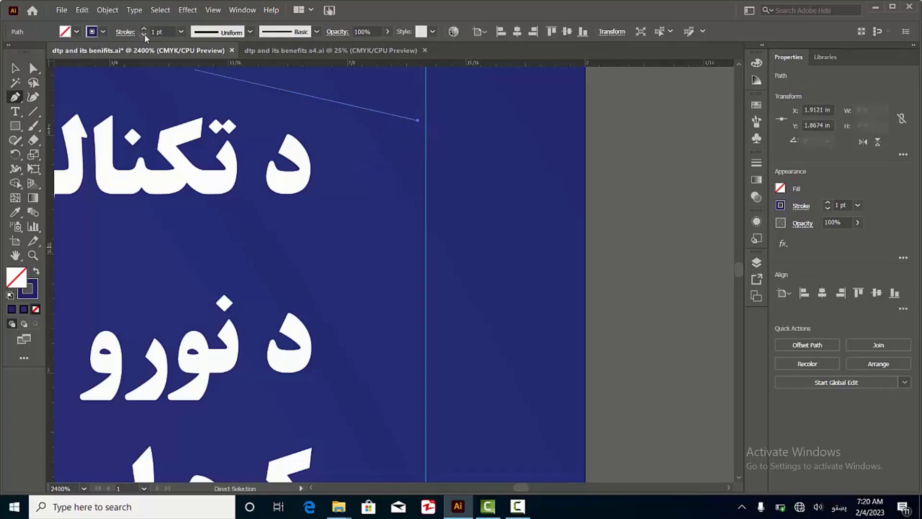
pyautogui.click(144, 34)
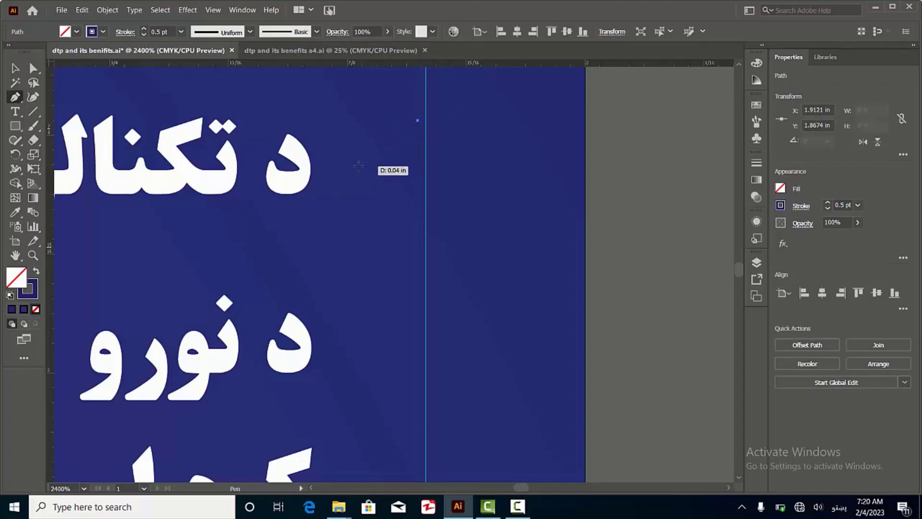
pyautogui.click(379, 153)
pyautogui.click(372, 172)
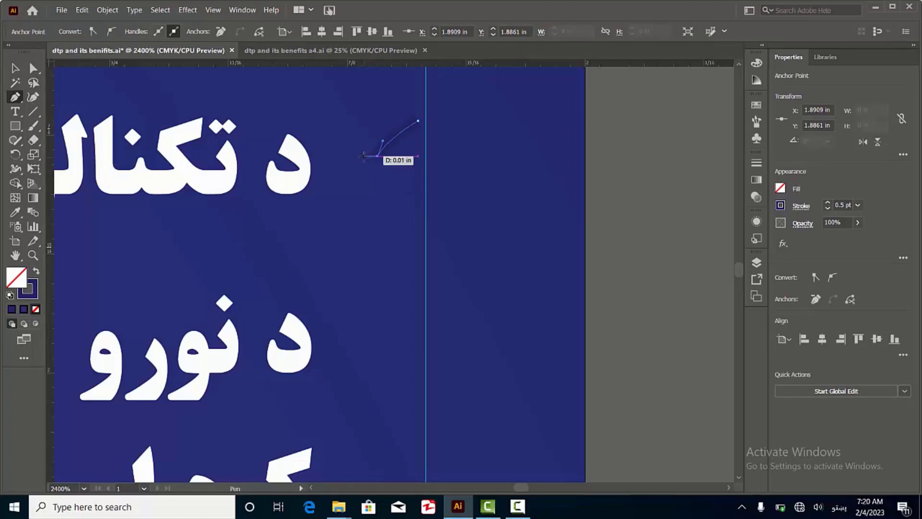
pyautogui.click(364, 156)
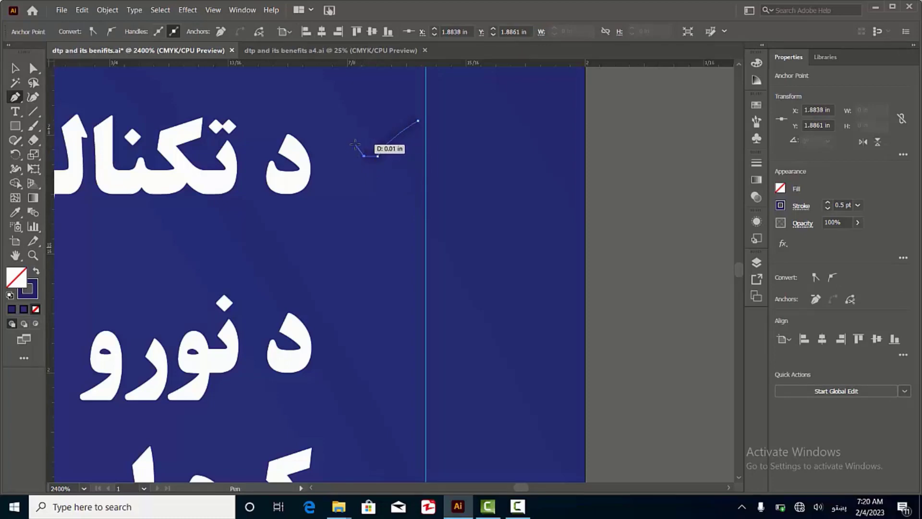
pyautogui.click(355, 144)
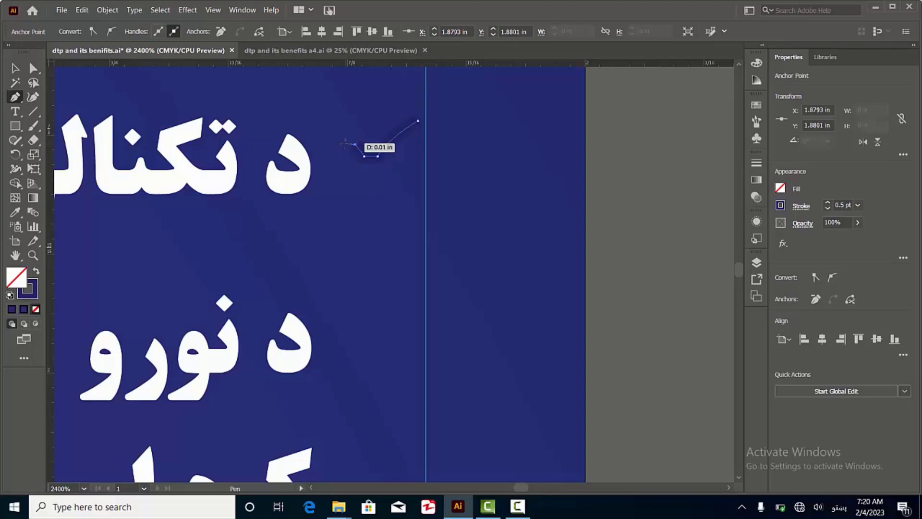
pyautogui.click(345, 144)
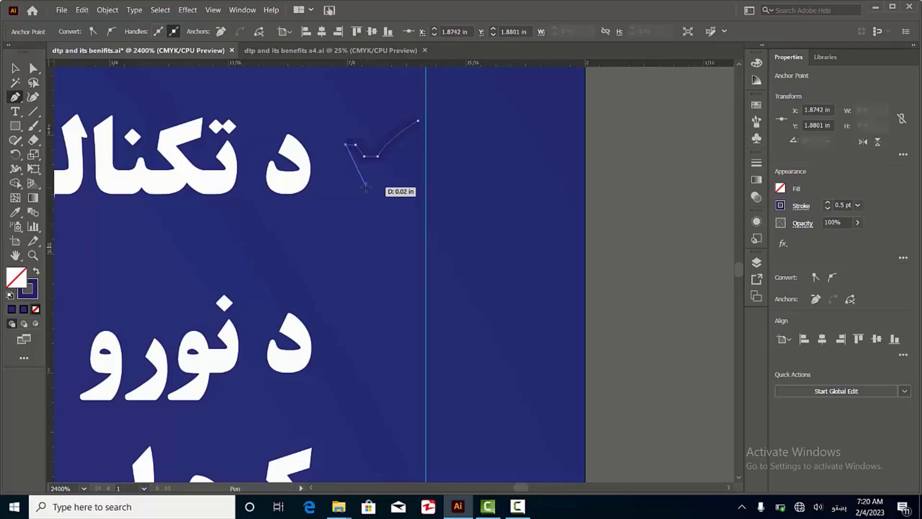
pyautogui.click(366, 187)
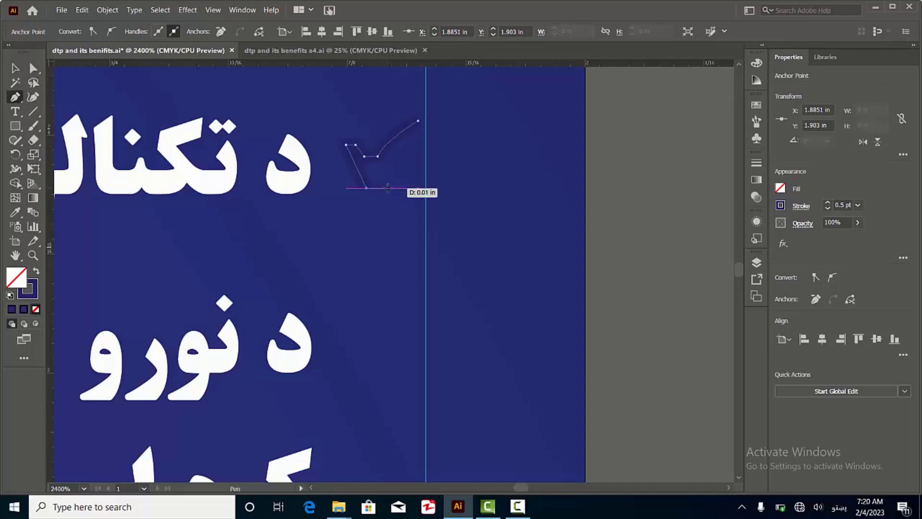
pyautogui.click(385, 188)
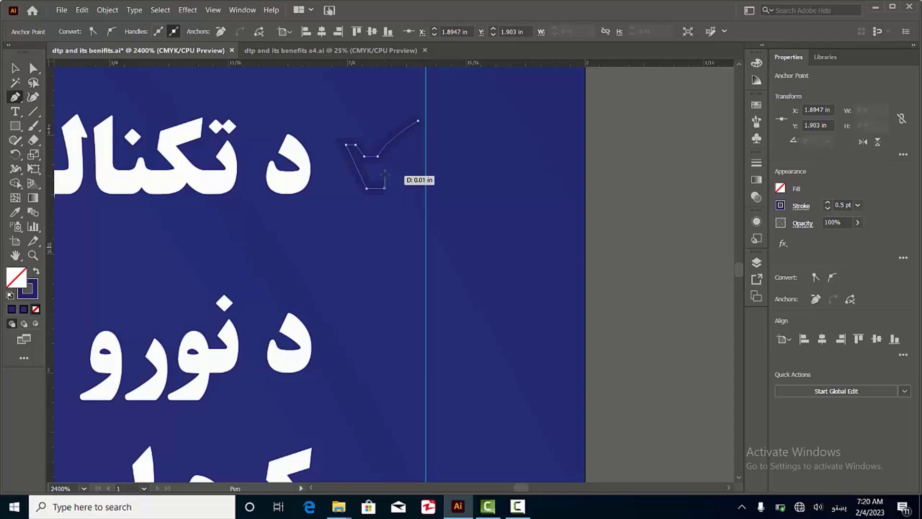
pyautogui.click(384, 170)
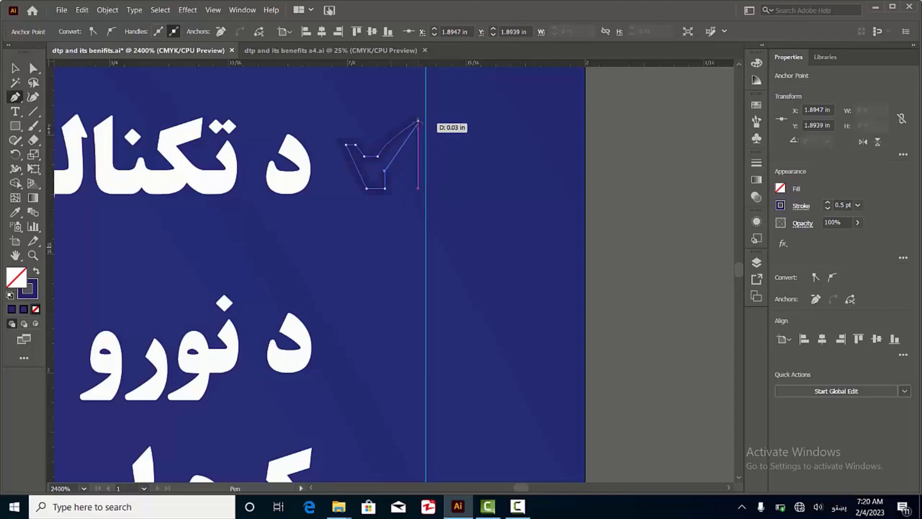
pyautogui.click(418, 121)
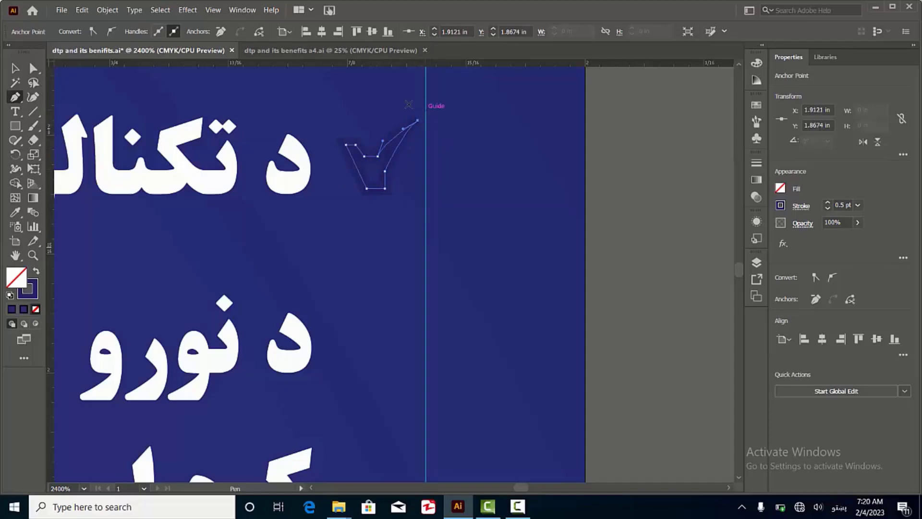
# Step: Fill the checkmark green by sampling the 4FCC06 swatch with the Eyedropper, and reselect the checkmark
pyautogui.click(14, 69)
pyautogui.scroll(-8, 425, 188)
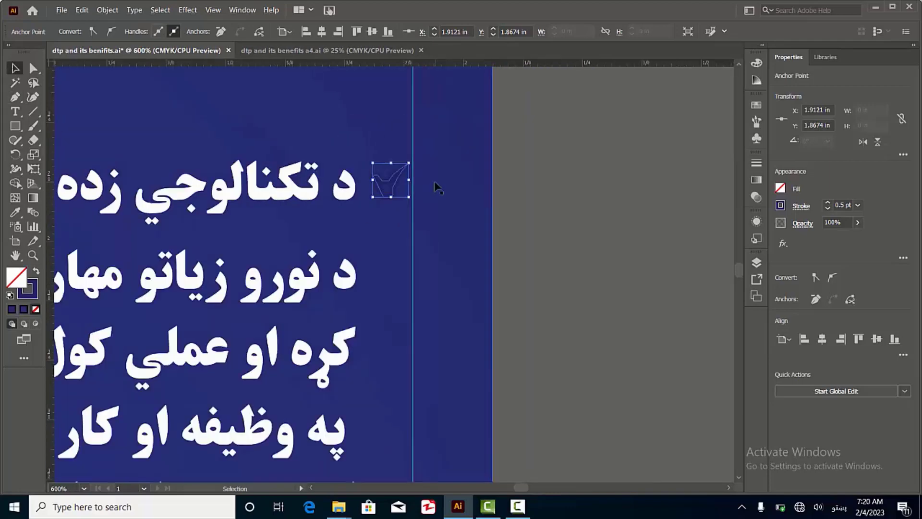
pyautogui.scroll(-5, 328, 189)
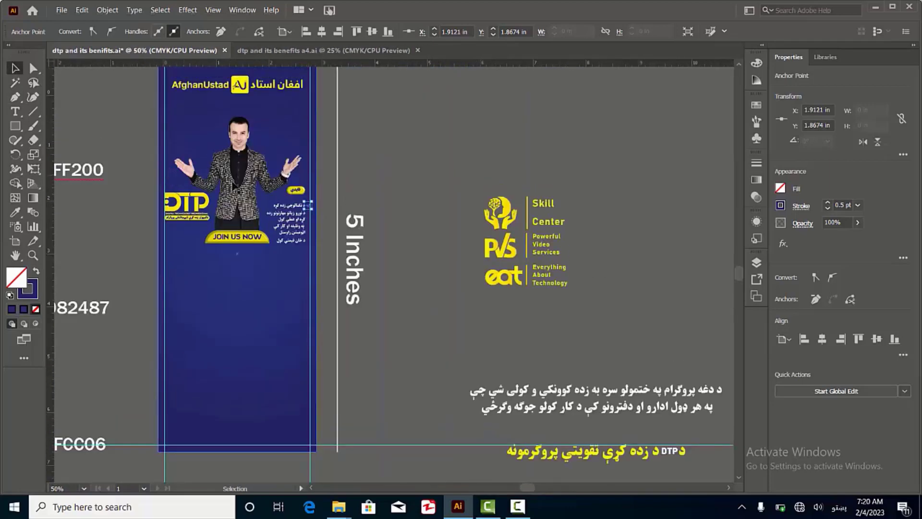
pyautogui.scroll(1, 82, 212)
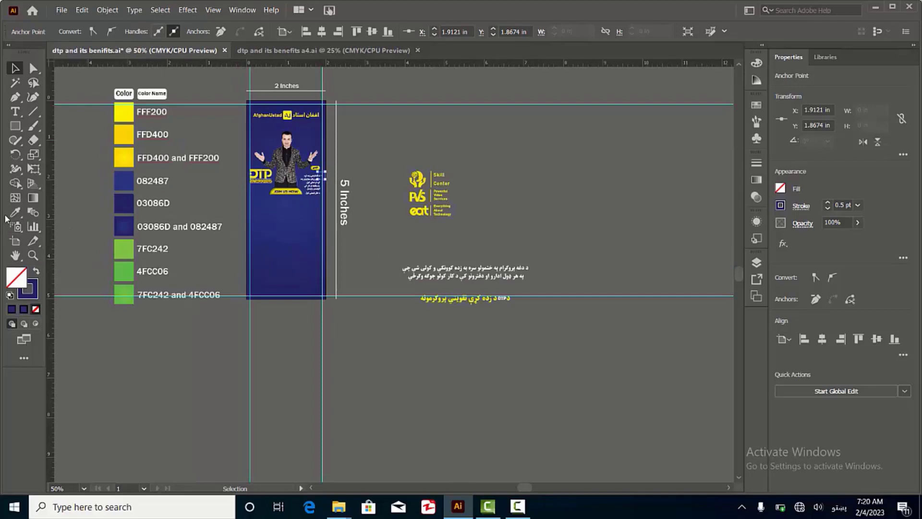
pyautogui.click(15, 211)
pyautogui.click(131, 273)
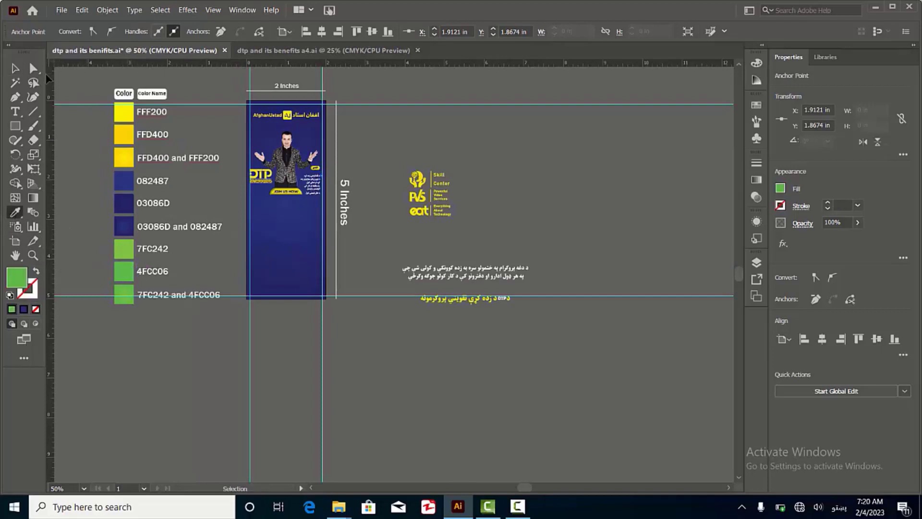
pyautogui.click(352, 156)
pyautogui.scroll(4, 336, 173)
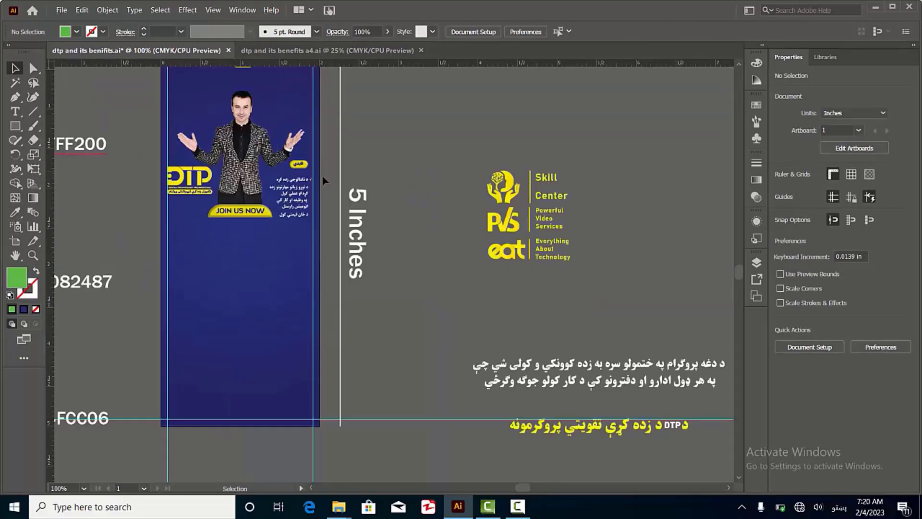
pyautogui.scroll(8, 309, 185)
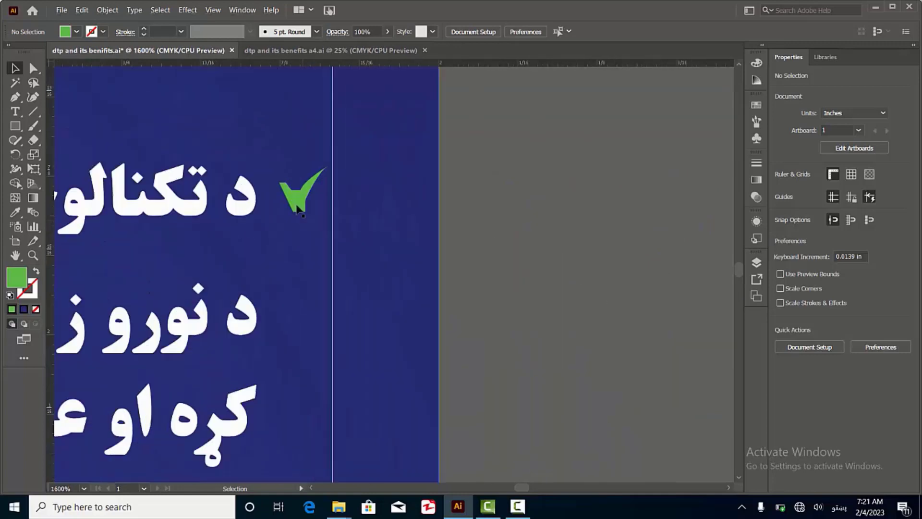
pyautogui.scroll(3, 298, 209)
pyautogui.click(297, 206)
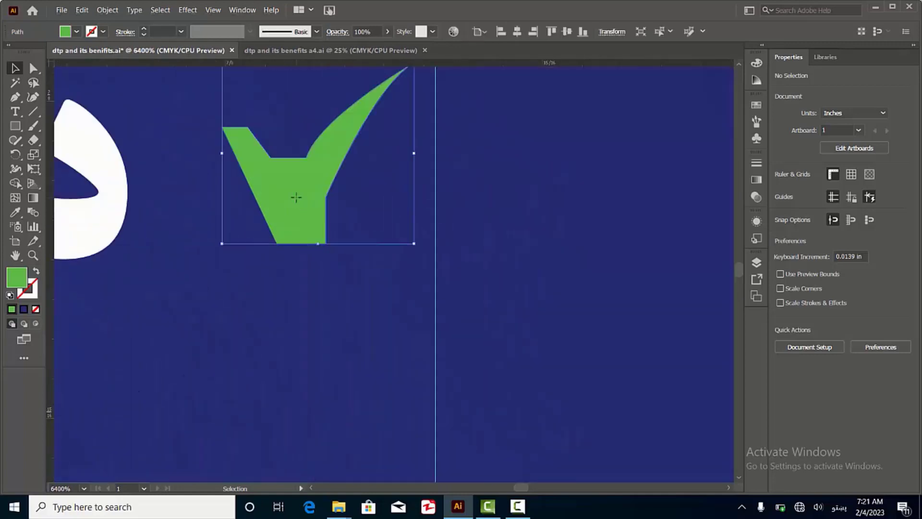
pyautogui.scroll(1, 288, 185)
pyautogui.click(32, 67)
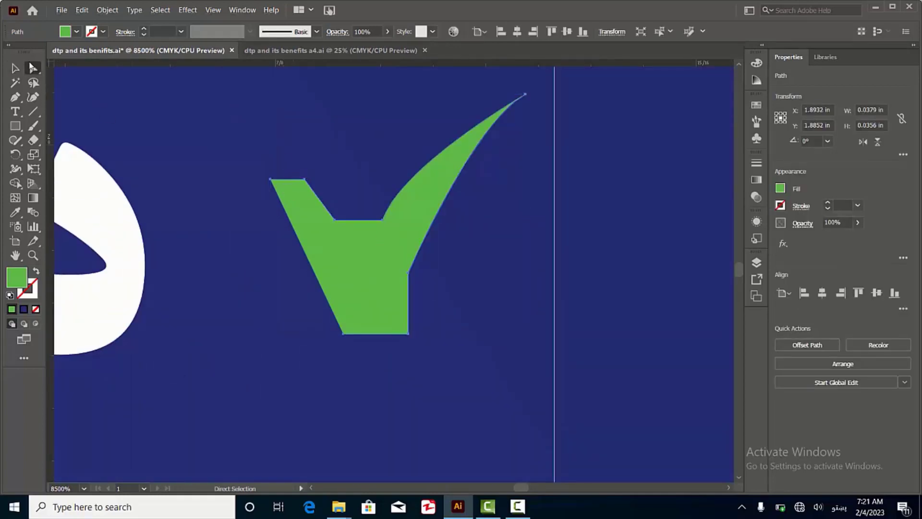
pyautogui.click(383, 219)
pyautogui.scroll(1, 381, 220)
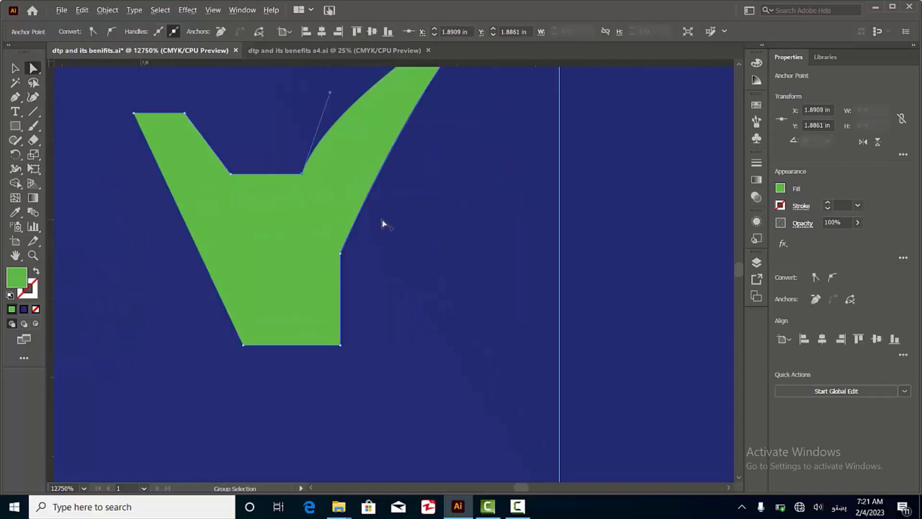
pyautogui.moveTo(305, 308); pyautogui.dragTo(301, 302)
pyautogui.scroll(-1, 321, 178)
pyautogui.hotkey('ctrl', 'z')
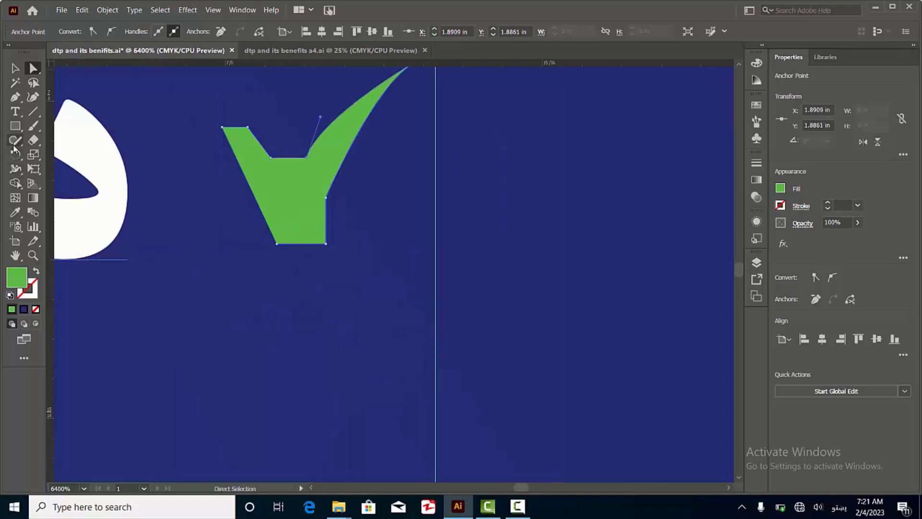
# Step: Round the inner corners of the green checkmark's notch with the Smooth tool
pyautogui.moveTo(14, 144)
pyautogui.mouseDown()
pyautogui.moveTo(67, 180)
pyautogui.moveTo(72, 168)
pyautogui.mouseUp()
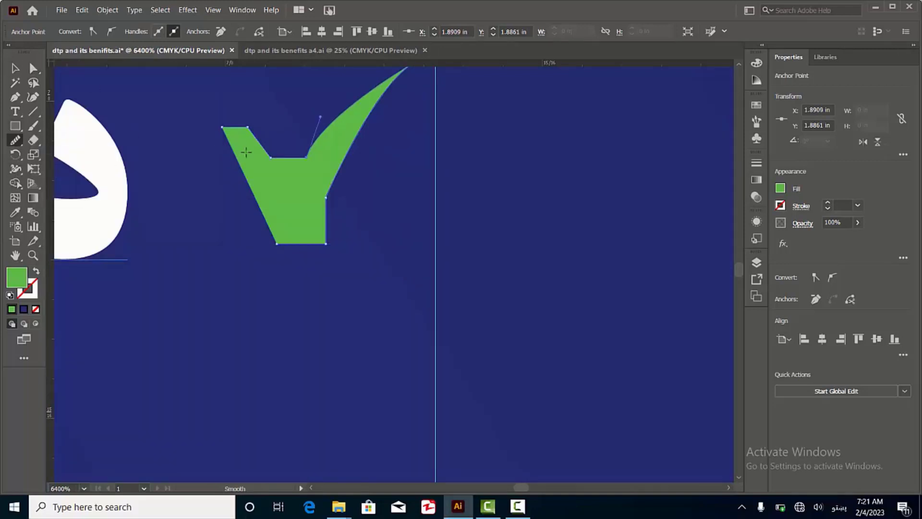
pyautogui.moveTo(286, 159); pyautogui.dragTo(304, 153)
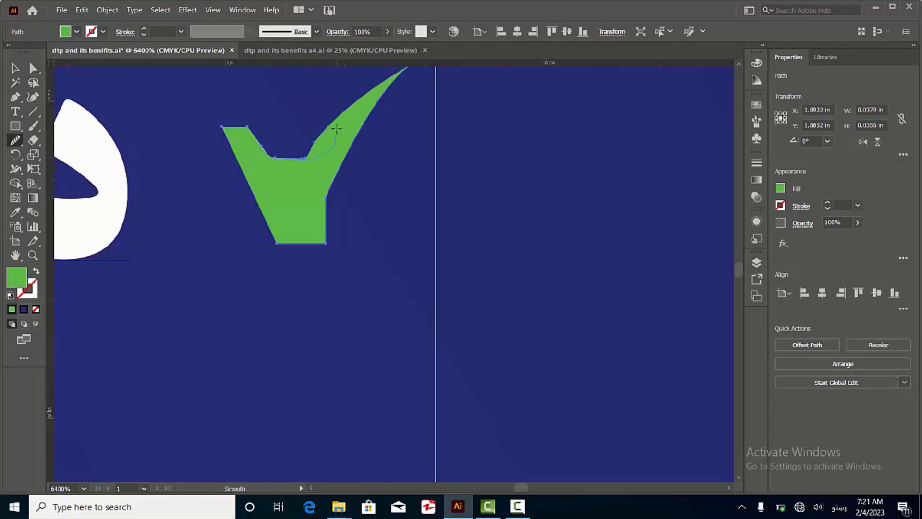
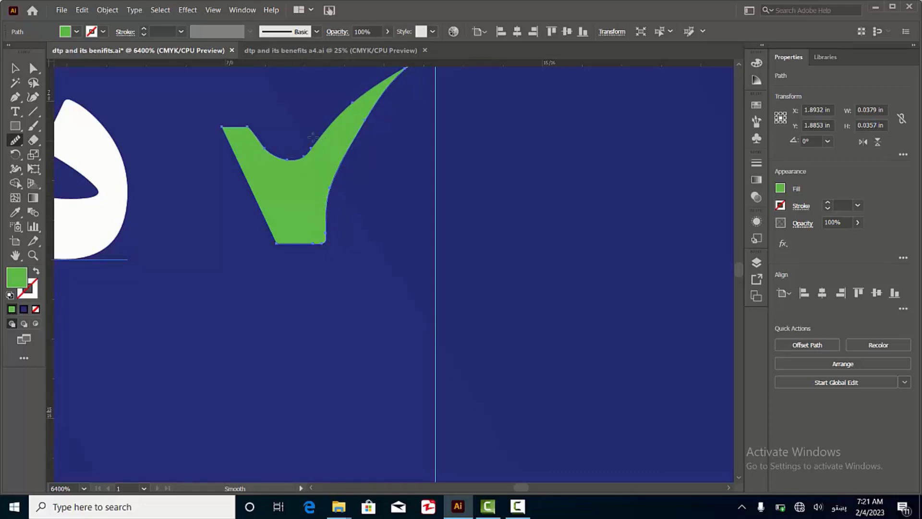
# Step: Smooth the green checkmark's upper-left tip and the outer edge of its long arm, and deselect it
pyautogui.moveTo(244, 129); pyautogui.dragTo(254, 124)
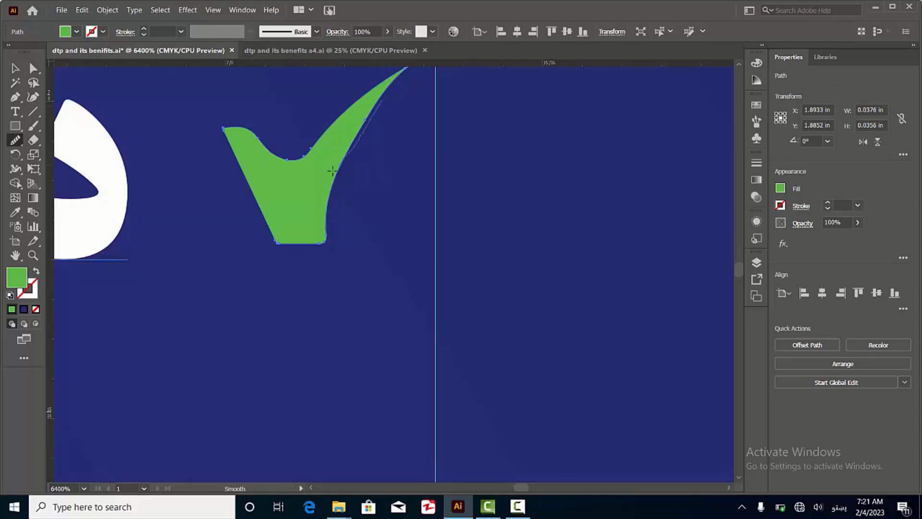
pyautogui.click(18, 65)
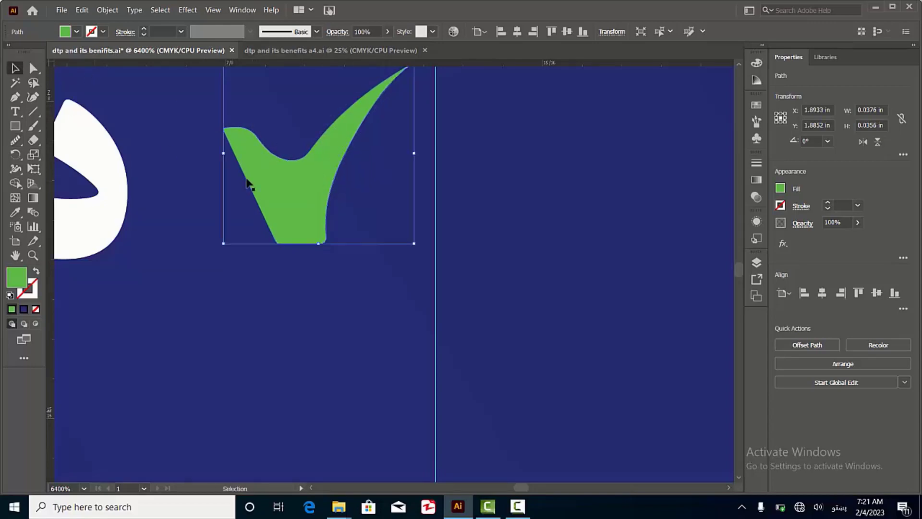
pyautogui.click(319, 291)
pyautogui.scroll(-4, 329, 199)
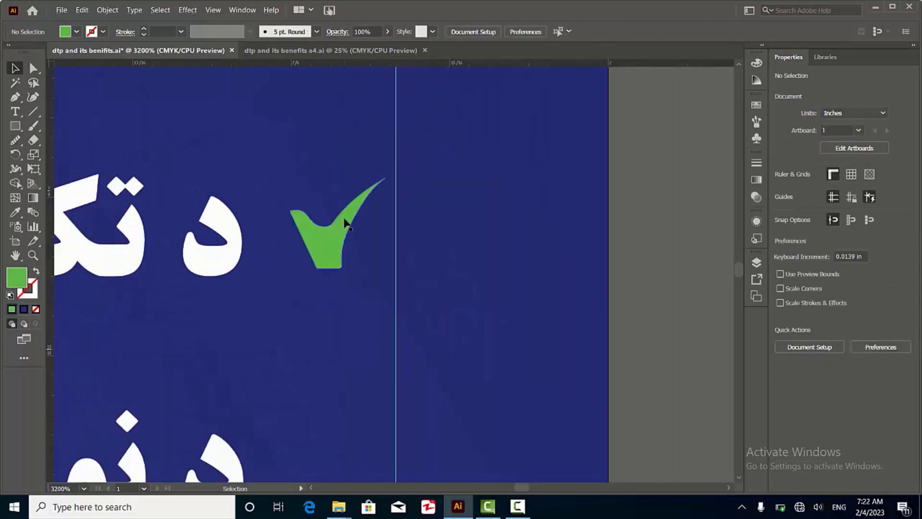
# Step: Apply a 3D Extrude & Bevel effect to the checkmark with X, Y and Z rotations of 0°, 1° and 0°
pyautogui.click(345, 224)
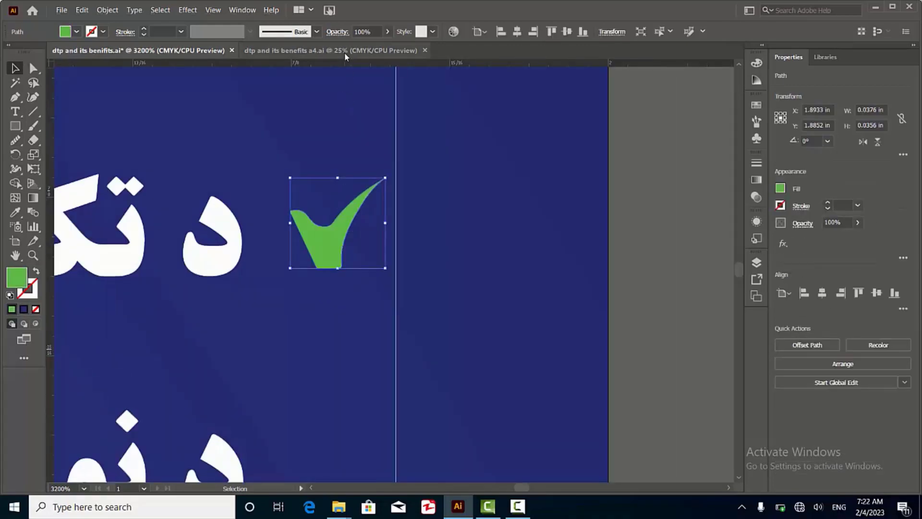
pyautogui.click(192, 10)
pyautogui.moveTo(288, 78)
pyautogui.click(344, 80)
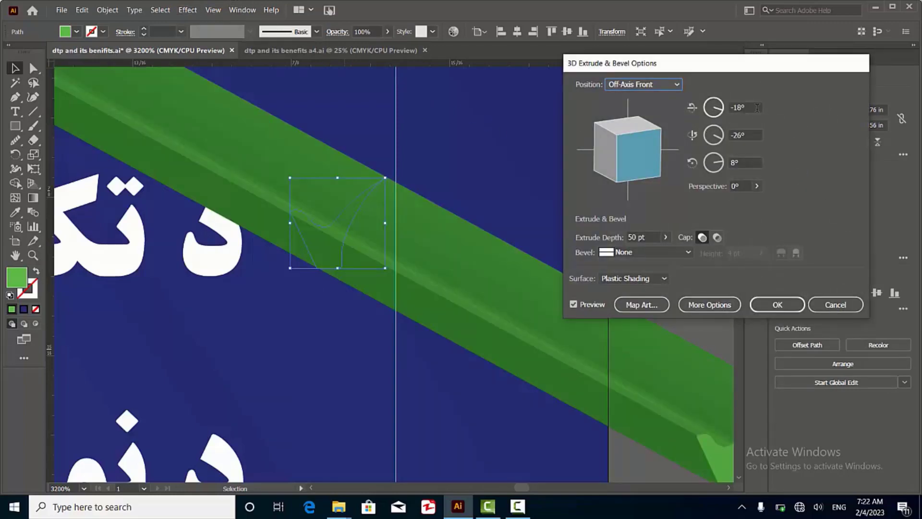
pyautogui.click(757, 108)
pyautogui.write('0')
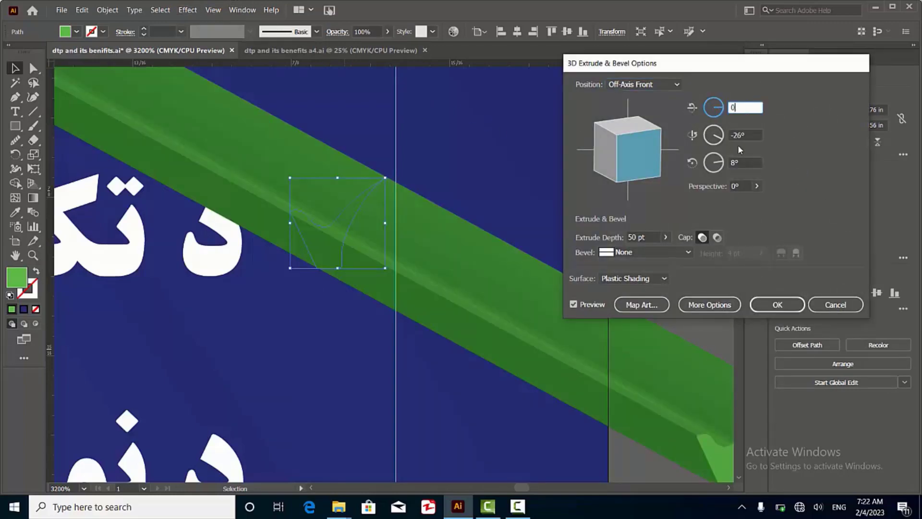
pyautogui.click(750, 135)
pyautogui.write('-1')
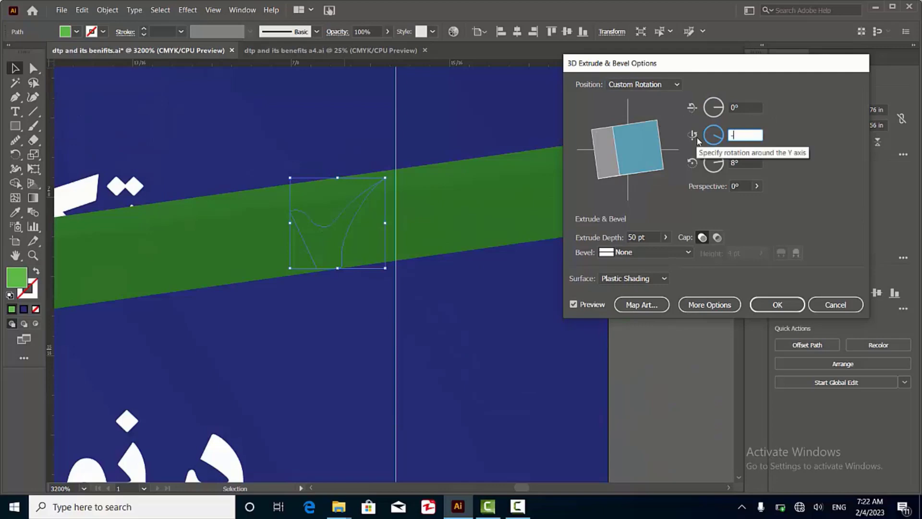
pyautogui.click(741, 164)
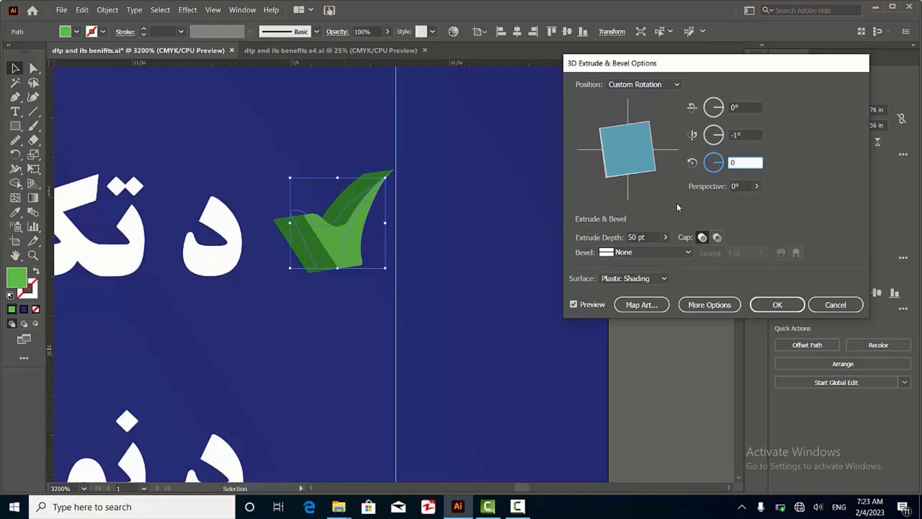
pyautogui.click(742, 134)
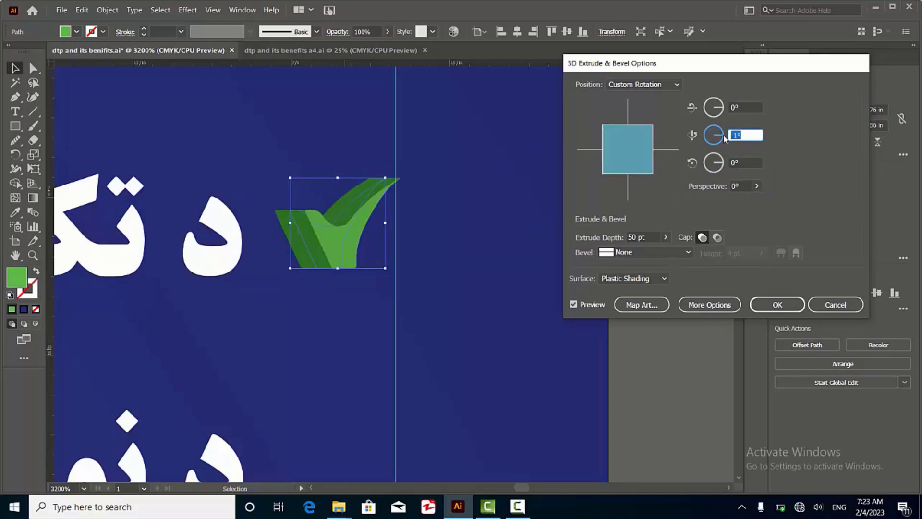
pyautogui.press('Up')
pyautogui.press('Up')
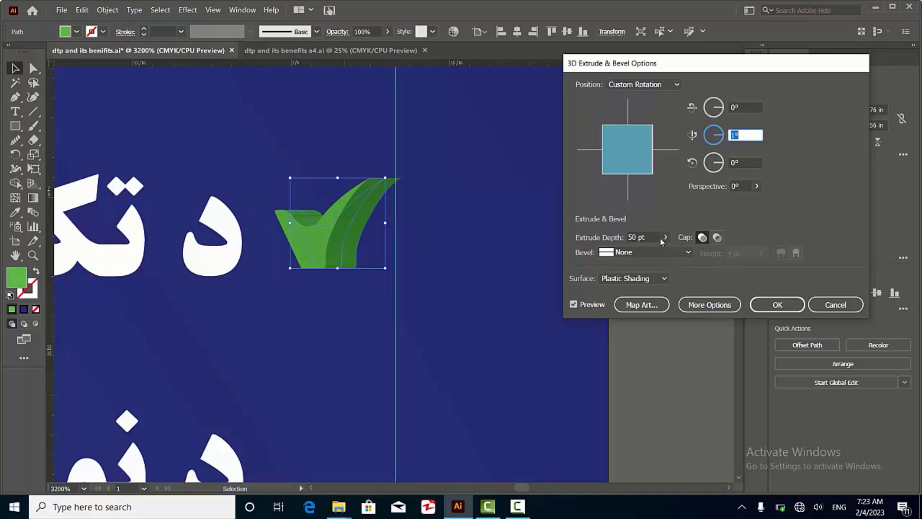
# Step: Reduce the checkmark's extrude depth by roughly half and apply the 3D effect
pyautogui.click(638, 236)
pyautogui.press('Down')
pyautogui.press('Down')
pyautogui.press('Down')
pyautogui.press('Down')
pyautogui.press('Down')
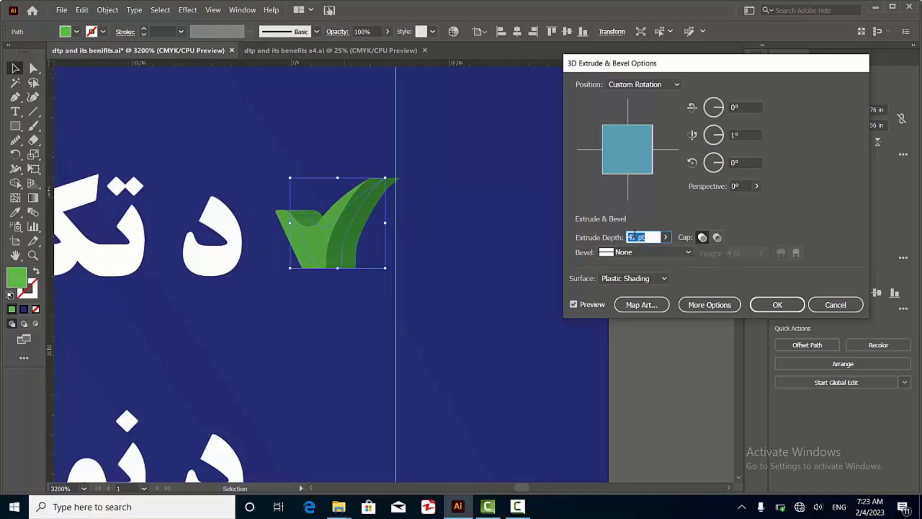
pyautogui.press('Down')
pyautogui.press('Down')
pyautogui.press('Down')
pyautogui.press('Down')
pyautogui.press('Down')
pyautogui.press('Down')
pyautogui.press('Down')
pyautogui.press('Down')
pyautogui.press('Down')
pyautogui.press('Down')
pyautogui.press('Down')
pyautogui.press('Down')
pyautogui.press('Down')
pyautogui.press('Down')
pyautogui.press('Down')
pyautogui.press('Down')
pyautogui.press('Down')
pyautogui.press('Down')
pyautogui.press('Down')
pyautogui.press('Down')
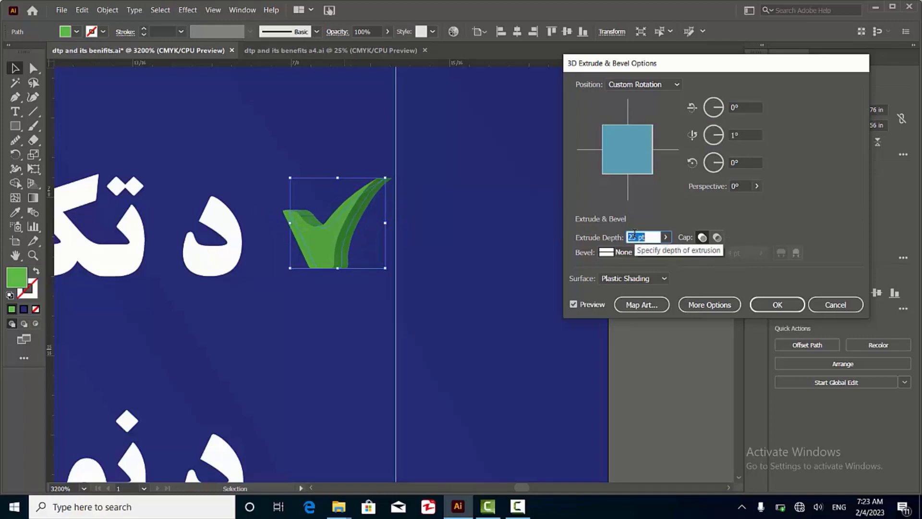
pyautogui.click(778, 306)
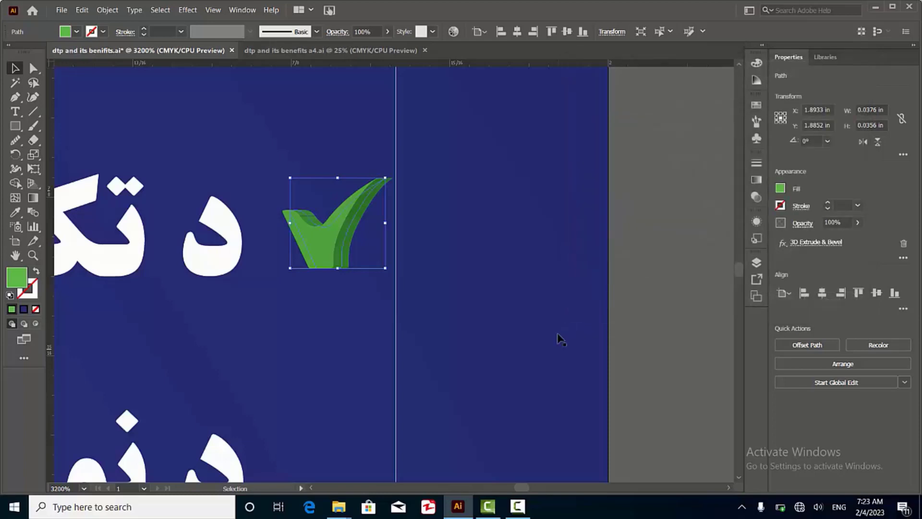
# Step: Inspect the extruded checkmark's shape and anchor points up close and its appearance beside the benefits list
pyautogui.click(522, 197)
pyautogui.scroll(-6, 343, 155)
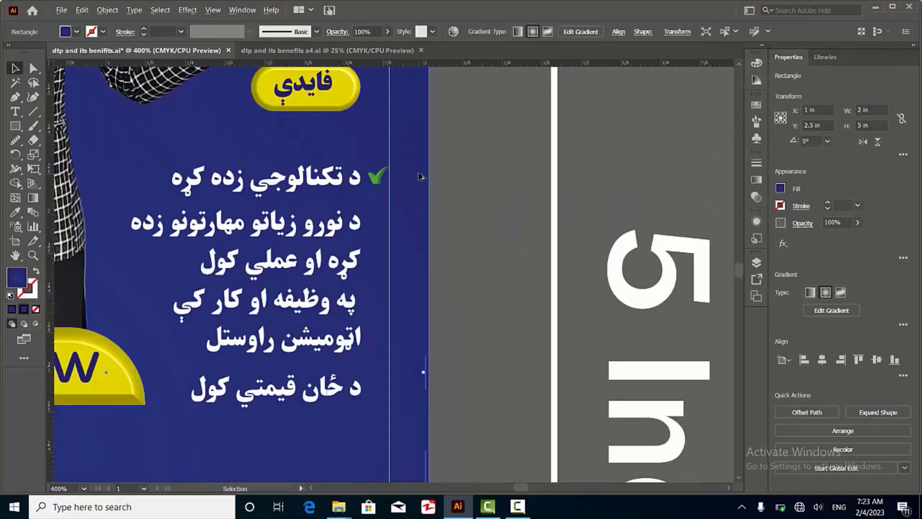
pyautogui.scroll(3, 366, 191)
pyautogui.scroll(3, 399, 157)
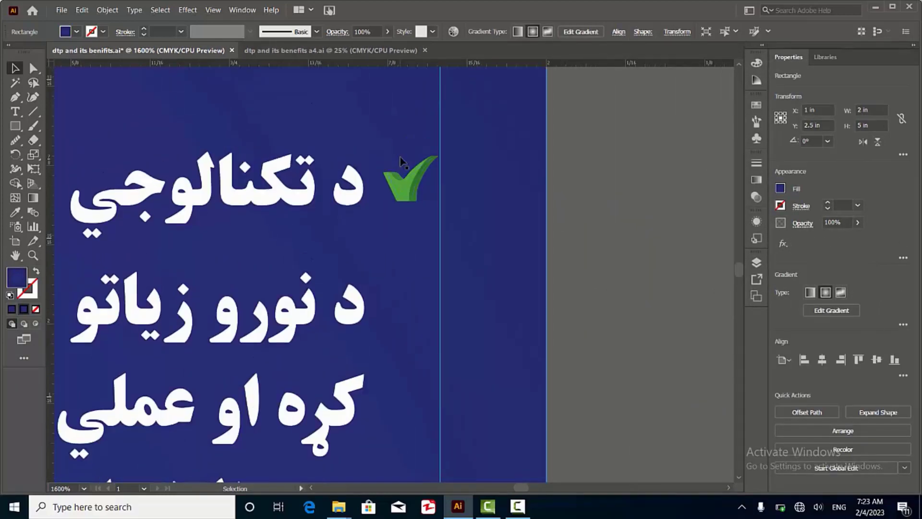
pyautogui.click(405, 192)
pyautogui.scroll(3, 398, 218)
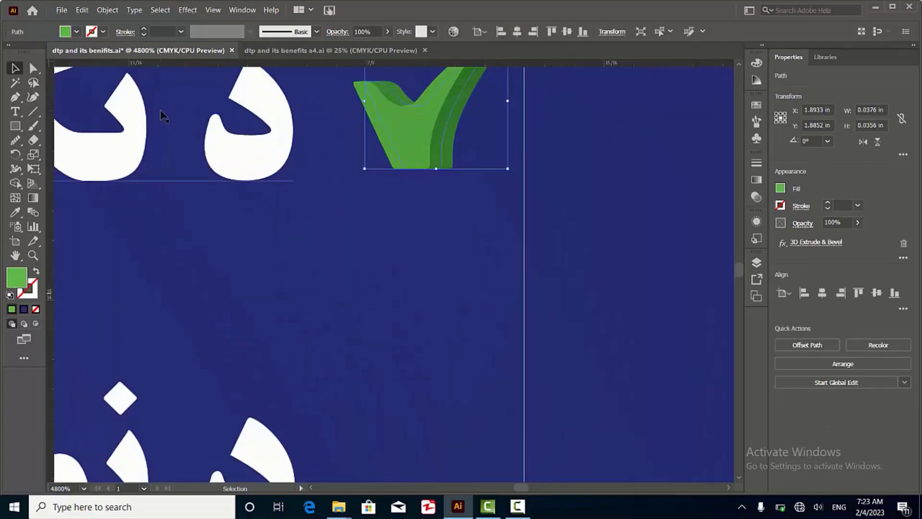
pyautogui.press('a')
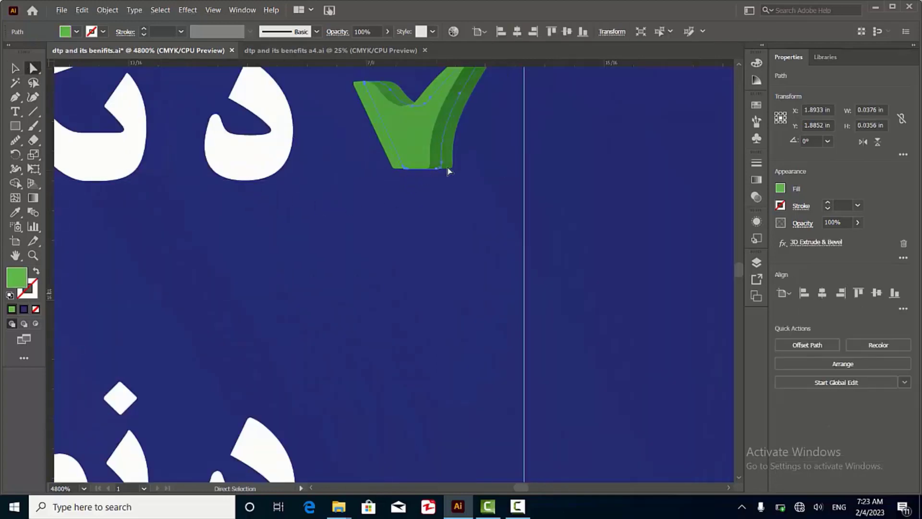
pyautogui.scroll(3, 449, 171)
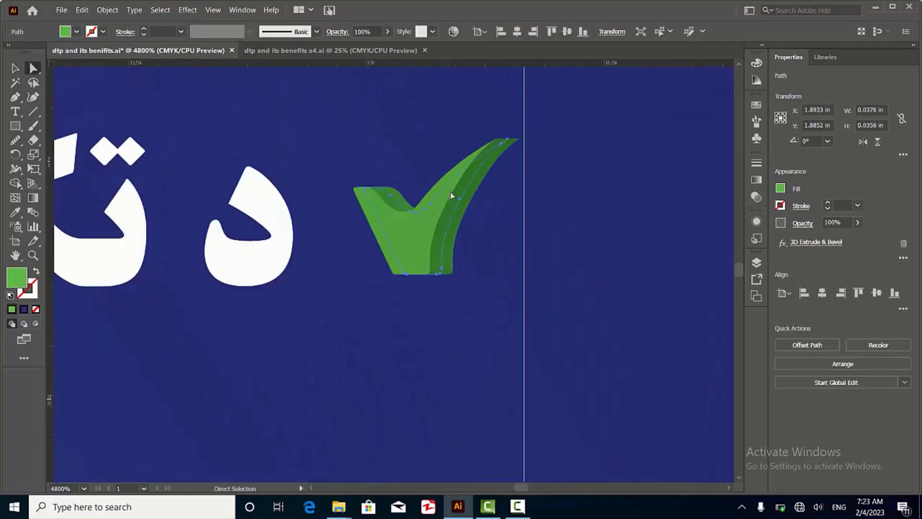
pyautogui.click(13, 68)
pyautogui.scroll(-6, 413, 249)
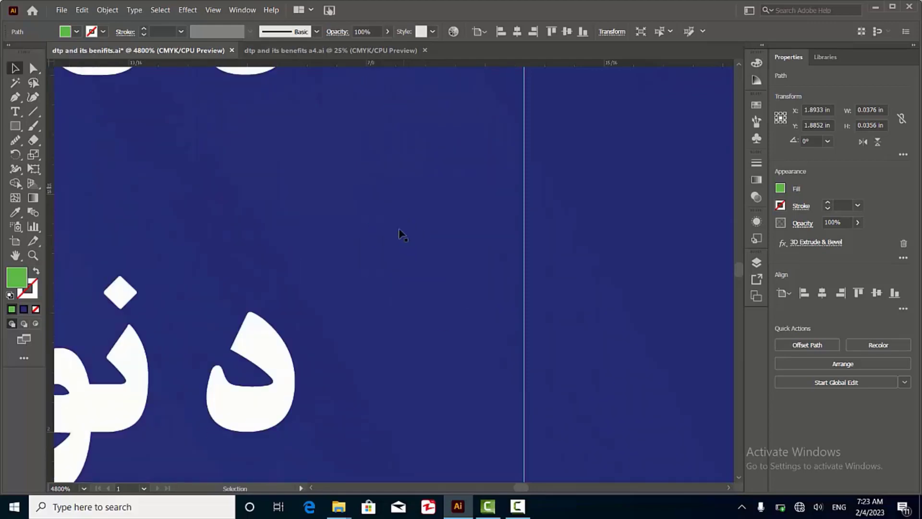
pyautogui.scroll(-2, 404, 230)
pyautogui.scroll(2, 404, 223)
pyautogui.click(403, 223)
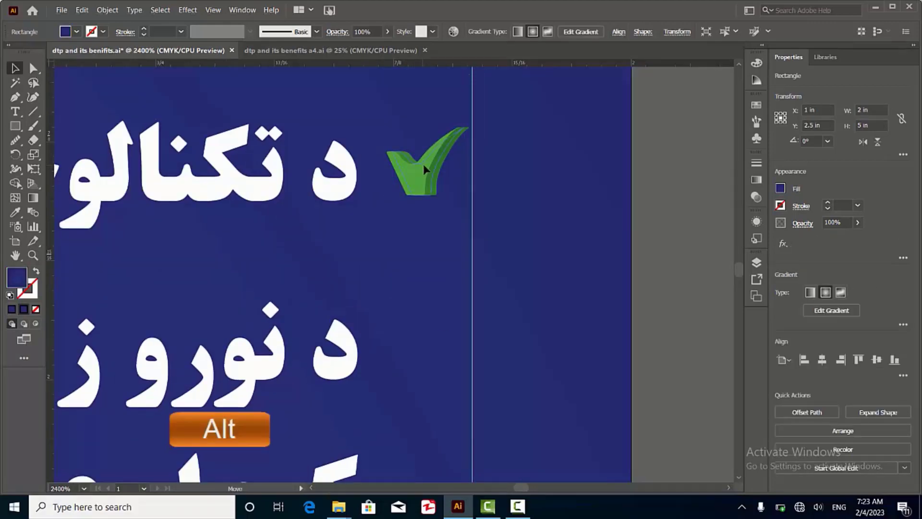
# Step: Duplicate the 3D checkmark straight down beside the second, third and last benefit items
pyautogui.click(422, 163)
pyautogui.scroll(-3, 423, 163)
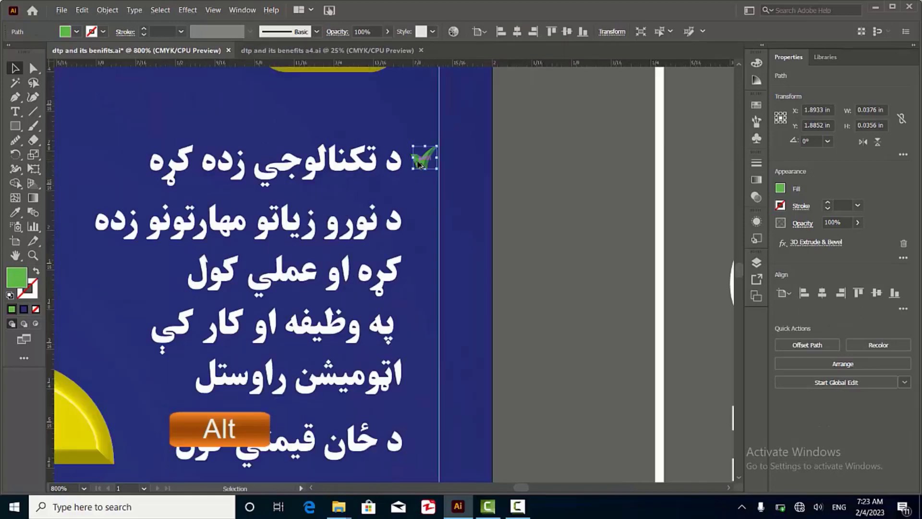
pyautogui.moveTo(420, 164); pyautogui.dragTo(425, 320)
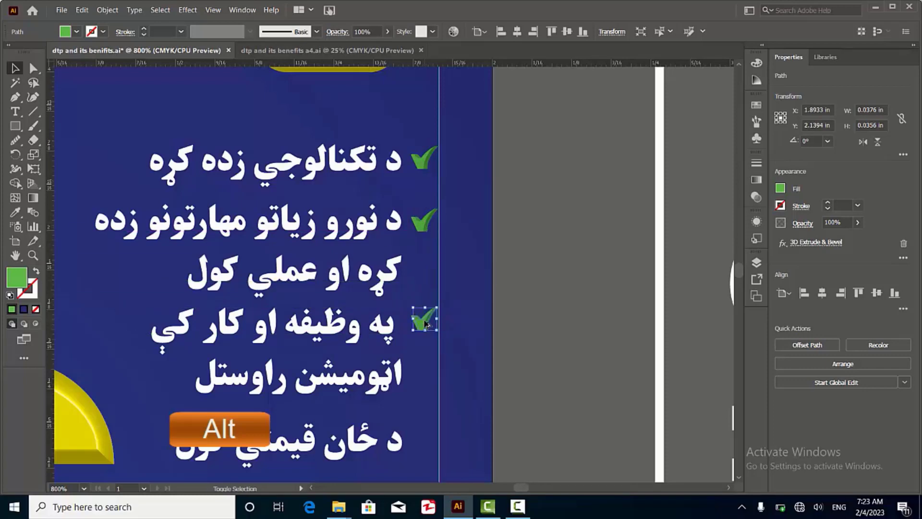
pyautogui.scroll(-2, 425, 225)
pyautogui.scroll(-2, 401, 225)
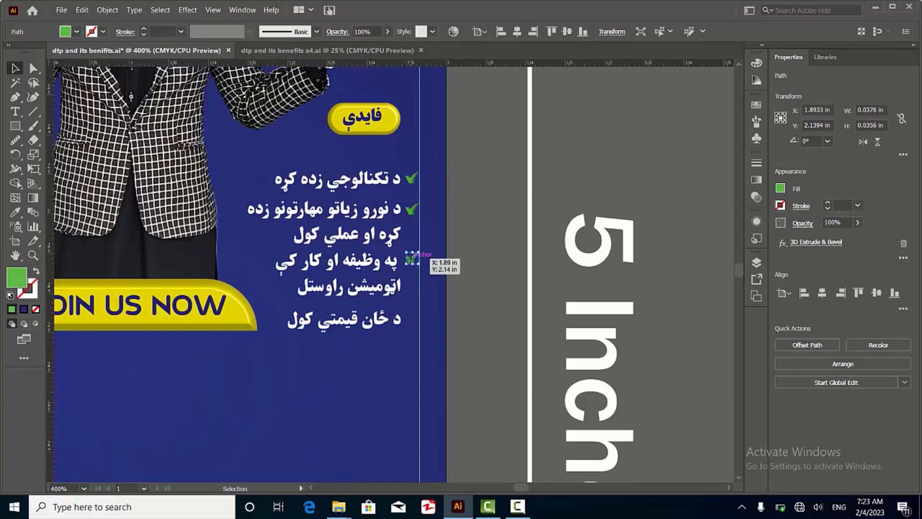
pyautogui.moveTo(411, 258); pyautogui.dragTo(411, 322)
pyautogui.click(448, 250)
# Step: Move the white two-line Pashto paragraph onto the banner below JOIN US NOW and bring it to the front
pyautogui.scroll(-2, 447, 249)
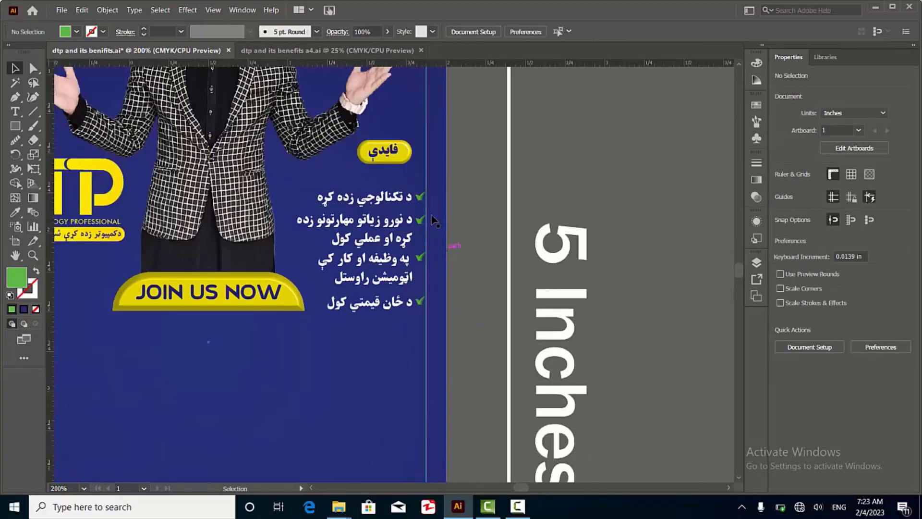
pyautogui.scroll(-3, 429, 209)
pyautogui.scroll(1, 413, 206)
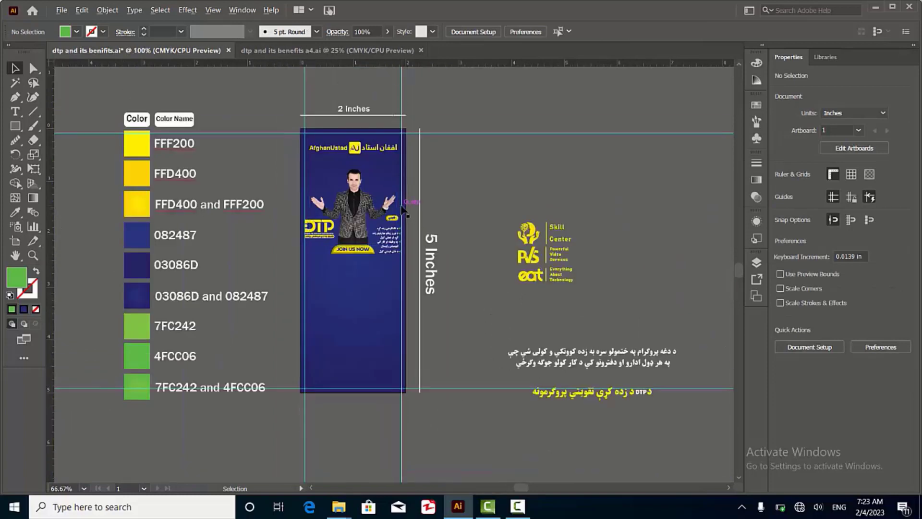
pyautogui.scroll(2, 419, 194)
pyautogui.scroll(-1, 380, 171)
pyautogui.scroll(-1, 379, 172)
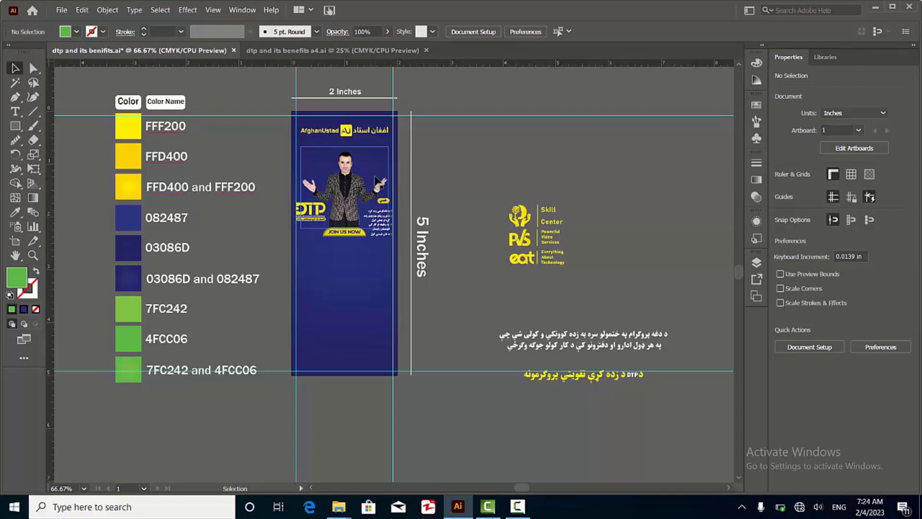
pyautogui.moveTo(593, 341); pyautogui.dragTo(360, 253)
pyautogui.scroll(2, 360, 253)
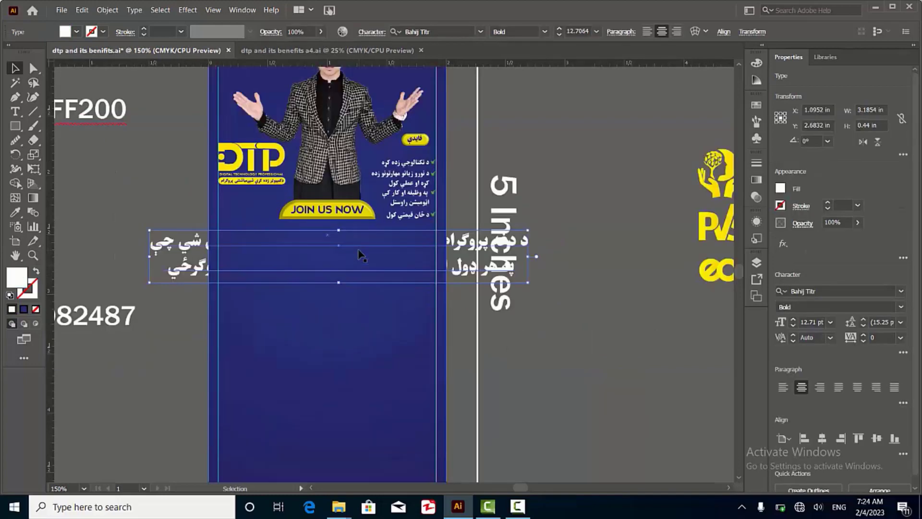
pyautogui.rightClick(464, 246)
pyautogui.moveTo(619, 423)
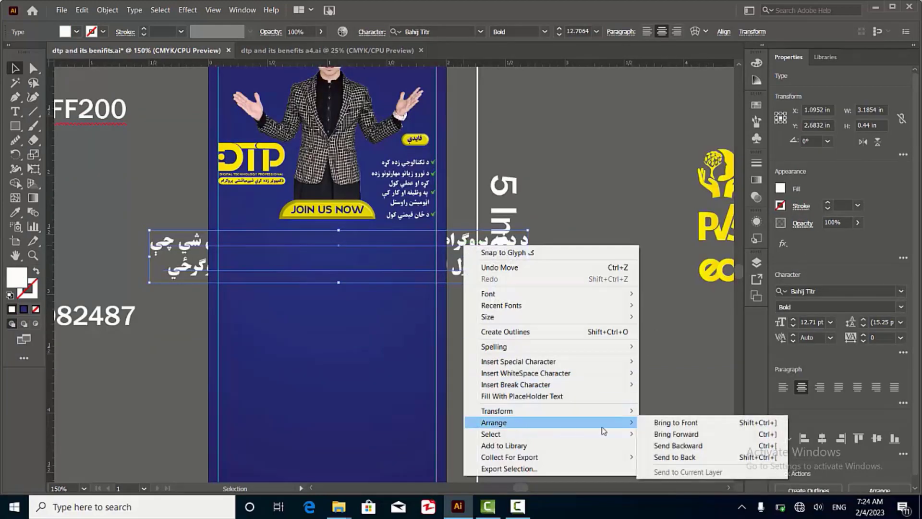
pyautogui.click(689, 424)
# Step: Scale the Pashto paragraph down proportionally to about 1.86 in wide and center it horizontally on the banner
pyautogui.scroll(1, 347, 225)
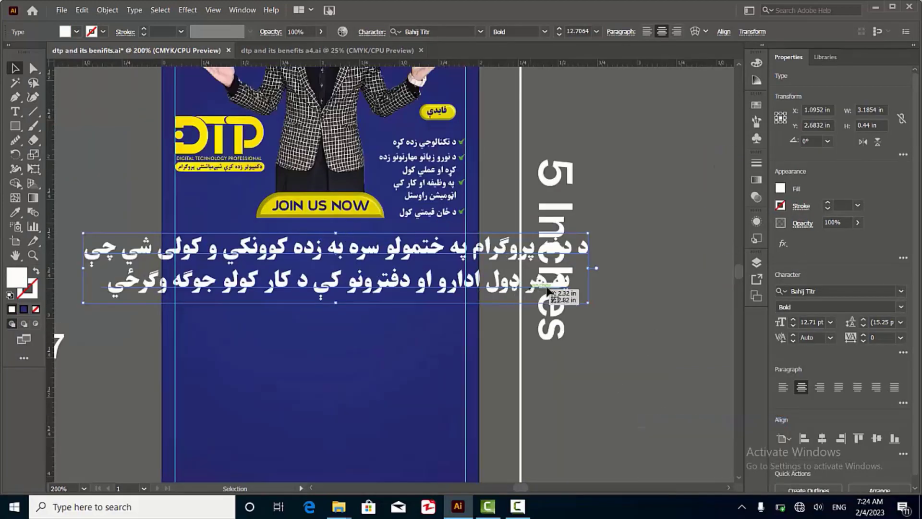
pyautogui.moveTo(591, 302); pyautogui.dragTo(518, 287)
pyautogui.hotkey('ctrl', '=')
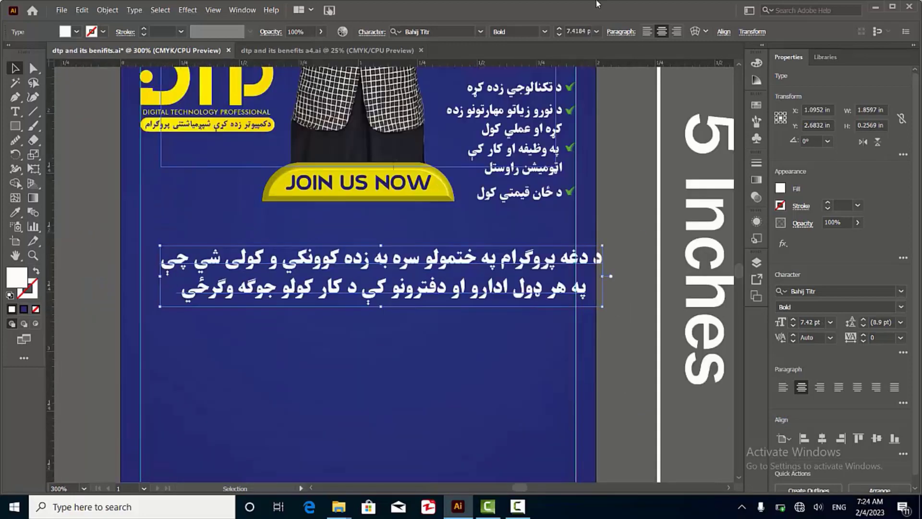
pyautogui.click(724, 33)
pyautogui.click(630, 68)
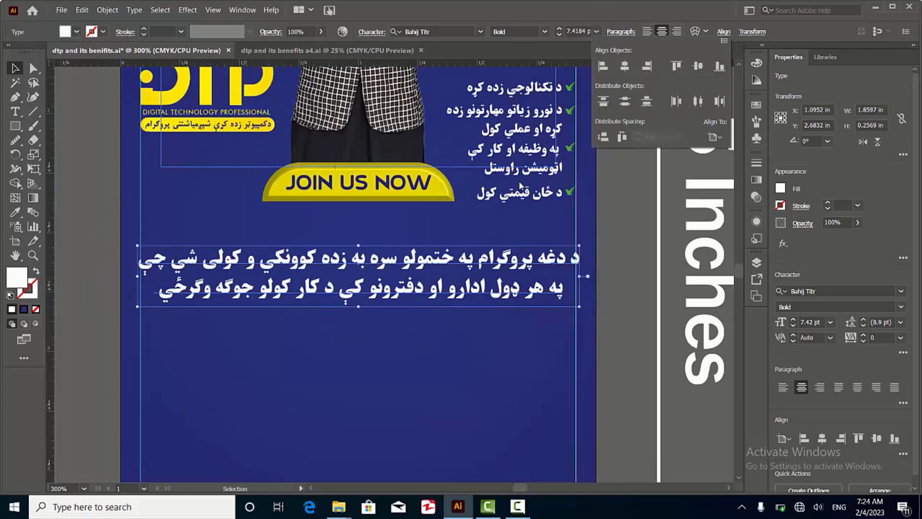
pyautogui.click(598, 297)
# Step: Narrow the paragraph to about 1.83 in to fit between the margin guides, and nudge it up to Y 2.6276 in
pyautogui.scroll(2, 578, 302)
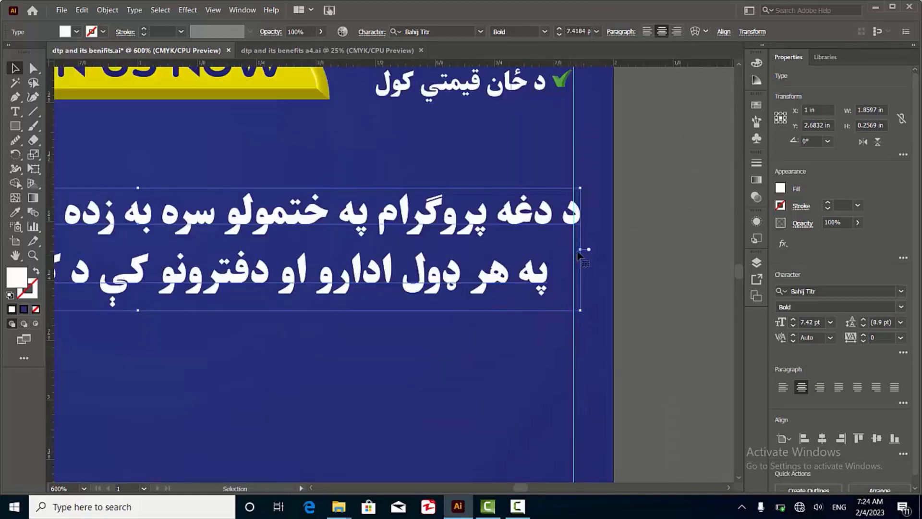
pyautogui.moveTo(583, 249); pyautogui.dragTo(575, 250)
pyautogui.scroll(-3, 553, 169)
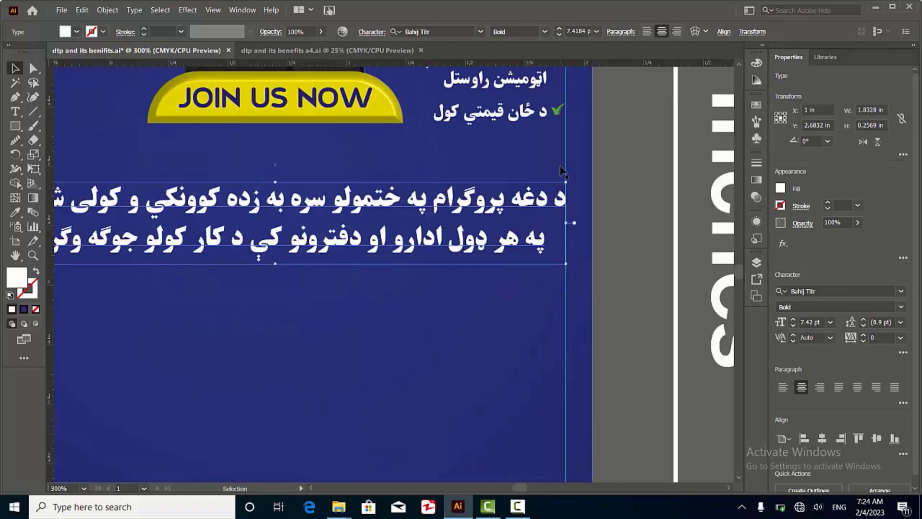
pyautogui.scroll(1, 436, 194)
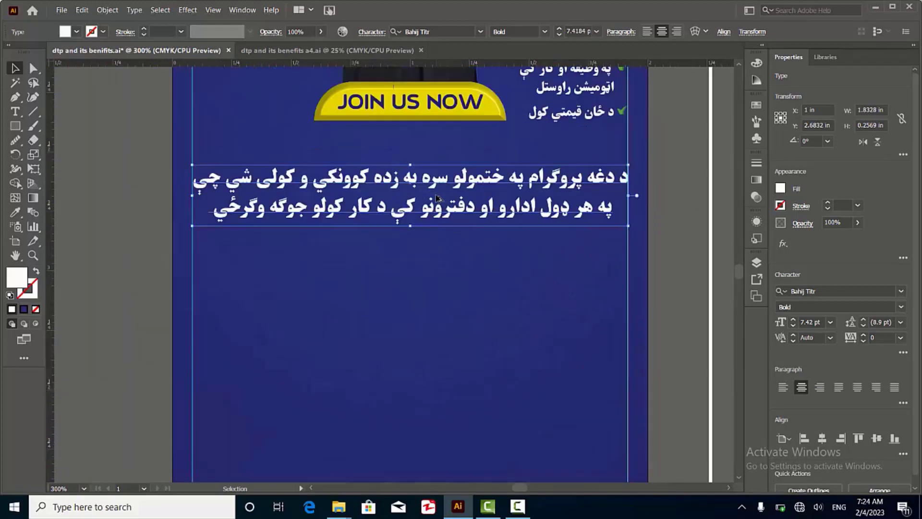
pyautogui.press('Up')
pyautogui.press('Up')
pyautogui.press('Up')
pyautogui.press('Up')
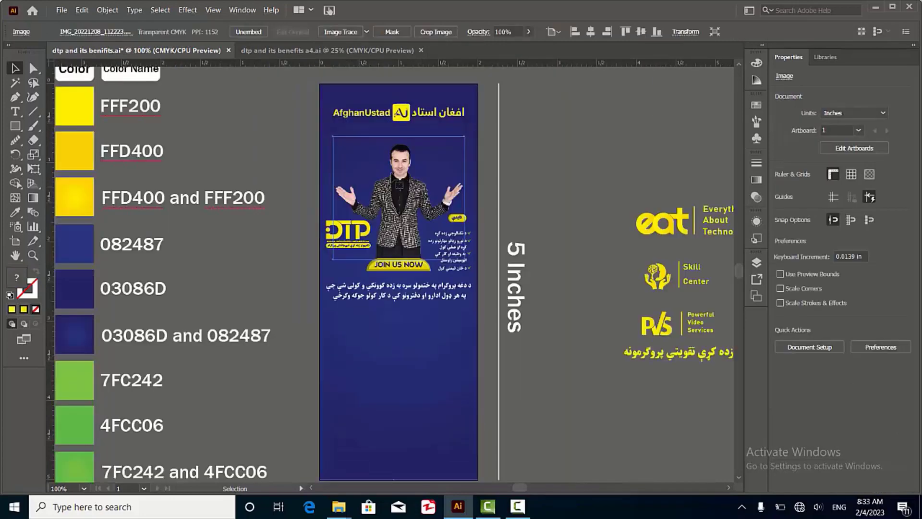
# Step: Enlarge the presenter photo proportionally around its center to about 1.99 in wide and nudge it up to Y 1.3766 in
pyautogui.hotkey('ctrl', '=')
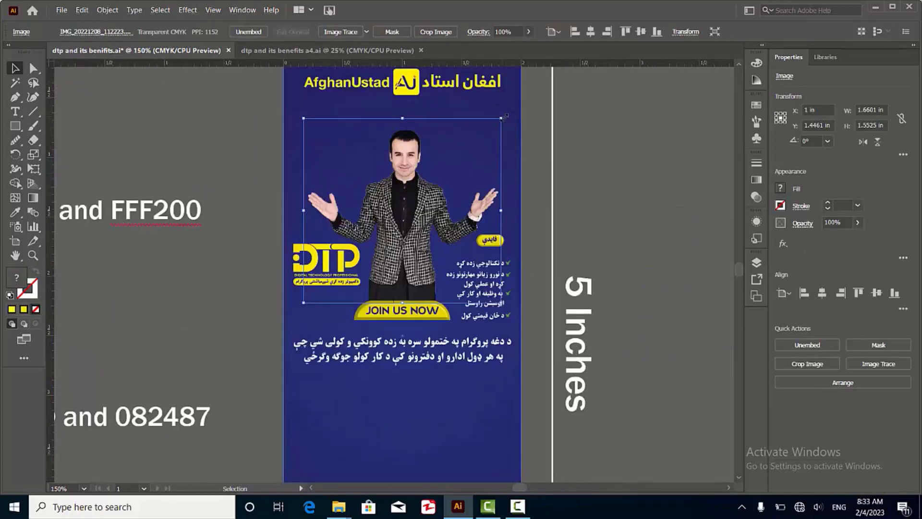
pyautogui.moveTo(502, 117); pyautogui.dragTo(522, 100)
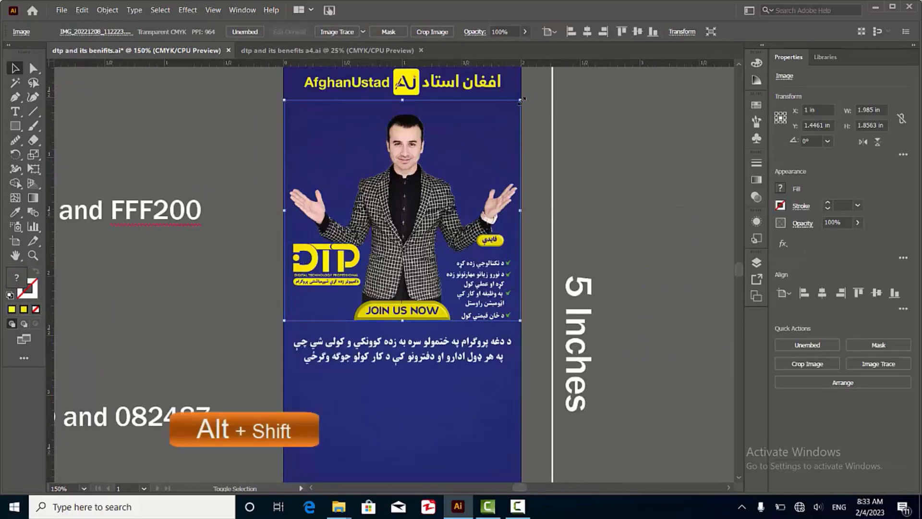
pyautogui.press('Up')
pyautogui.press('Up')
pyautogui.press('Up')
pyautogui.press('Up')
pyautogui.press('Up')
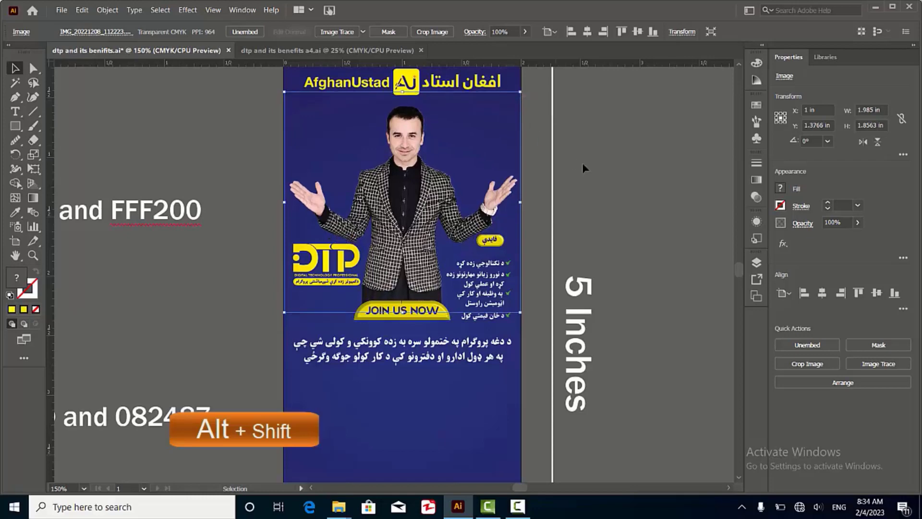
pyautogui.click(574, 173)
# Step: Move the yellow Pashto DTP heading from beside the artboard onto the banner below the white paragraph
pyautogui.scroll(-2, 441, 178)
pyautogui.scroll(-2, 459, 139)
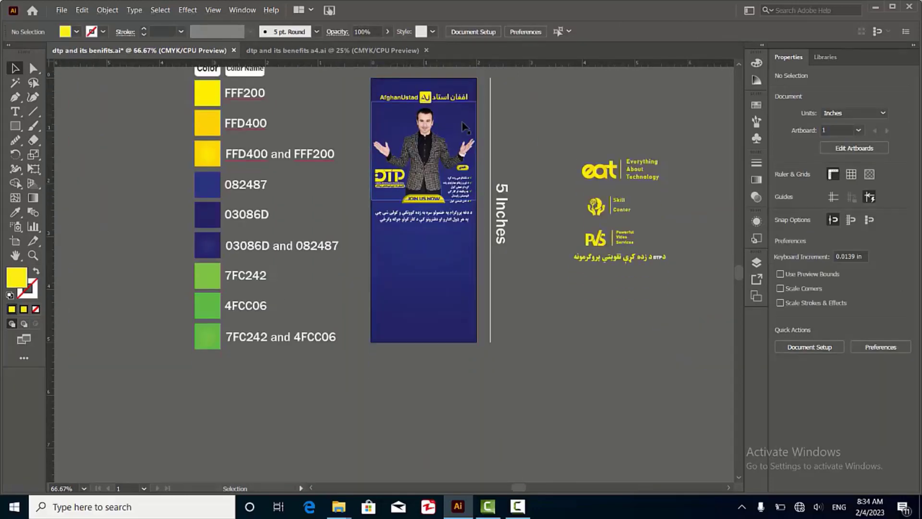
pyautogui.scroll(1, 511, 128)
pyautogui.hotkey('ctrl', '-')
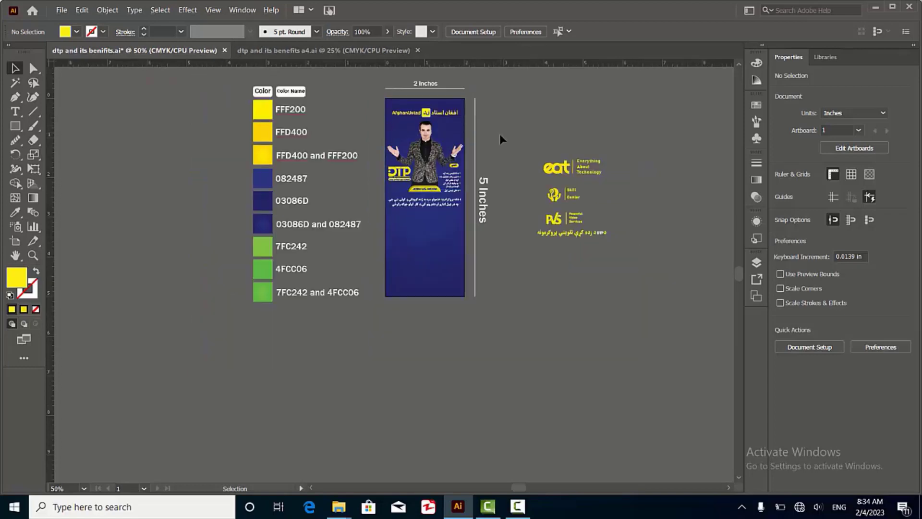
pyautogui.scroll(1, 478, 185)
pyautogui.scroll(1, 540, 257)
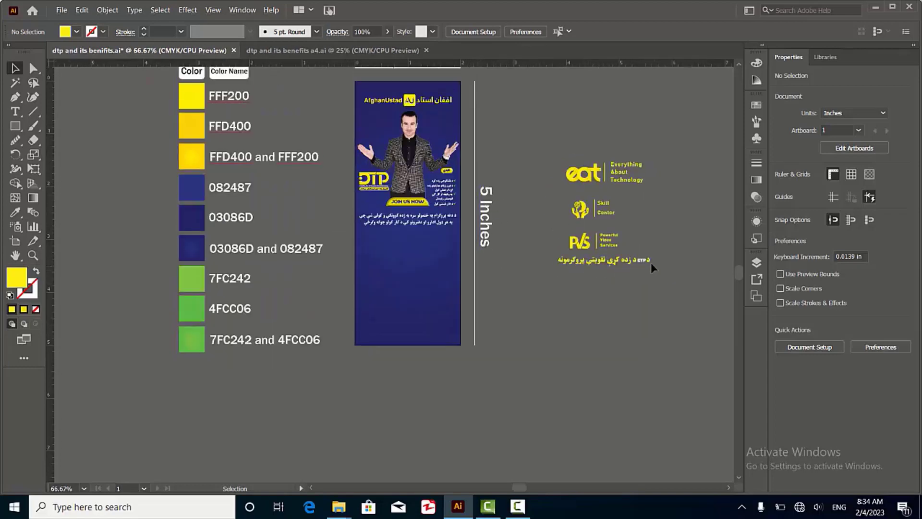
pyautogui.moveTo(519, 265); pyautogui.dragTo(439, 238)
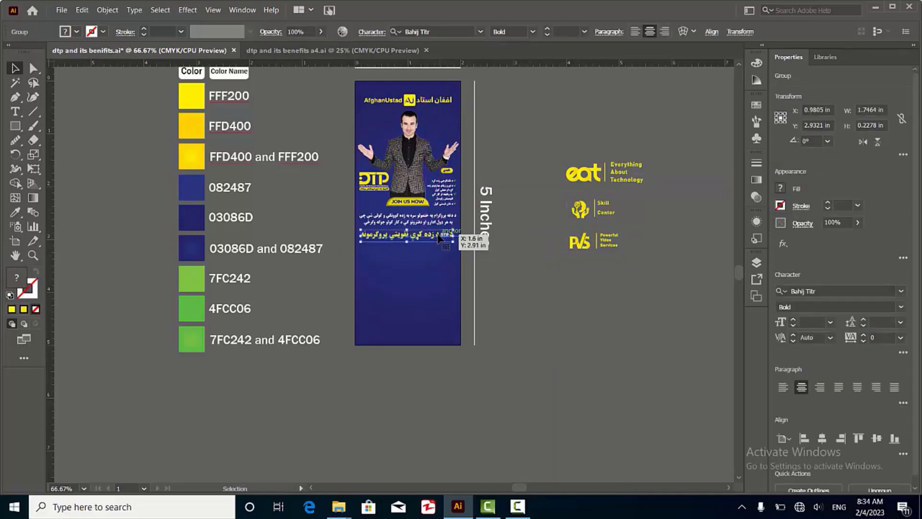
pyautogui.scroll(1, 439, 212)
# Step: Show the margin guides on the banner
pyautogui.rightClick(505, 262)
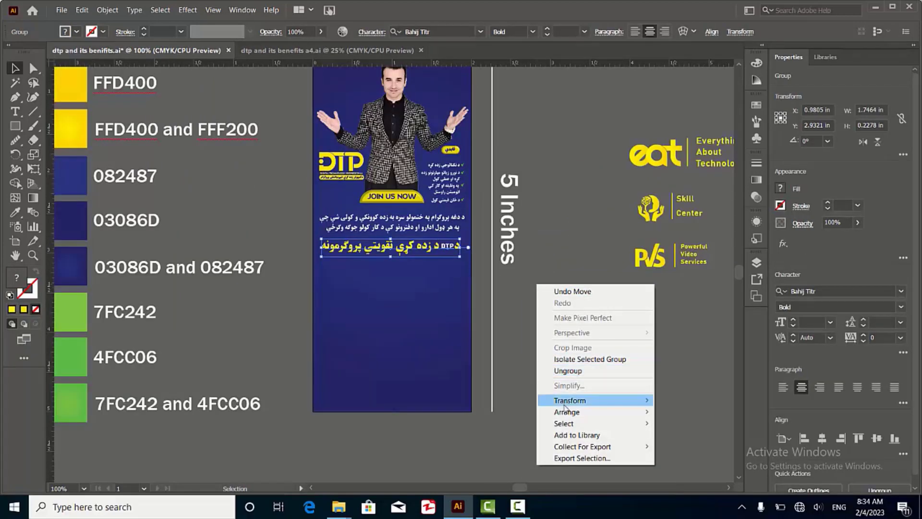
pyautogui.click(507, 384)
pyautogui.click(505, 383)
pyautogui.rightClick(530, 336)
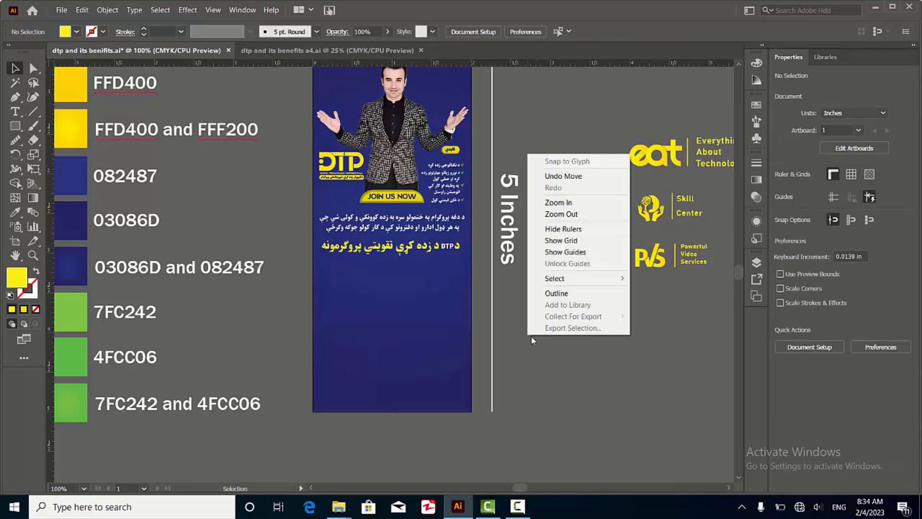
pyautogui.click(557, 252)
pyautogui.scroll(1, 372, 254)
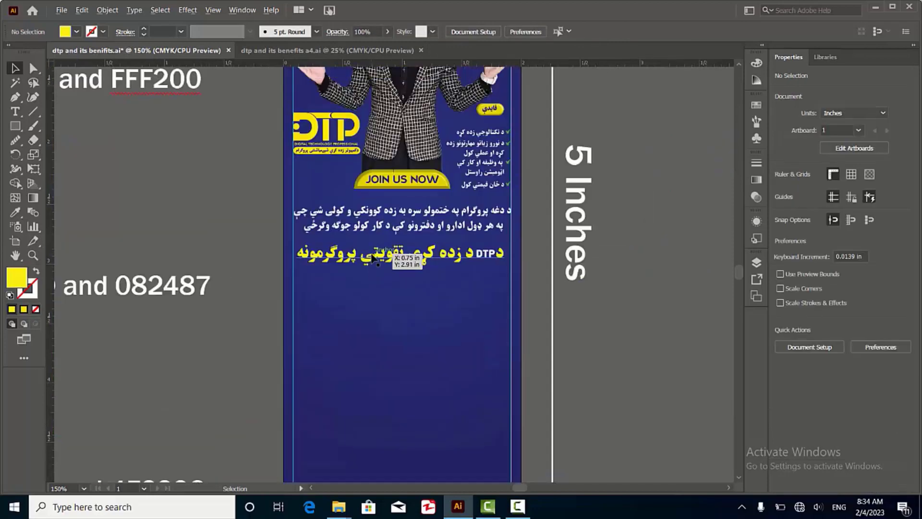
# Step: Scale the yellow heading up proportionally, and narrow it to about 1.84 in so that it fits between the margin guides
pyautogui.click(421, 265)
pyautogui.scroll(3, 428, 268)
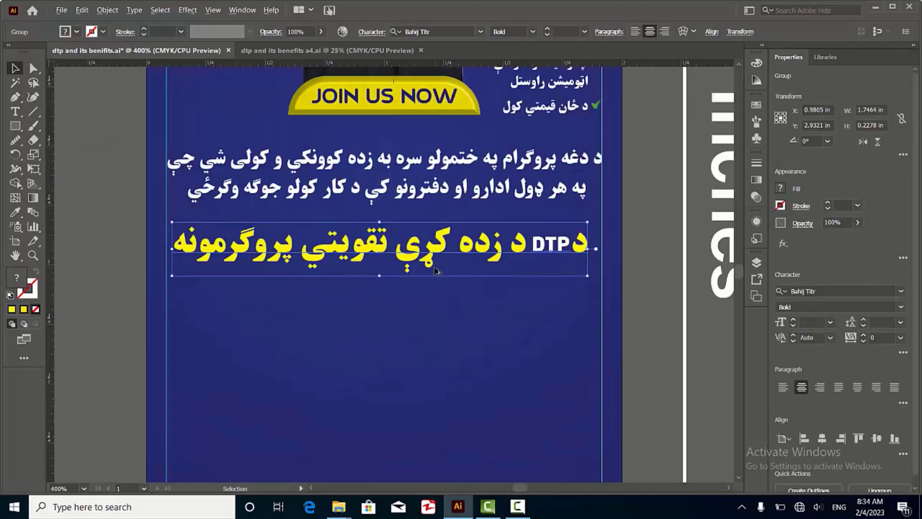
pyautogui.moveTo(642, 282); pyautogui.dragTo(658, 293)
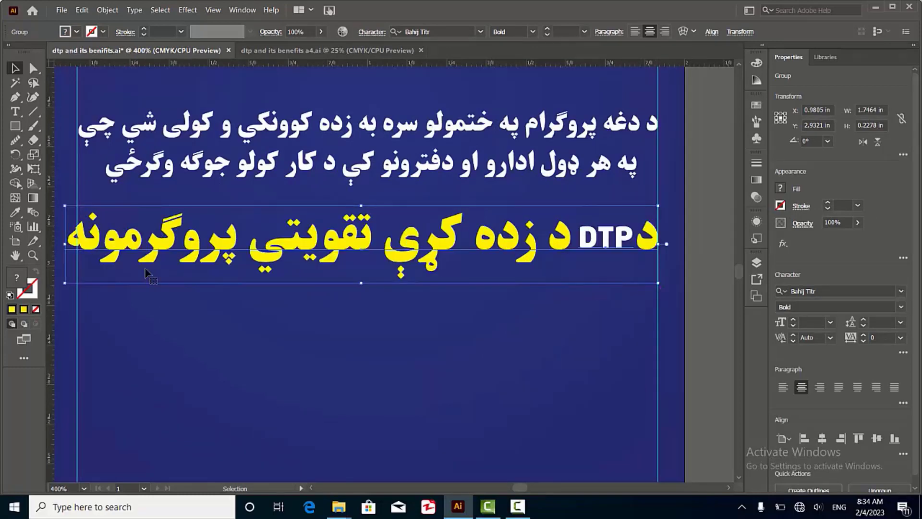
pyautogui.scroll(4, 115, 247)
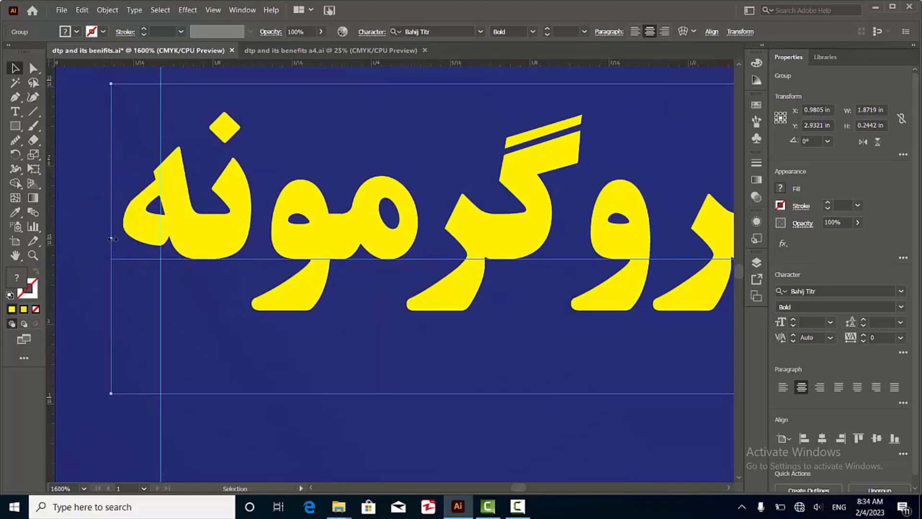
pyautogui.moveTo(113, 239); pyautogui.dragTo(154, 242)
pyautogui.scroll(-1, 183, 217)
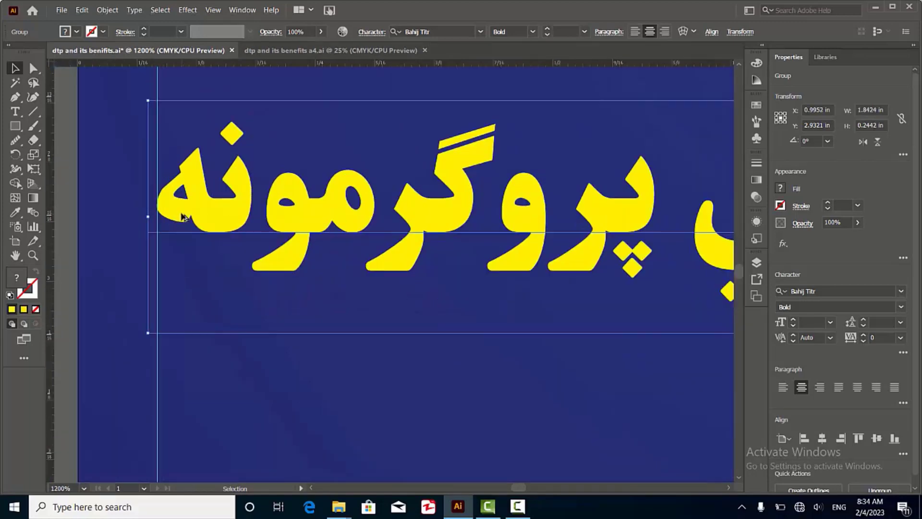
pyautogui.scroll(-5, 183, 217)
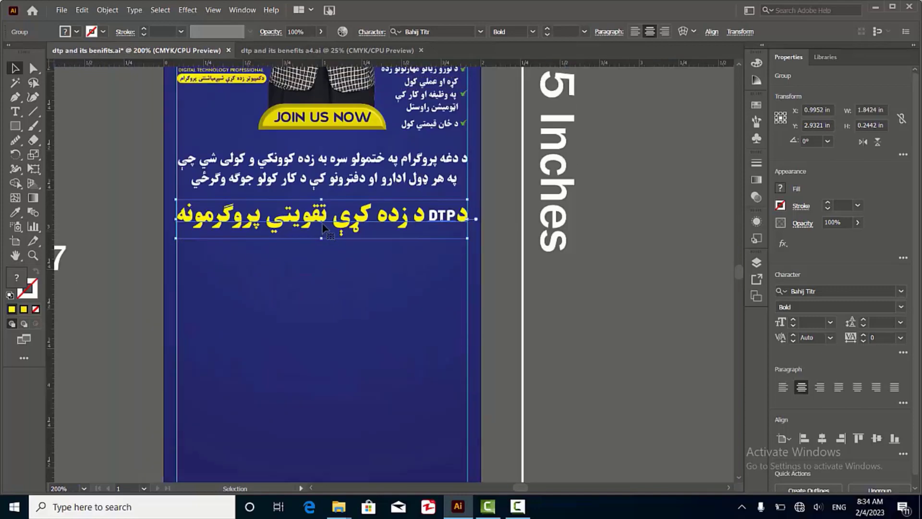
# Step: Move the yellow heading further down the banner and shift the white paragraph slightly lower beneath JOIN US NOW
pyautogui.moveTo(325, 230); pyautogui.dragTo(323, 260)
pyautogui.click(563, 268)
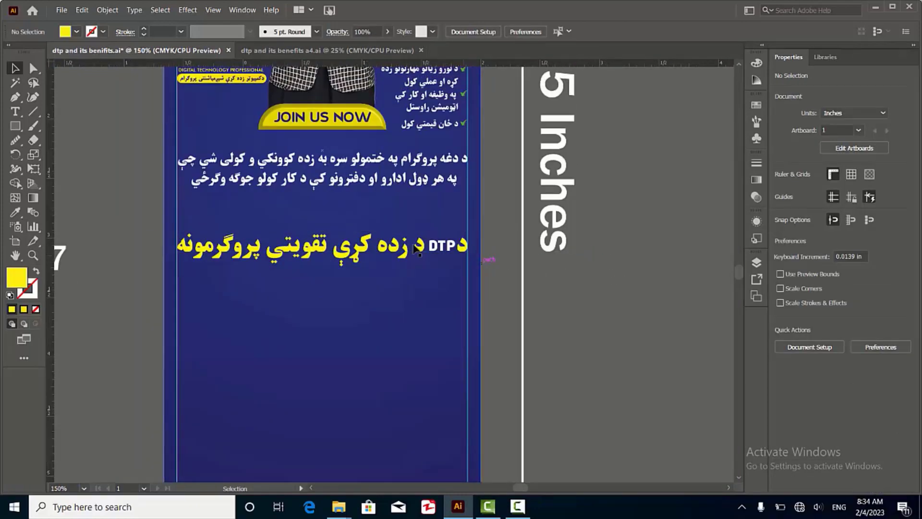
pyautogui.scroll(1, 362, 224)
pyautogui.moveTo(376, 205)
pyautogui.mouseDown()
pyautogui.moveTo(377, 226)
pyautogui.moveTo(364, 205)
pyautogui.mouseUp()
pyautogui.click(567, 269)
pyautogui.scroll(-1, 424, 216)
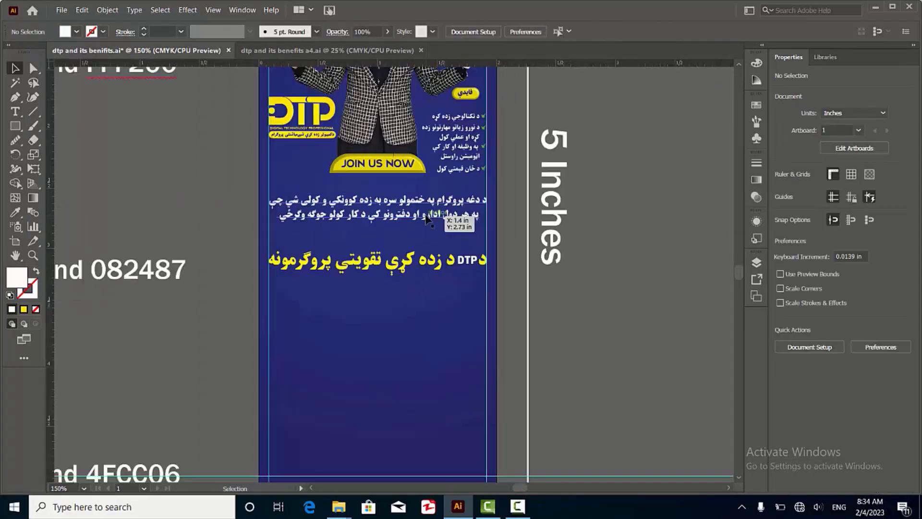
# Step: Place the eat Everything About Technology logo below the yellow heading and enlarge it proportionally to about 1.54 in wide
pyautogui.scroll(-3, 426, 218)
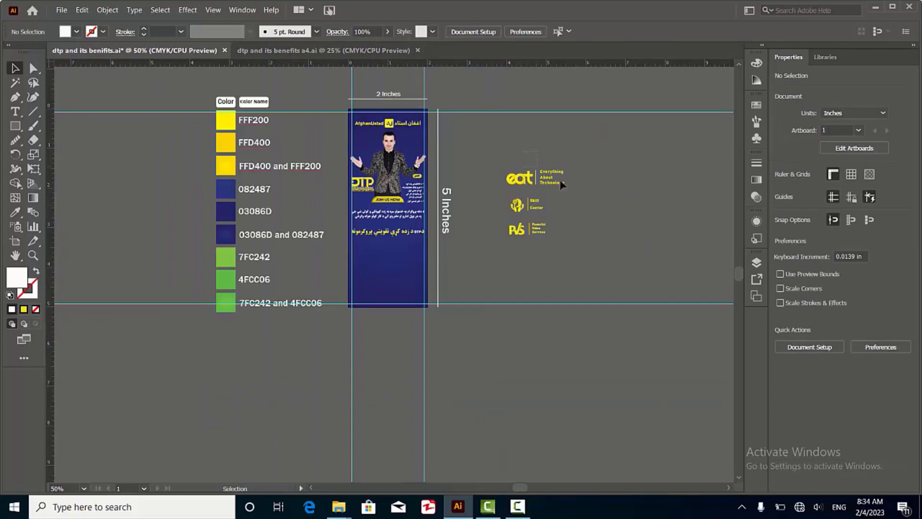
pyautogui.moveTo(561, 184); pyautogui.dragTo(415, 254)
pyautogui.scroll(2, 414, 254)
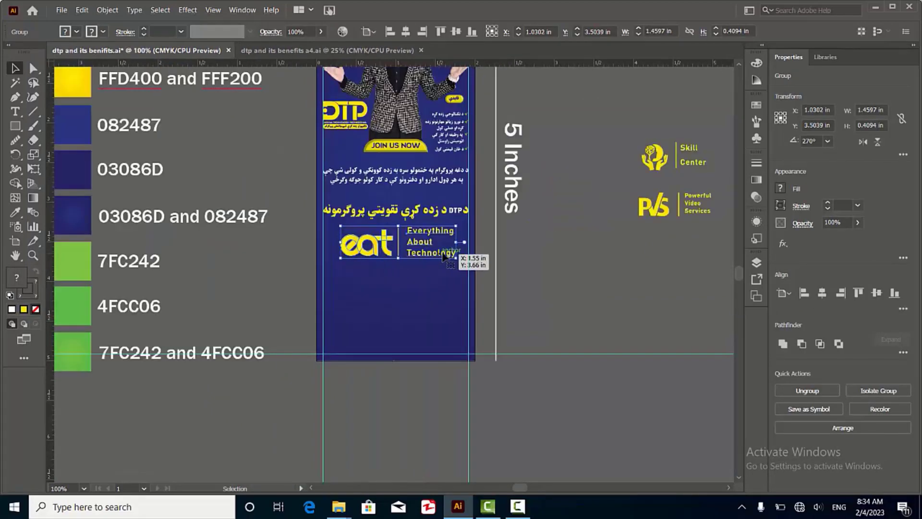
pyautogui.scroll(2, 455, 262)
pyautogui.moveTo(459, 257); pyautogui.dragTo(469, 260)
pyautogui.scroll(-1, 308, 228)
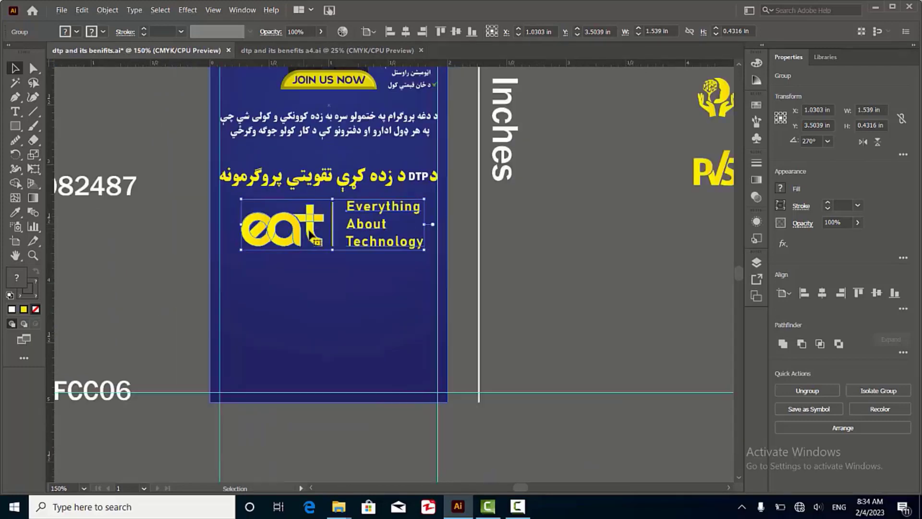
pyautogui.click(545, 295)
pyautogui.scroll(-2, 446, 249)
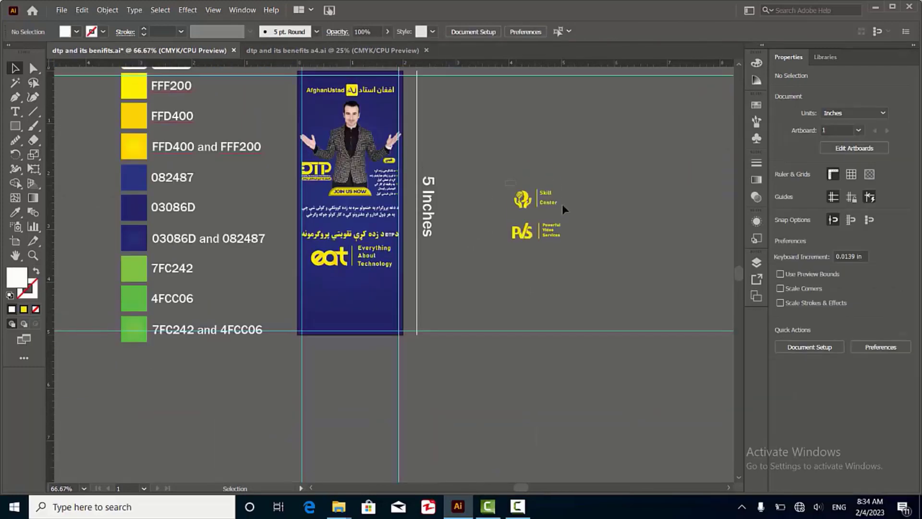
# Step: Move the Skill Center logo onto the banner below the eat logo, against the left margin guide
pyautogui.click(547, 203)
pyautogui.moveTo(526, 204); pyautogui.dragTo(306, 287)
pyautogui.scroll(3, 318, 290)
pyautogui.scroll(-3, 308, 288)
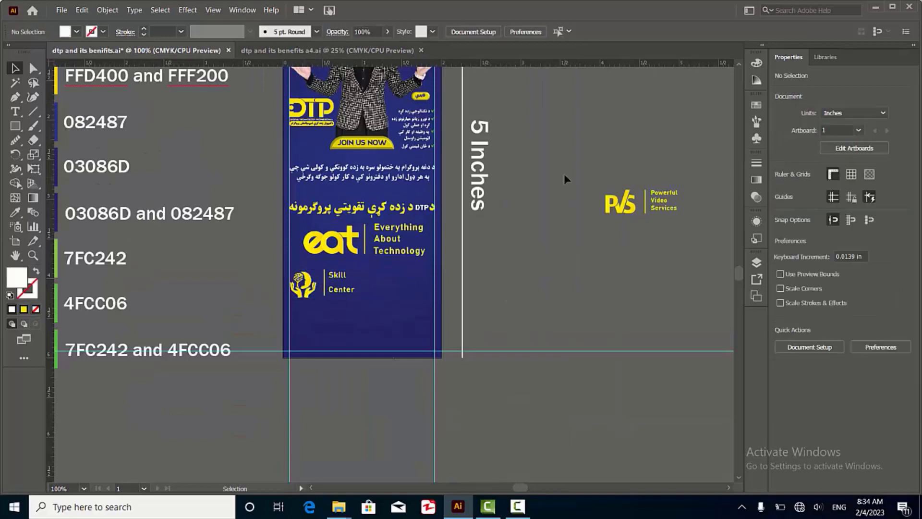
# Step: Place the PVS Powerful Video Services logo beside Skill Center and nudge it left to X 1.4602 in, against the right margin guide
pyautogui.moveTo(622, 201); pyautogui.dragTo(597, 220)
pyautogui.moveTo(532, 248); pyautogui.dragTo(377, 286)
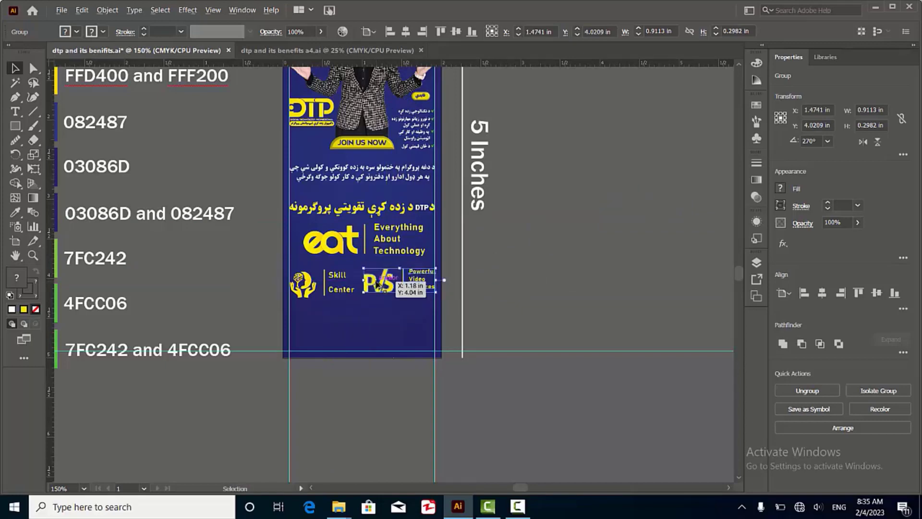
pyautogui.scroll(4, 377, 286)
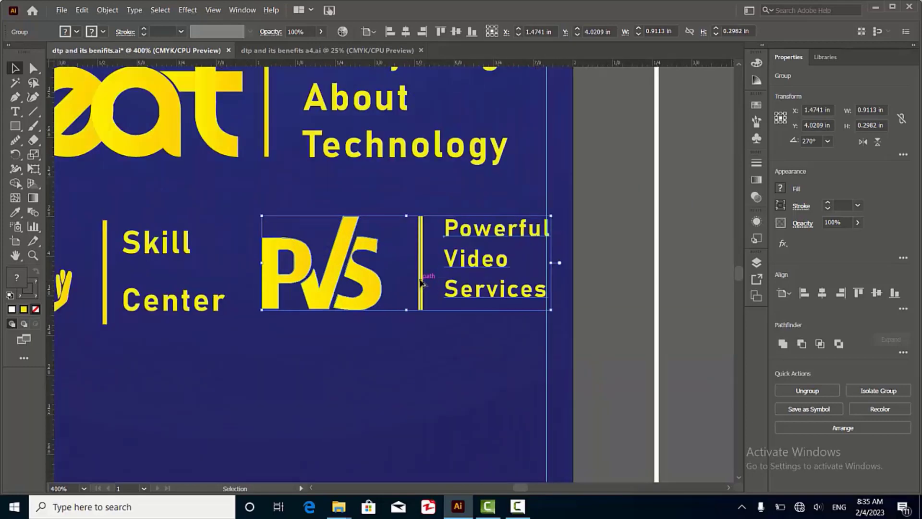
pyautogui.press('Left')
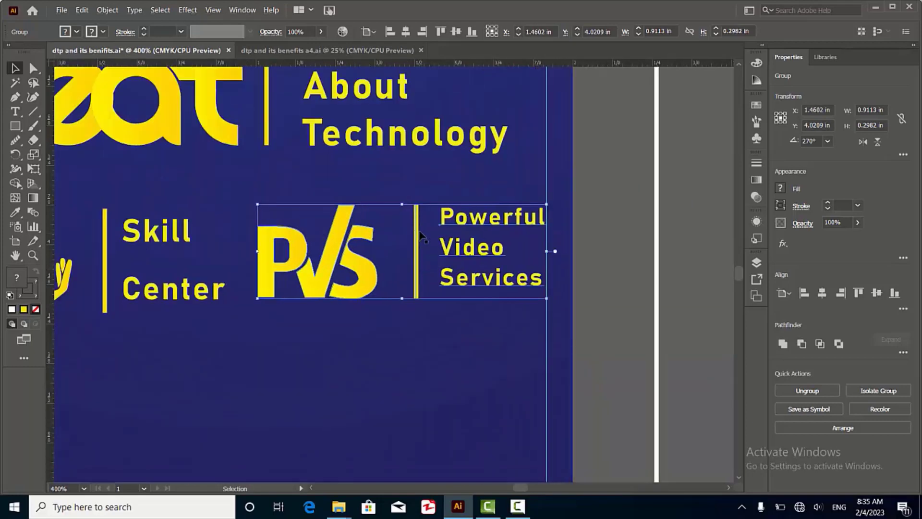
# Step: Select the eat, Skill Center and PVS logos together and nudge them down to Y 3.9741 in
pyautogui.scroll(-4, 420, 273)
pyautogui.scroll(2, 415, 233)
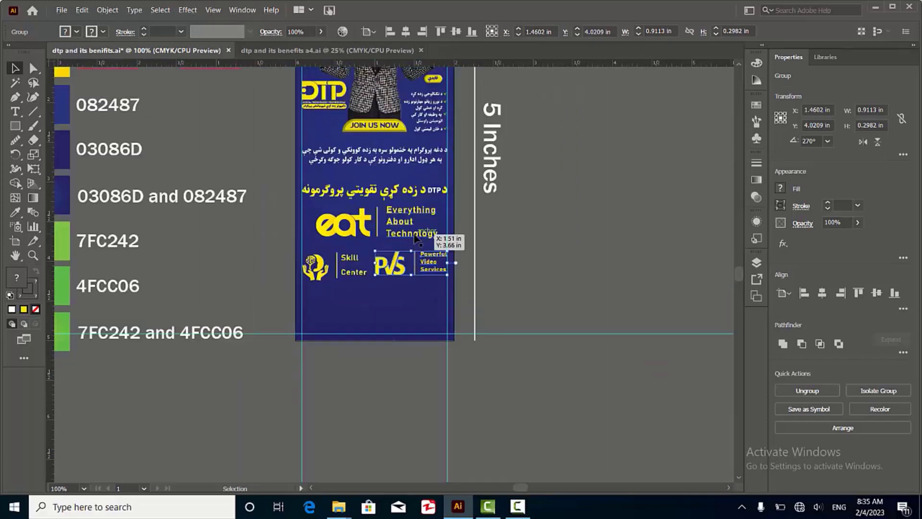
pyautogui.scroll(-1, 415, 233)
pyautogui.scroll(1, 415, 233)
pyautogui.scroll(1, 375, 259)
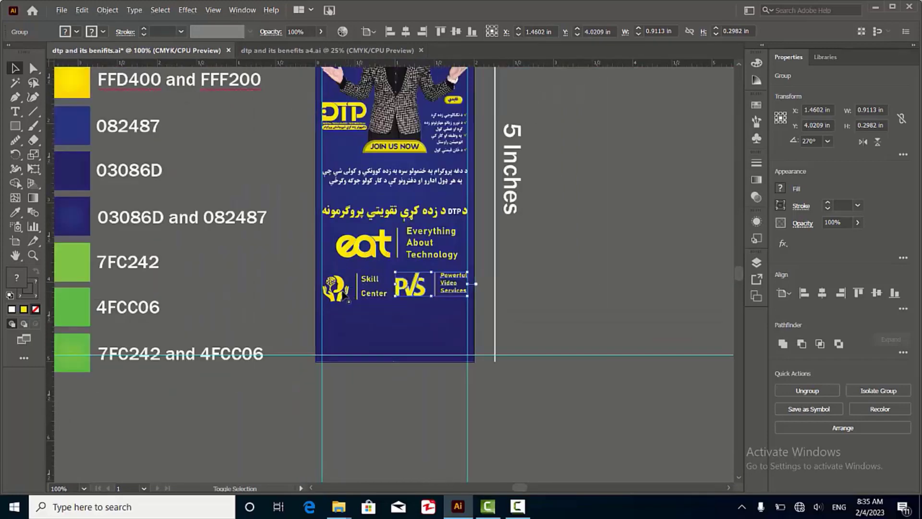
pyautogui.scroll(1, 349, 293)
pyautogui.scroll(2, 345, 300)
pyautogui.keyDown('shift'); pyautogui.click(341, 306); pyautogui.keyUp('shift')
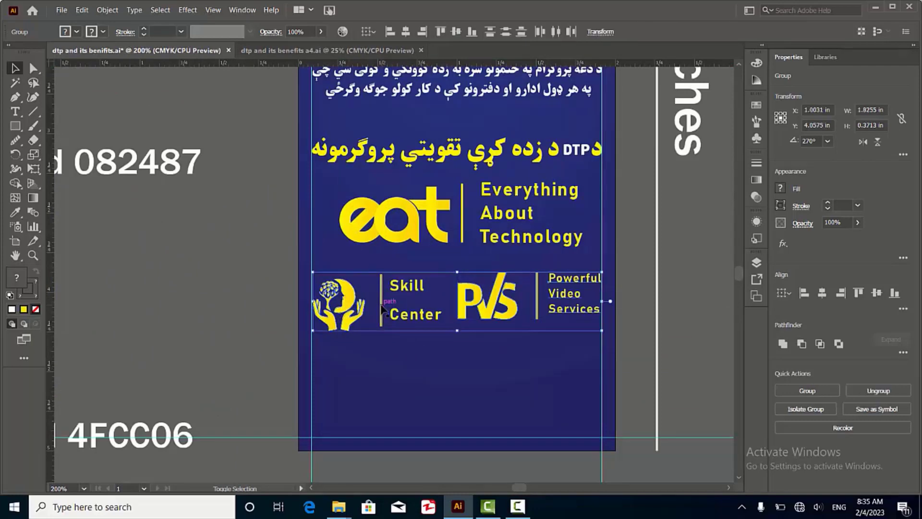
pyautogui.keyDown('shift'); pyautogui.click(382, 312); pyautogui.keyUp('shift')
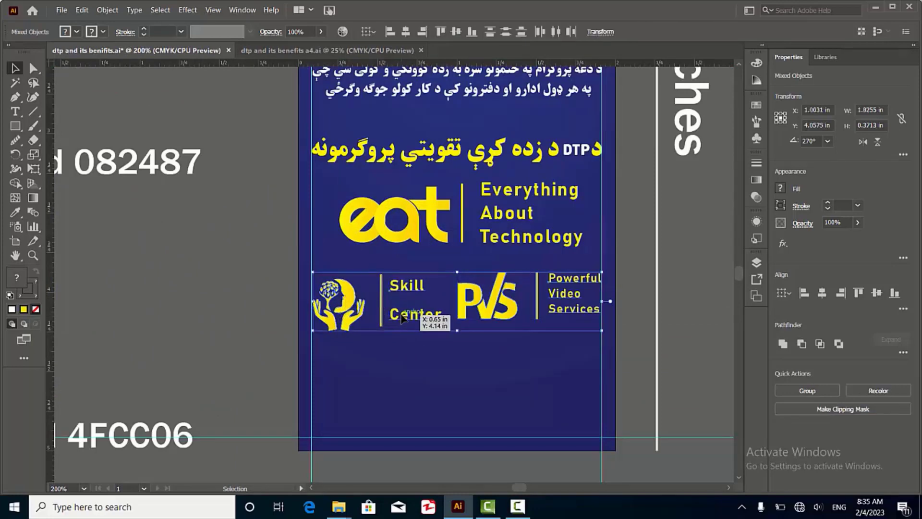
pyautogui.keyDown('shift'); pyautogui.click(409, 233); pyautogui.keyUp('shift')
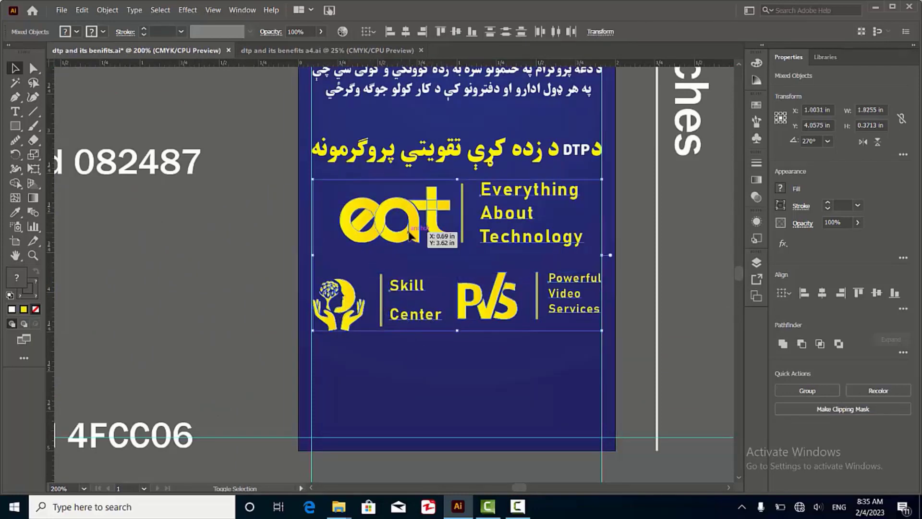
pyautogui.press('Down')
pyautogui.press('Down')
pyautogui.press('Down')
pyautogui.press('Down')
pyautogui.press('Down')
pyautogui.press('Down')
pyautogui.press('Down')
pyautogui.press('Down')
pyautogui.press('Down')
pyautogui.press('Down')
pyautogui.press('Down')
pyautogui.press('Down')
pyautogui.press('Down')
pyautogui.press('Down')
pyautogui.press('Down')
pyautogui.press('Down')
pyautogui.press('Down')
pyautogui.press('Down')
pyautogui.press('Down')
pyautogui.press('Down')
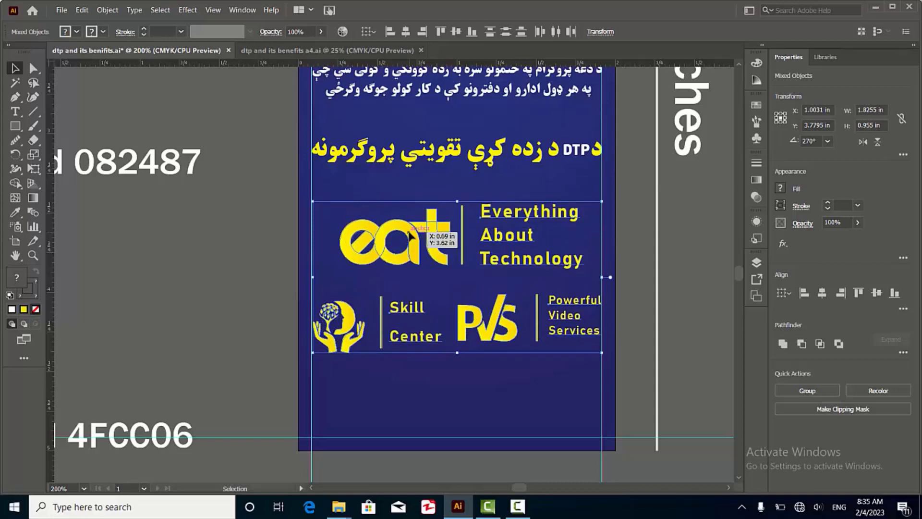
pyautogui.press('Down')
pyautogui.press('Down')
pyautogui.press('Down')
pyautogui.press('Down')
pyautogui.press('Down')
pyautogui.press('Down')
pyautogui.press('Down')
pyautogui.press('Down')
pyautogui.press('Down')
pyautogui.press('Down')
pyautogui.press('Down')
pyautogui.press('Down')
pyautogui.press('Down')
pyautogui.press('Down')
pyautogui.press('Down')
pyautogui.press('Down')
pyautogui.press('Down')
pyautogui.press('Down')
pyautogui.press('Down')
pyautogui.press('Down')
pyautogui.press('Down')
pyautogui.press('Down')
pyautogui.press('Down')
pyautogui.press('Down')
pyautogui.press('Down')
pyautogui.press('Down')
pyautogui.press('Down')
pyautogui.press('Down')
pyautogui.press('Down')
pyautogui.press('Down')
pyautogui.press('Down')
pyautogui.press('Down')
pyautogui.press('Down')
pyautogui.press('Down')
pyautogui.press('Down')
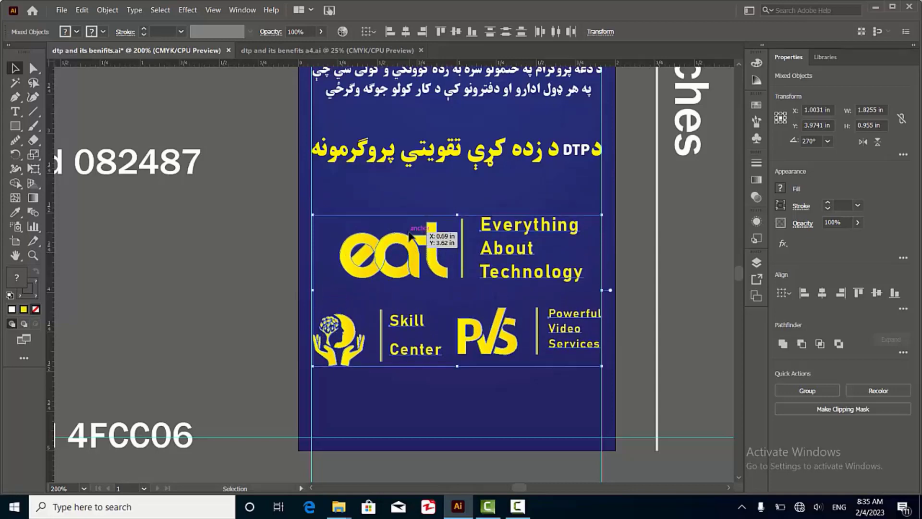
pyautogui.click(248, 257)
# Step: Draw a horizontal line about 1.83 in wide between the side margin guides, just above the AfghanUstad logo
pyautogui.scroll(-1, 245, 257)
pyautogui.scroll(2, 405, 251)
pyautogui.scroll(5, 408, 255)
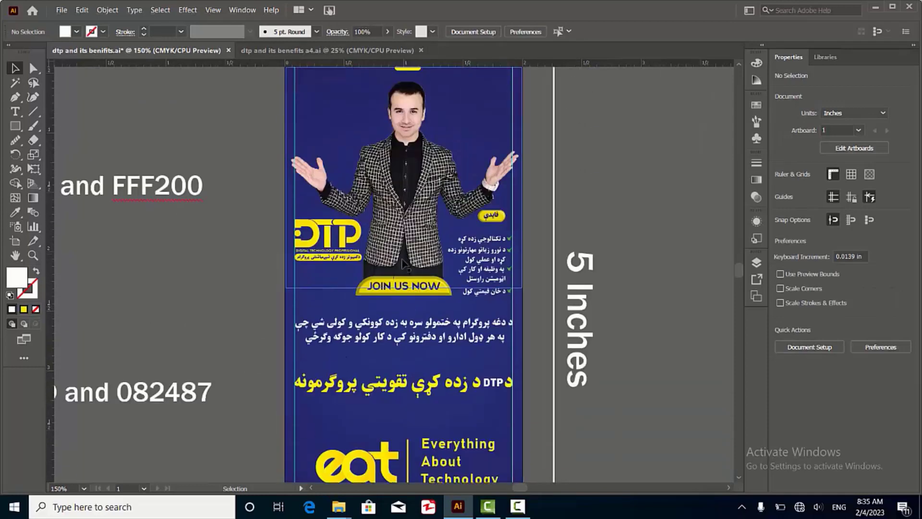
pyautogui.scroll(-2, 395, 250)
pyautogui.scroll(5, 395, 249)
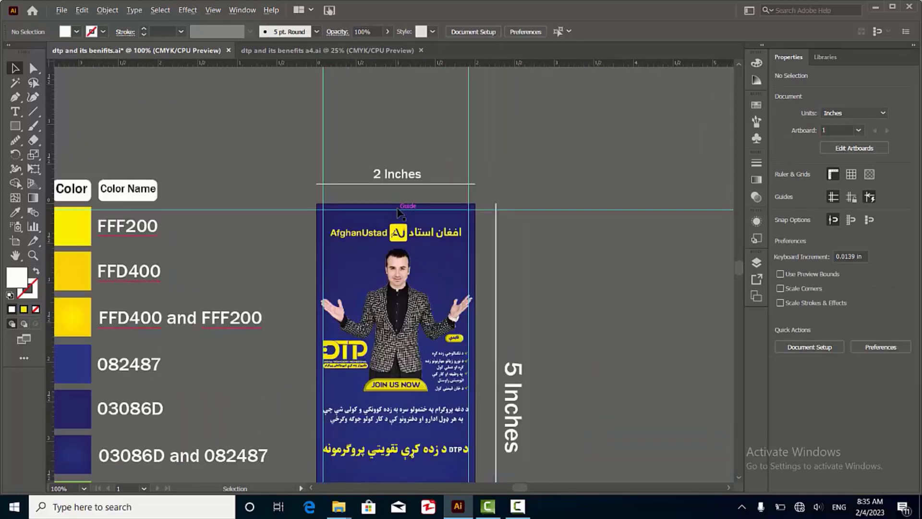
pyautogui.scroll(-1, 394, 250)
pyautogui.click(30, 111)
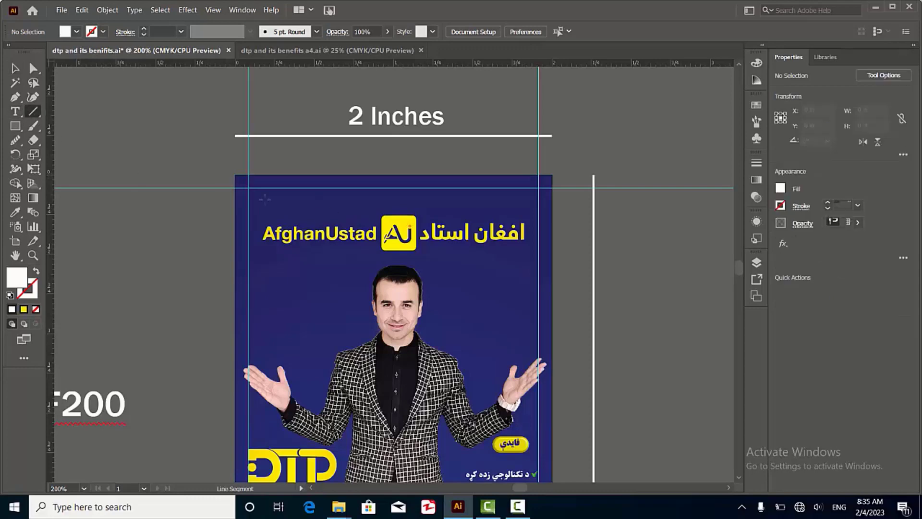
pyautogui.scroll(1, 350, 208)
pyautogui.press('shift')
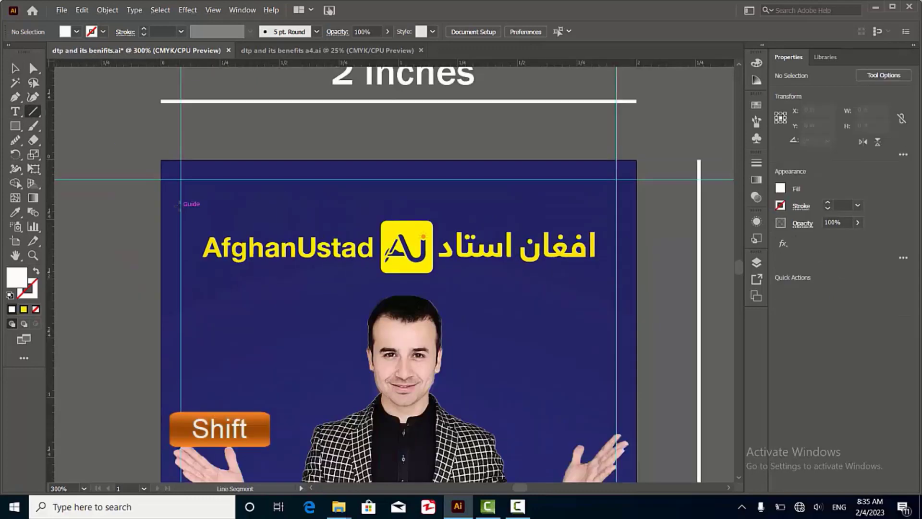
pyautogui.moveTo(182, 196); pyautogui.dragTo(616, 197)
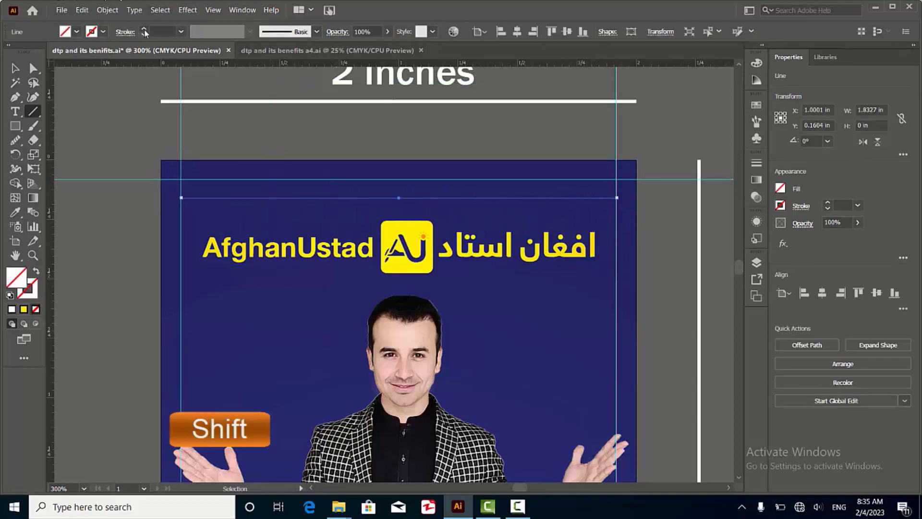
# Step: Give the line a 1 pt stroke in the FFF200 yellow sampled from the color palette, with no fill
pyautogui.click(145, 30)
pyautogui.click(144, 30)
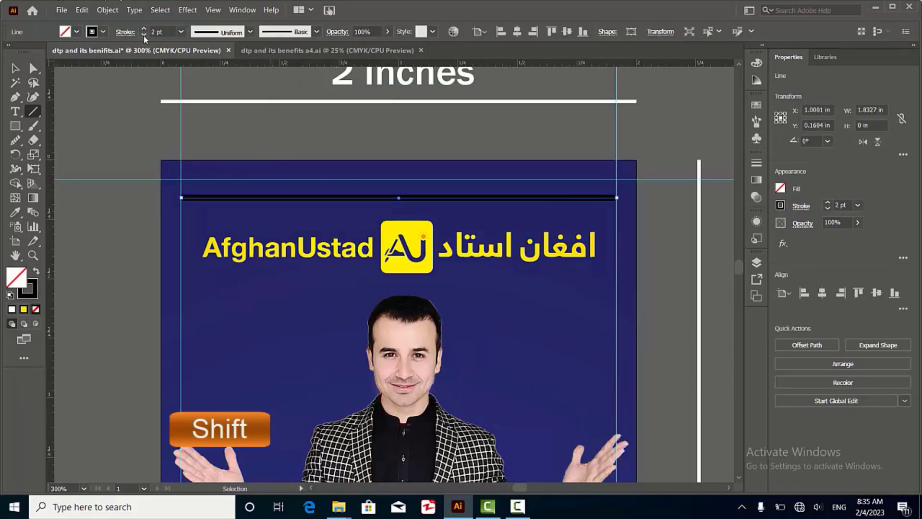
pyautogui.click(144, 34)
pyautogui.hotkey('ctrl', '-')
pyautogui.hotkey('ctrl', '-')
pyautogui.hotkey('ctrl', '-')
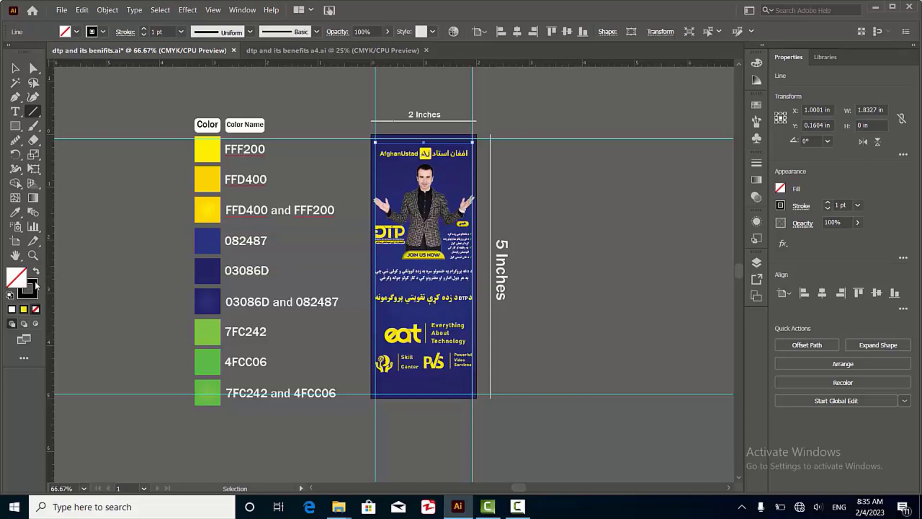
pyautogui.click(36, 285)
pyautogui.press('i')
pyautogui.click(214, 153)
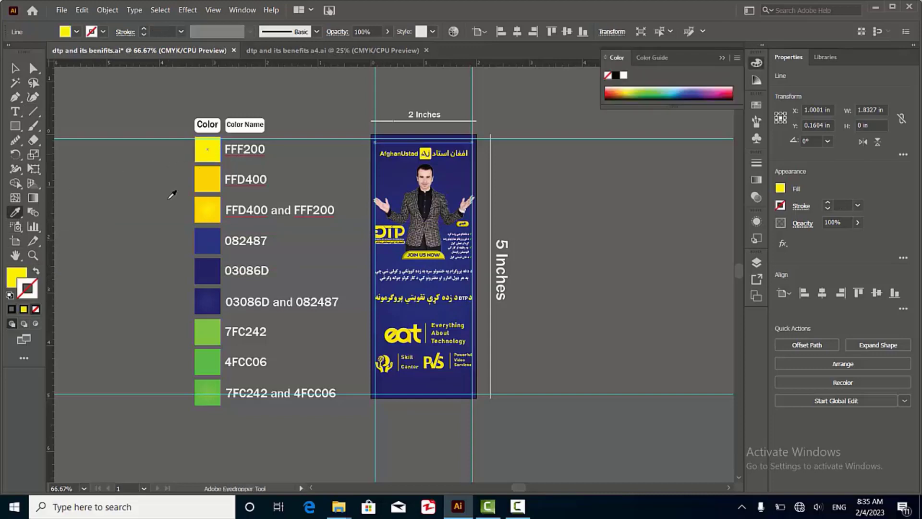
pyautogui.click(36, 272)
# Step: Apply the width profile that tapers at both ends to the yellow line above the logo
pyautogui.scroll(6, 450, 147)
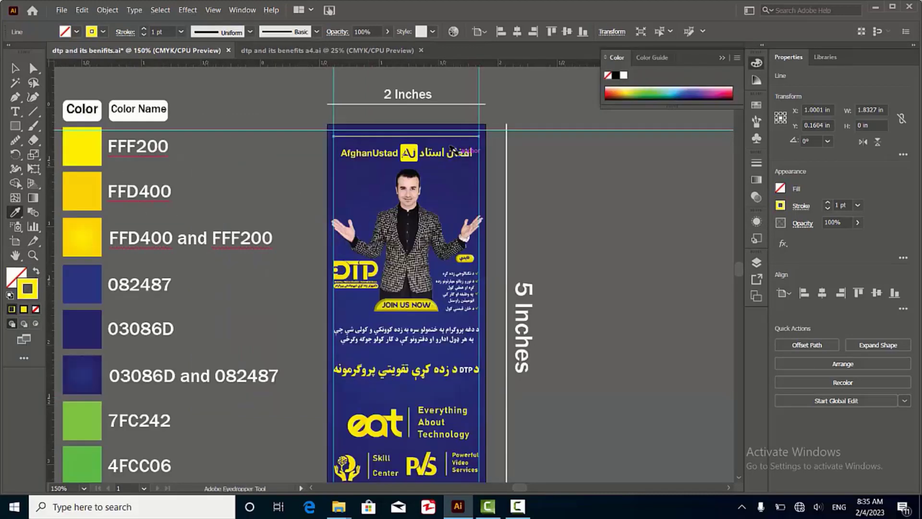
pyautogui.scroll(-2, 285, 104)
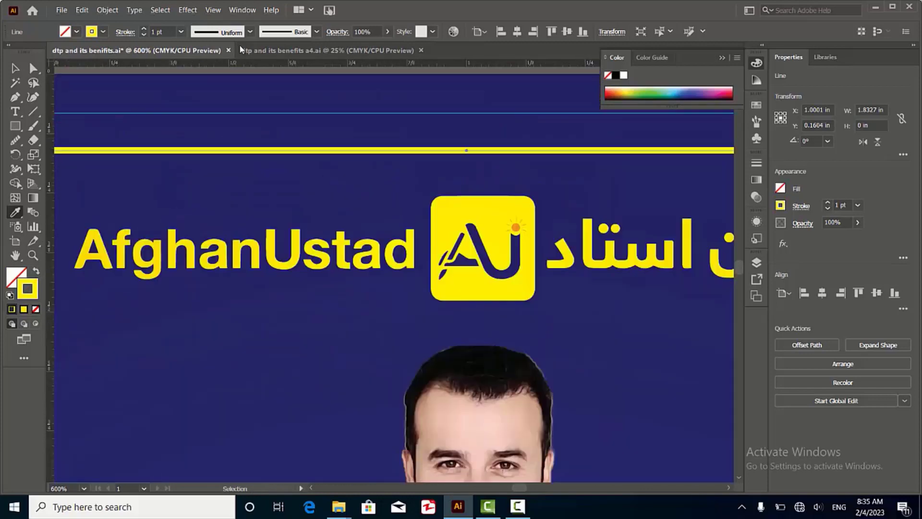
pyautogui.click(250, 32)
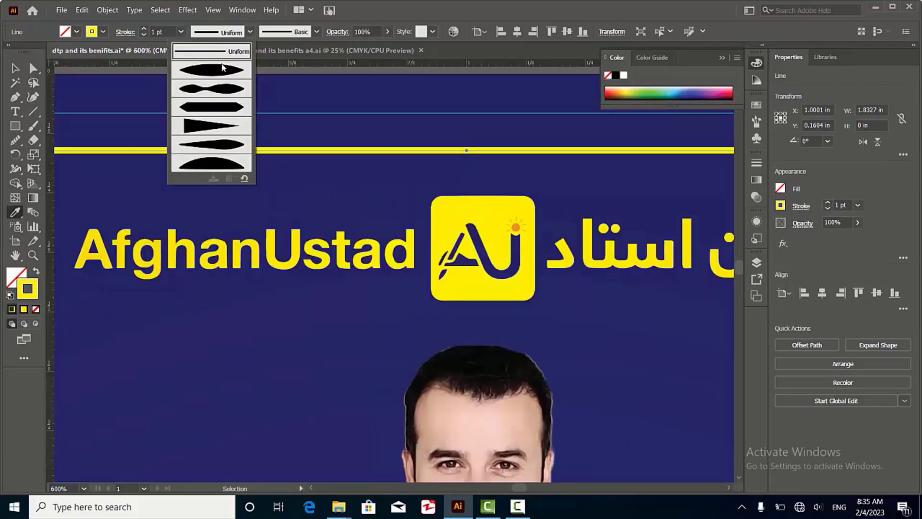
pyautogui.click(222, 68)
pyautogui.scroll(-2, 319, 147)
pyautogui.click(20, 71)
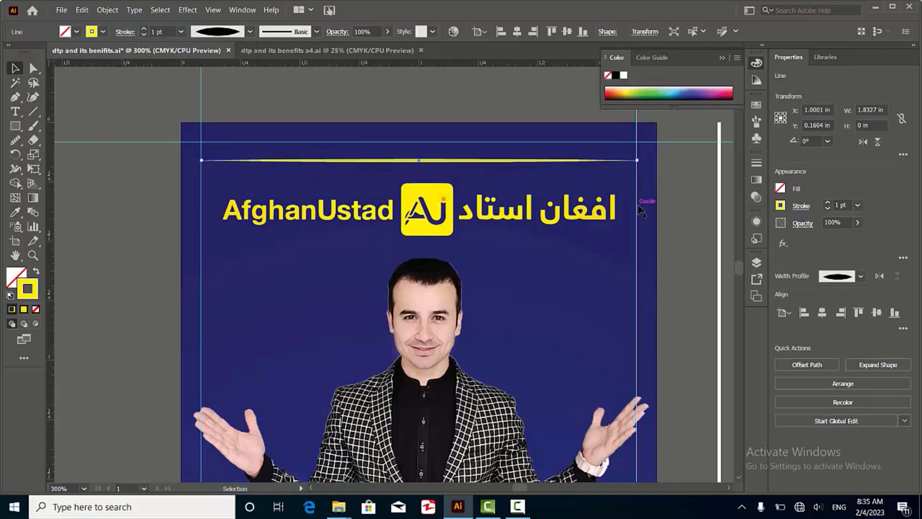
# Step: Apply a Gaussian Blur with a radius of 2.8817 pixels to the tapered line and deselect it
pyautogui.click(783, 246)
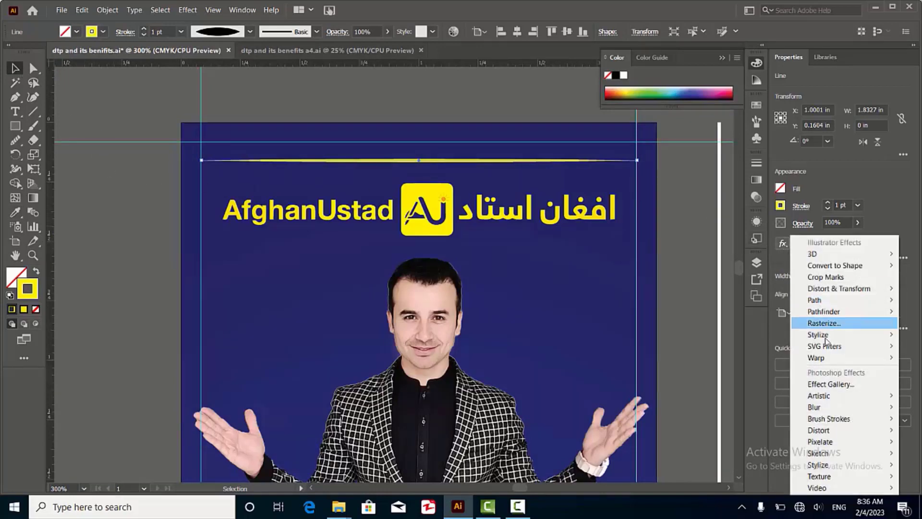
pyautogui.moveTo(811, 413)
pyautogui.click(741, 407)
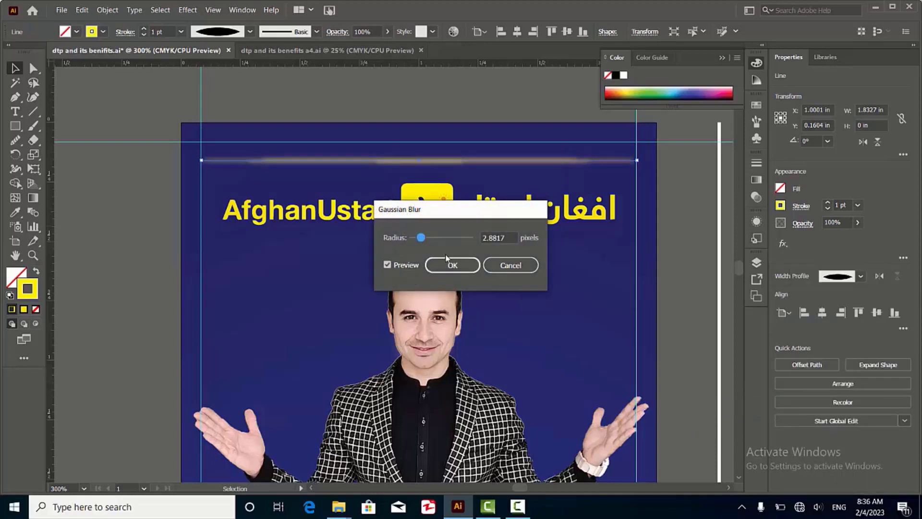
pyautogui.click(451, 266)
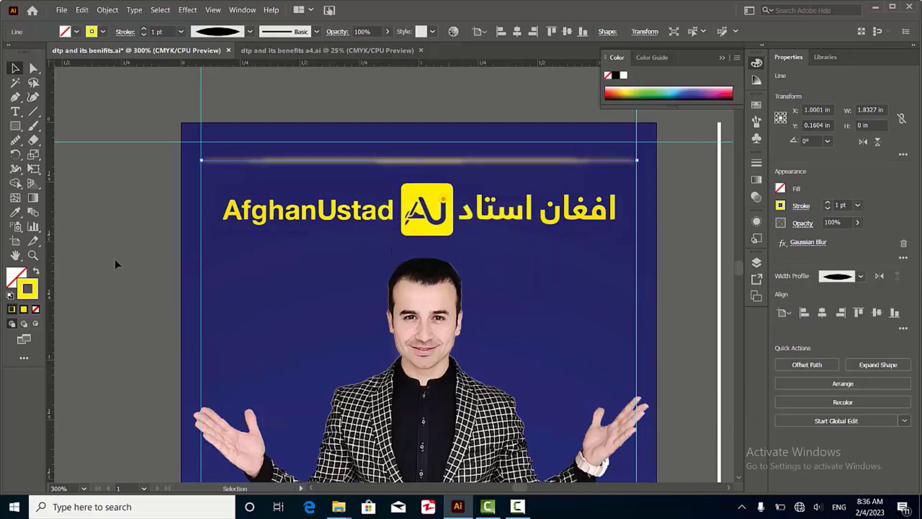
pyautogui.click(137, 222)
pyautogui.scroll(1, 432, 161)
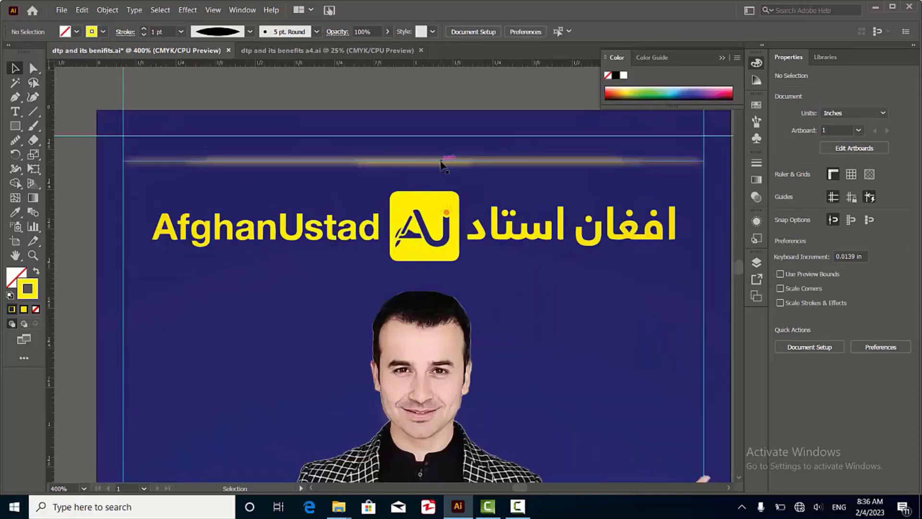
# Step: Draw a flat ellipse about 1.03 by 0.04 in over the middle of the blurred line, filled yellow without a stroke
pyautogui.scroll(1, 440, 164)
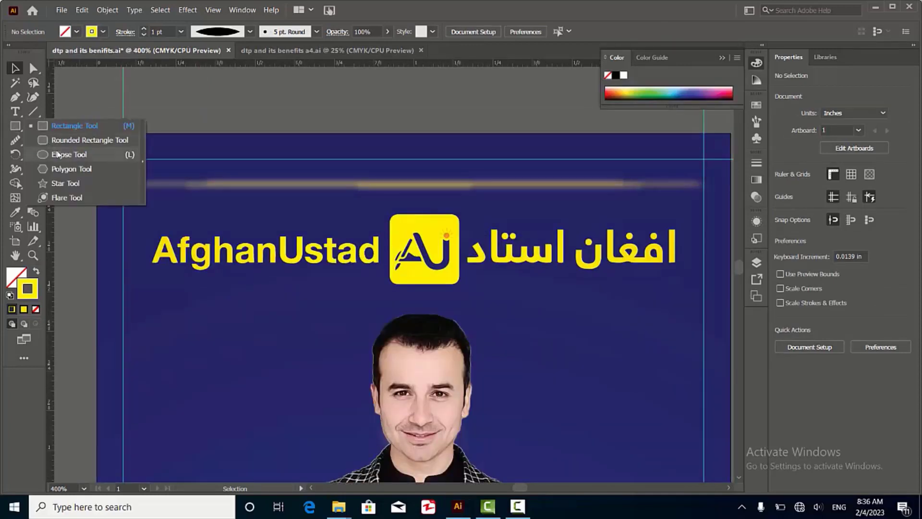
pyautogui.click(65, 154)
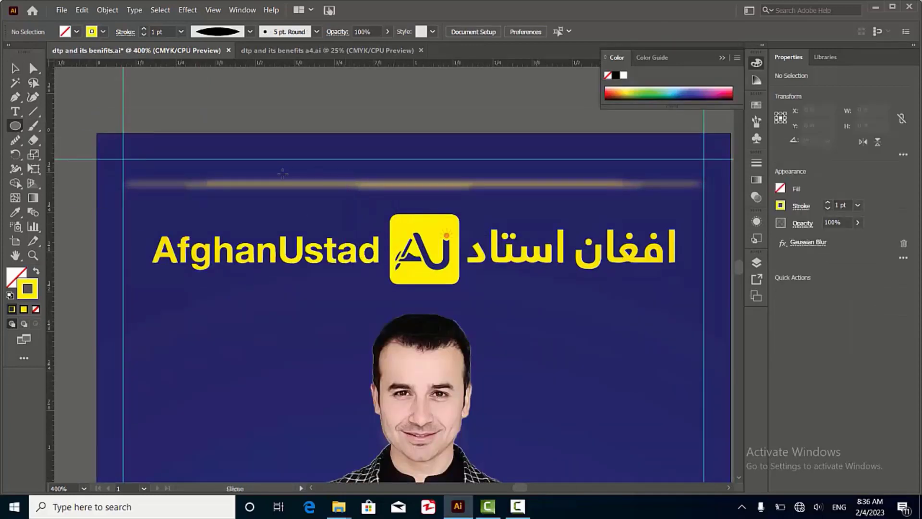
pyautogui.moveTo(249, 176); pyautogui.dragTo(576, 190)
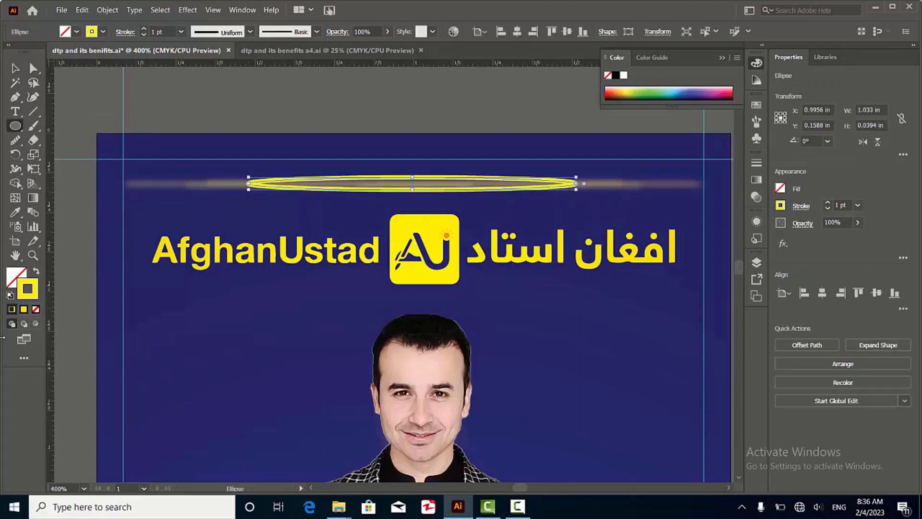
pyautogui.click(35, 271)
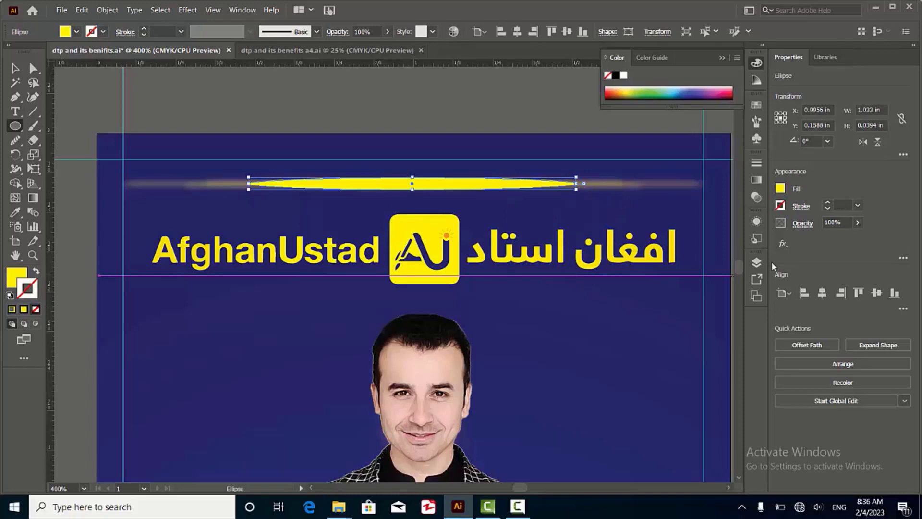
# Step: Select the ellipse together with the blurred line and align their centers vertically
pyautogui.press('v')
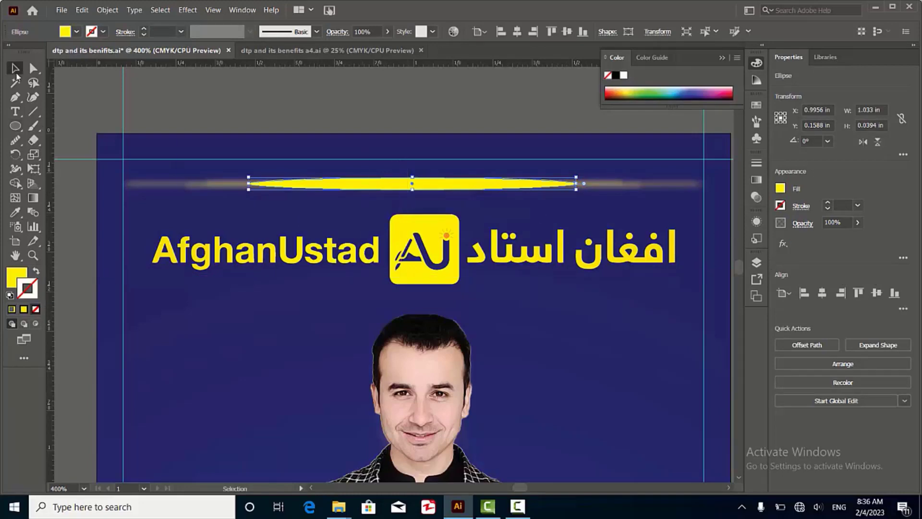
pyautogui.keyDown('shift'); pyautogui.click(623, 185); pyautogui.keyUp('shift')
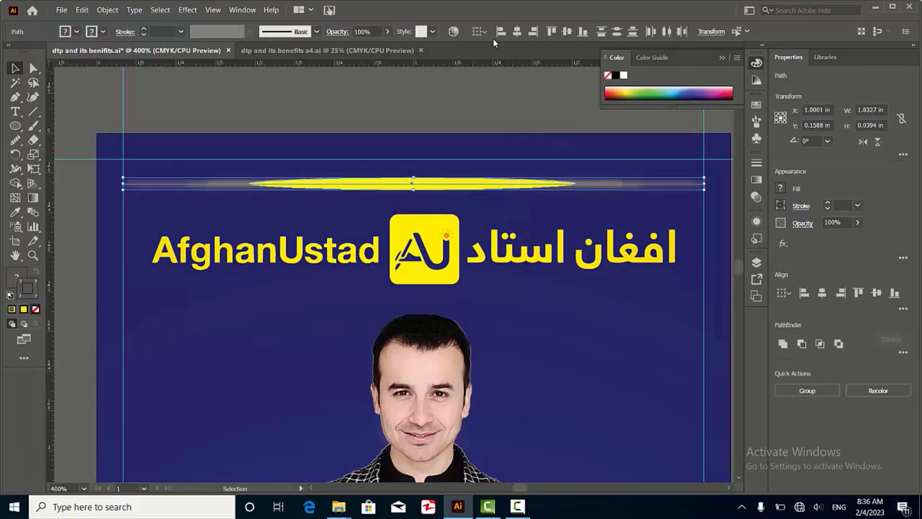
pyautogui.click(567, 32)
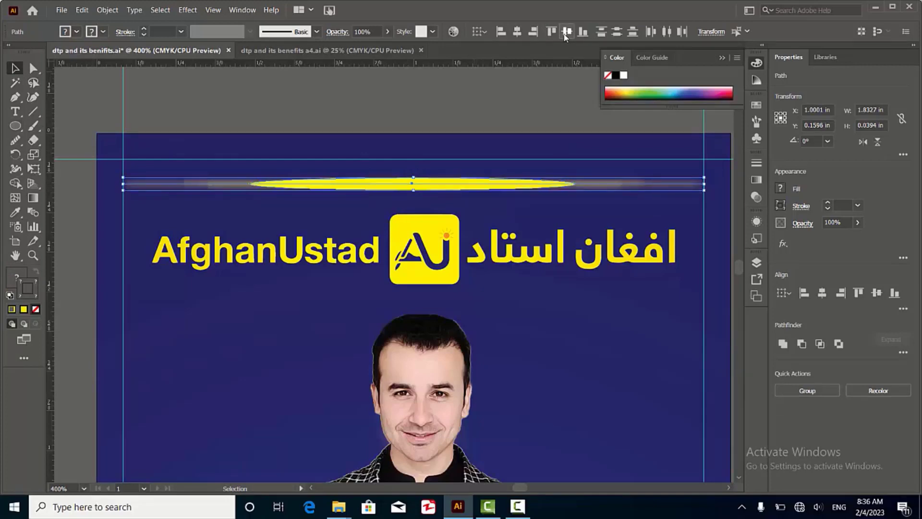
pyautogui.click(783, 244)
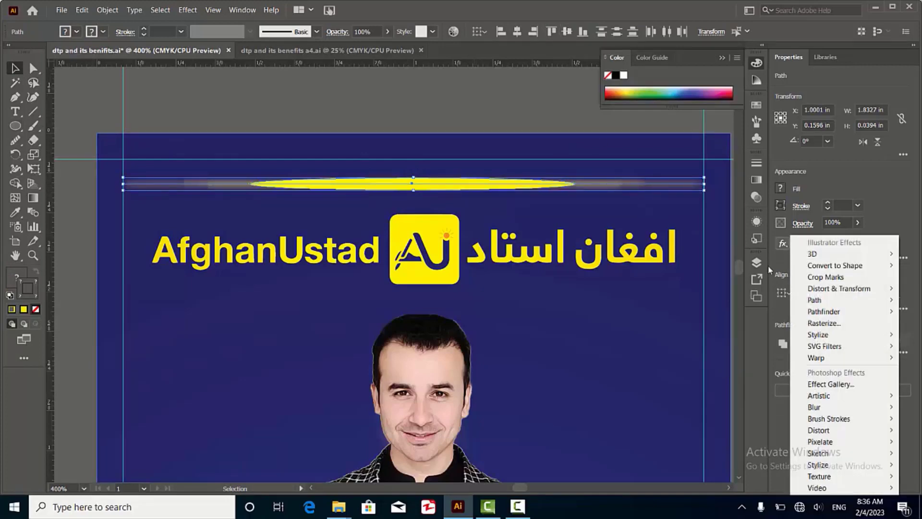
pyautogui.moveTo(817, 407)
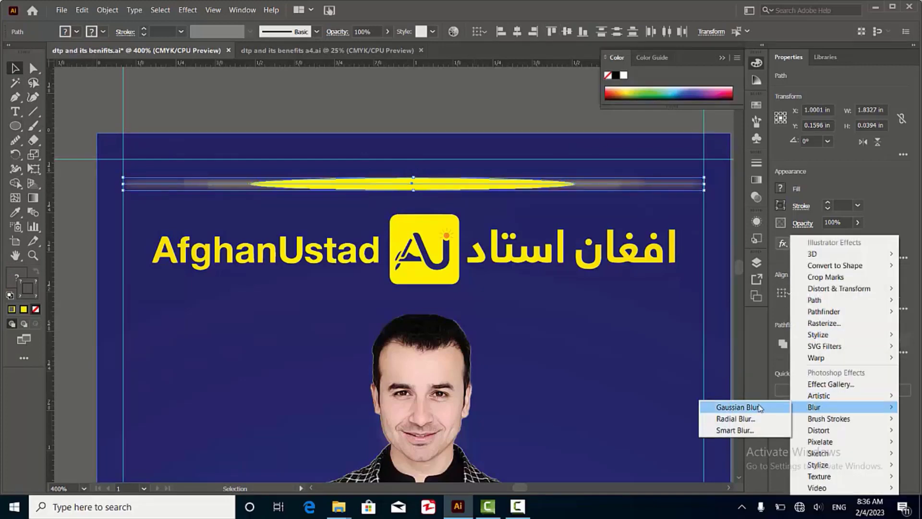
pyautogui.click(458, 223)
pyautogui.click(432, 183)
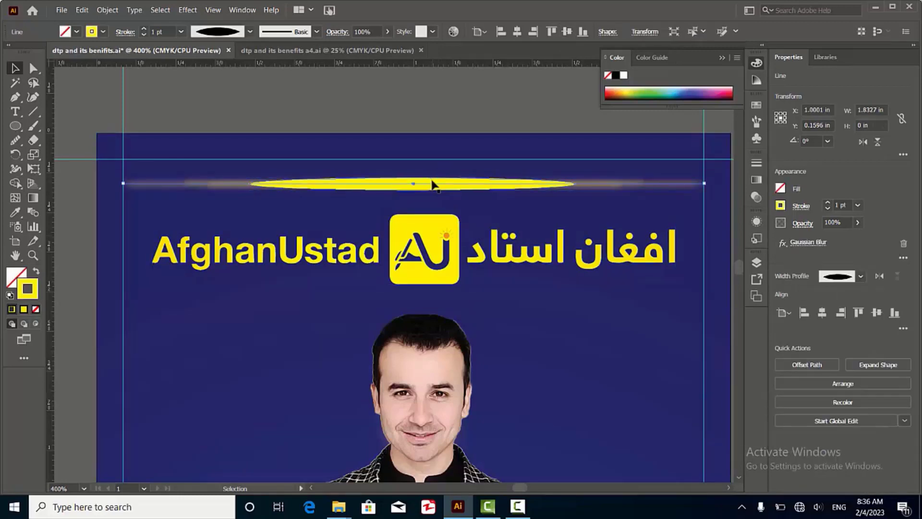
# Step: Apply a Gaussian Blur to the yellow ellipse alone, raising the radius above 2.8817 pixels, and deselect it
pyautogui.click(432, 185)
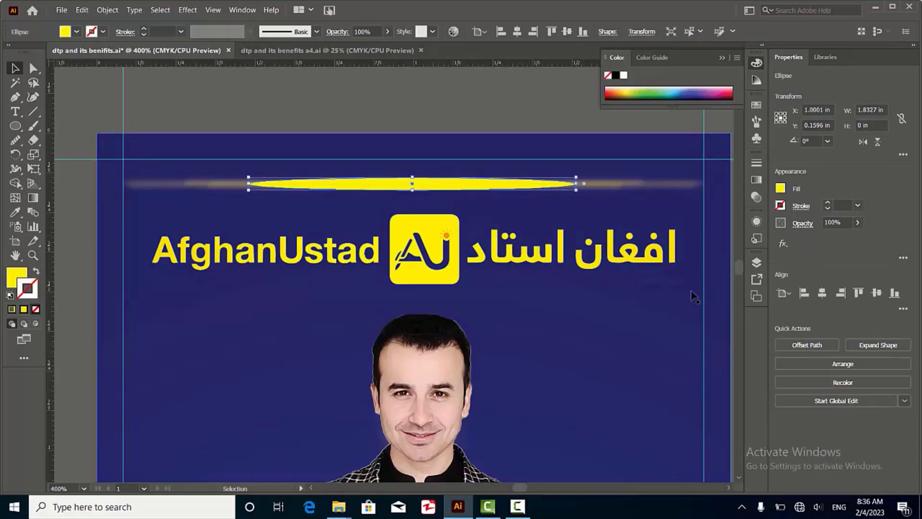
pyautogui.click(783, 246)
pyautogui.moveTo(818, 407)
pyautogui.click(739, 407)
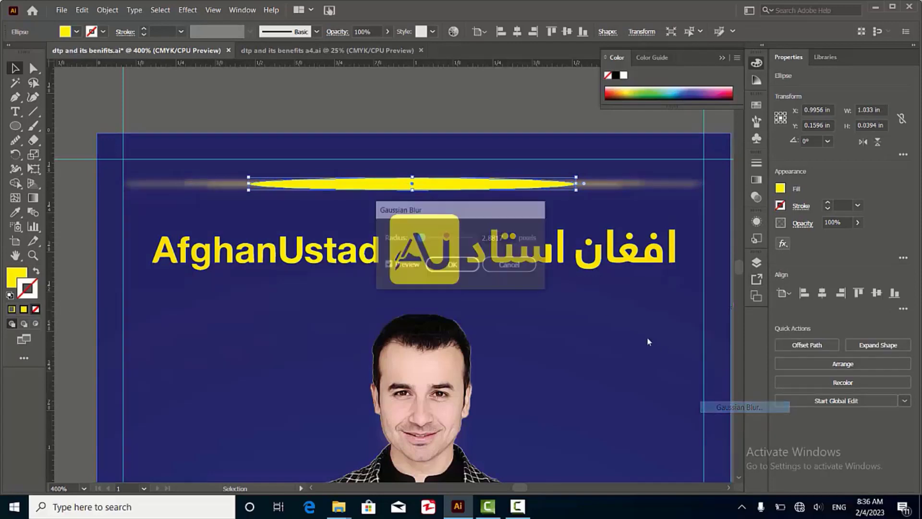
pyautogui.moveTo(422, 238); pyautogui.dragTo(432, 243)
pyautogui.click(439, 267)
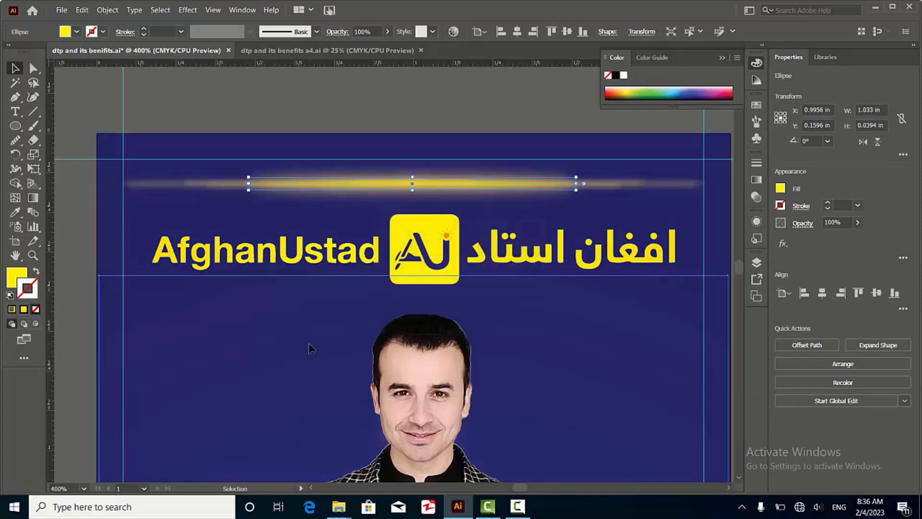
pyautogui.click(252, 349)
pyautogui.scroll(-2, 347, 168)
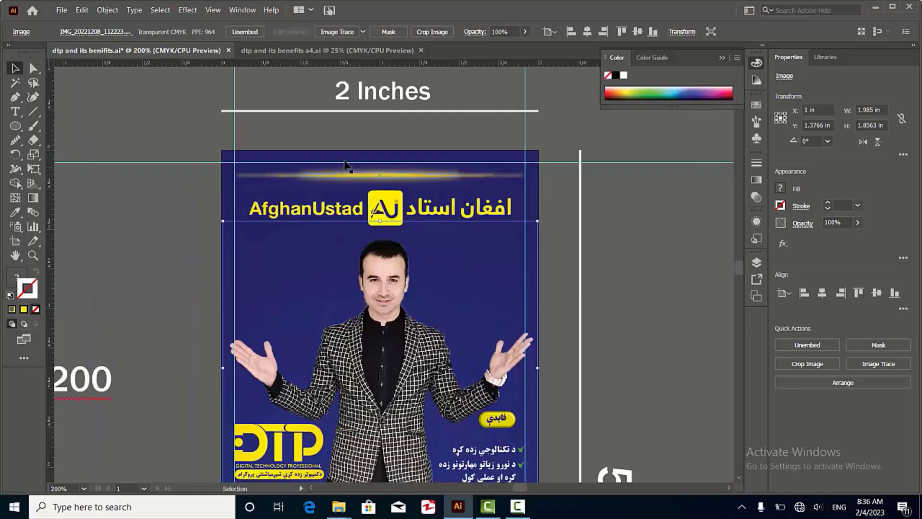
pyautogui.click(347, 126)
# Step: Lower the opacity of the blurred yellow ellipse above the logo to 59%
pyautogui.scroll(1, 363, 170)
pyautogui.click(390, 180)
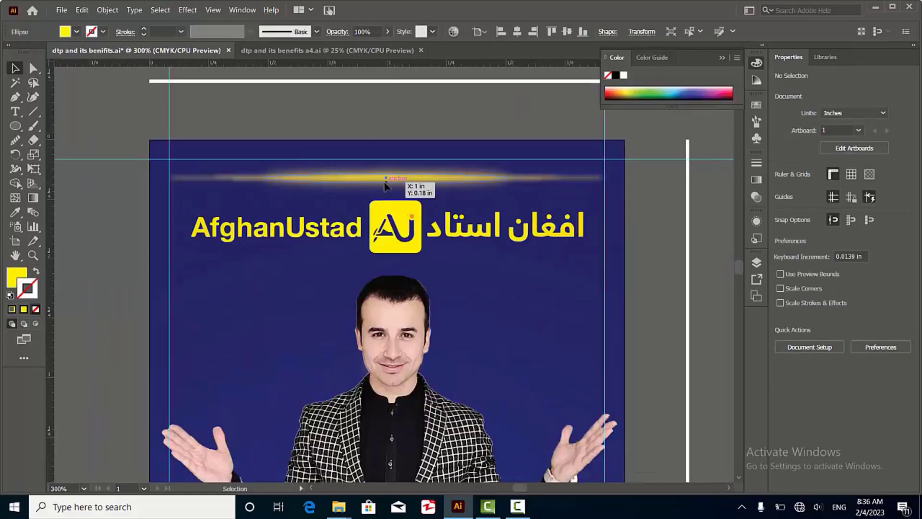
pyautogui.scroll(2, 389, 181)
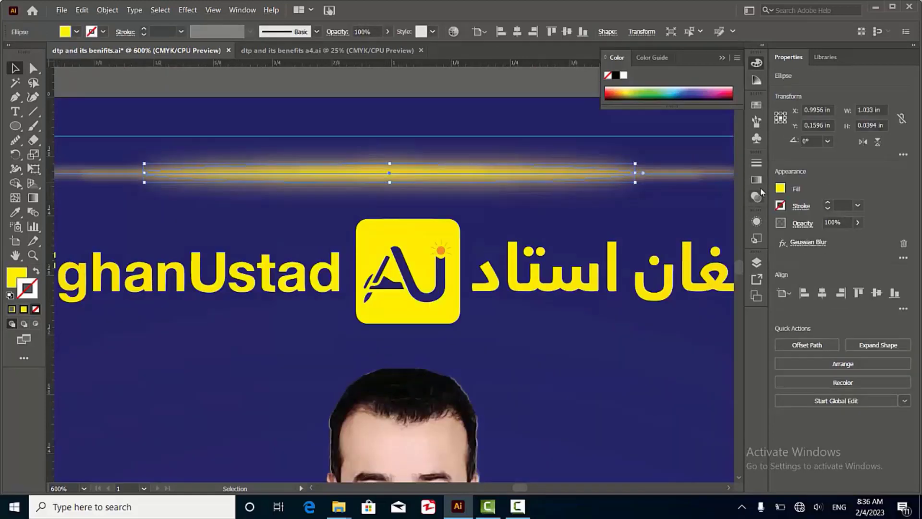
pyautogui.click(757, 163)
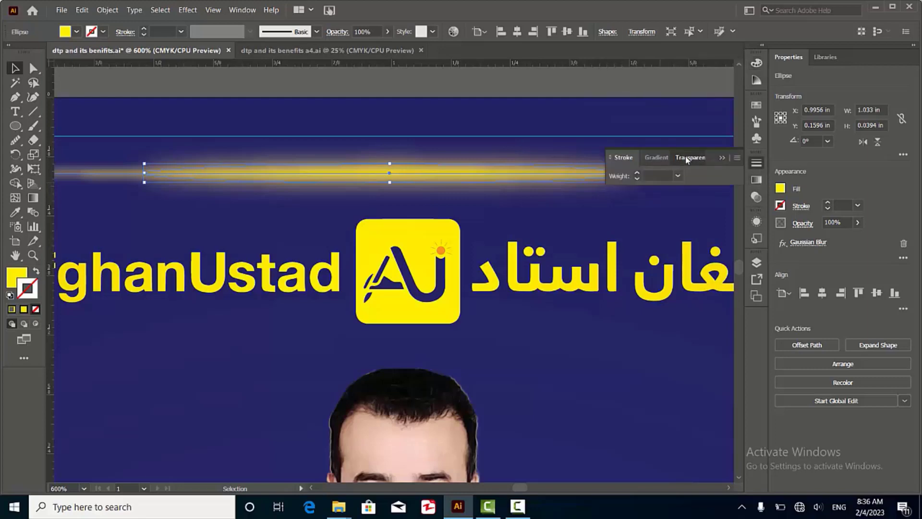
pyautogui.click(686, 158)
pyautogui.moveTo(724, 190); pyautogui.dragTo(708, 192)
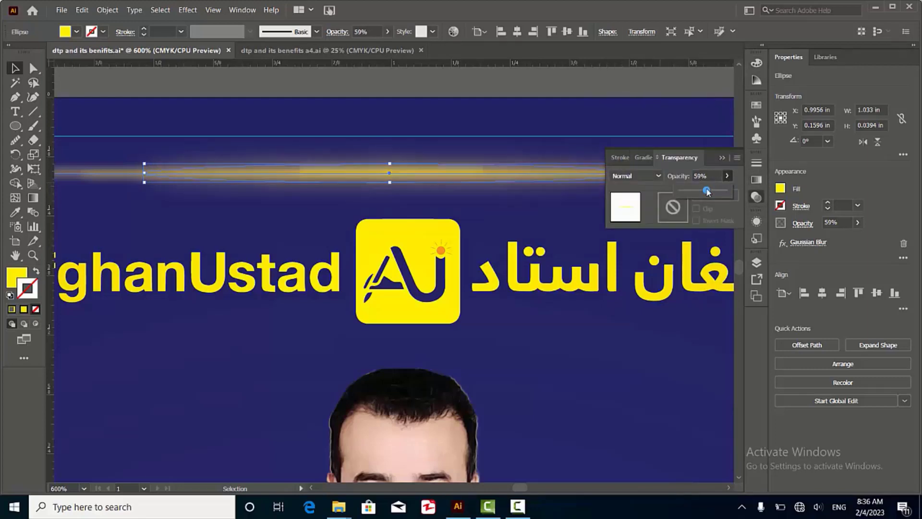
pyautogui.click(722, 158)
pyautogui.click(423, 210)
pyautogui.scroll(-2, 405, 197)
pyautogui.scroll(1, 405, 197)
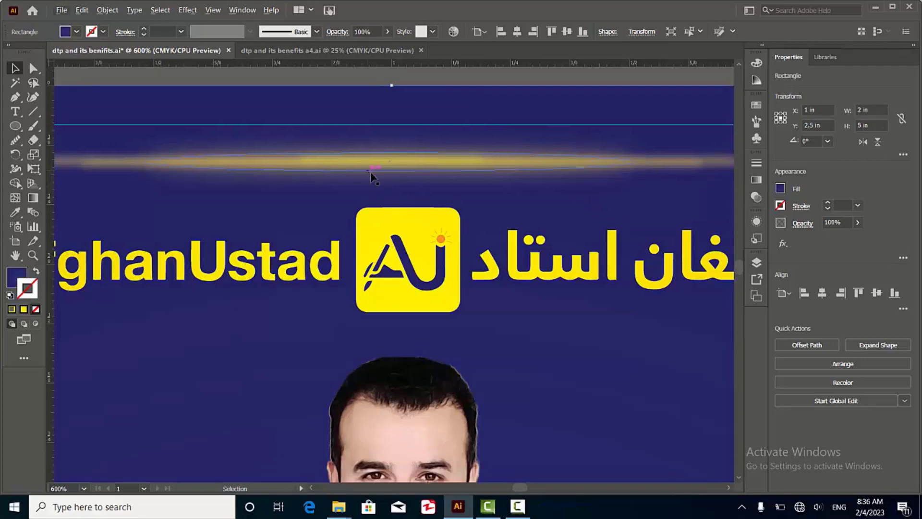
# Step: Draw a narrow upright yellow ellipse about 0.03 by 0.09 in across the middle of the glowing line above the logo
pyautogui.click(381, 172)
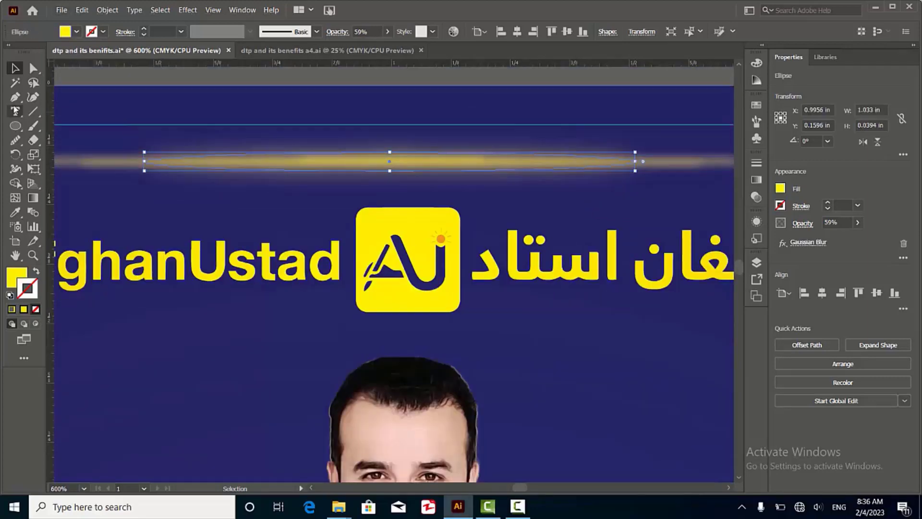
pyautogui.click(19, 131)
pyautogui.scroll(1, 239, 135)
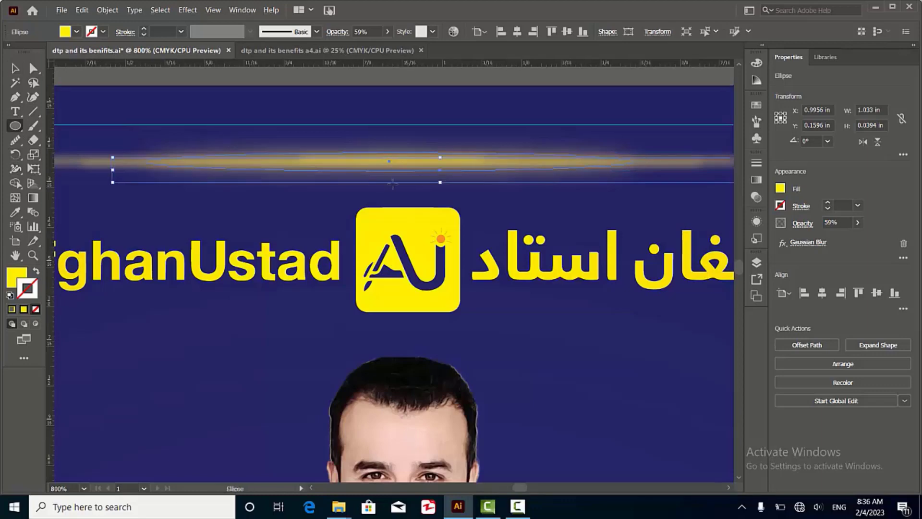
pyautogui.moveTo(427, 150); pyautogui.dragTo(449, 189)
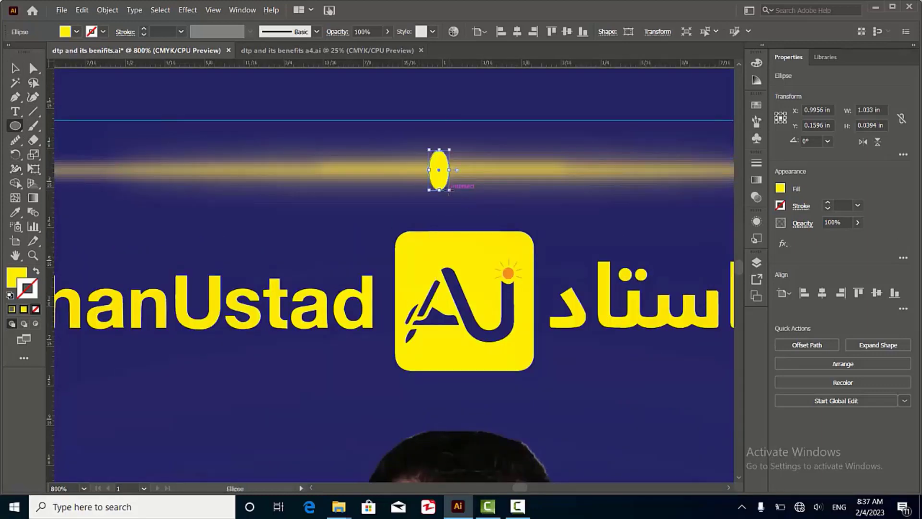
pyautogui.scroll(2, 436, 173)
pyautogui.moveTo(454, 125); pyautogui.dragTo(456, 107)
pyautogui.moveTo(476, 167); pyautogui.dragTo(474, 165)
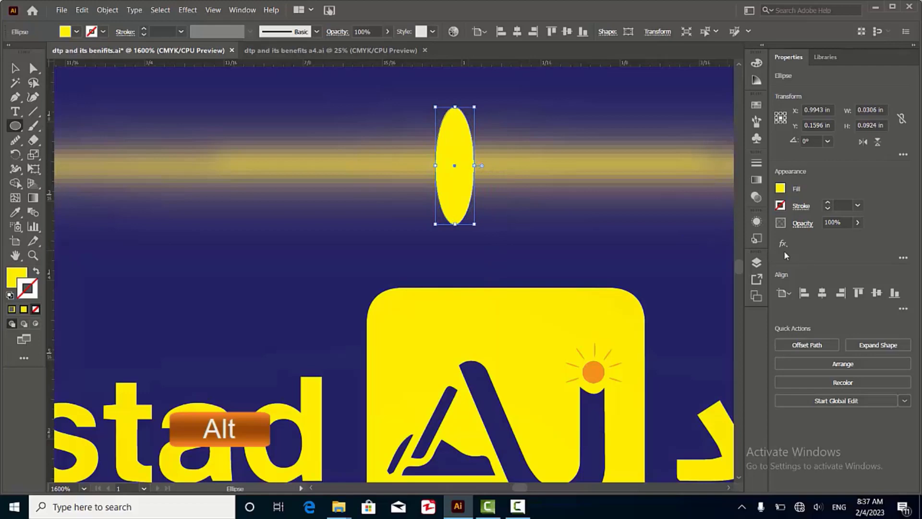
# Step: Apply a Gaussian Blur with a radius of about 6 pixels to the upright ellipse
pyautogui.click(783, 243)
pyautogui.moveTo(816, 407)
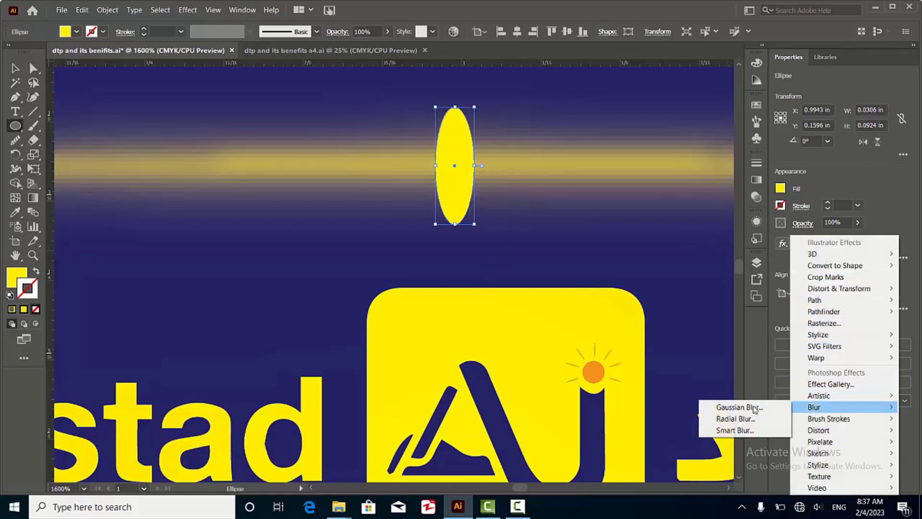
pyautogui.click(754, 408)
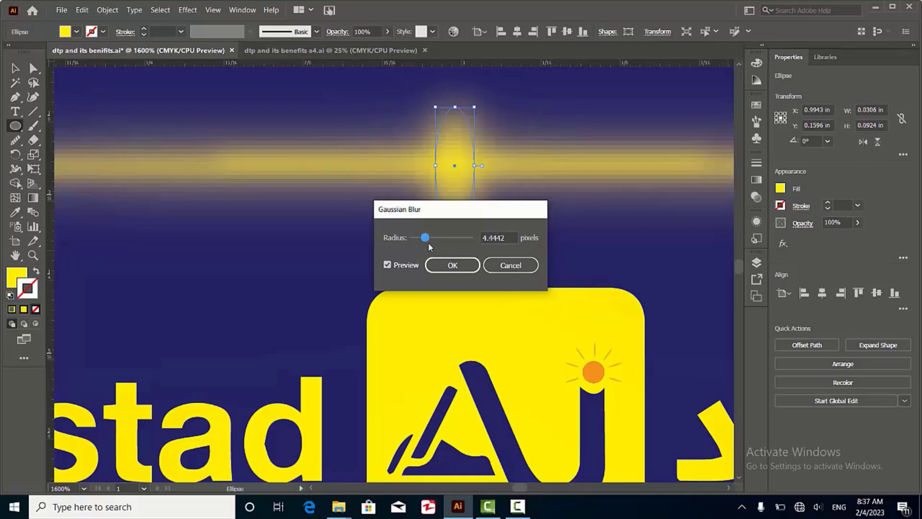
pyautogui.click(446, 265)
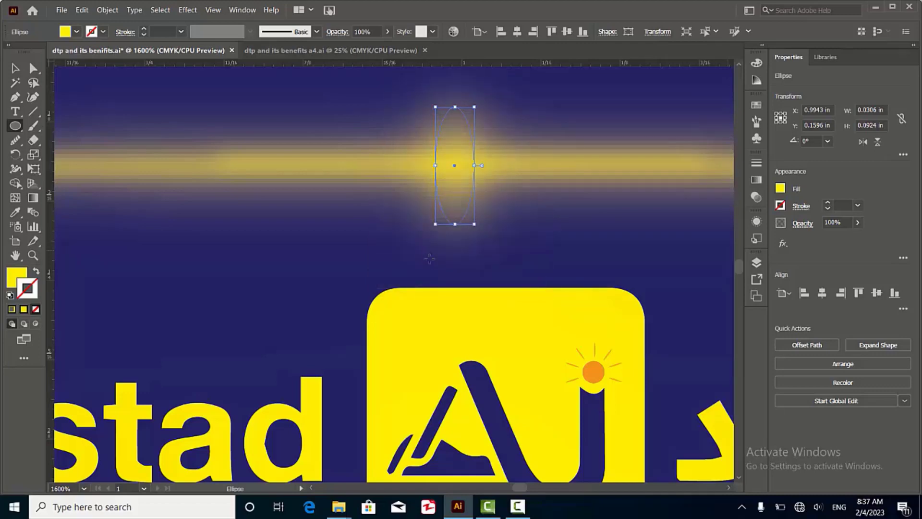
# Step: Narrow the upright blurred ellipse to about 0.02 in wide and set its Gaussian Blur radius to about 5.6 pixels
pyautogui.scroll(-1, 436, 194)
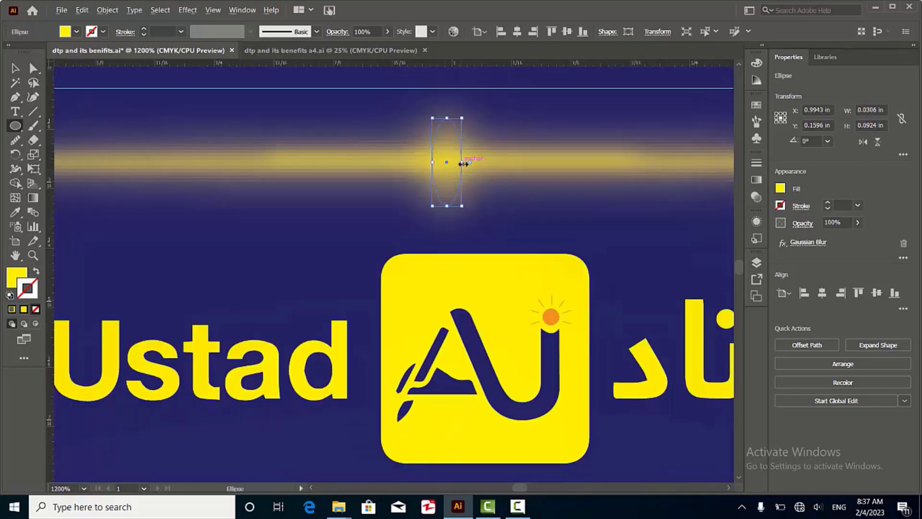
pyautogui.moveTo(463, 164); pyautogui.dragTo(457, 162)
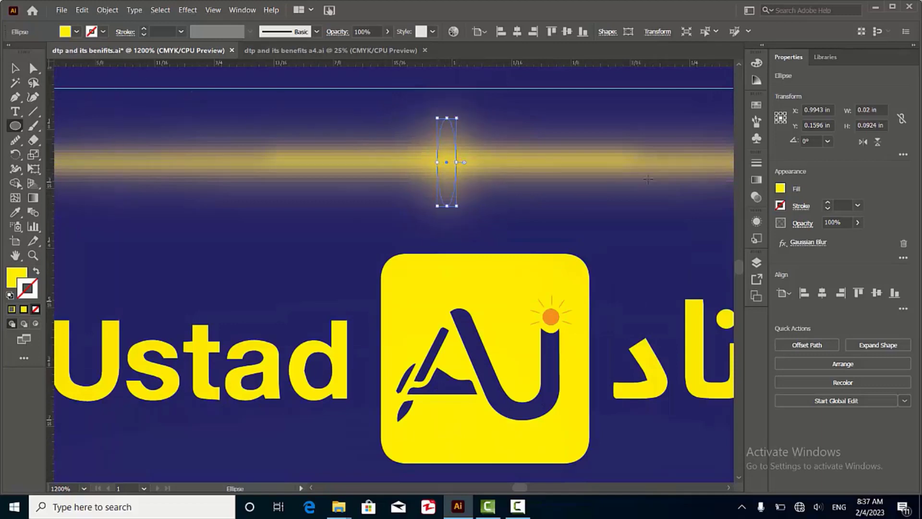
pyautogui.click(799, 244)
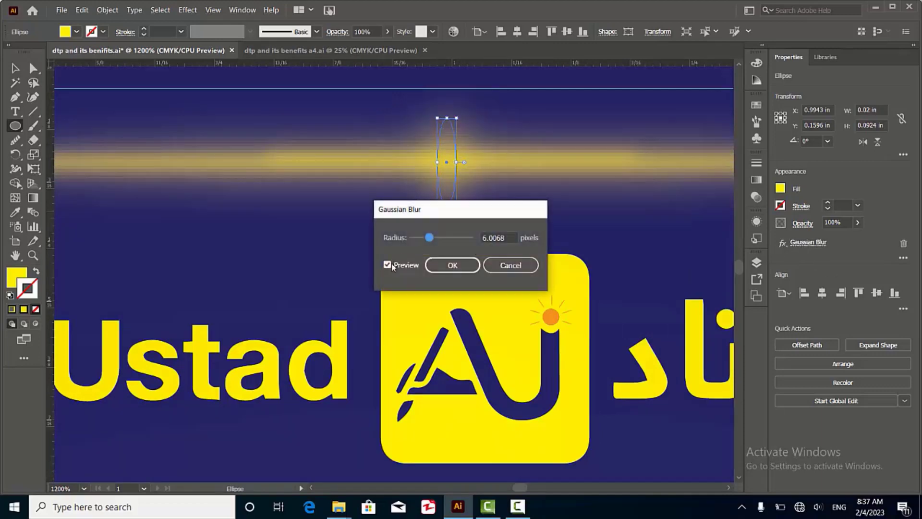
pyautogui.moveTo(428, 239); pyautogui.dragTo(427, 240)
pyautogui.click(453, 265)
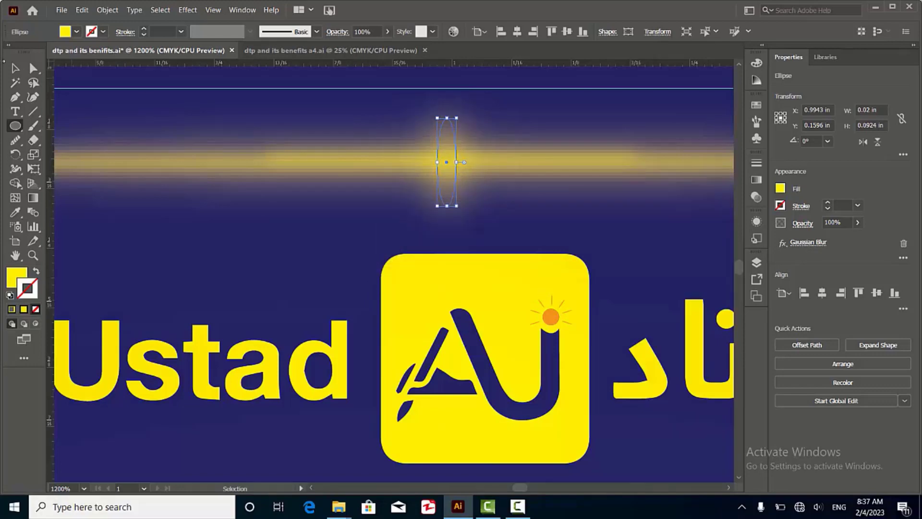
pyautogui.click(12, 72)
pyautogui.click(116, 168)
pyautogui.scroll(-2, 165, 204)
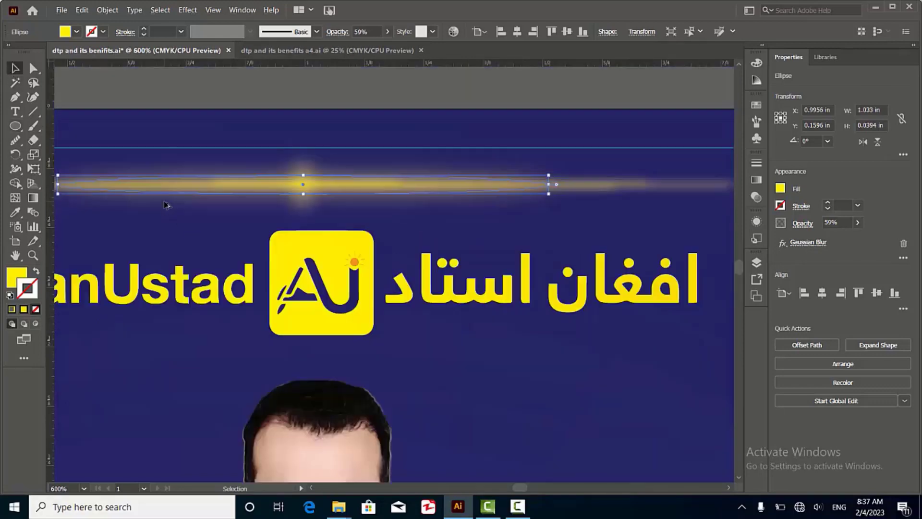
pyautogui.moveTo(303, 187); pyautogui.dragTo(310, 185)
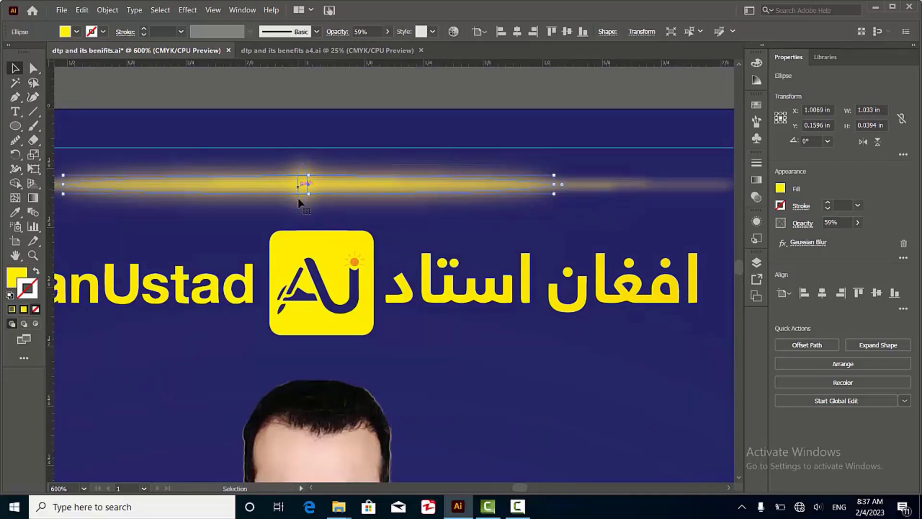
pyautogui.hotkey('ctrl', 'z')
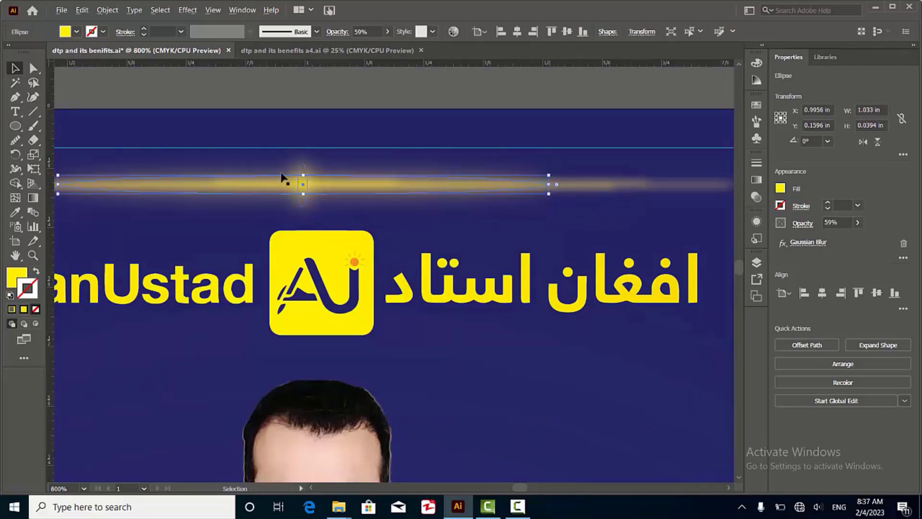
# Step: Duplicate the upright ellipse to its right, scale the copy to about 0.01 by 0.046 in, and place it near X 1.035 in
pyautogui.scroll(1, 284, 179)
pyautogui.moveTo(332, 187); pyautogui.dragTo(362, 193)
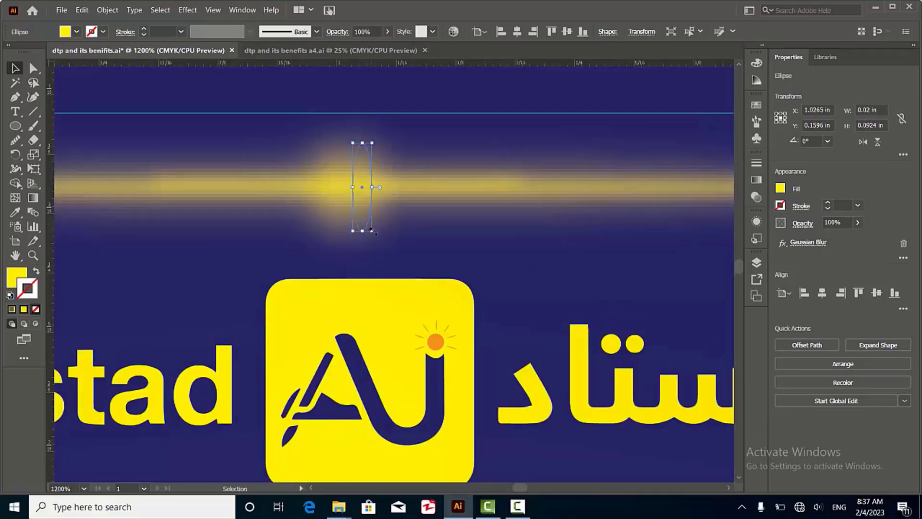
pyautogui.moveTo(372, 230); pyautogui.dragTo(366, 225)
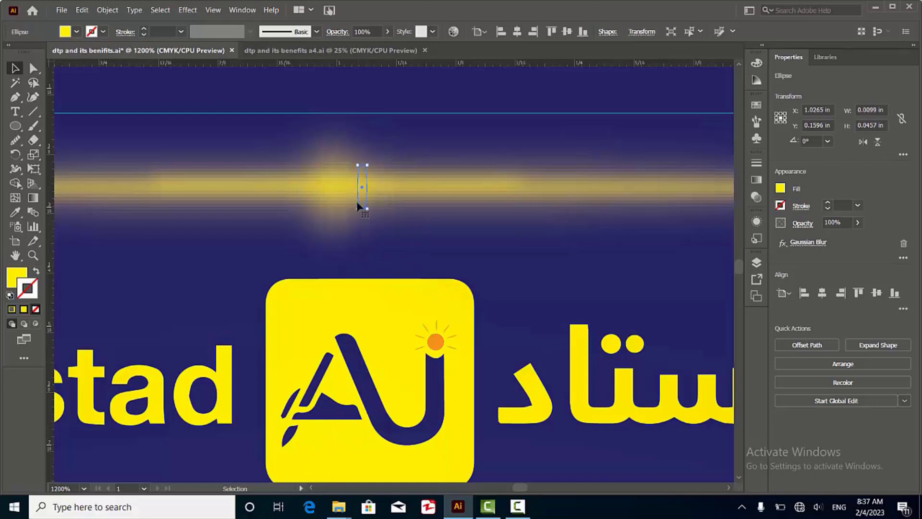
pyautogui.scroll(1, 358, 197)
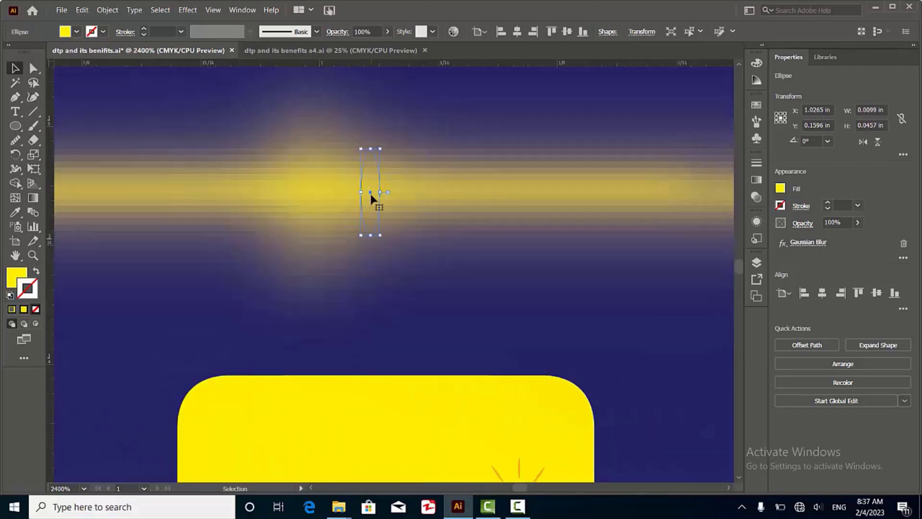
pyautogui.moveTo(383, 195); pyautogui.dragTo(390, 196)
# Step: Reduce the small ellipse's Gaussian Blur radius to about 2.5 pixels
pyautogui.click(807, 242)
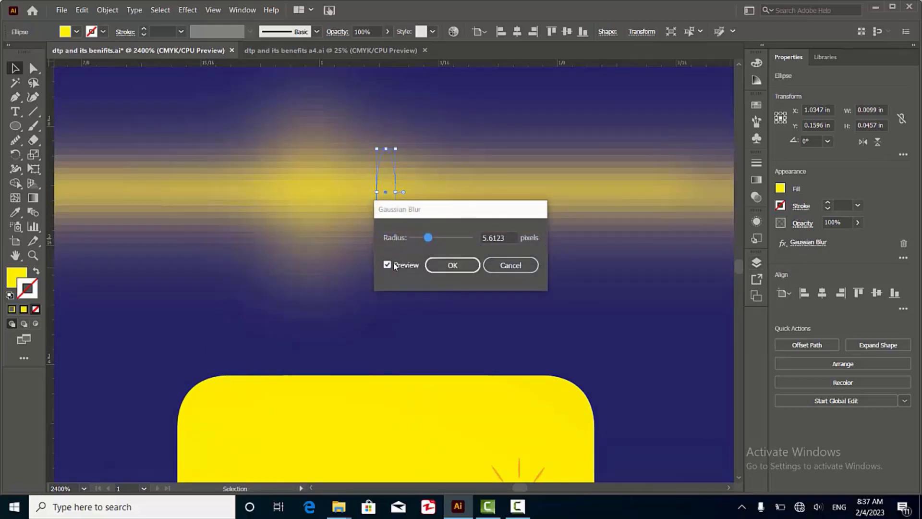
pyautogui.moveTo(422, 239); pyautogui.dragTo(415, 240)
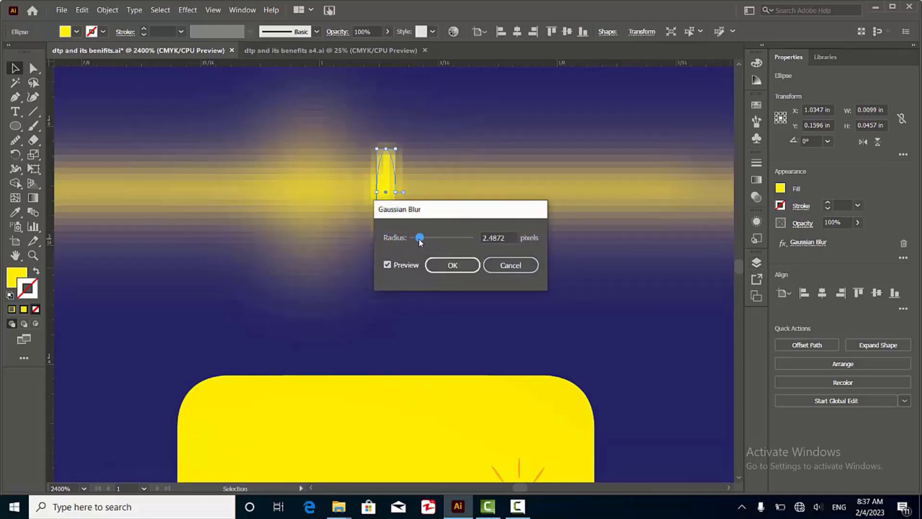
pyautogui.click(453, 266)
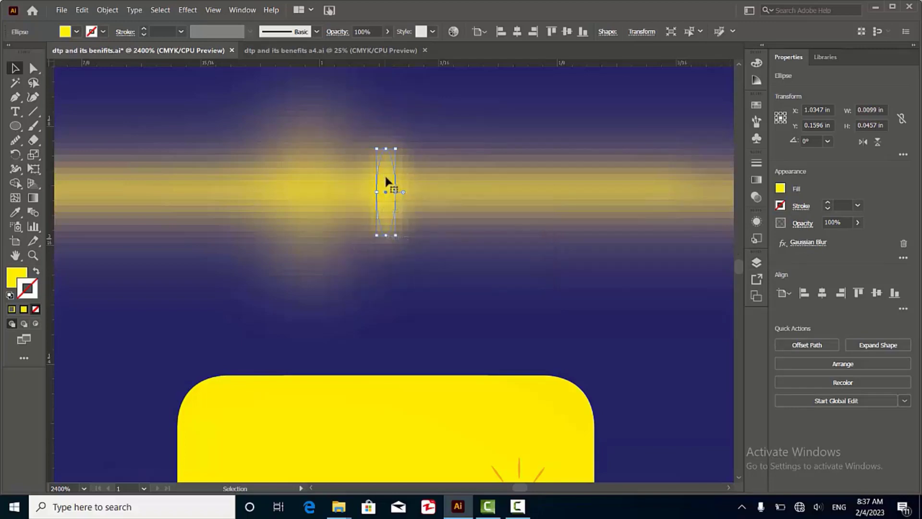
# Step: Duplicate the small blurred ellipse to the opposite side of the central glow, at about X 0.93 in
pyautogui.moveTo(387, 193); pyautogui.dragTo(303, 246)
pyautogui.scroll(-2, 432, 251)
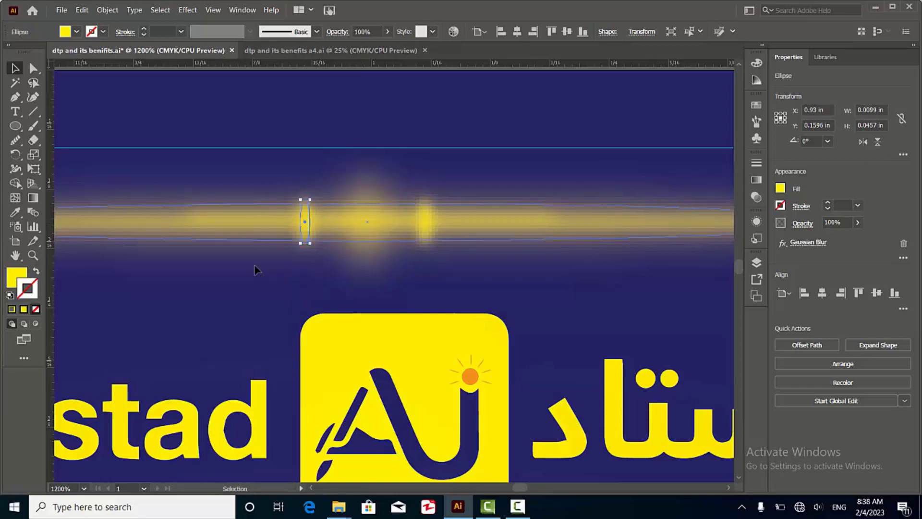
pyautogui.click(281, 244)
pyautogui.scroll(-5, 397, 176)
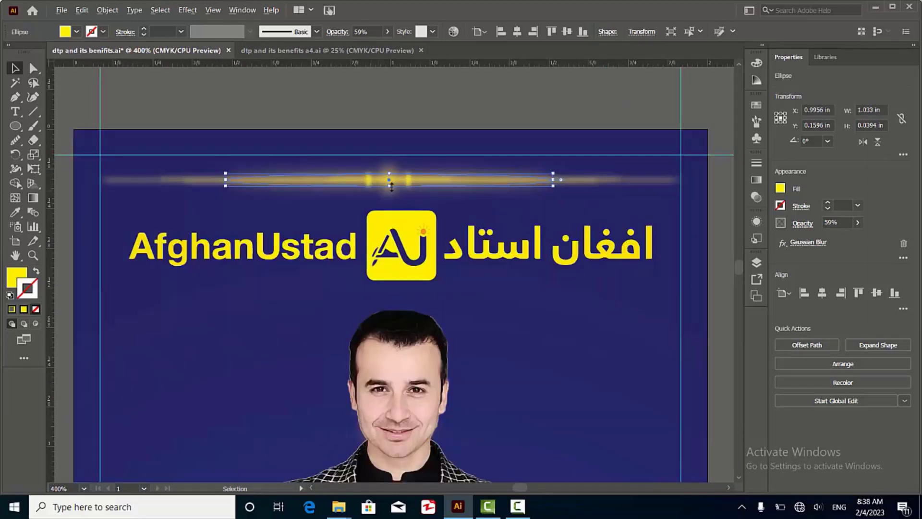
# Step: Narrow the central upright ellipse to about 0.009 in wide and reduce its Gaussian Blur radius to about 3 pixels
pyautogui.scroll(3, 391, 186)
pyautogui.click(386, 167)
pyautogui.moveTo(387, 164); pyautogui.dragTo(373, 166)
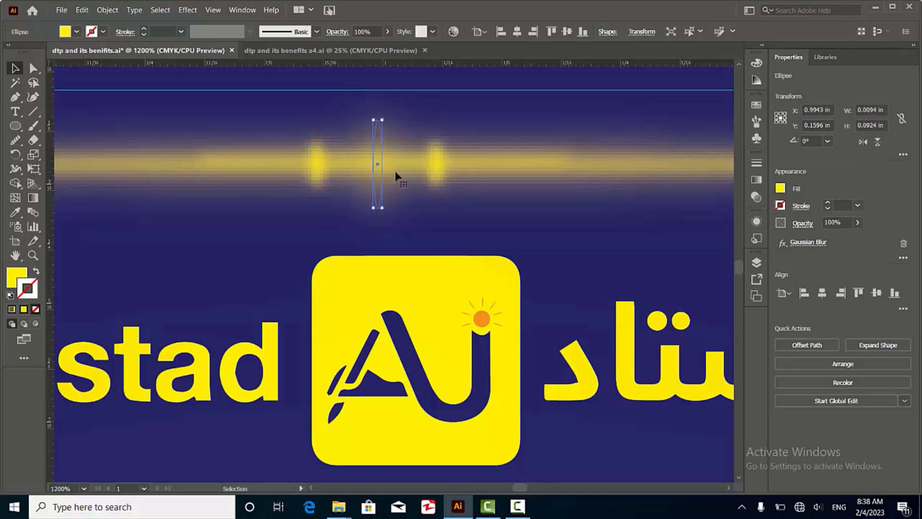
pyautogui.click(808, 243)
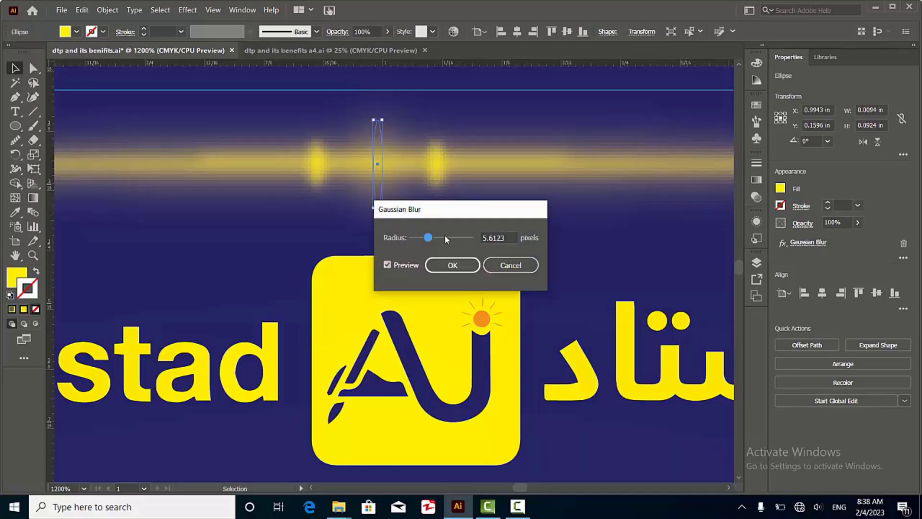
pyautogui.moveTo(428, 237); pyautogui.dragTo(421, 238)
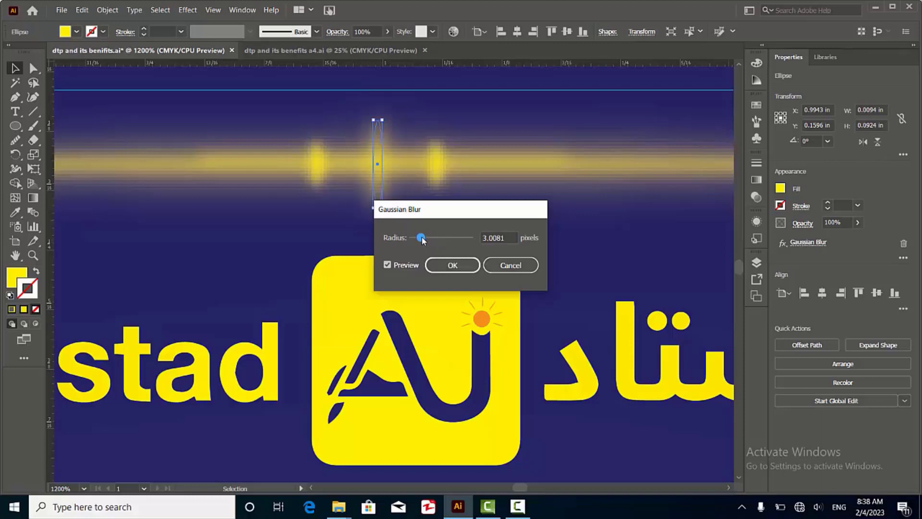
pyautogui.click(454, 265)
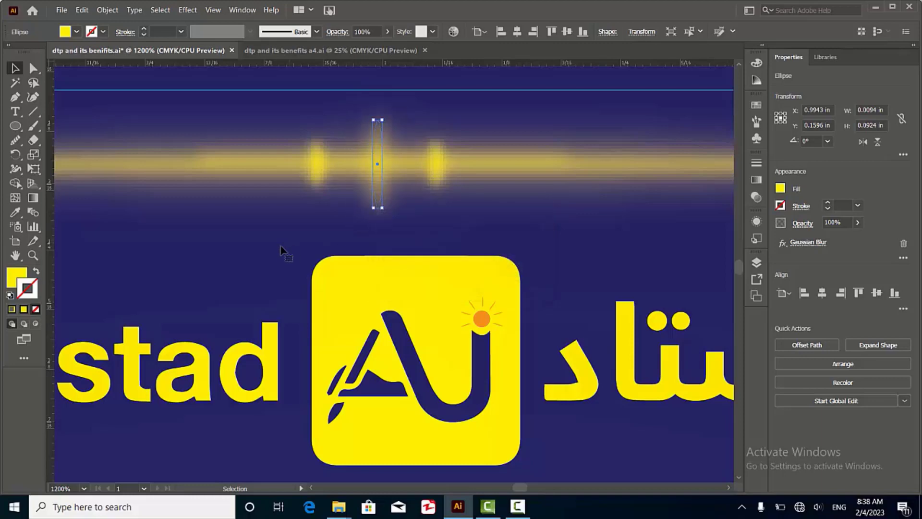
pyautogui.click(264, 252)
# Step: Move both small blurred ellipses inward along the line, closer to the central glow, and deselect everything
pyautogui.scroll(-1, 358, 177)
pyautogui.scroll(-3, 358, 178)
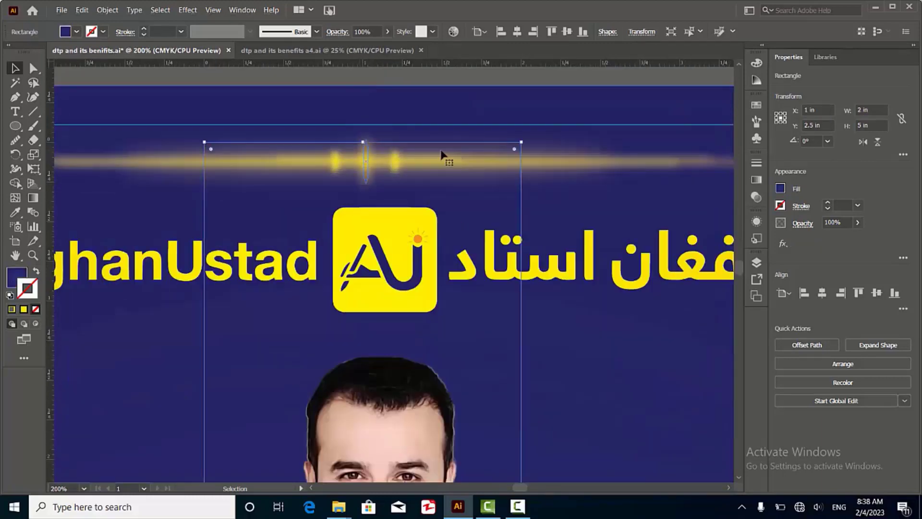
pyautogui.scroll(4, 364, 145)
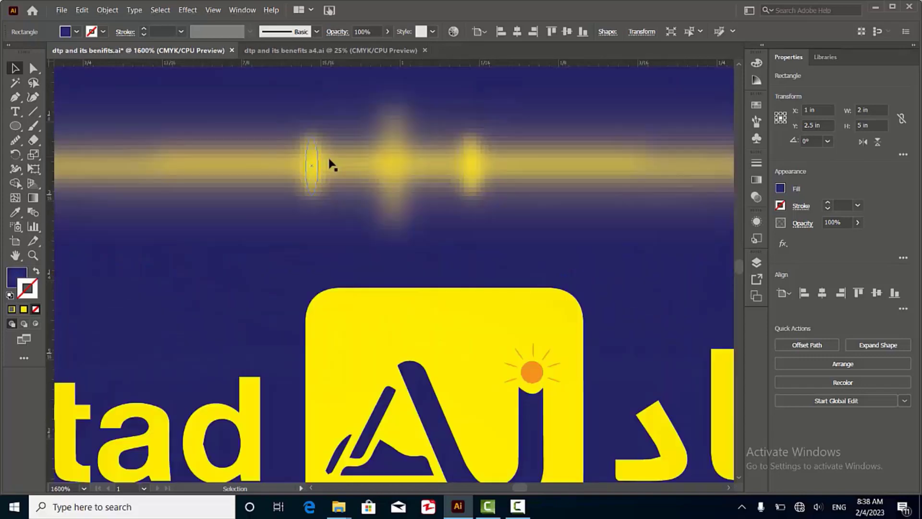
pyautogui.click(321, 167)
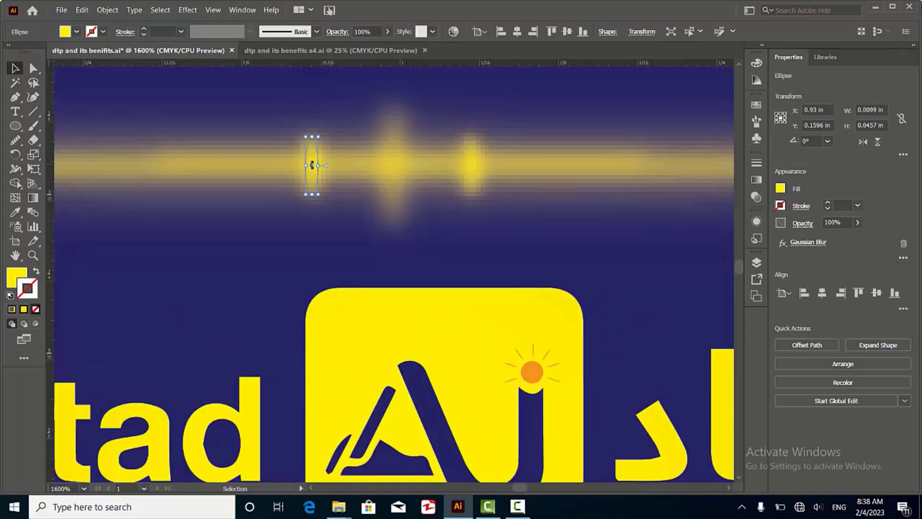
pyautogui.moveTo(313, 172); pyautogui.dragTo(347, 180)
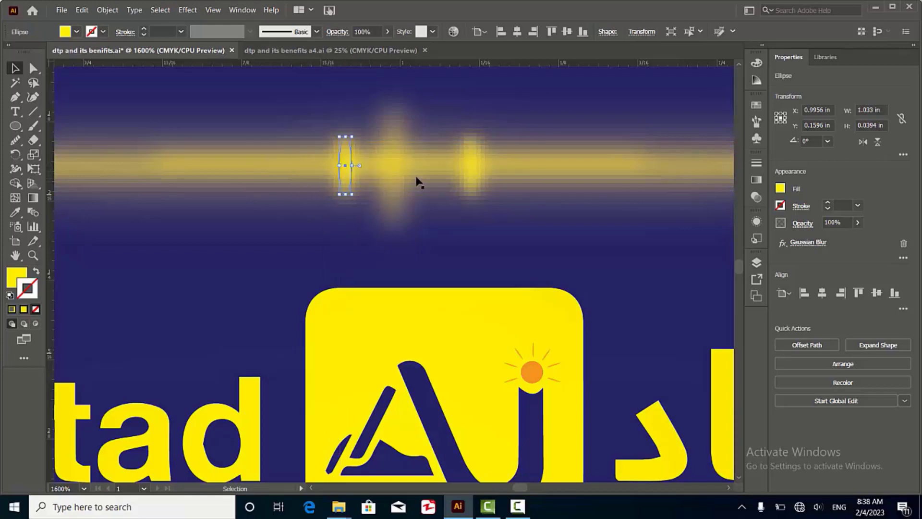
pyautogui.moveTo(473, 174); pyautogui.dragTo(446, 177)
pyautogui.click(368, 191)
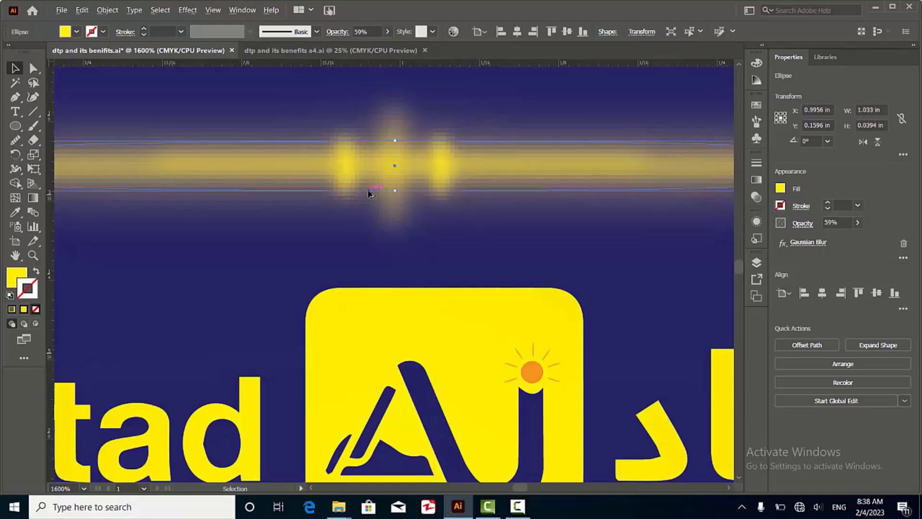
pyautogui.scroll(-5, 379, 178)
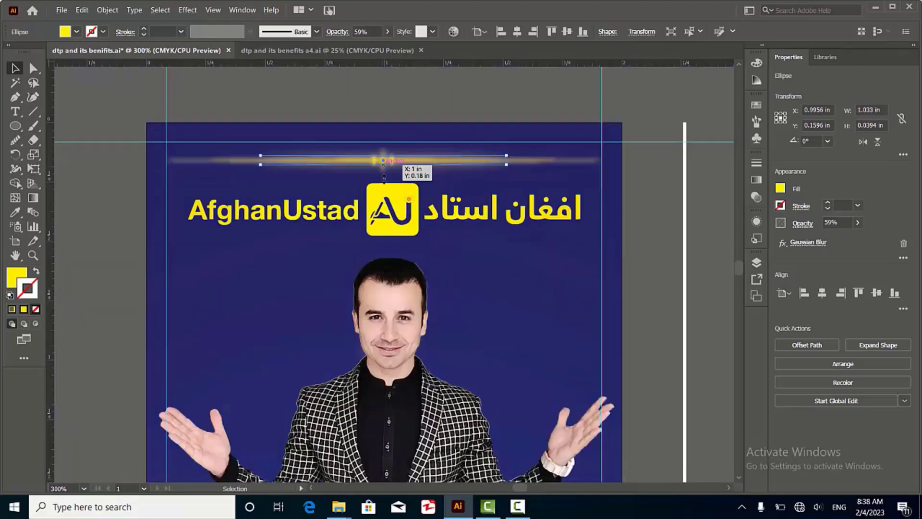
pyautogui.click(655, 200)
# Step: Group the three small upright ellipses at the glow's centre and centre the group horizontally on the artboard
pyautogui.scroll(2, 382, 162)
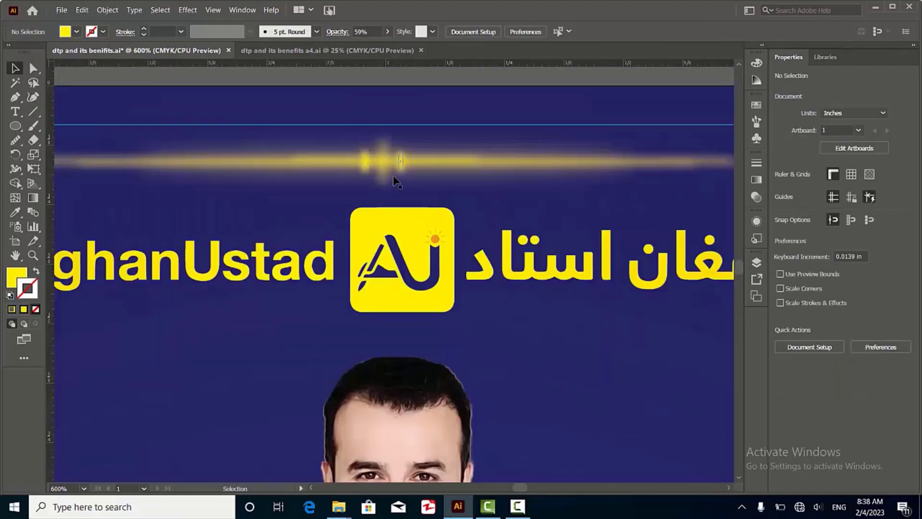
pyautogui.click(388, 174)
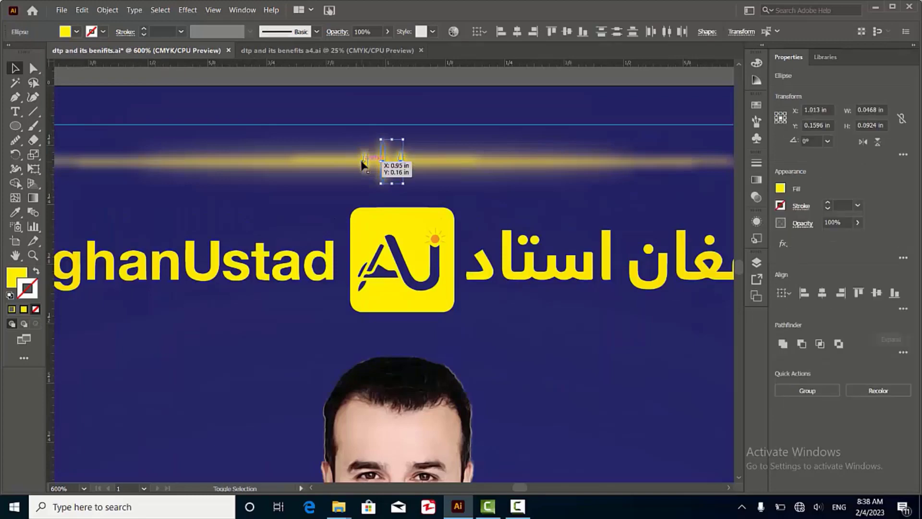
pyautogui.rightClick(382, 155)
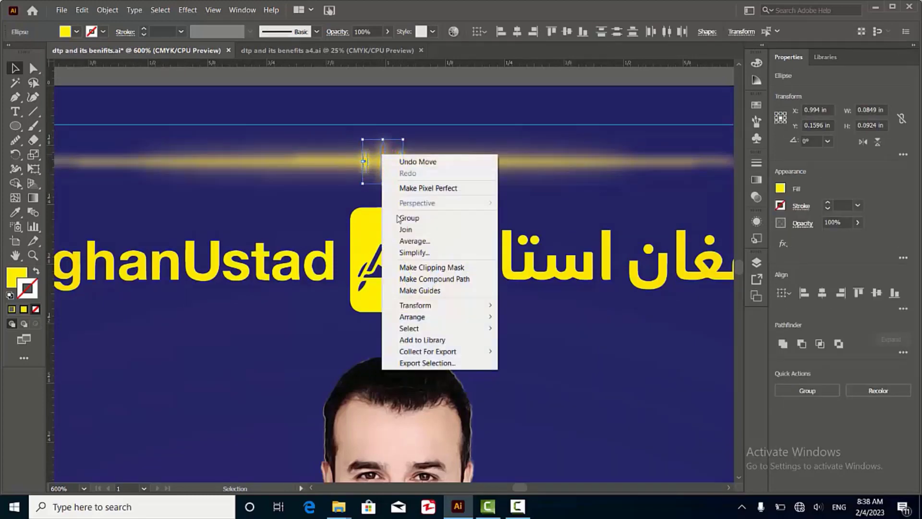
pyautogui.click(410, 214)
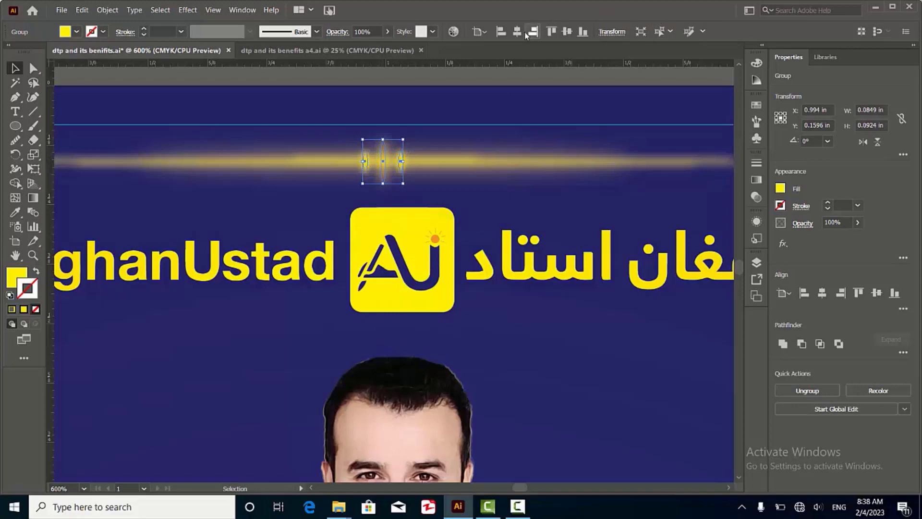
pyautogui.click(526, 33)
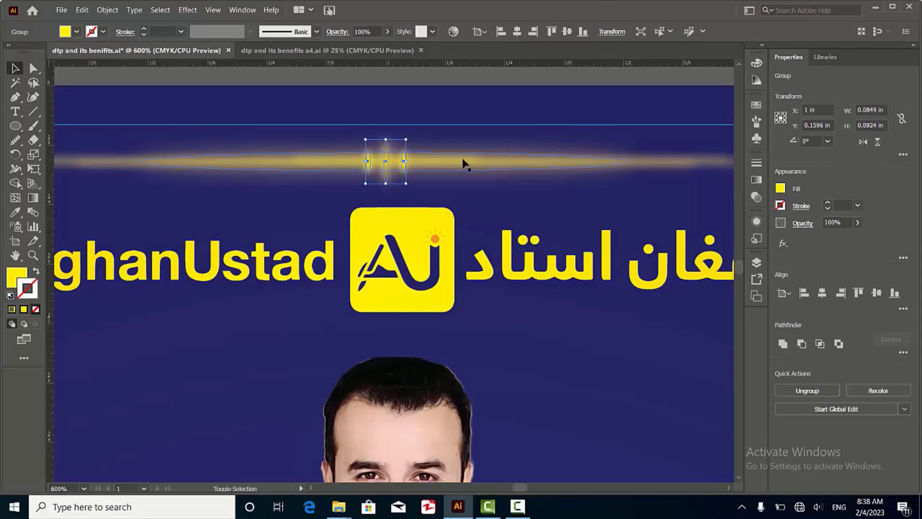
# Step: Group the small ellipses with the long blurred ellipse and the glowing line, and centre the whole group horizontally on the artboard
pyautogui.keyDown('shift'); pyautogui.click(465, 164); pyautogui.keyUp('shift')
pyautogui.rightClick(553, 160)
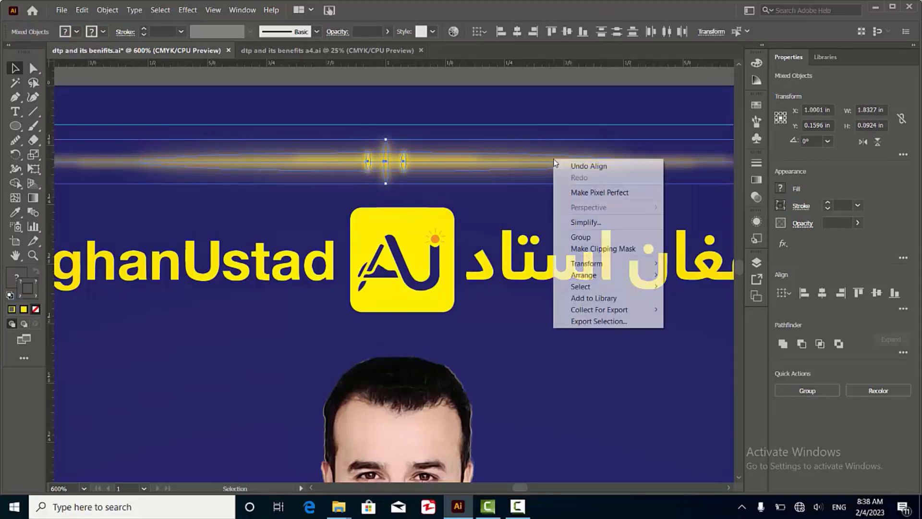
pyautogui.click(582, 235)
pyautogui.scroll(-1, 447, 170)
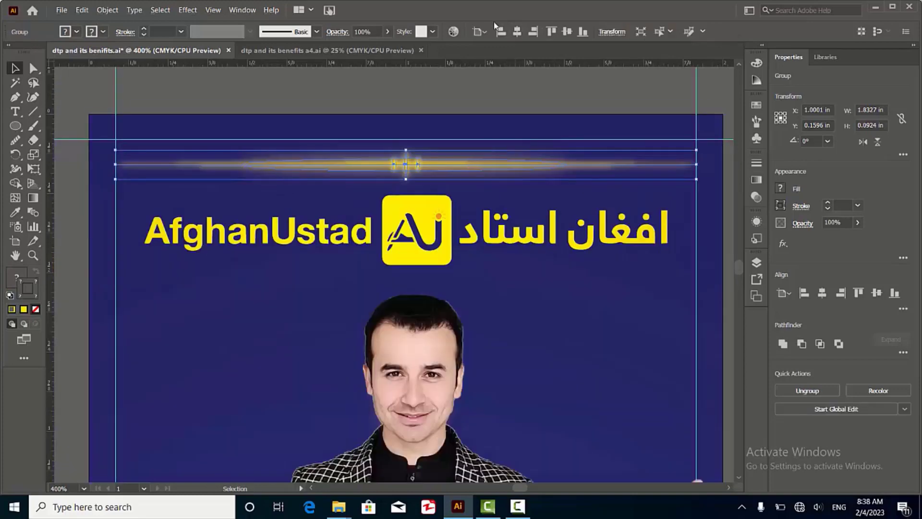
pyautogui.click(517, 31)
# Step: Duplicate the glowing line group straight down below the AfghanUstad logo, at about Y 0.53 in
pyautogui.moveTo(417, 165); pyautogui.dragTo(411, 284)
pyautogui.scroll(-3, 515, 316)
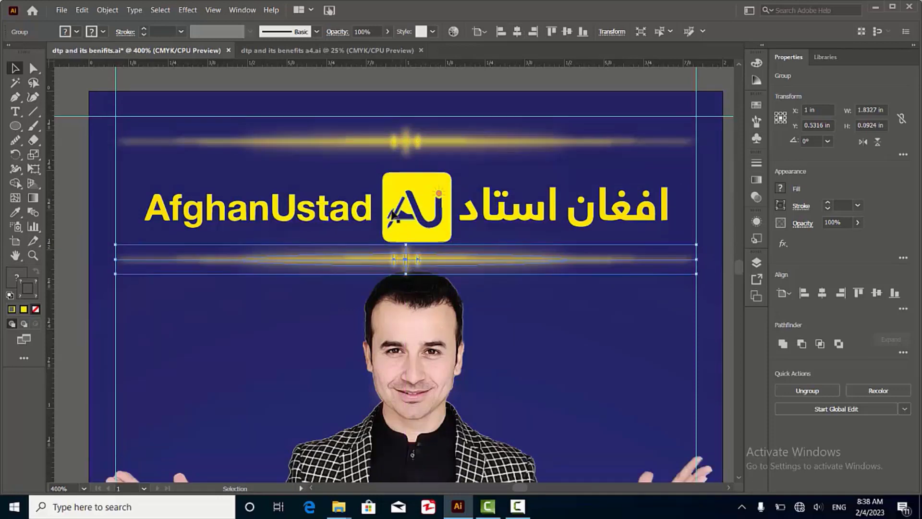
pyautogui.click(437, 203)
# Step: Move the AfghanUstad logo row and both glowing lines up together by about 0.028 in
pyautogui.scroll(-3, 435, 188)
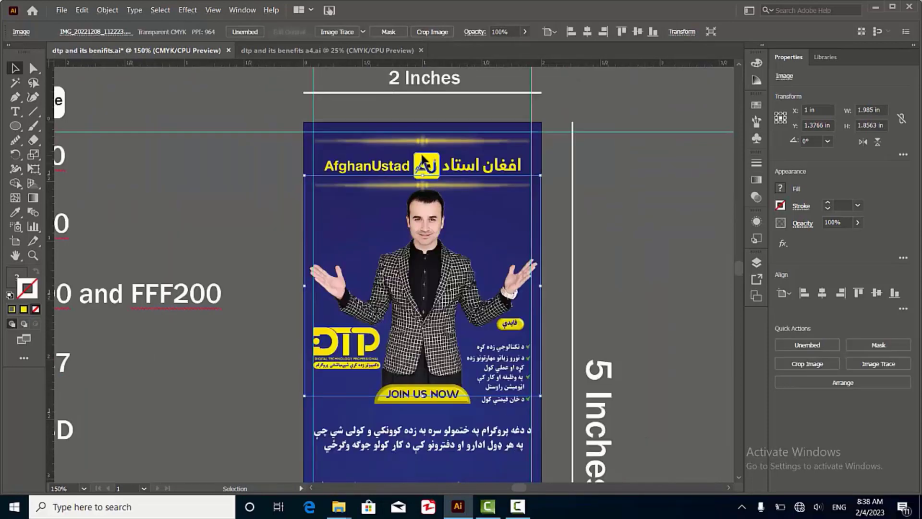
pyautogui.scroll(-2, 422, 158)
pyautogui.scroll(1, 422, 155)
pyautogui.hotkey('ctrl', '+')
pyautogui.scroll(4, 423, 159)
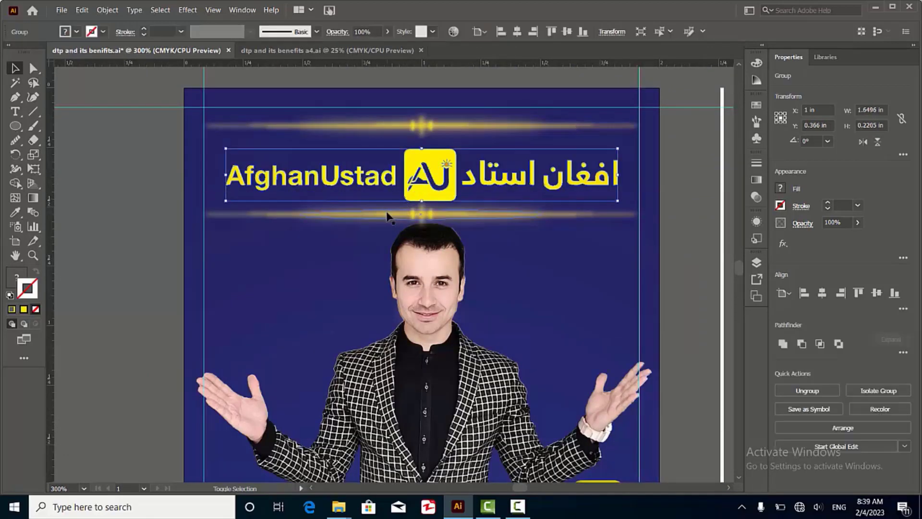
pyautogui.click(416, 133)
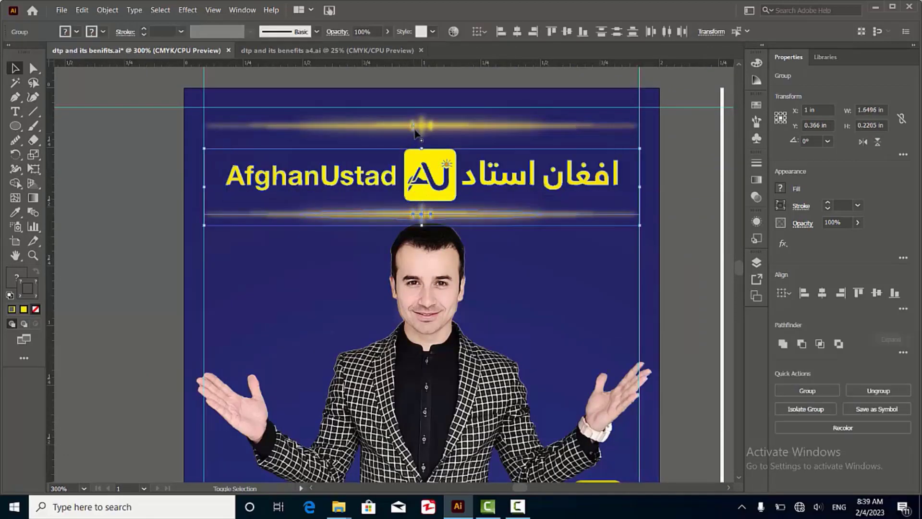
pyautogui.keyDown('shift'); pyautogui.click(416, 126); pyautogui.keyUp('shift')
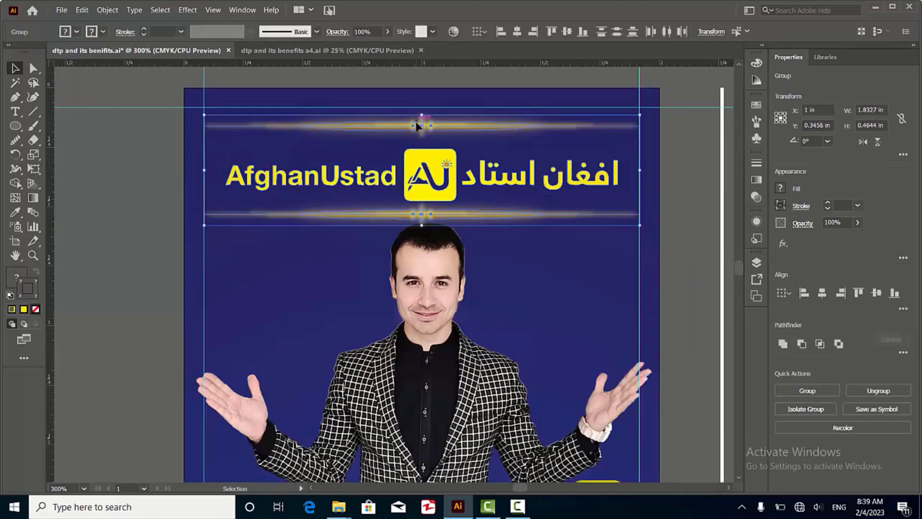
pyautogui.press('Up')
pyautogui.press('Up')
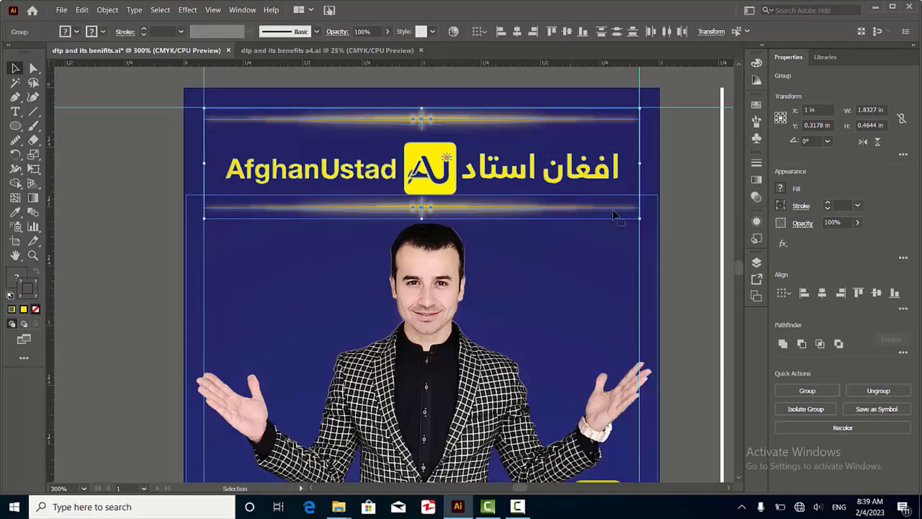
# Step: Move only the upper glowing line down to about Y 0.16 in, closer to the logo, and deselect it
pyautogui.click(661, 193)
pyautogui.click(435, 129)
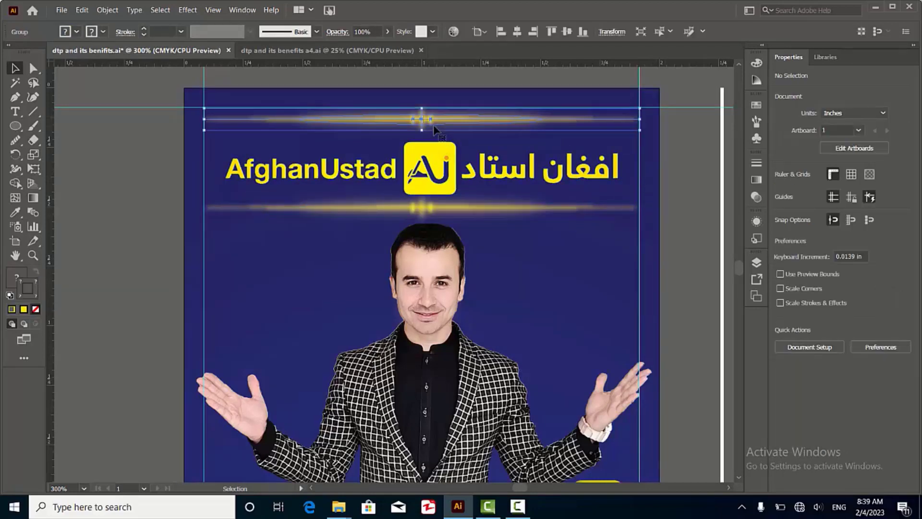
pyautogui.press('Down')
pyautogui.press('Down')
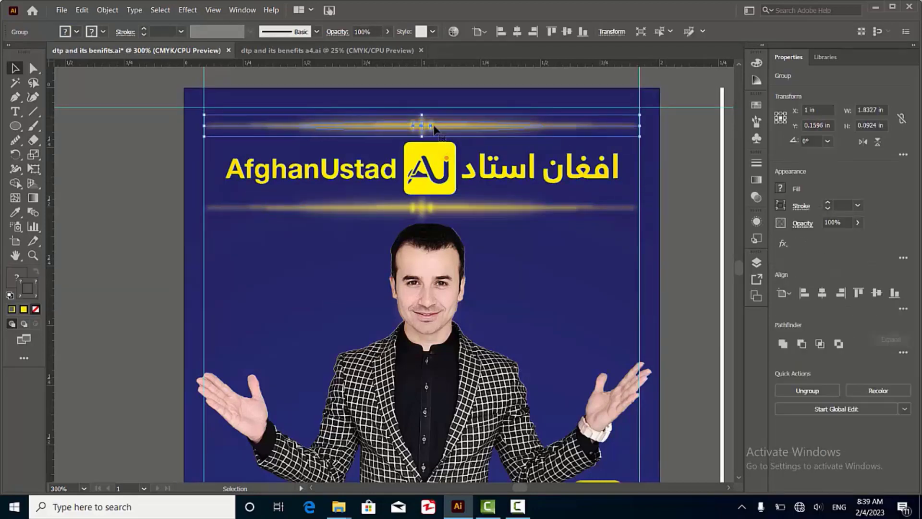
pyautogui.click(438, 70)
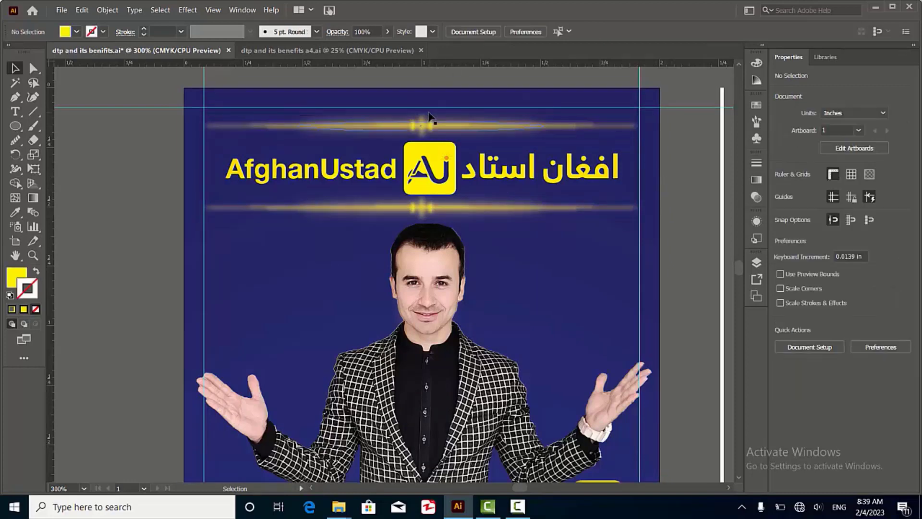
# Step: Duplicate both glowing lines down around the yellow Pashto DTP headline, at about Y 3.13 in
pyautogui.scroll(-2, 425, 115)
pyautogui.scroll(-5, 419, 118)
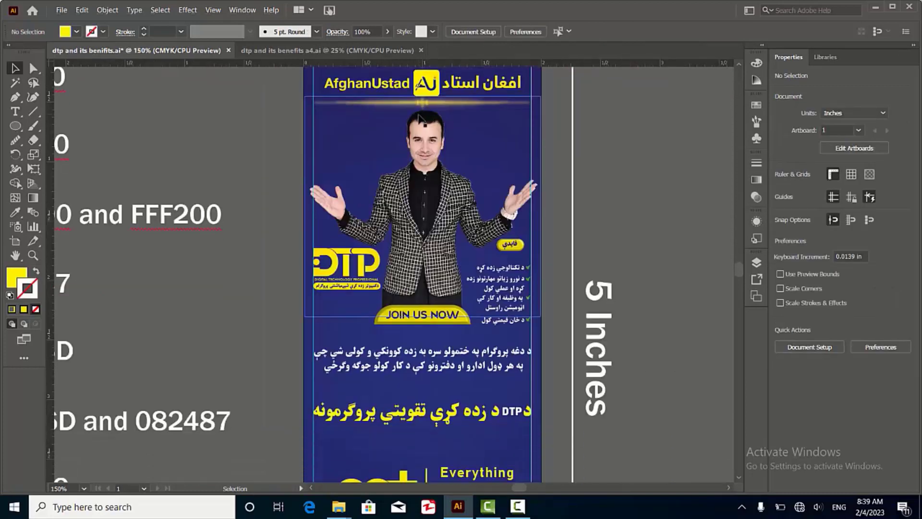
pyautogui.scroll(3, 414, 126)
pyautogui.keyDown('alt'); pyautogui.scroll(-1, 413, 129); pyautogui.keyUp('alt')
pyautogui.click(421, 137)
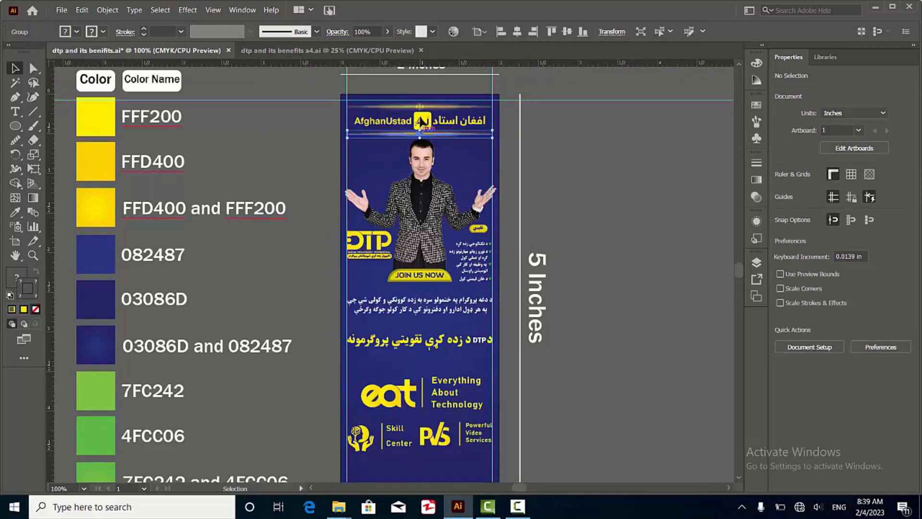
pyautogui.moveTo(422, 137); pyautogui.dragTo(415, 331)
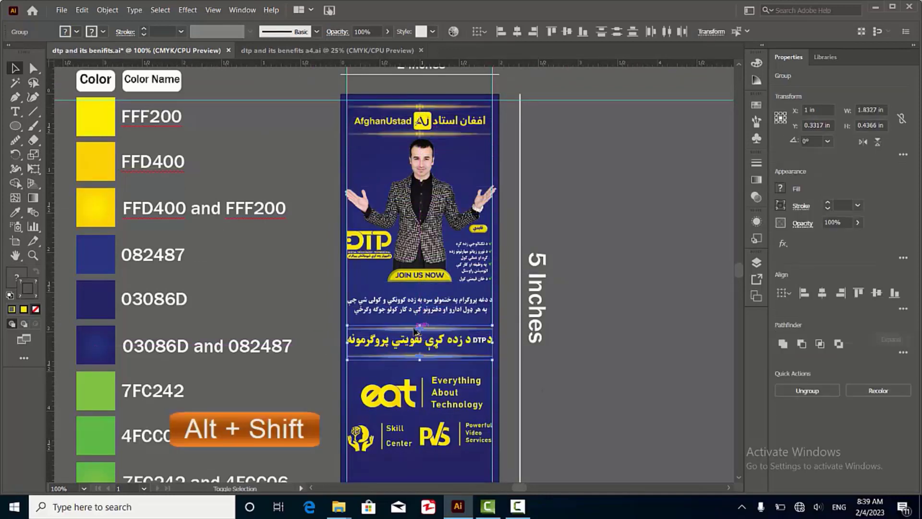
# Step: Reduce the copied line pair's overall height to about 0.39 in, move it up to about Y 3.12 in, and deselect it
pyautogui.keyDown('alt'); pyautogui.scroll(2, 415, 332); pyautogui.keyUp('alt')
pyautogui.scroll(1, 415, 353)
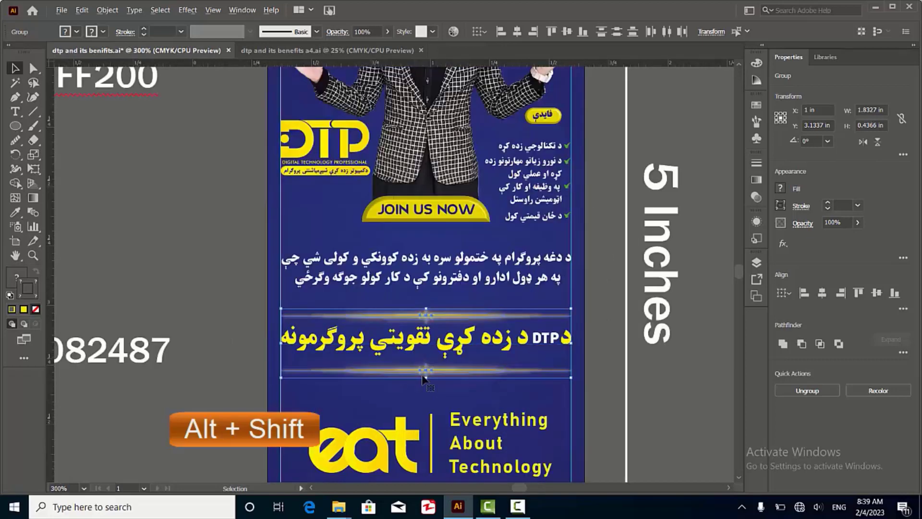
pyautogui.moveTo(434, 405); pyautogui.dragTo(432, 397)
pyautogui.press('Up')
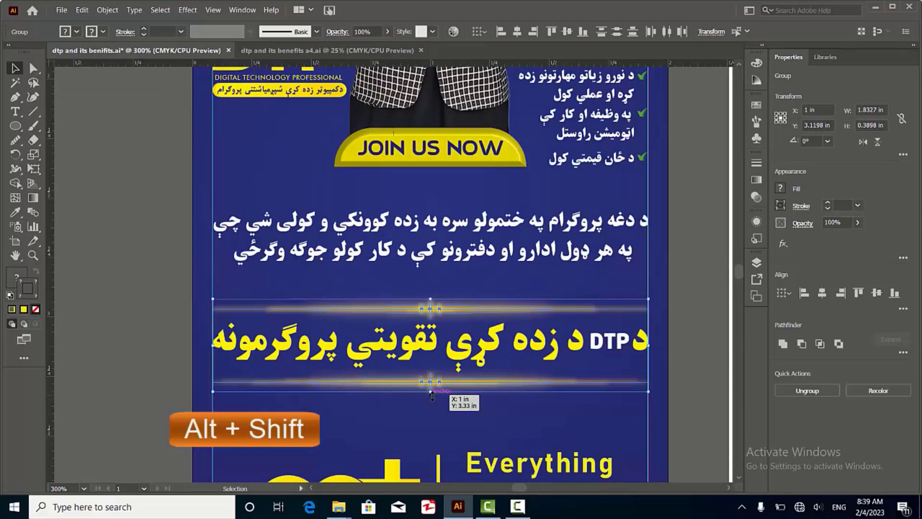
pyautogui.scroll(-4, 336, 175)
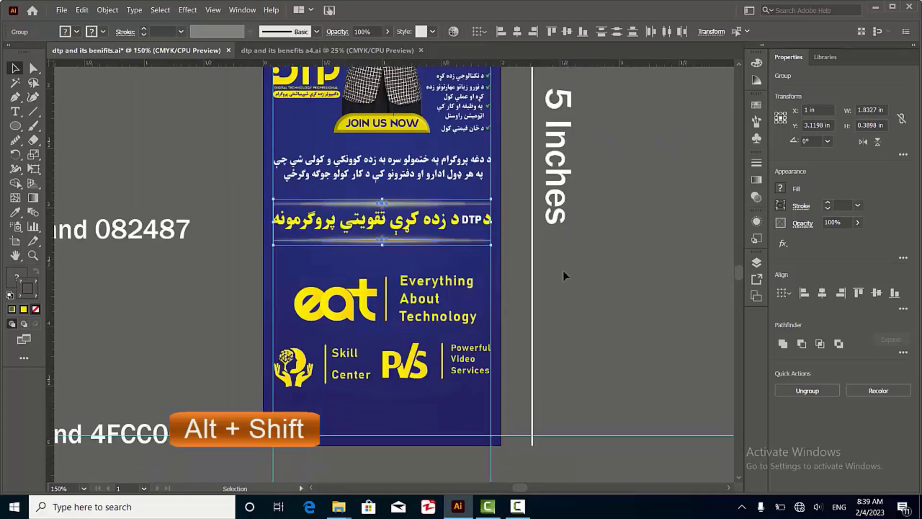
pyautogui.click(568, 266)
# Step: Draw a yellow rectangle 2 in wide and about 0.25 in high along the banner's bottom edge
pyautogui.scroll(-1, 456, 262)
pyautogui.scroll(-2, 467, 264)
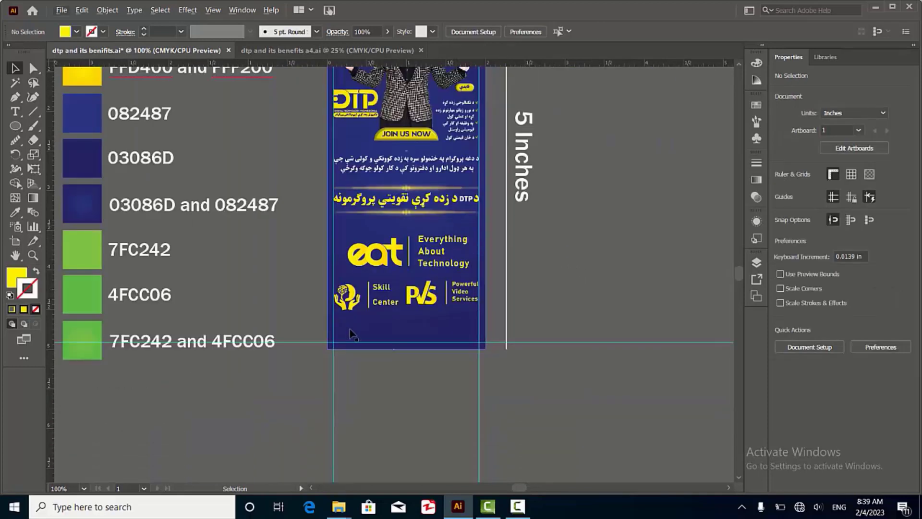
pyautogui.scroll(1, 354, 338)
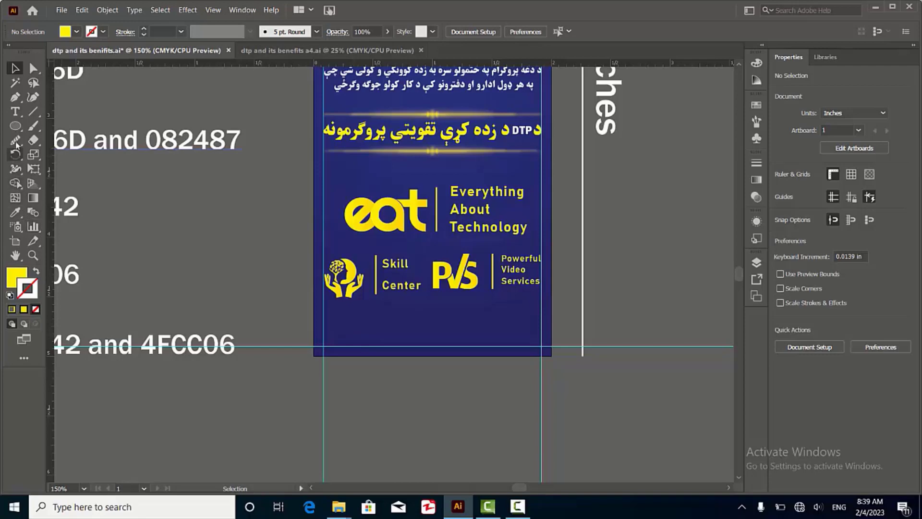
pyautogui.moveTo(15, 127); pyautogui.dragTo(47, 126)
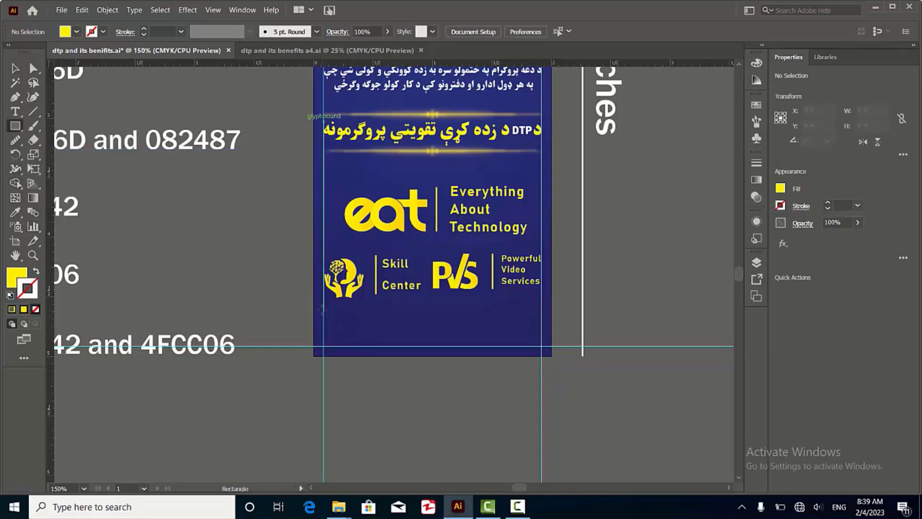
pyautogui.moveTo(314, 326); pyautogui.dragTo(551, 356)
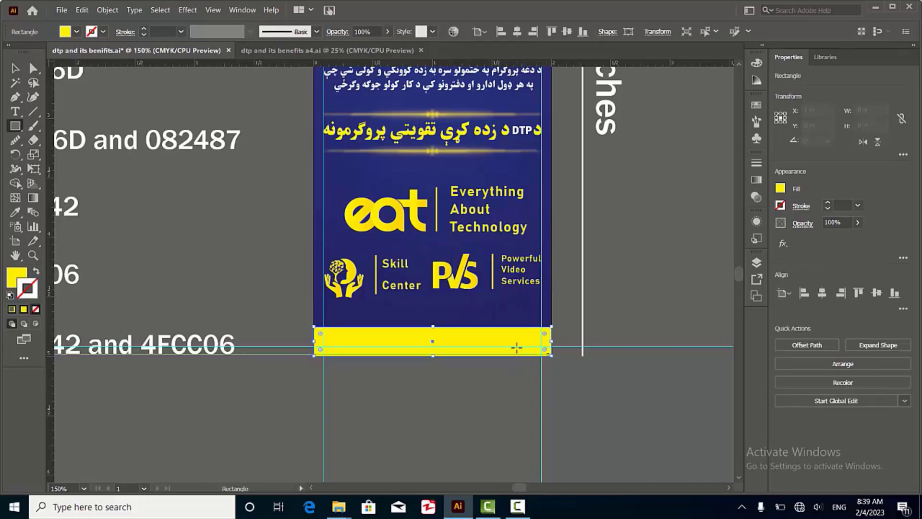
# Step: Fill the bottom rectangle with the FFD400 and FFF200 gradient sampled from the colour palette, and deselect it
pyautogui.hotkey('ctrl', '-')
pyautogui.press('i')
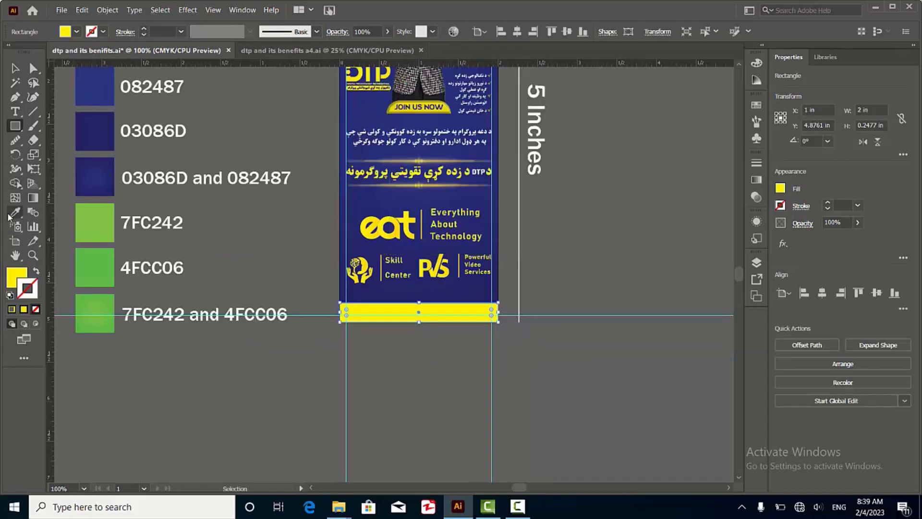
pyautogui.hotkey('ctrl', '-')
pyautogui.scroll(1, 209, 161)
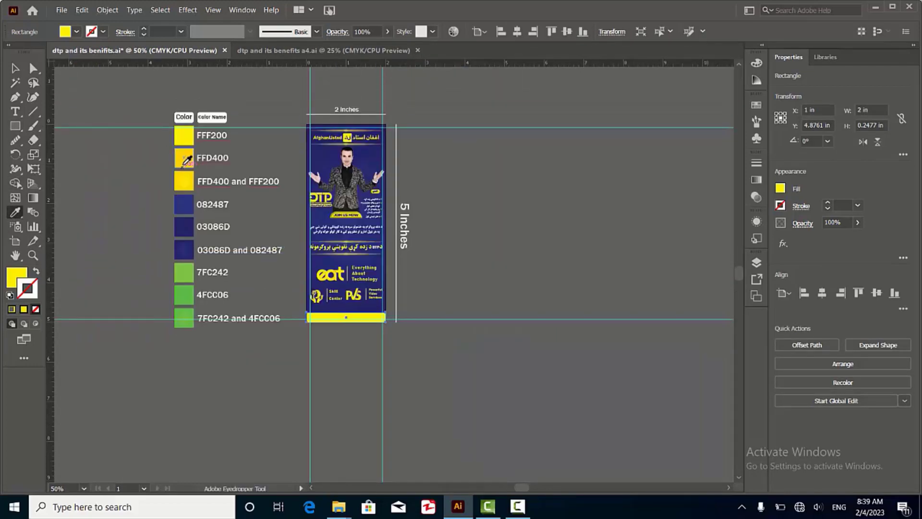
pyautogui.click(190, 178)
pyautogui.click(14, 68)
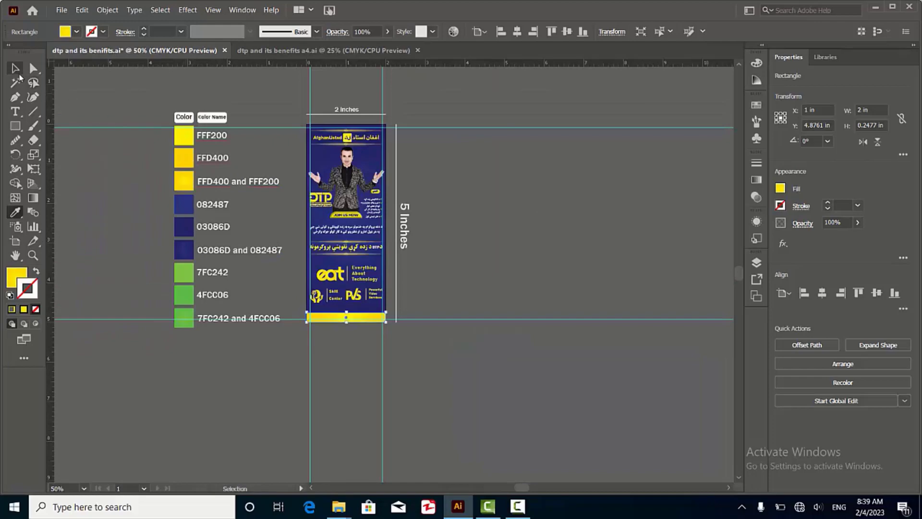
pyautogui.click(357, 369)
# Step: Duplicate the JOIN US NOW text straight down onto the yellow bottom bar, at about Y 4.88 in
pyautogui.hotkey('ctrl', '+')
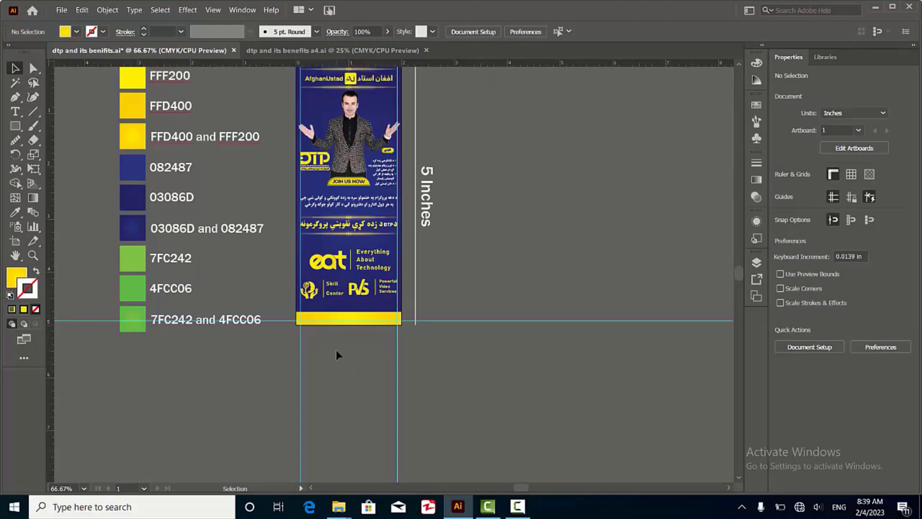
pyautogui.hotkey('ctrl', '+')
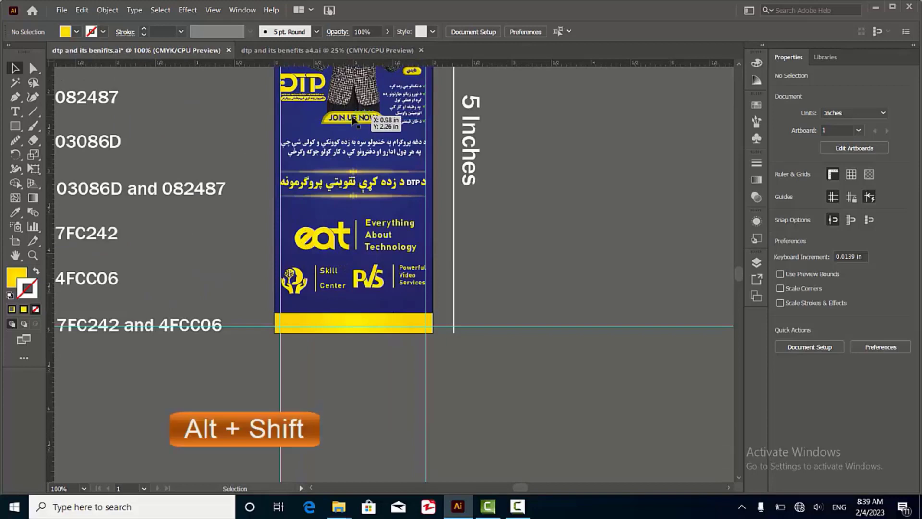
pyautogui.moveTo(343, 127); pyautogui.dragTo(353, 327)
pyautogui.hotkey('ctrl', '+')
# Step: Bring the copied JOIN US NOW text to the front and enlarge it from its centre to about 14.75 pt
pyautogui.rightClick(351, 326)
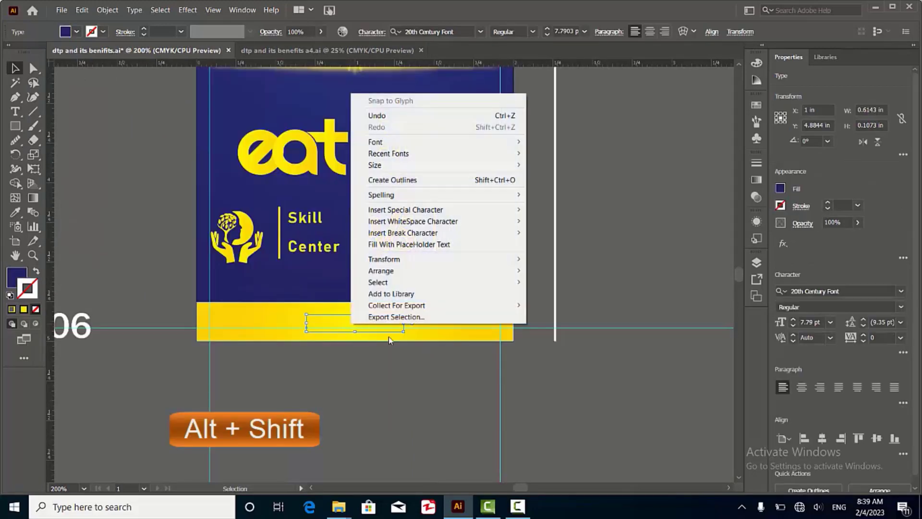
pyautogui.moveTo(514, 258)
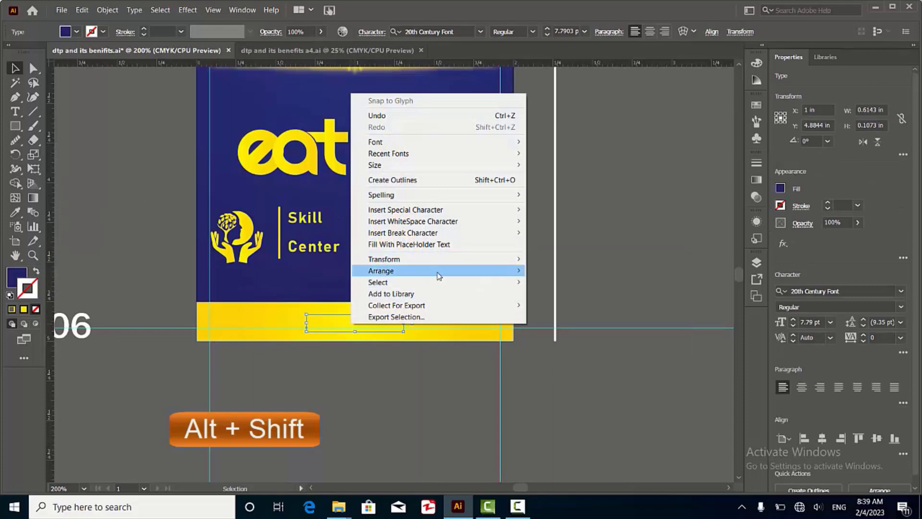
pyautogui.moveTo(479, 272)
pyautogui.click(562, 270)
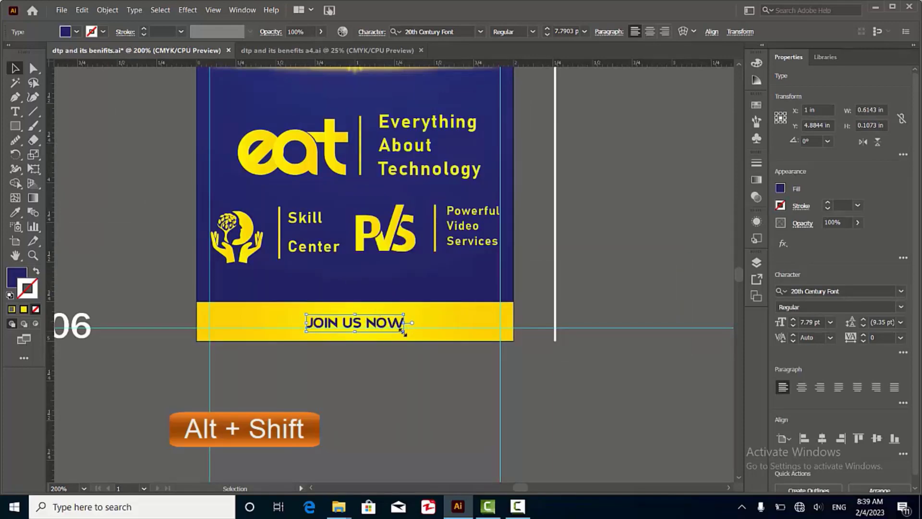
pyautogui.moveTo(404, 329); pyautogui.dragTo(448, 354)
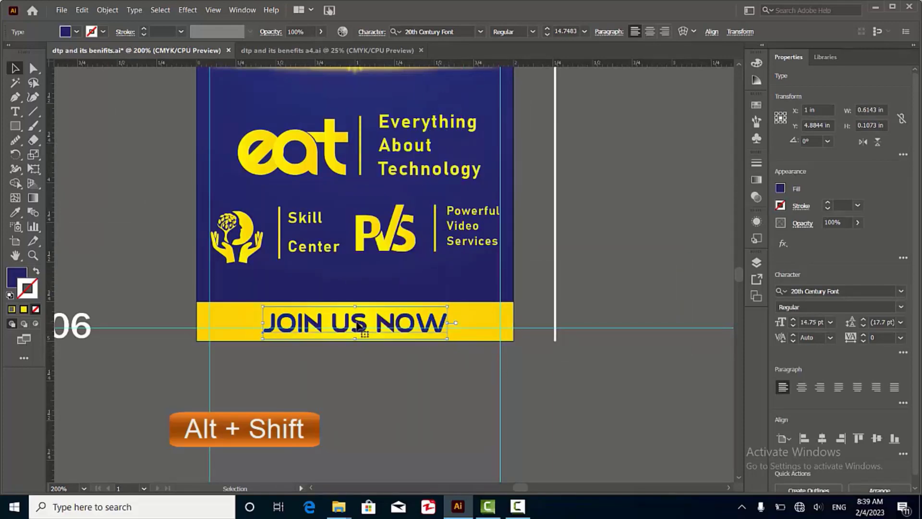
# Step: Replace the footer's JOIN US NOW text with "Skill is the new degree"
pyautogui.doubleClick(356, 326)
pyautogui.hotkey('ctrl', 'a')
pyautogui.write('S')
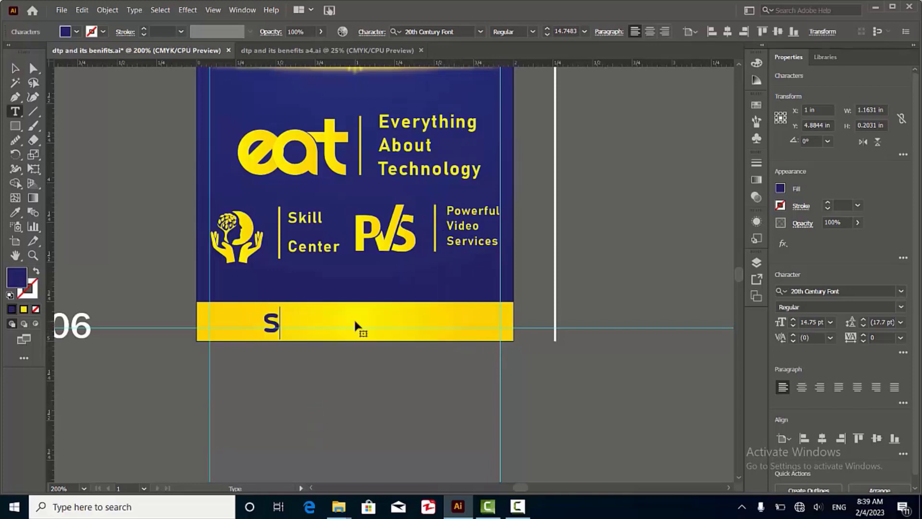
pyautogui.write('kill is the')
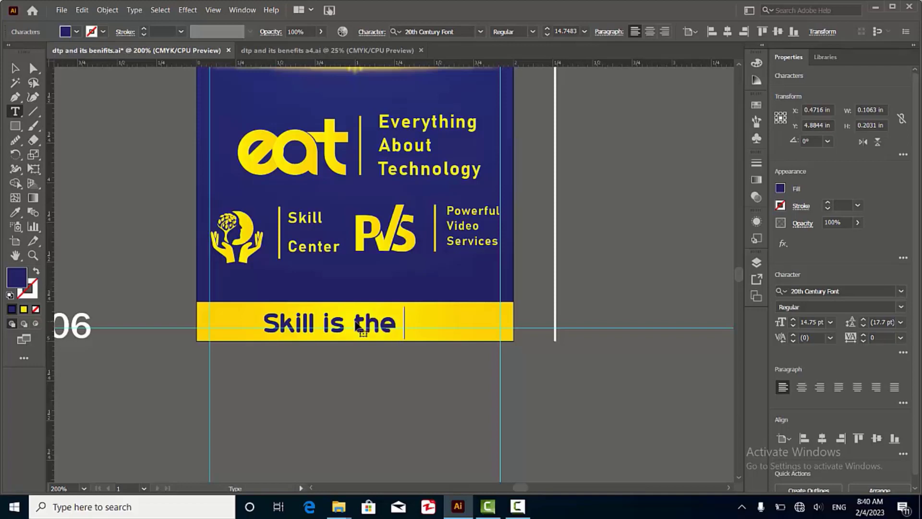
pyautogui.write(' ne')
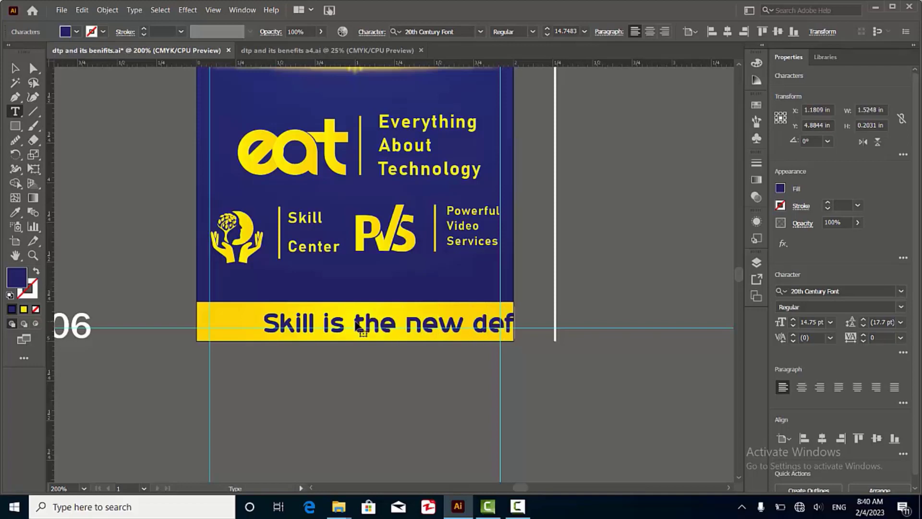
pyautogui.write('w degree')
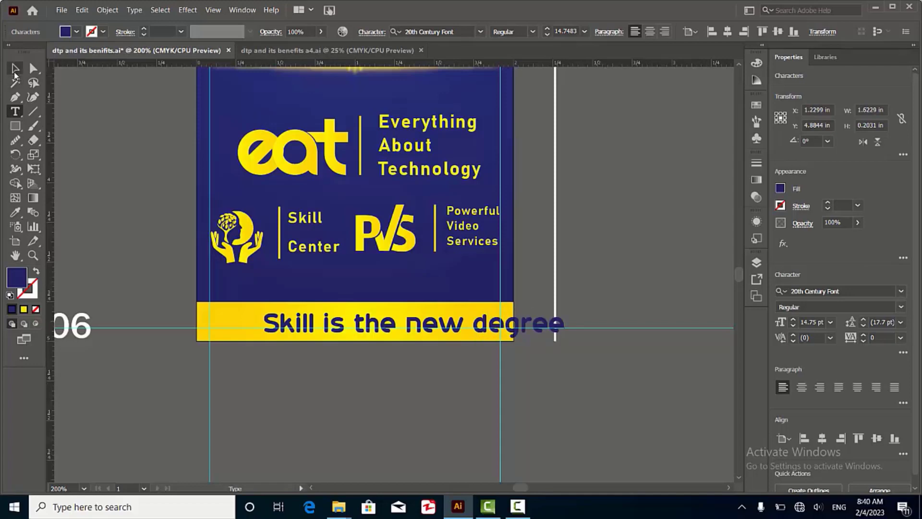
# Step: Centre the footer slogan horizontally on the banner
pyautogui.click(14, 71)
pyautogui.click(712, 31)
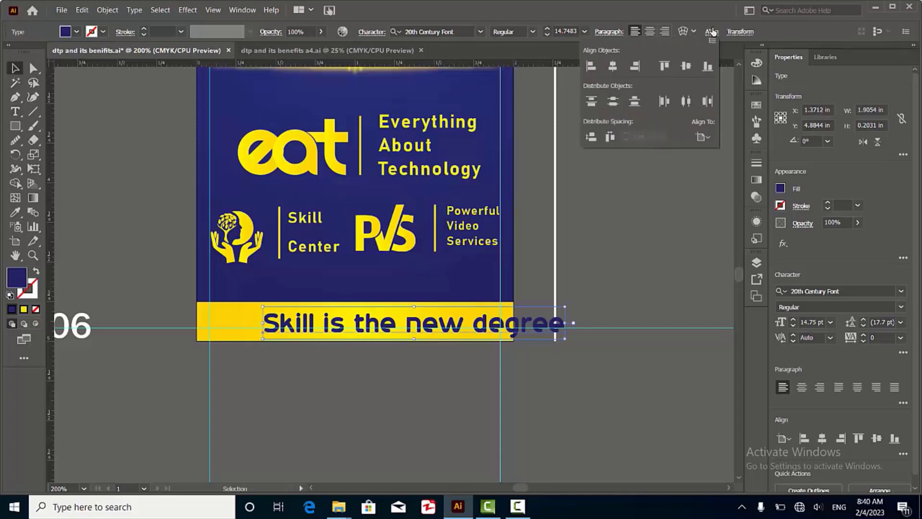
pyautogui.click(613, 67)
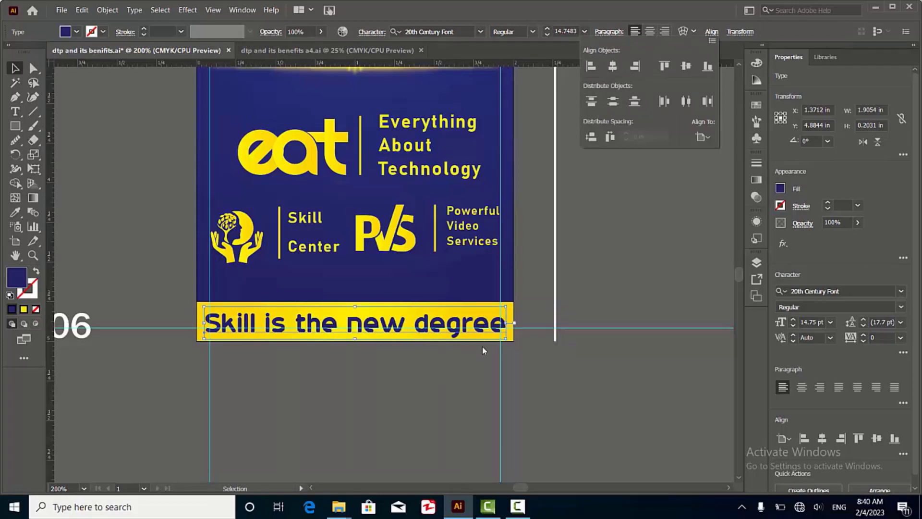
# Step: Scale the footer slogan proportionally from its centre to about 14.25 pt, fitting it between the vertical margin guides, and deselect it
pyautogui.scroll(2, 486, 346)
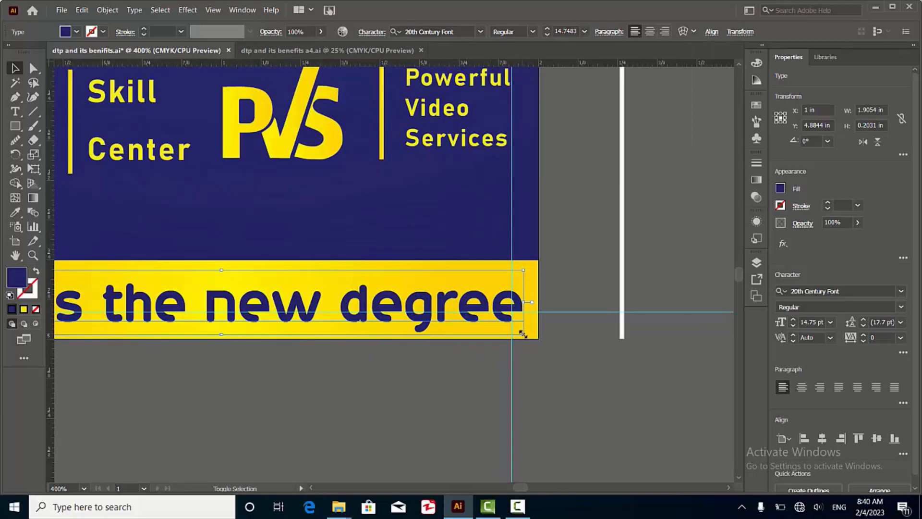
pyautogui.moveTo(523, 333); pyautogui.dragTo(557, 391)
pyautogui.scroll(3, 501, 313)
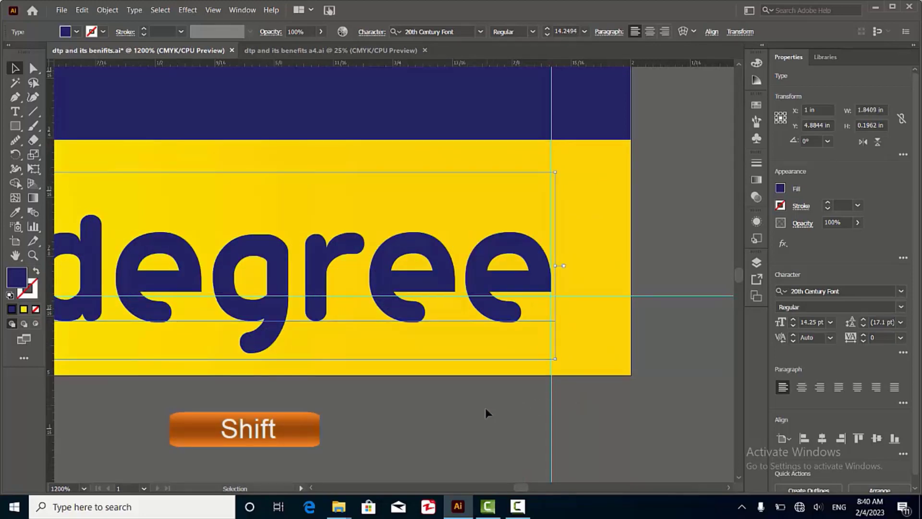
pyautogui.click(488, 412)
pyautogui.scroll(-2, 514, 216)
pyautogui.scroll(-3, 528, 259)
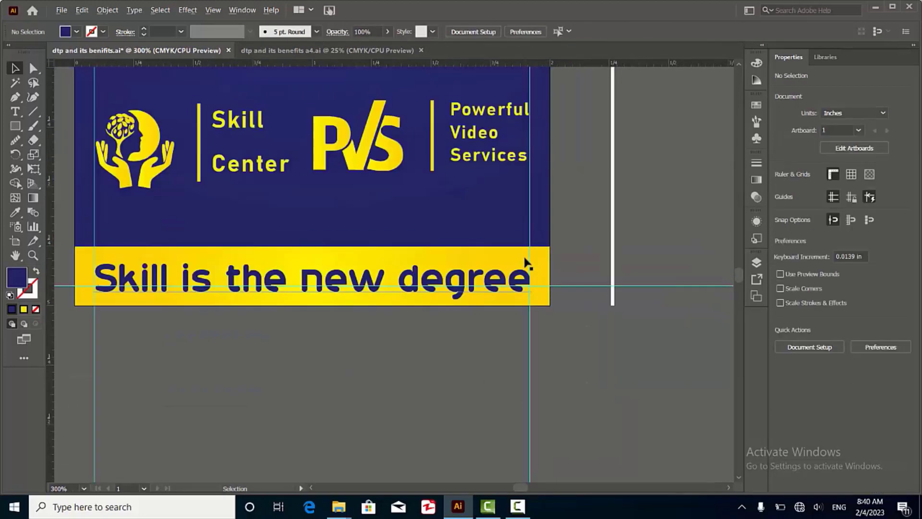
pyautogui.scroll(1, 488, 271)
pyautogui.scroll(-3, 417, 289)
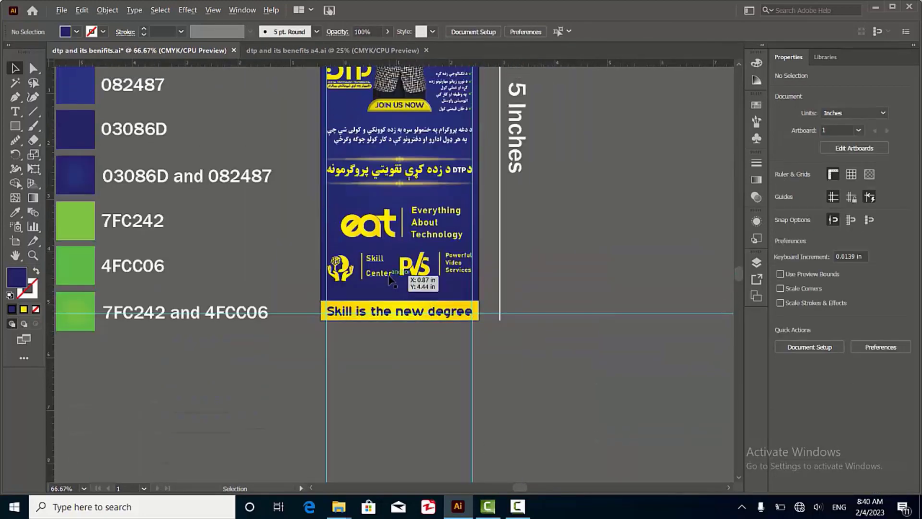
pyautogui.scroll(2, 414, 292)
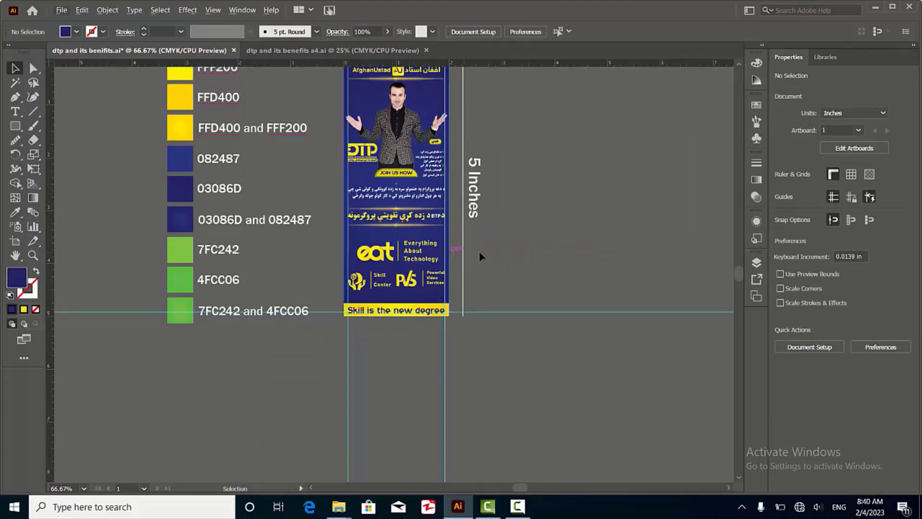